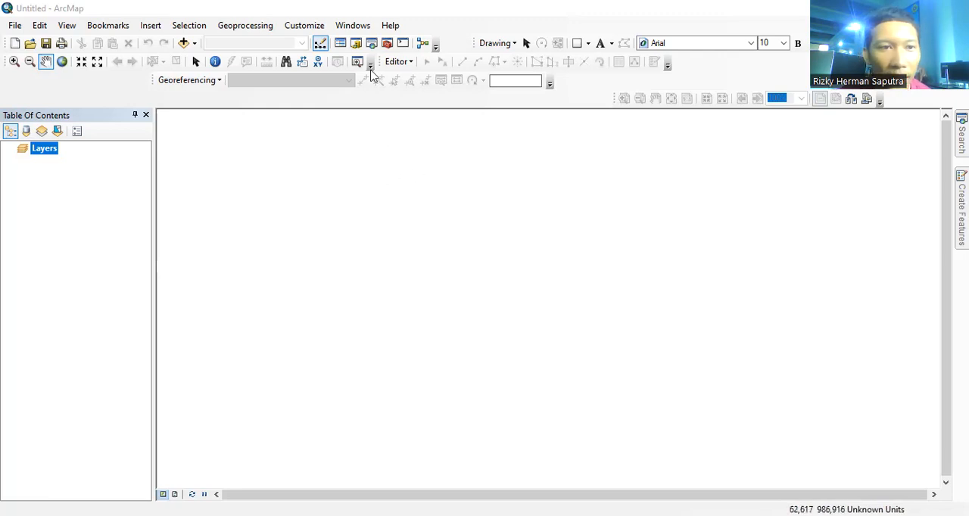
Step: Add the scanned map image 014.jpg from the Downloads folder to the map as a raster layer
left_click(184, 44)
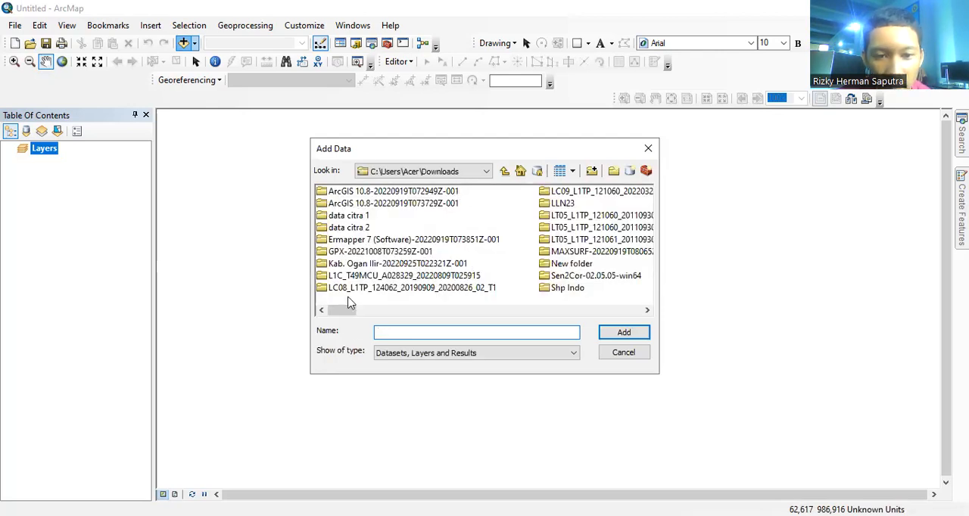
left_click_drag(344, 311, 413, 324)
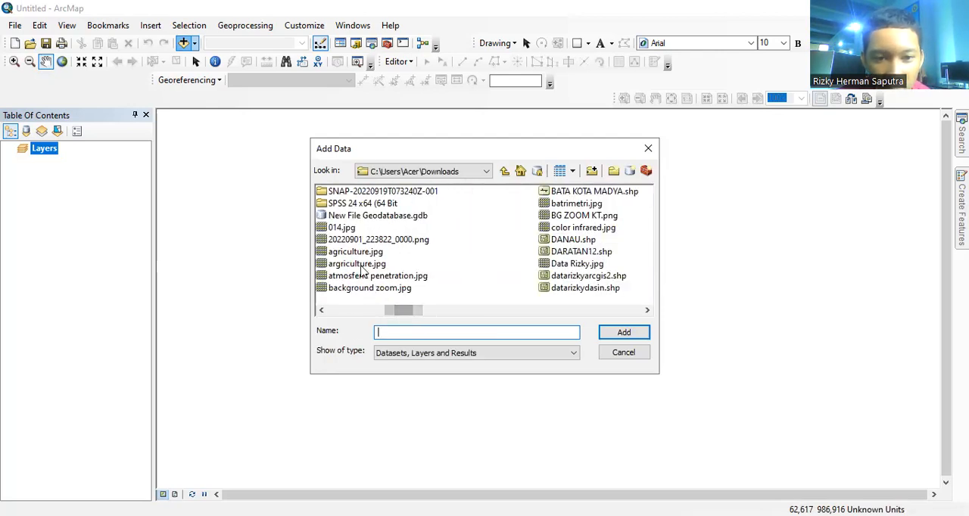
left_click(343, 229)
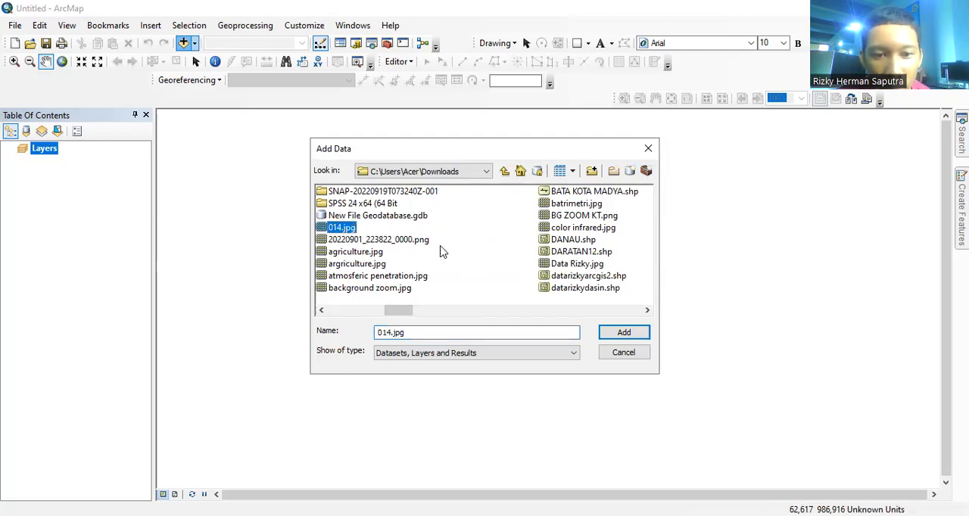
left_click(623, 336)
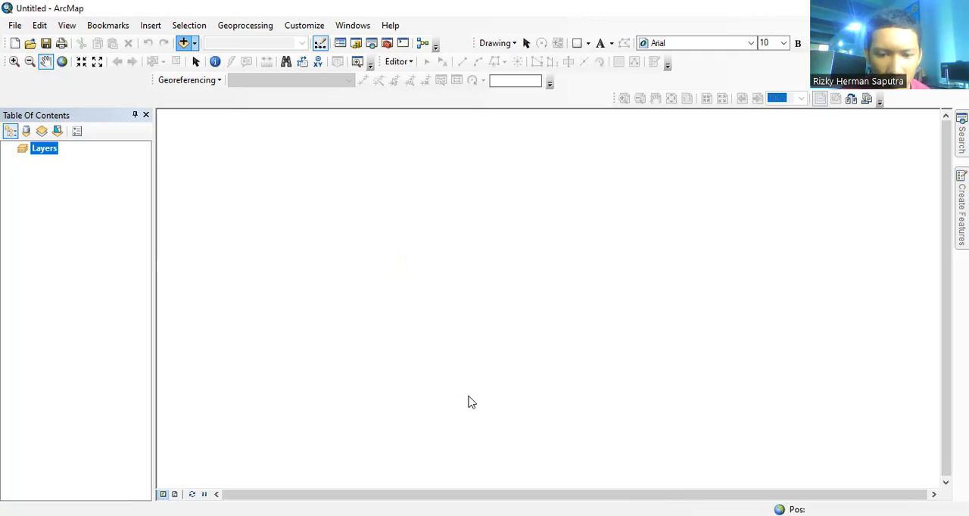
left_click(585, 330)
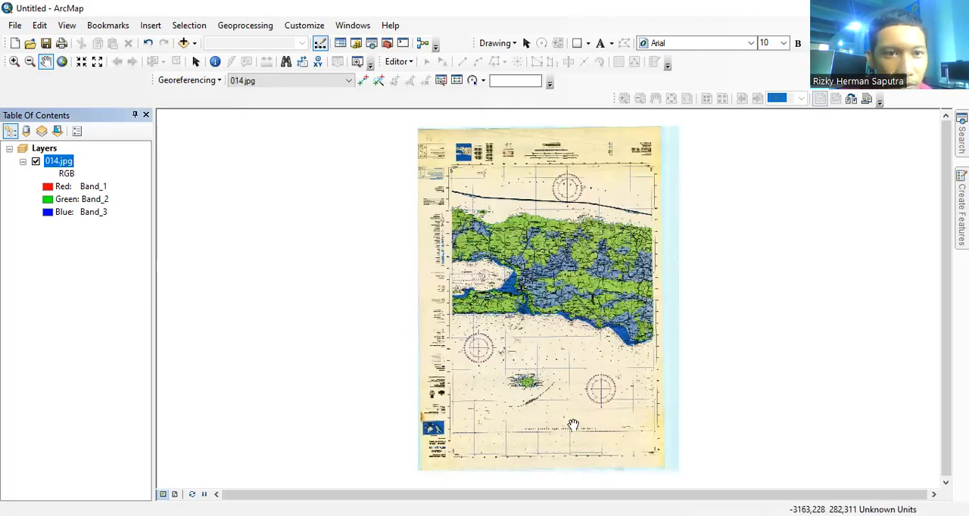
Step: Set the coordinate system of the Layers data frame to WGS 1984
right_click(70, 164)
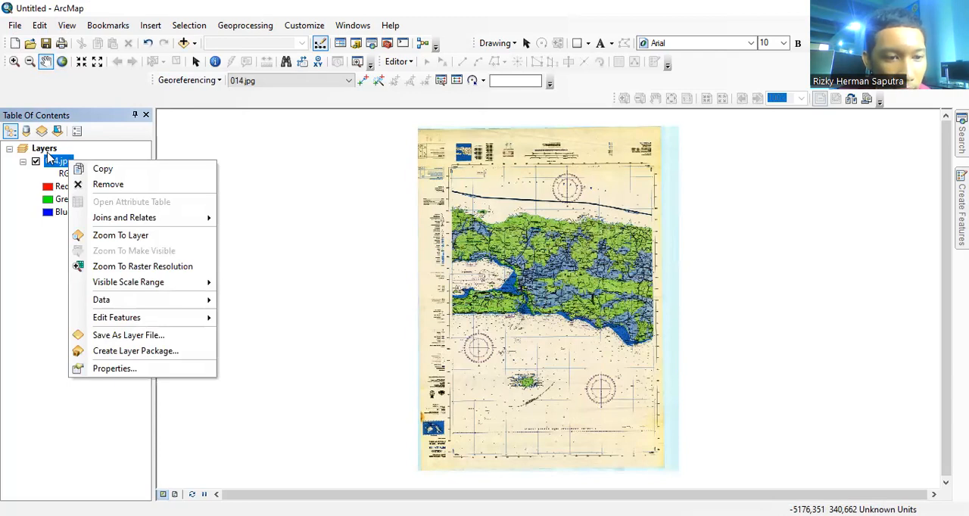
right_click(44, 149)
left_click(156, 459)
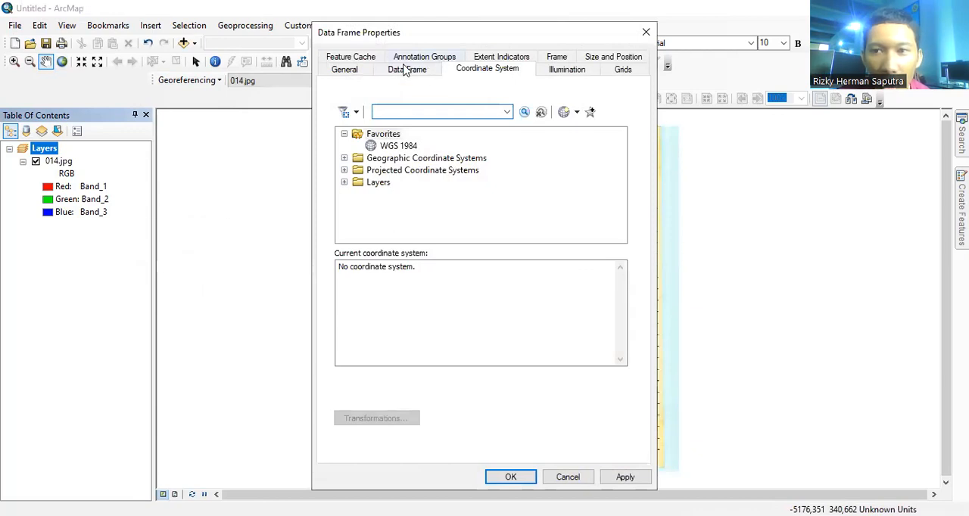
left_click(399, 146)
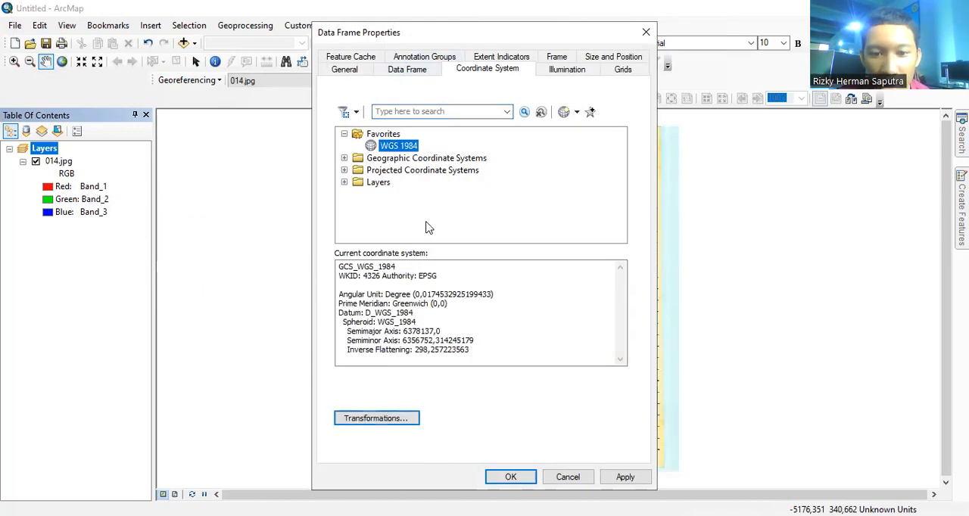
left_click(508, 478)
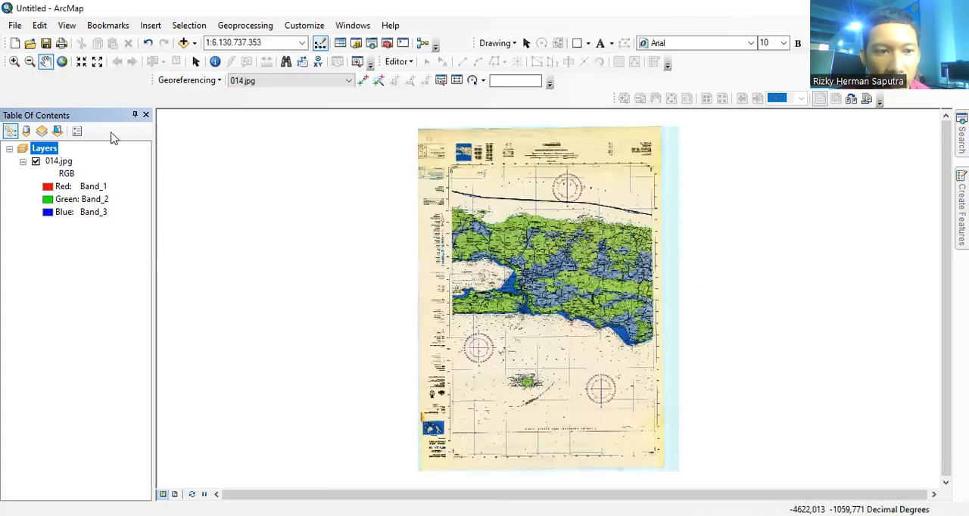
Step: Place the first georeferencing control point on the scan's lower-left blue grid corner, at the lines labelled 113°50'00" T and 4°40'00" S
left_click(14, 61)
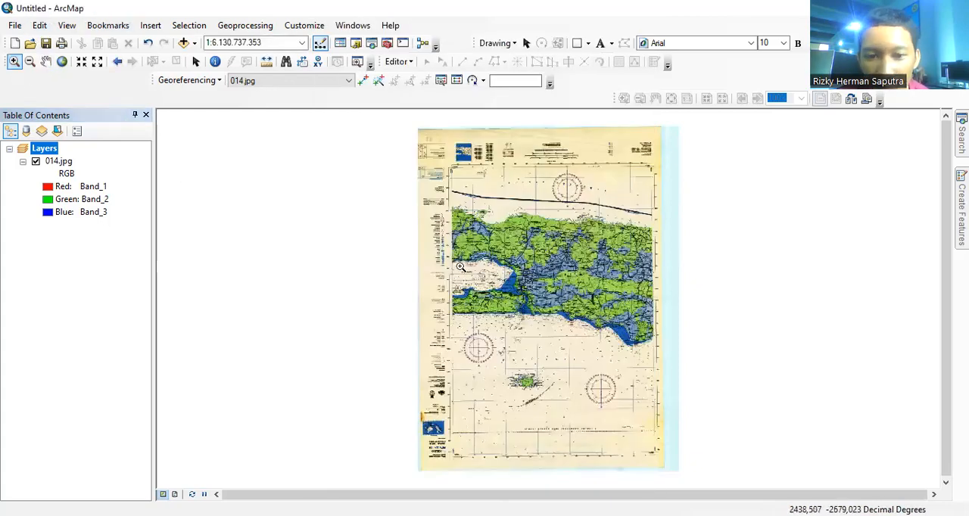
left_click_drag(433, 409, 495, 475)
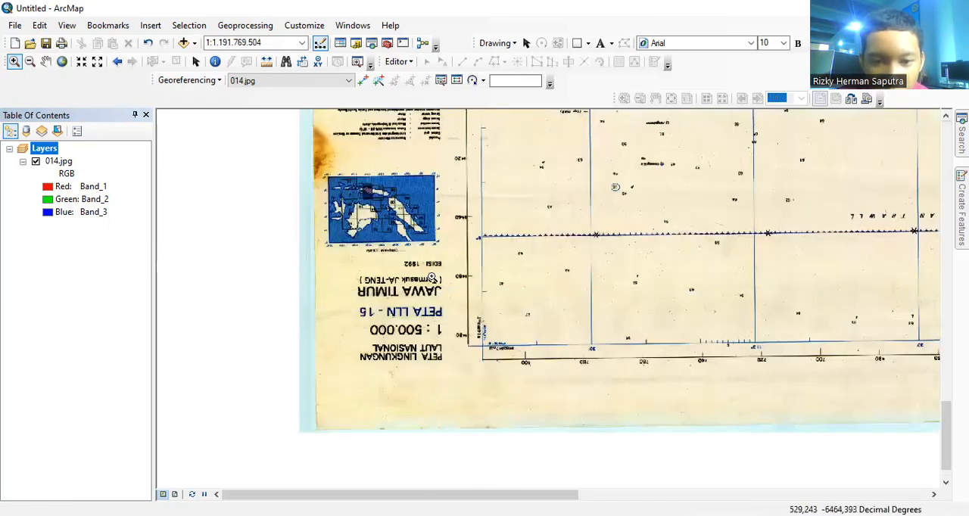
left_click_drag(432, 276, 578, 373)
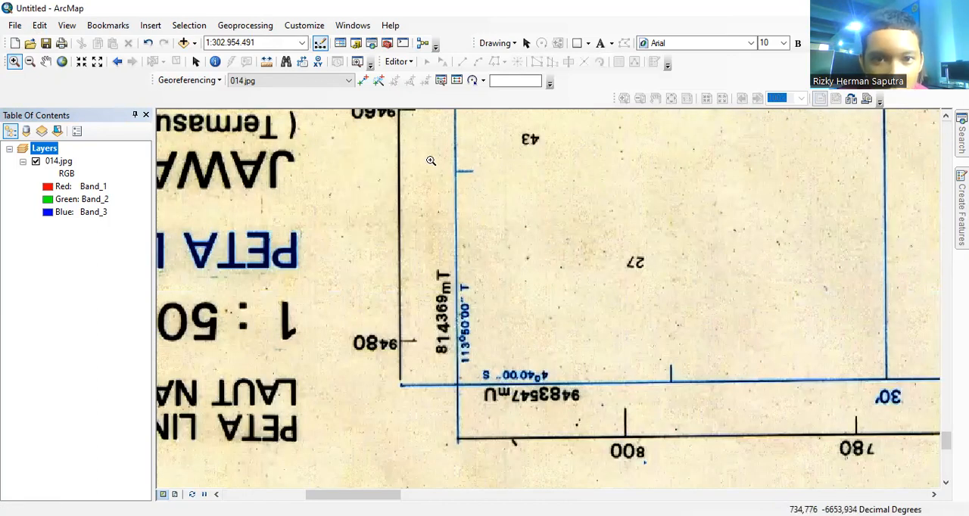
left_click(362, 80)
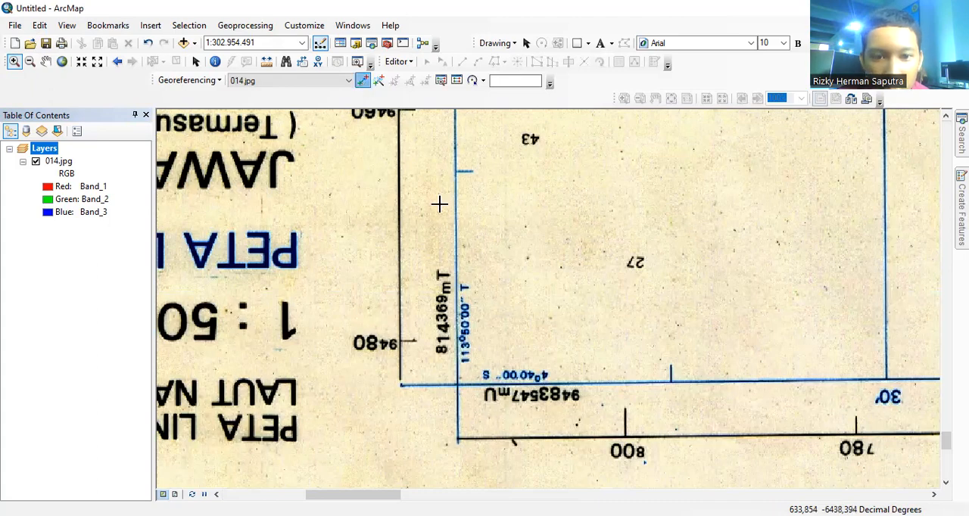
left_click(458, 385)
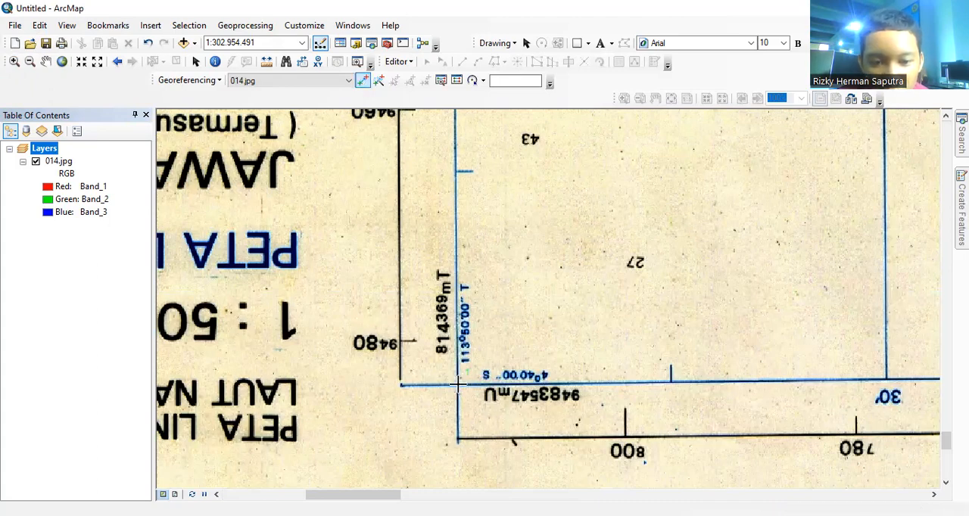
Step: Enter the first control point's DMS longitude as 113° 50' 00" E
right_click(459, 384)
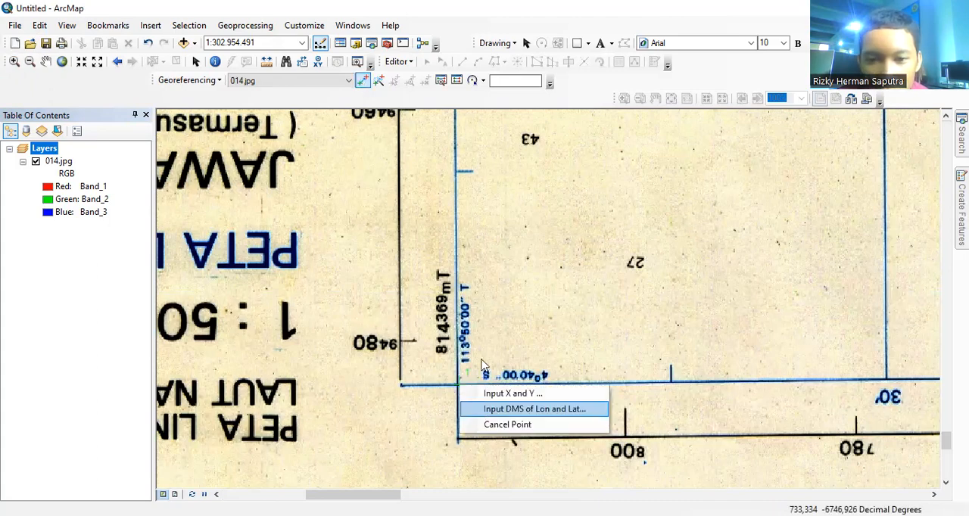
left_click(484, 409)
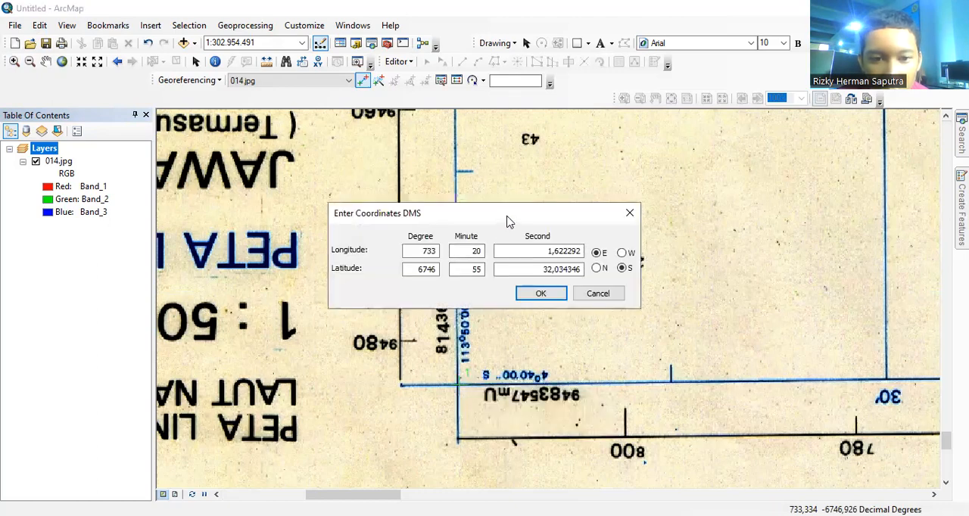
left_click_drag(421, 216, 400, 173)
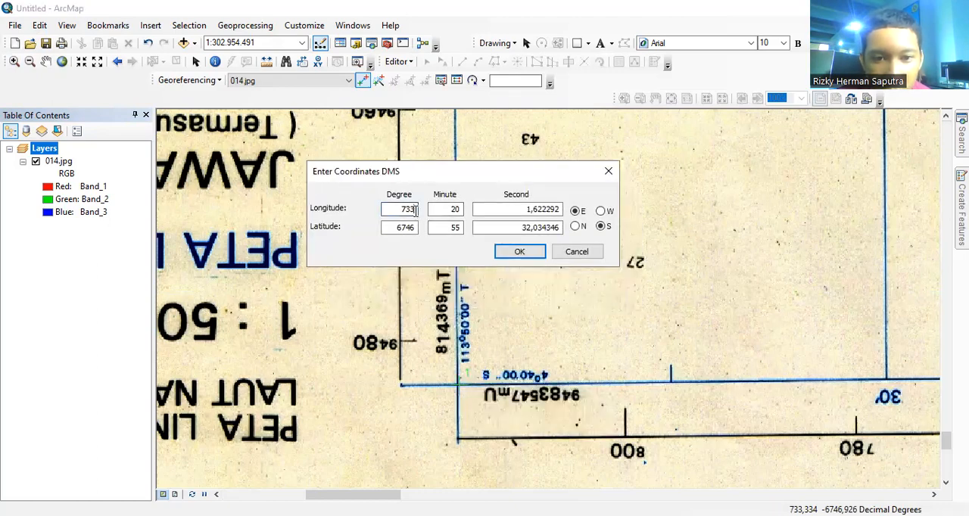
double_click(415, 211)
key("BackSpace")
type("113")
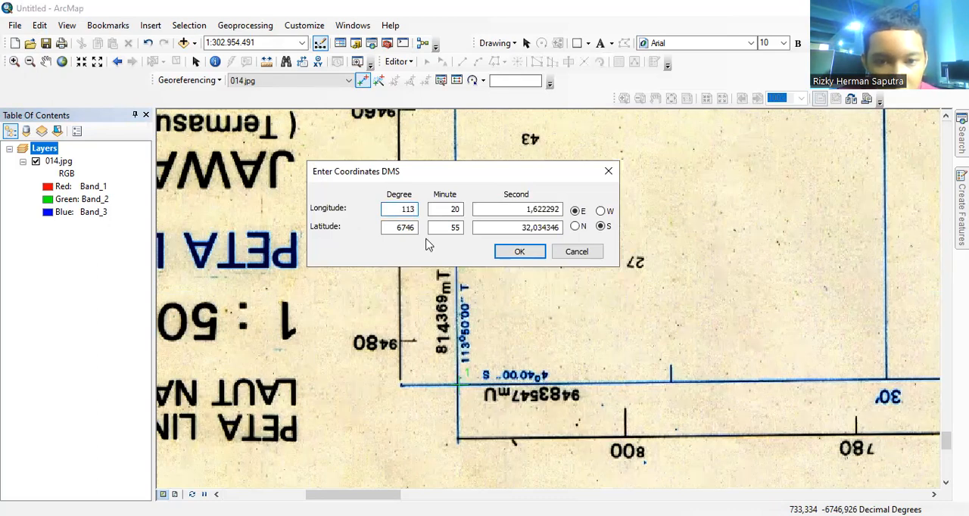
left_click(462, 211)
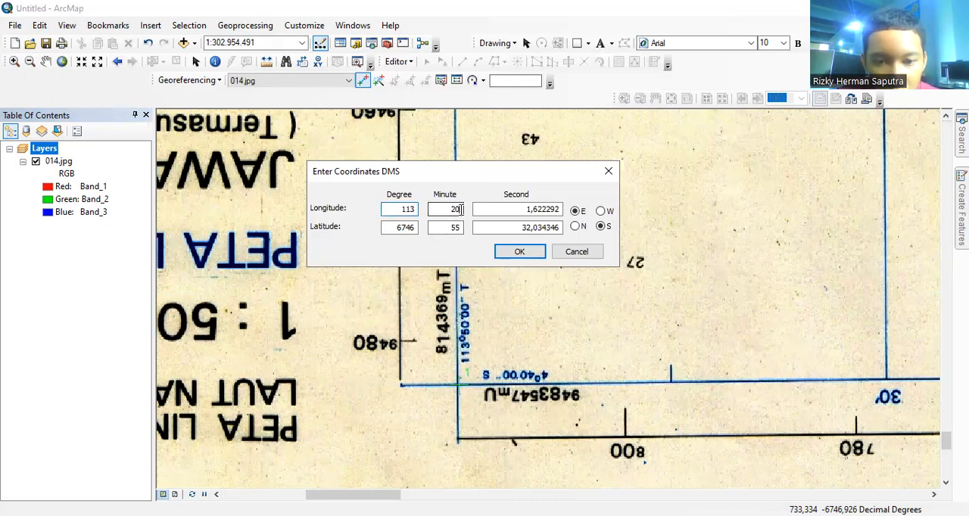
key("BackSpace")
key("BackSpace")
type("50")
left_click(514, 215)
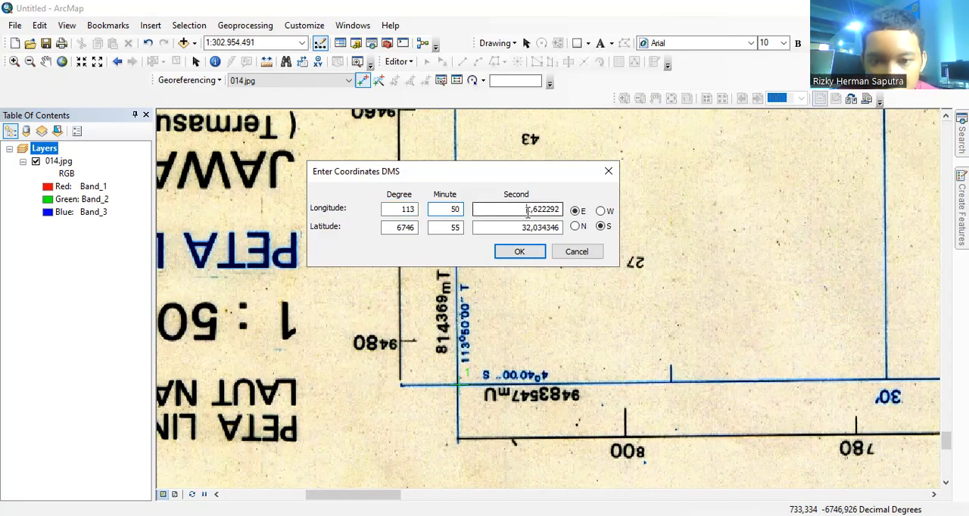
double_click(513, 215)
type("00")
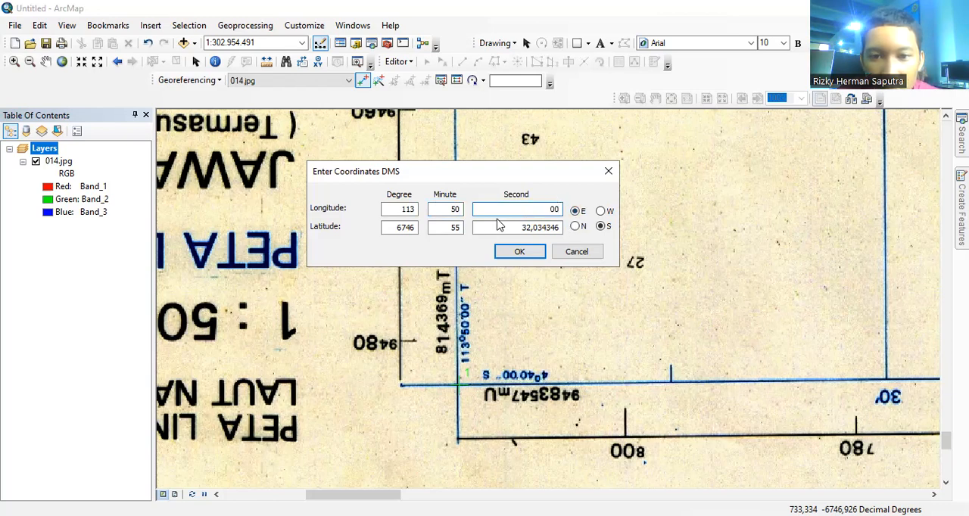
Step: Enter the first control point's DMS latitude as 4° 40' 00" S and apply the coordinates
left_click(414, 229)
key("BackSpace")
key("BackSpace")
key("BackSpace")
key("BackSpace")
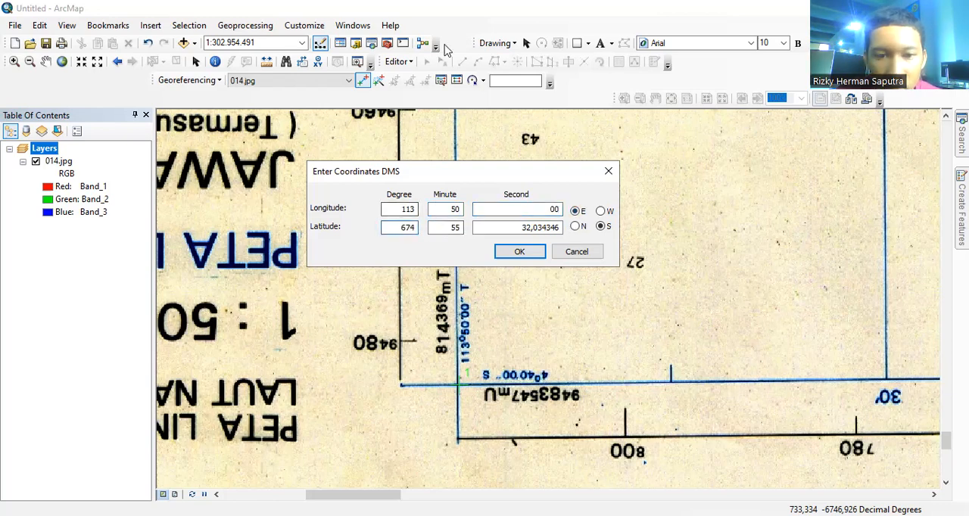
type("4")
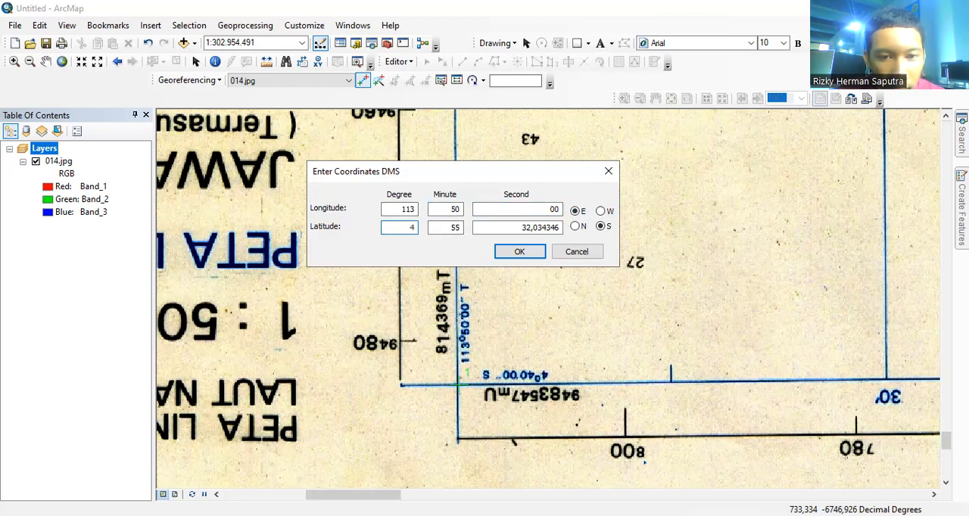
left_click(458, 228)
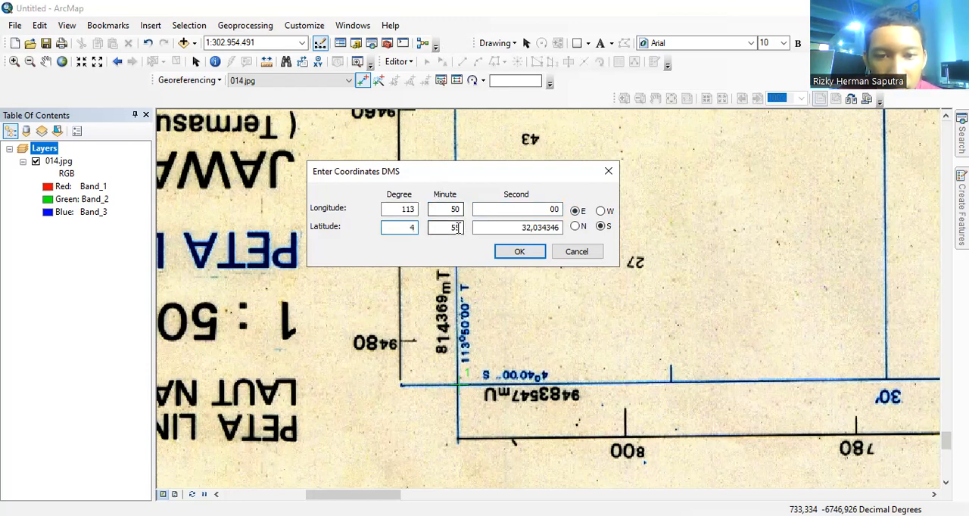
key("BackSpace")
key("BackSpace")
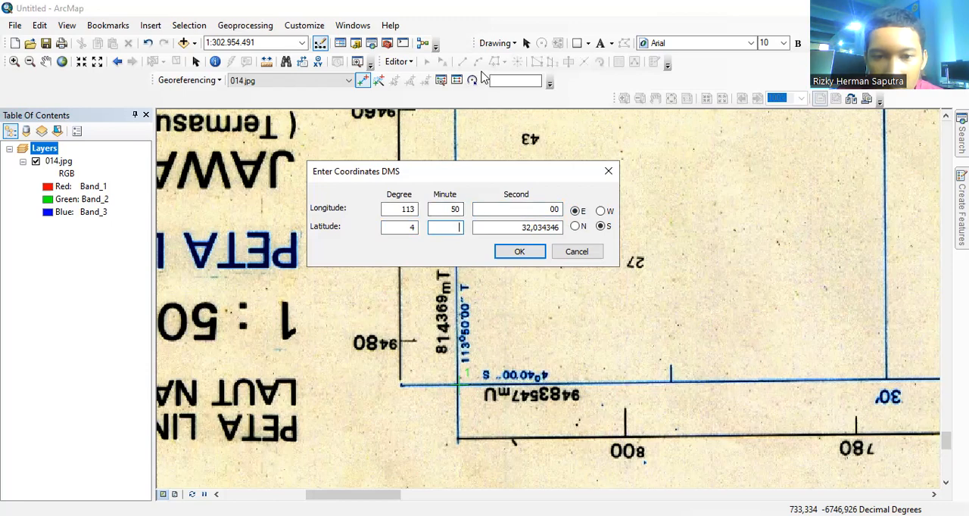
type("40")
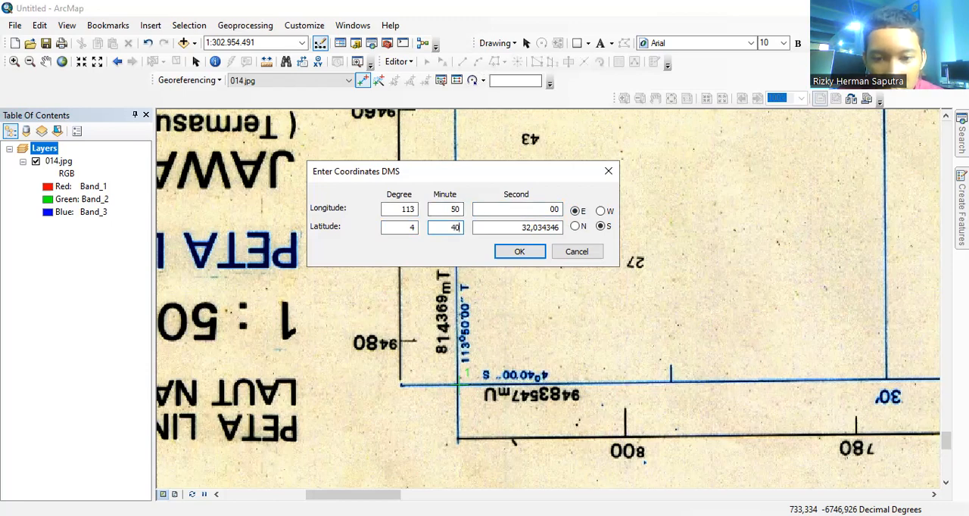
double_click(519, 227)
key("BackSpace")
type("00")
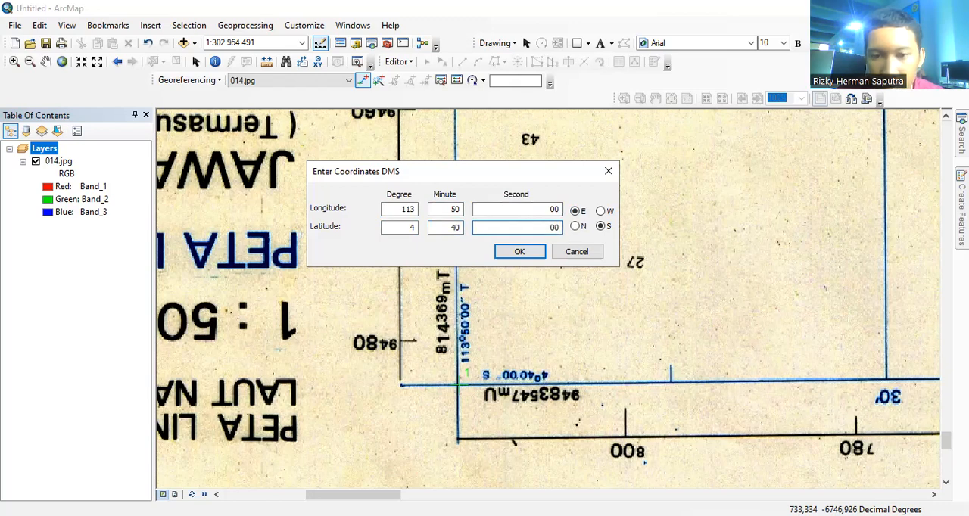
left_click(508, 254)
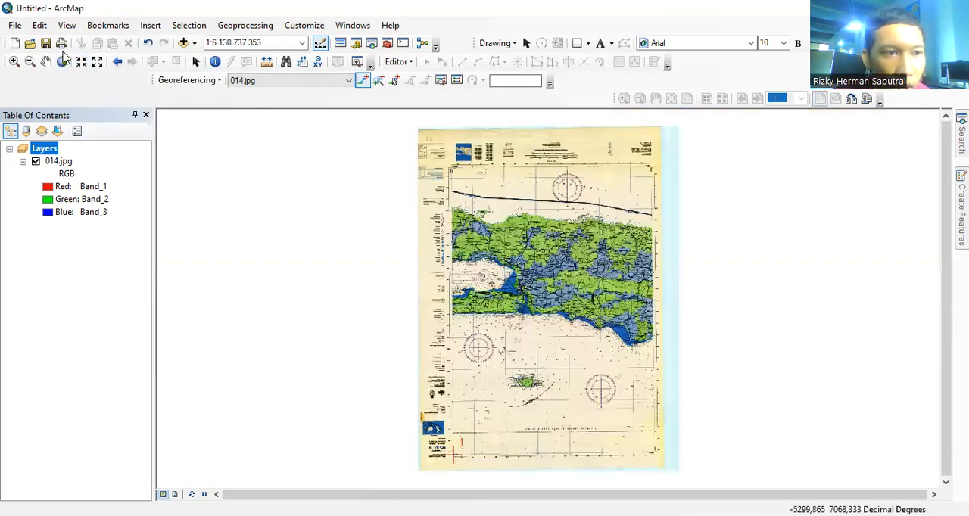
Step: Place the second georeferencing control point on the scan's blue grid corner where the lines labelled 110°40'00" T and 4°40'00" S cross
left_click(15, 62)
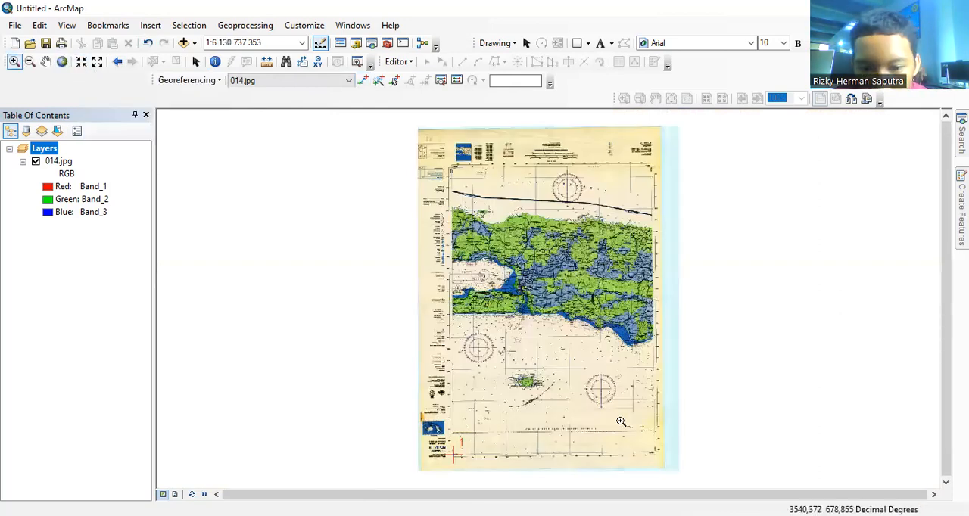
left_click_drag(642, 422, 674, 468)
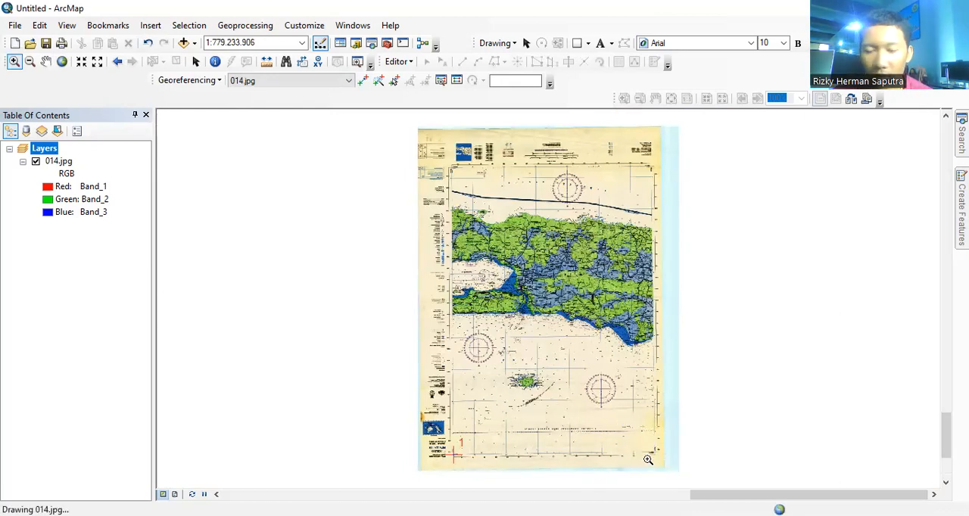
left_click_drag(516, 269, 625, 404)
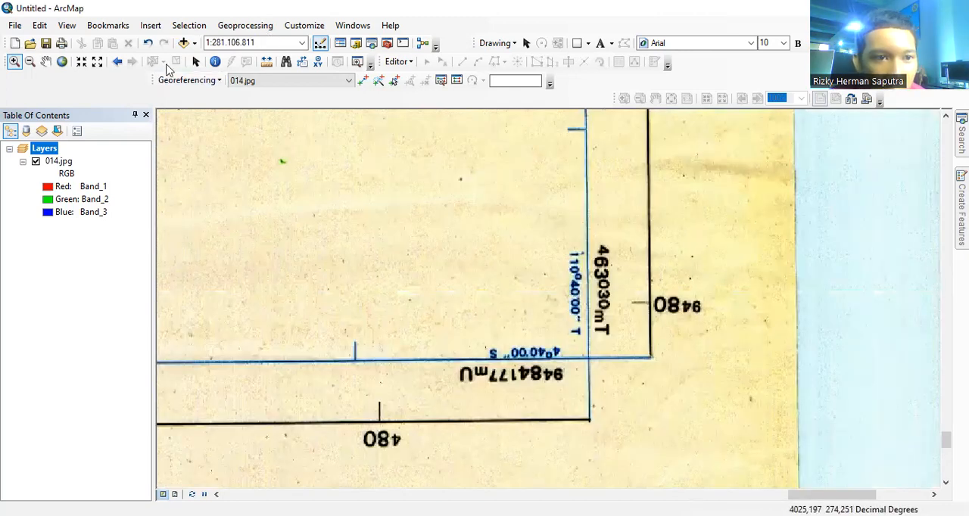
left_click(363, 80)
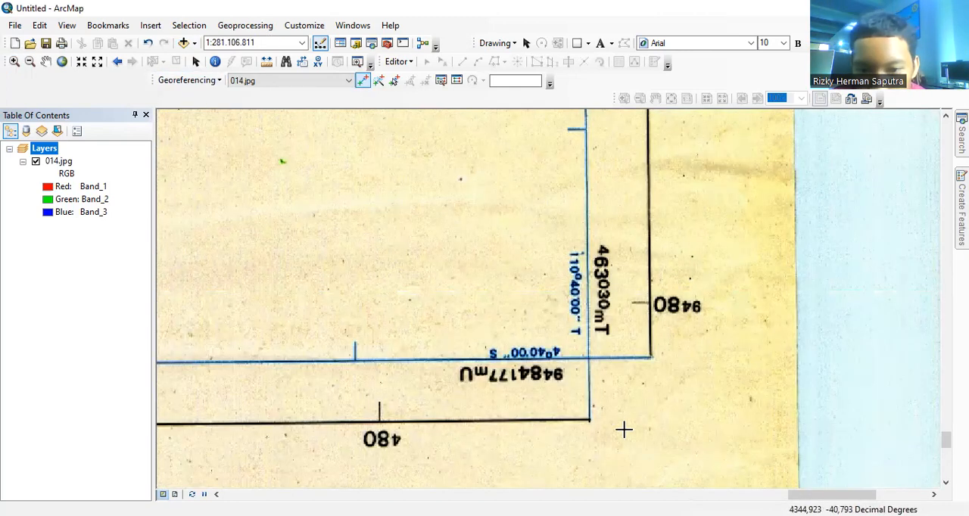
left_click(587, 358)
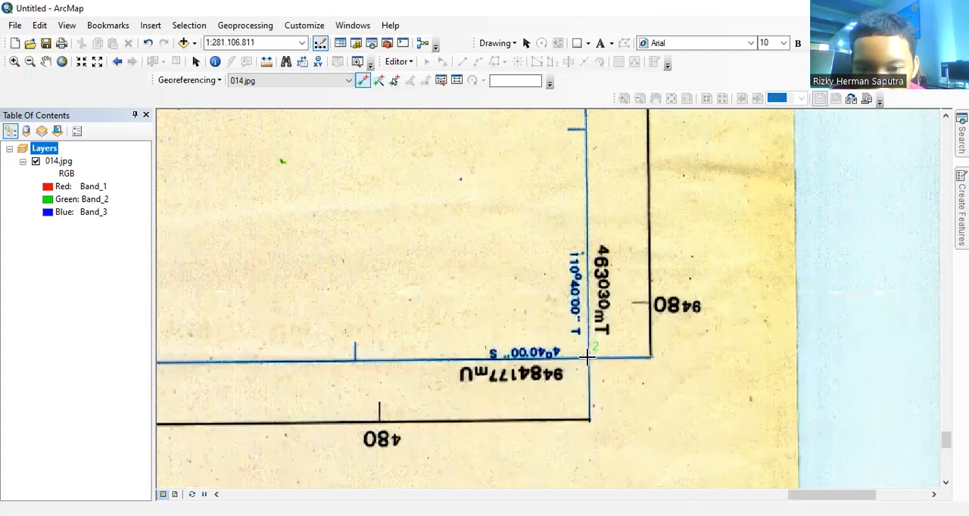
Step: Enter the second control point's DMS longitude as 110° 40' 00" E
right_click(606, 383)
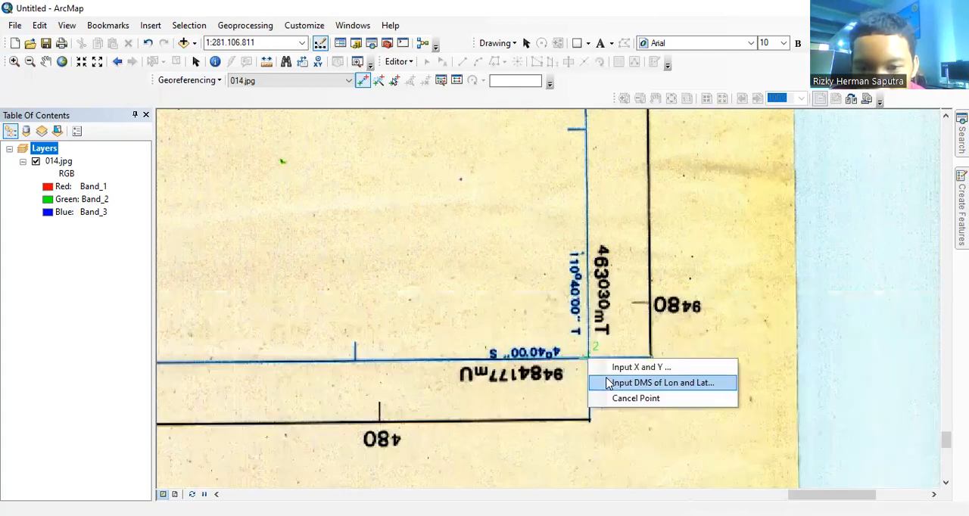
key("Return")
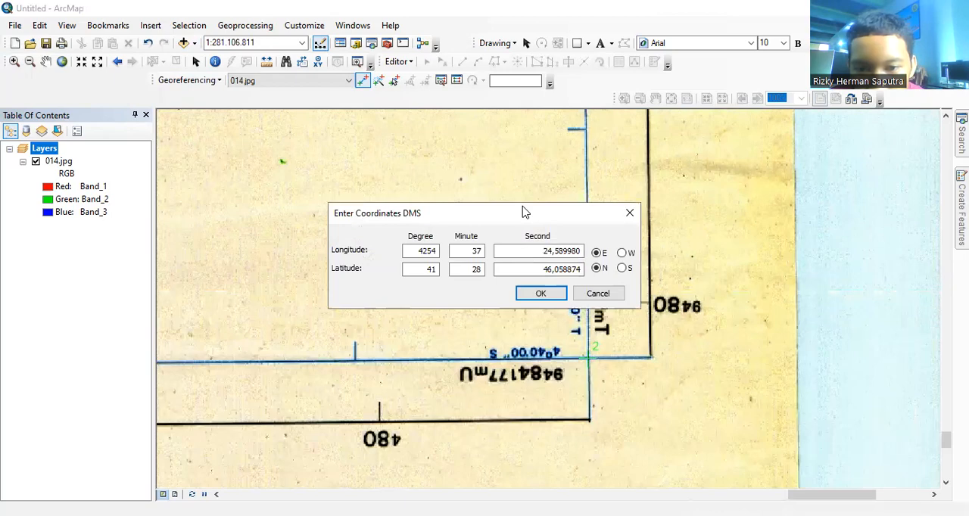
left_click_drag(427, 205, 322, 200)
left_click(333, 244)
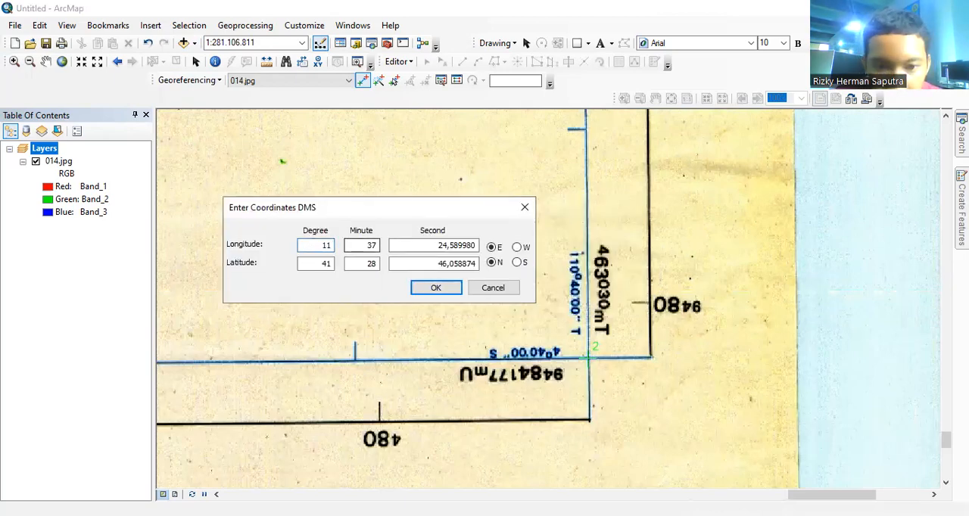
left_click(370, 247)
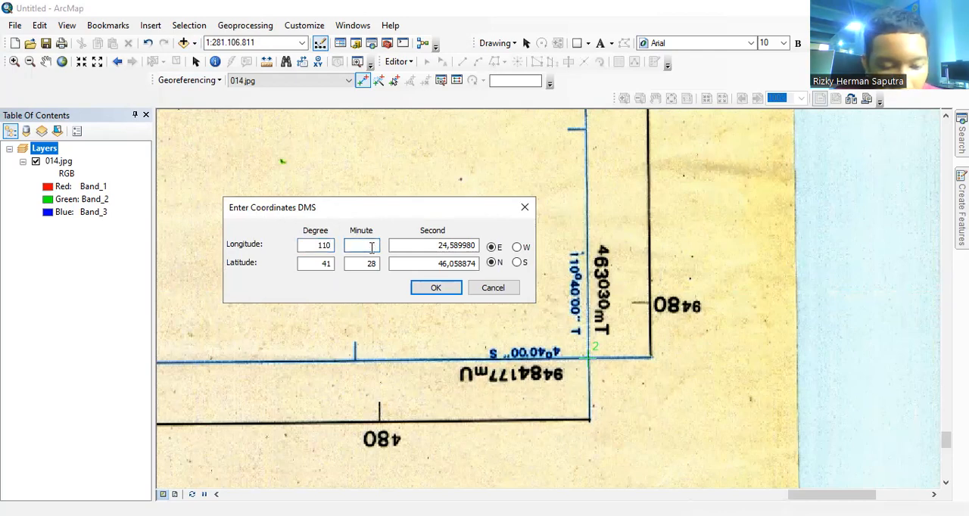
left_click_drag(395, 246, 493, 258)
key("BackSpace")
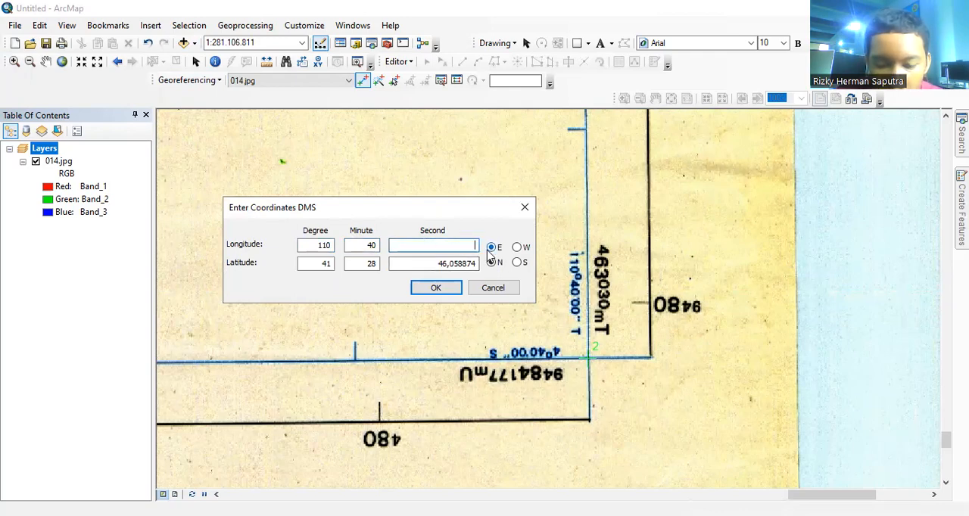
type("00")
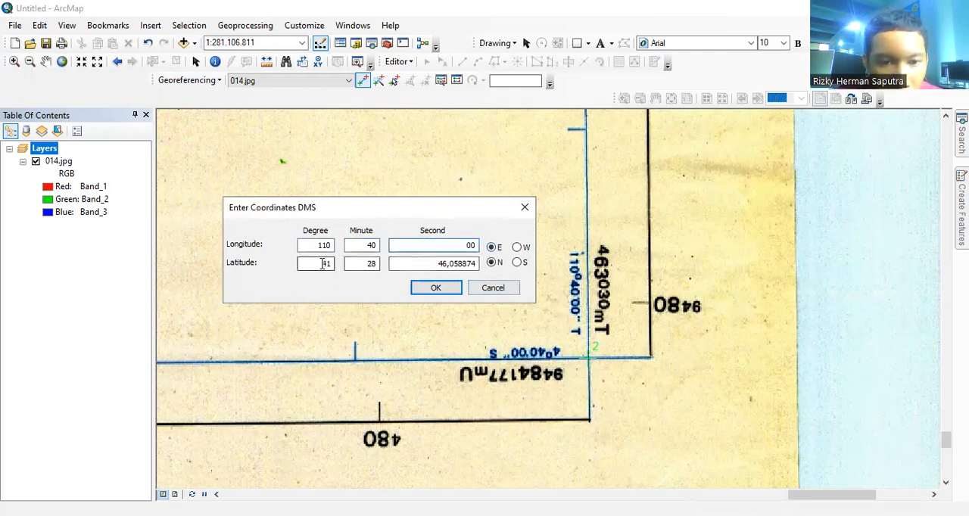
Step: Enter the second control point's DMS latitude as 4° 40' 00" S and apply the coordinates
left_click(332, 263)
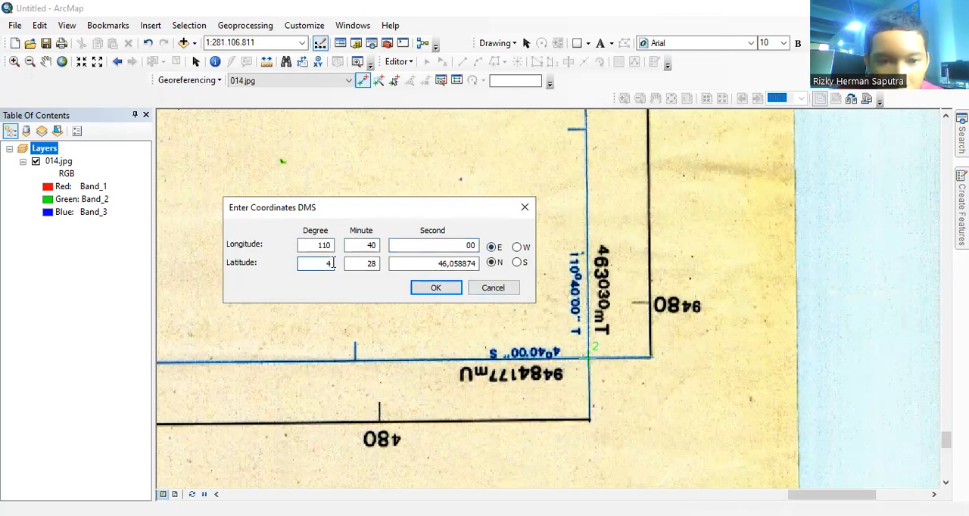
left_click(375, 263)
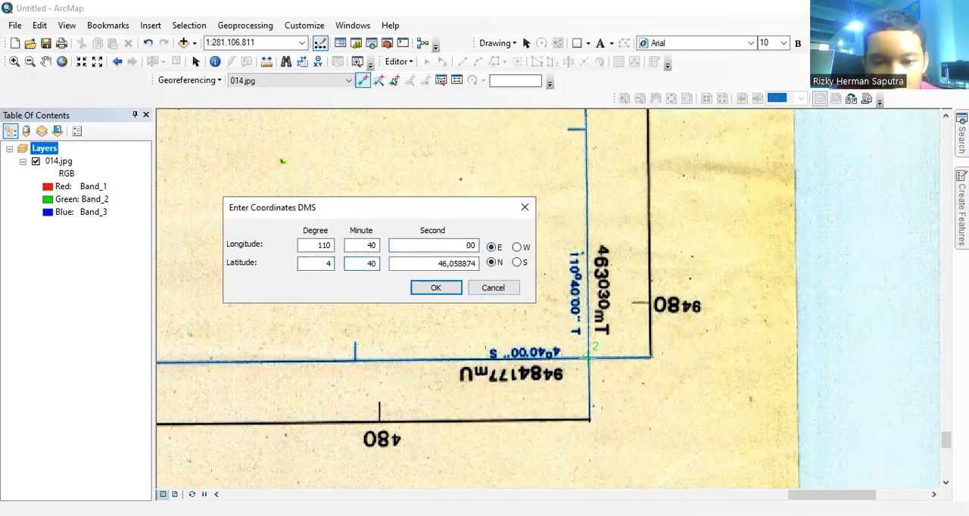
left_click_drag(431, 265, 473, 265)
key("BackSpace")
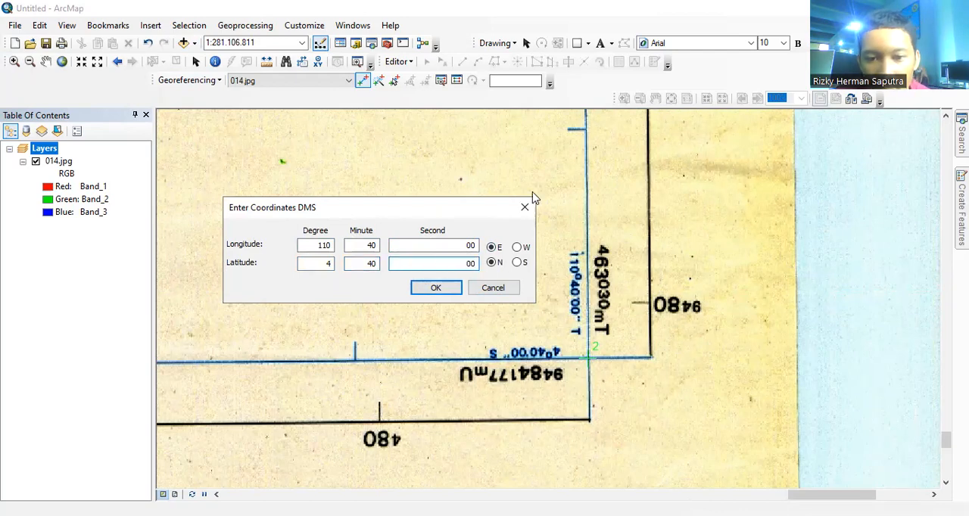
left_click(517, 262)
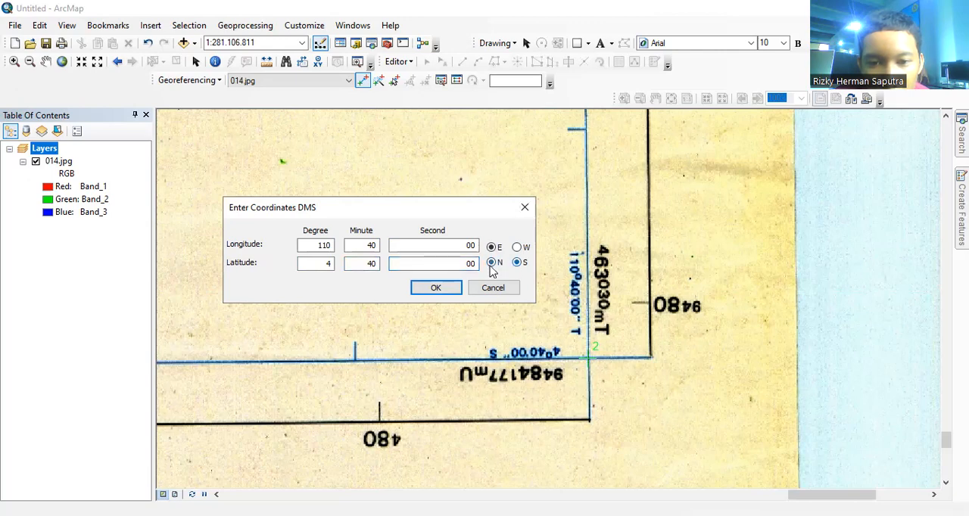
left_click(437, 287)
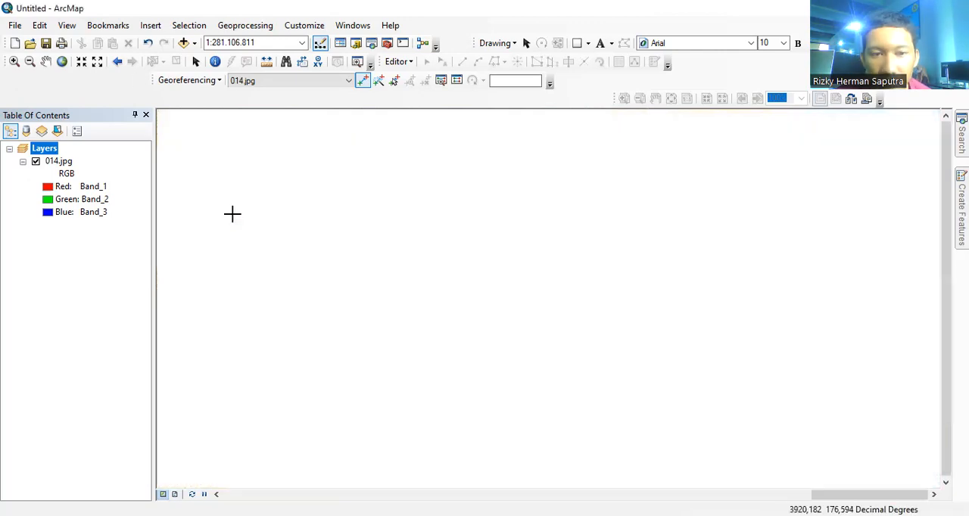
Step: Place the third control point on the blue grid corner where the lines labelled 113°50'00" T and 9°10'00" S cross
left_click(61, 63)
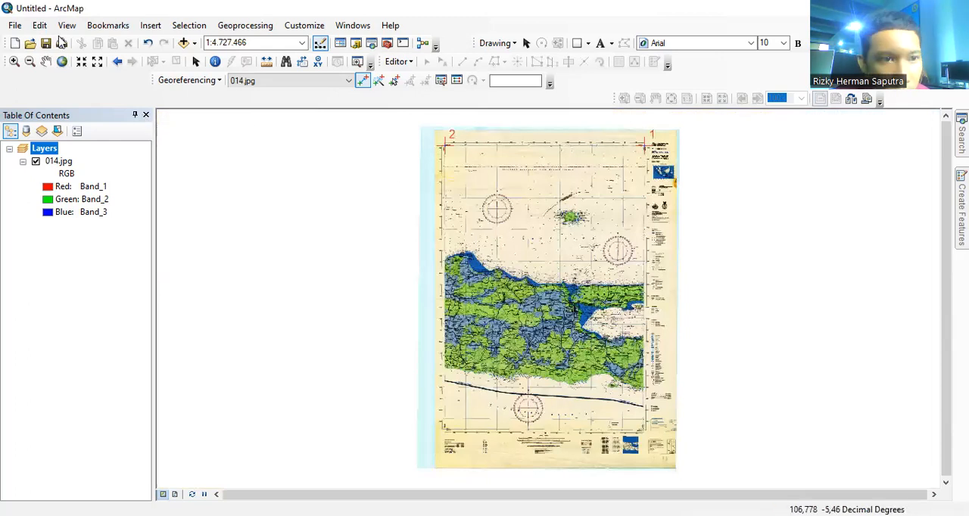
left_click(14, 62)
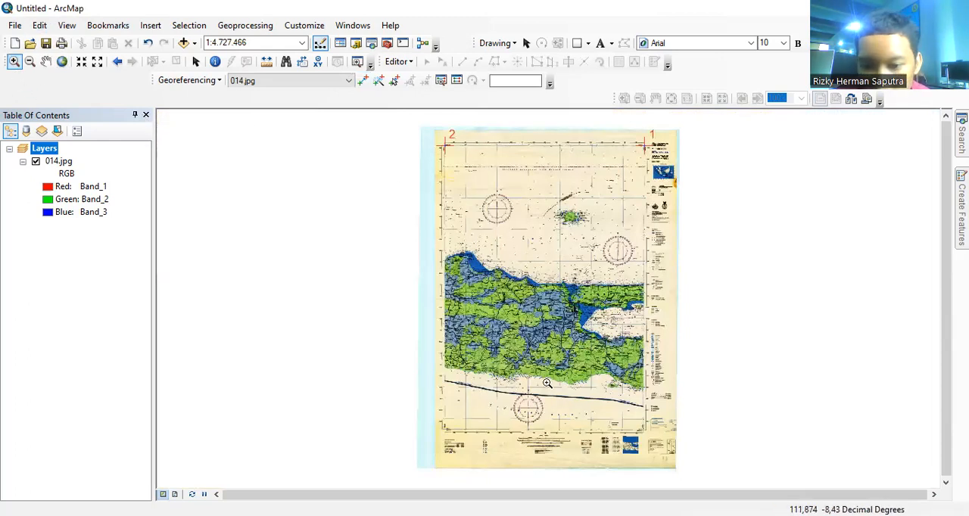
left_click_drag(620, 408, 659, 437)
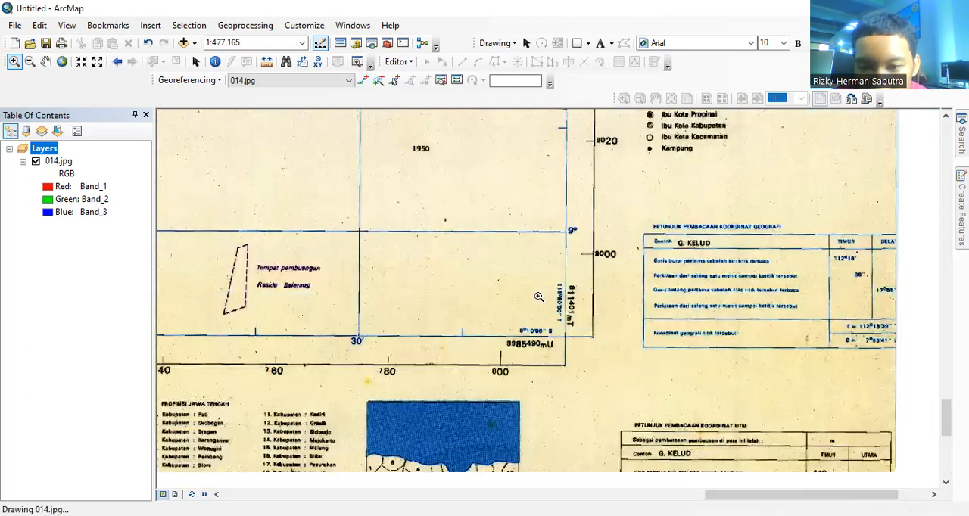
left_click_drag(522, 278, 590, 356)
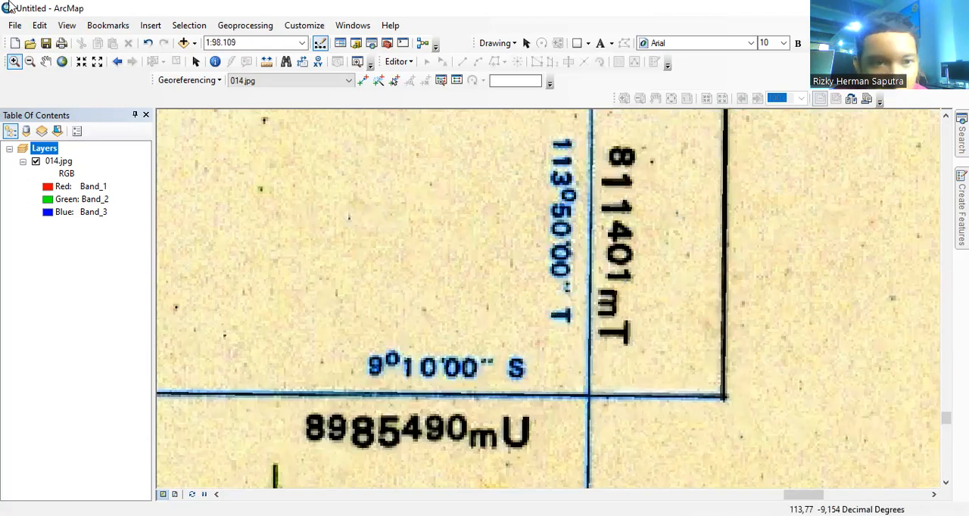
left_click(363, 80)
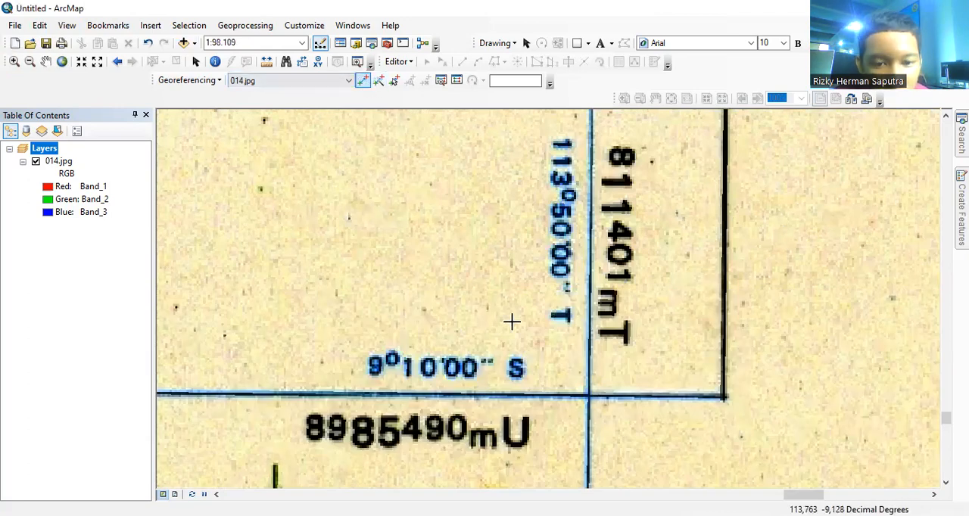
left_click(590, 393)
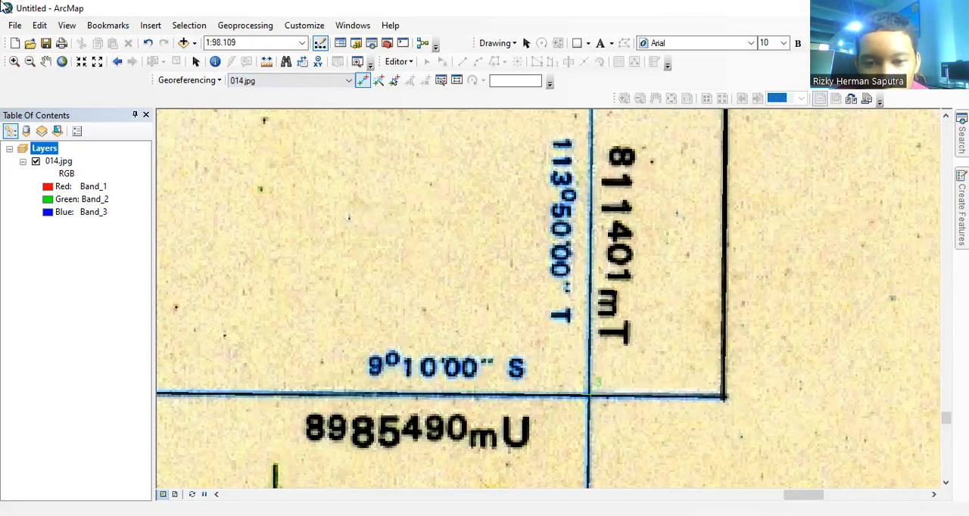
Step: Set the third control point's DMS longitude to 113° 50' 00" E
left_click(640, 422)
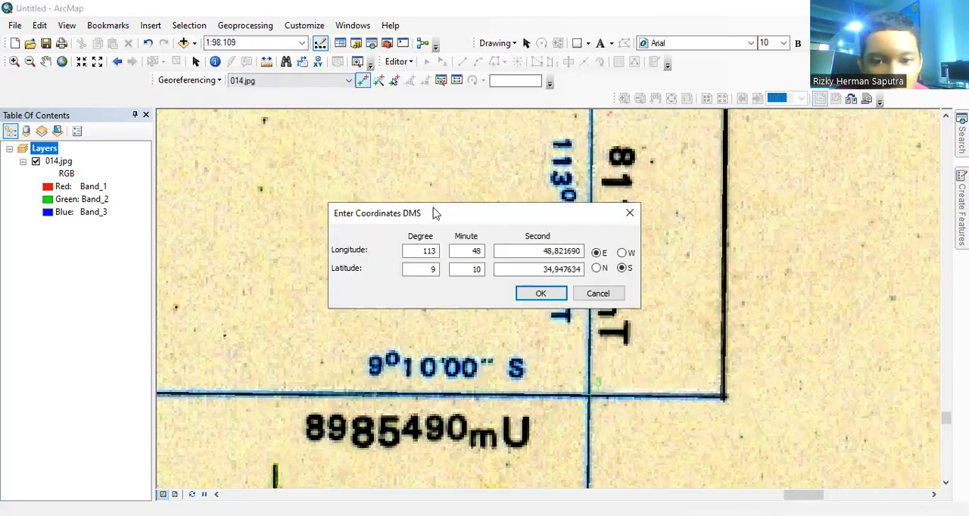
left_click_drag(462, 213, 319, 190)
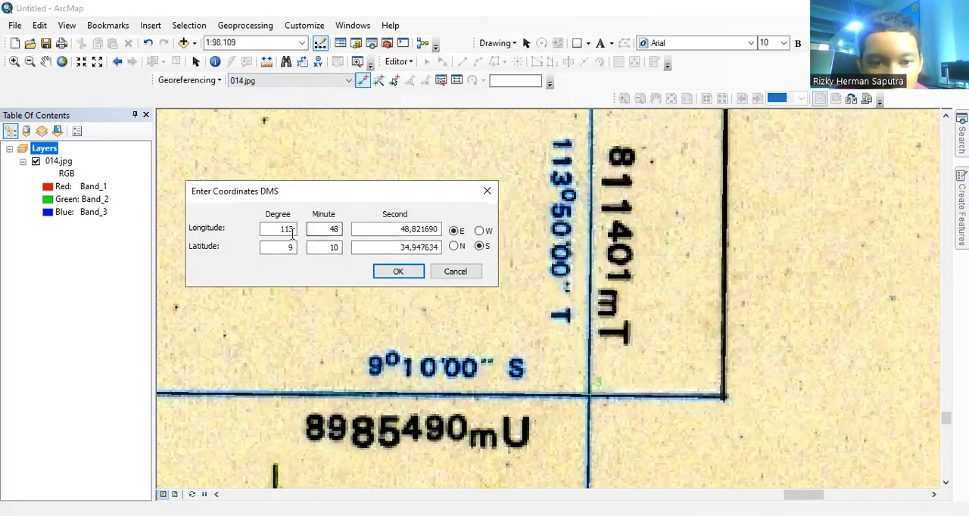
double_click(340, 229)
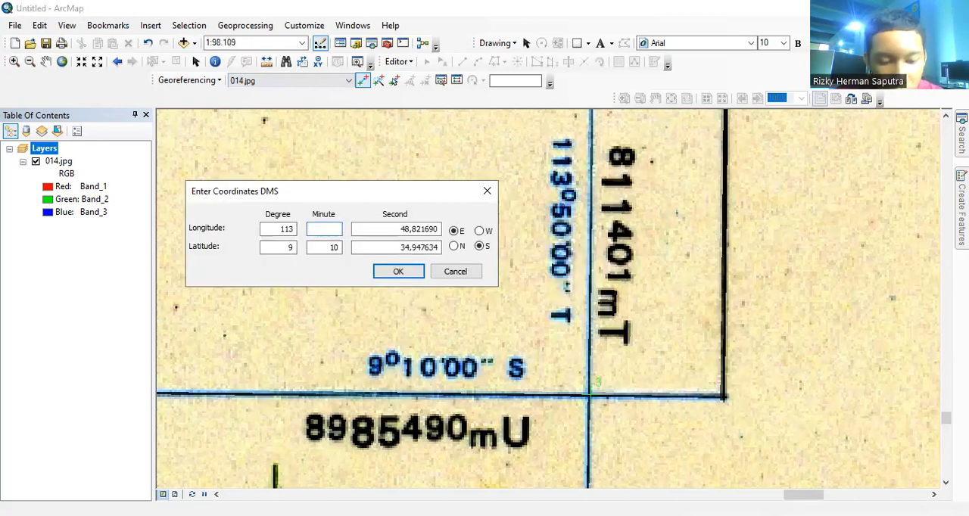
left_click_drag(399, 230, 447, 238)
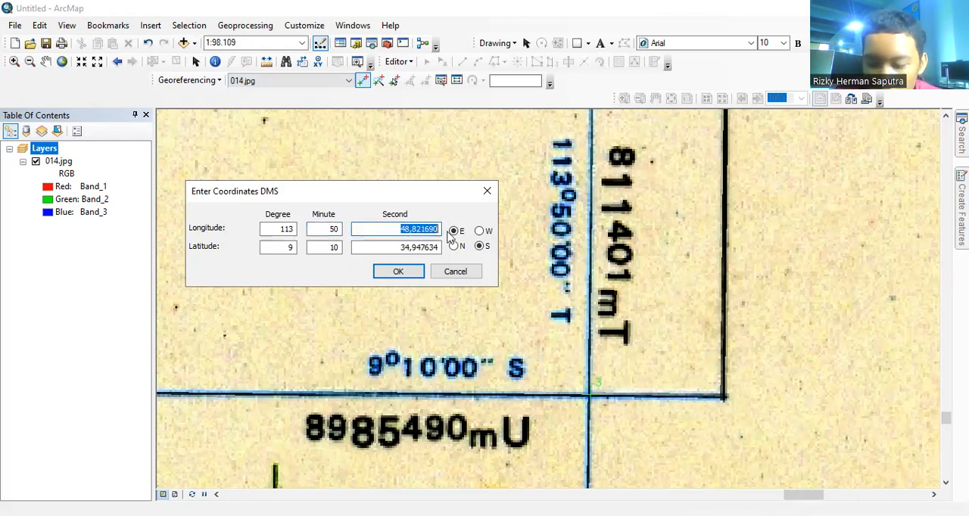
key("BackSpace")
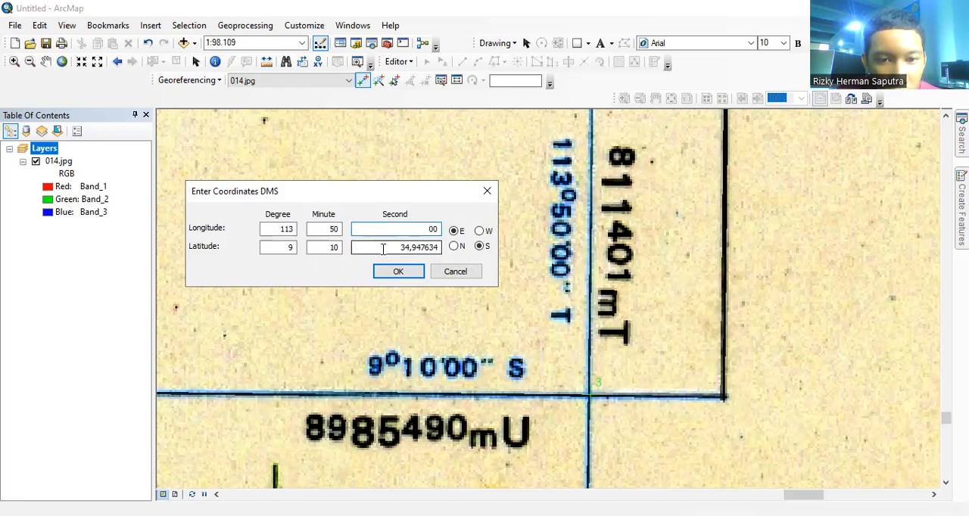
Step: Set the third control point's latitude seconds to 00 for 9° 10' 00" S and apply the coordinates
left_click_drag(387, 250, 443, 250)
key("BackSpace")
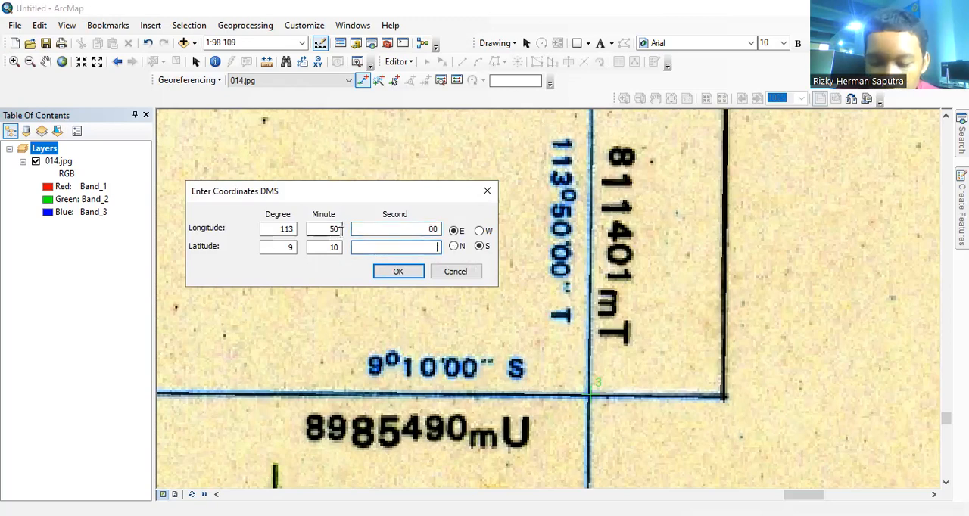
type("000")
key("BackSpace")
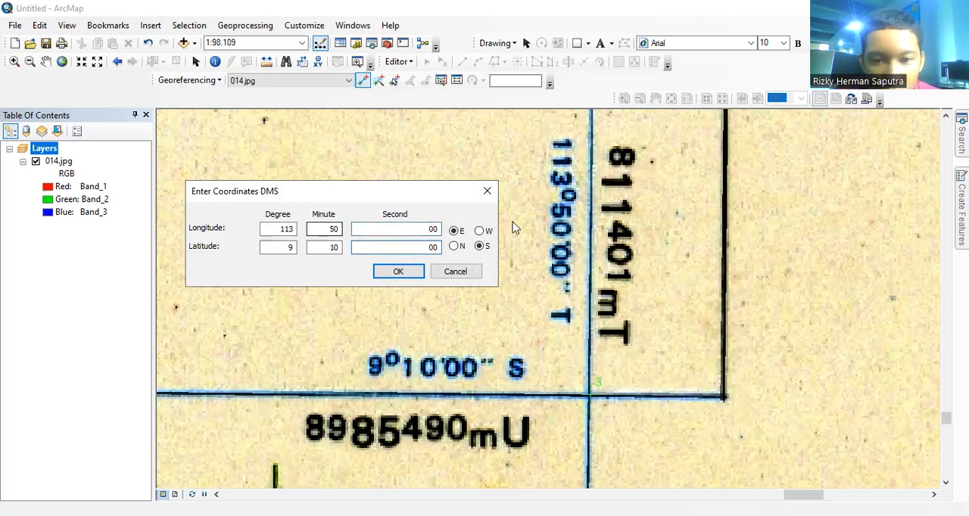
left_click(405, 273)
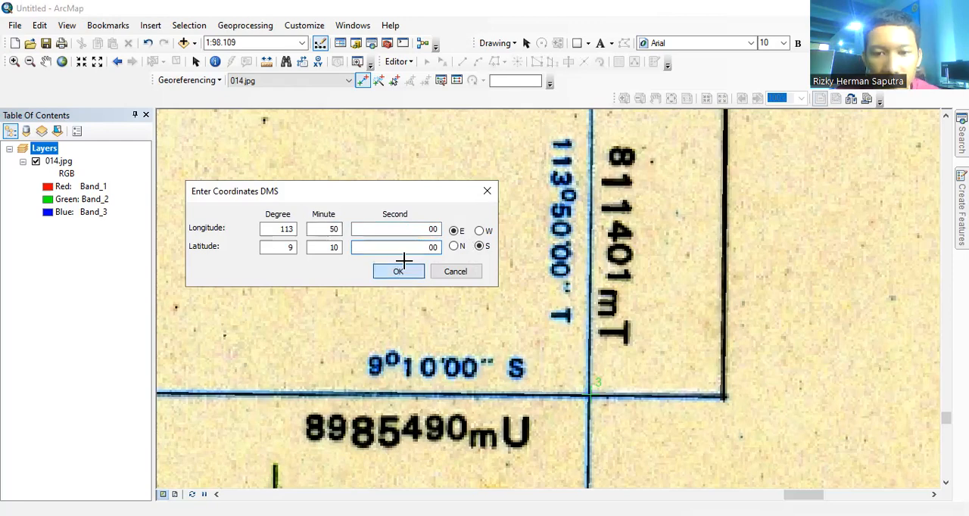
Step: Place the fourth control point on the blue grid corner where the lines labelled 110°40'00" T and 9°10'00" S cross
left_click(61, 66)
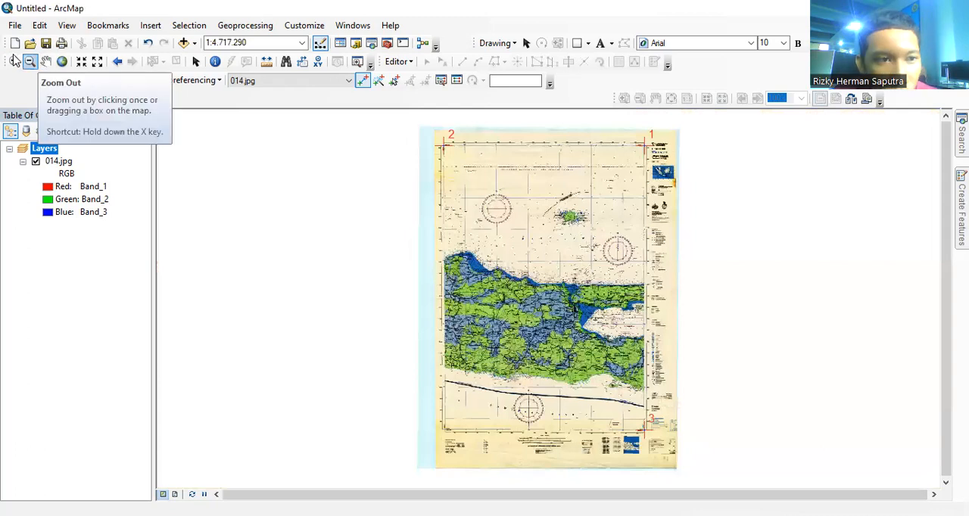
left_click(14, 62)
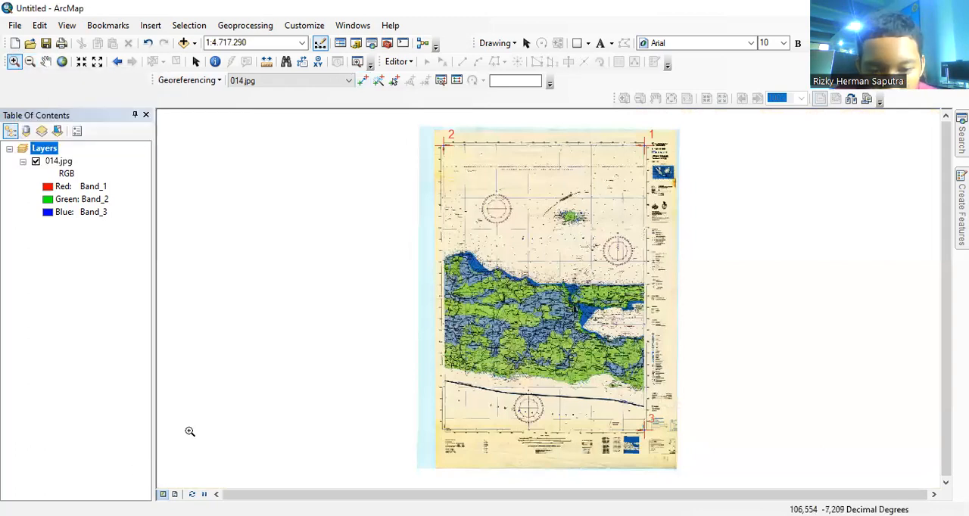
left_click_drag(426, 405, 464, 440)
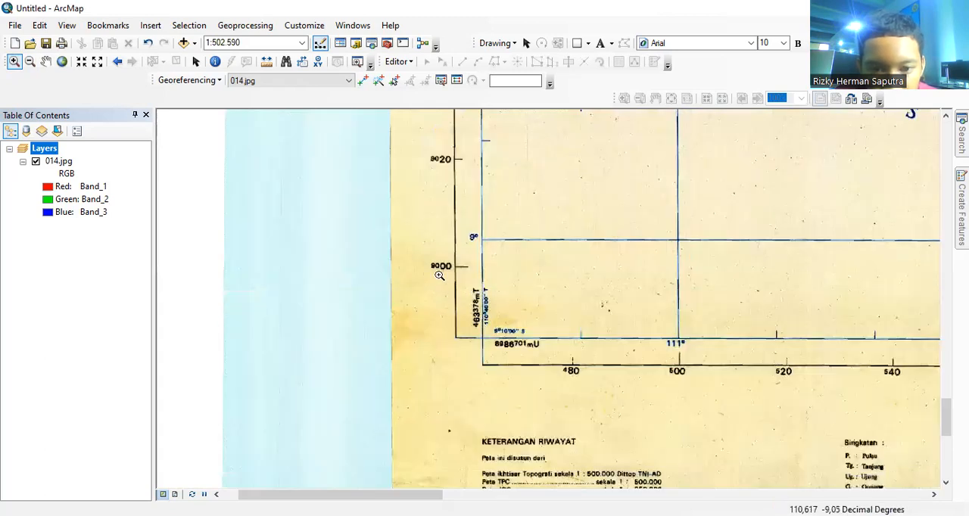
left_click_drag(440, 273, 579, 381)
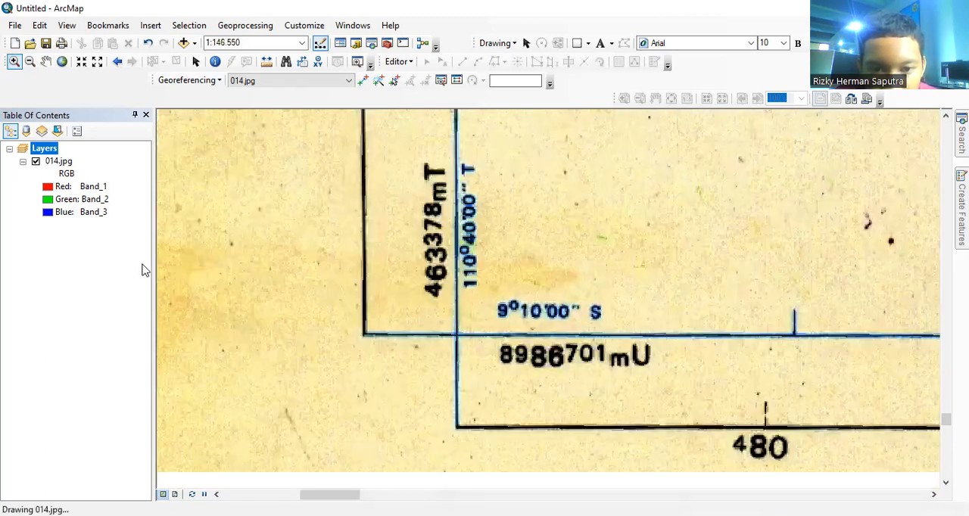
left_click(362, 80)
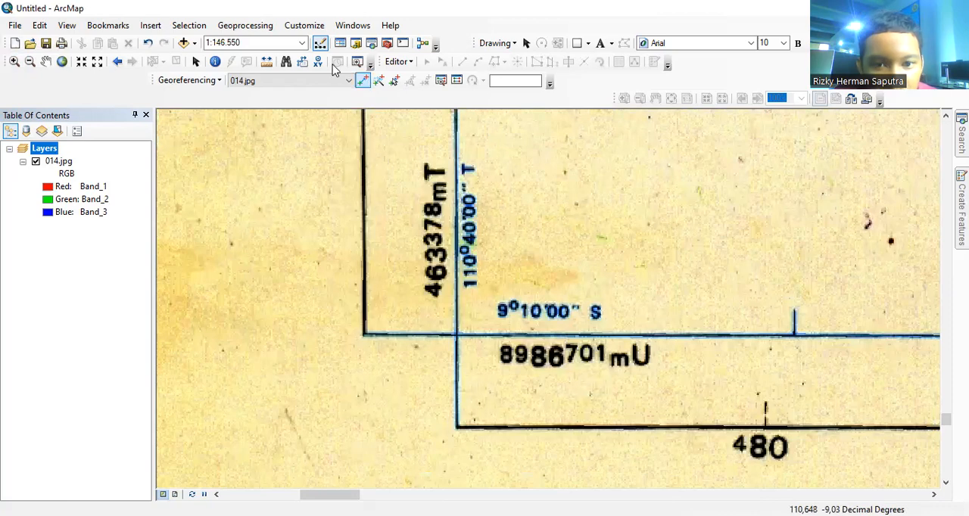
left_click(457, 334)
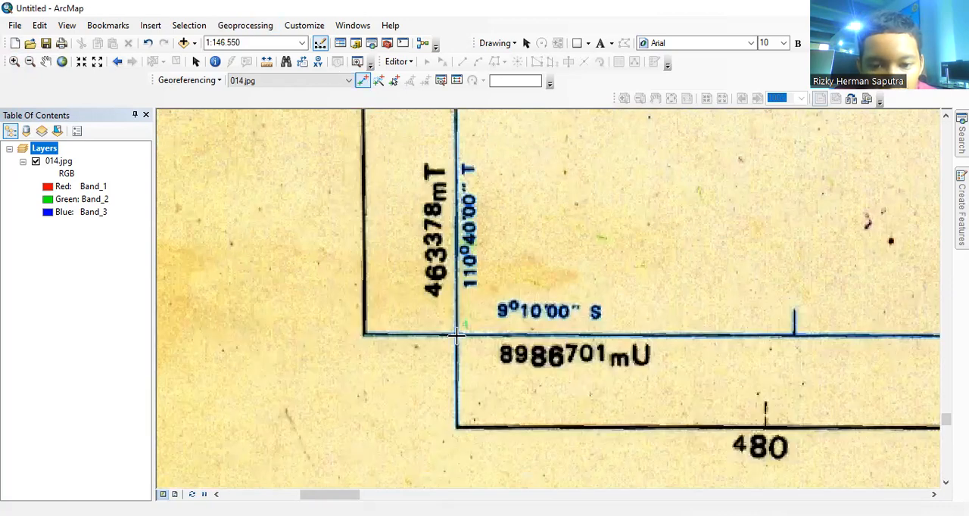
Step: Set the fourth control point's DMS longitude to 110° 40' 00" E
right_click(457, 334)
left_click(476, 362)
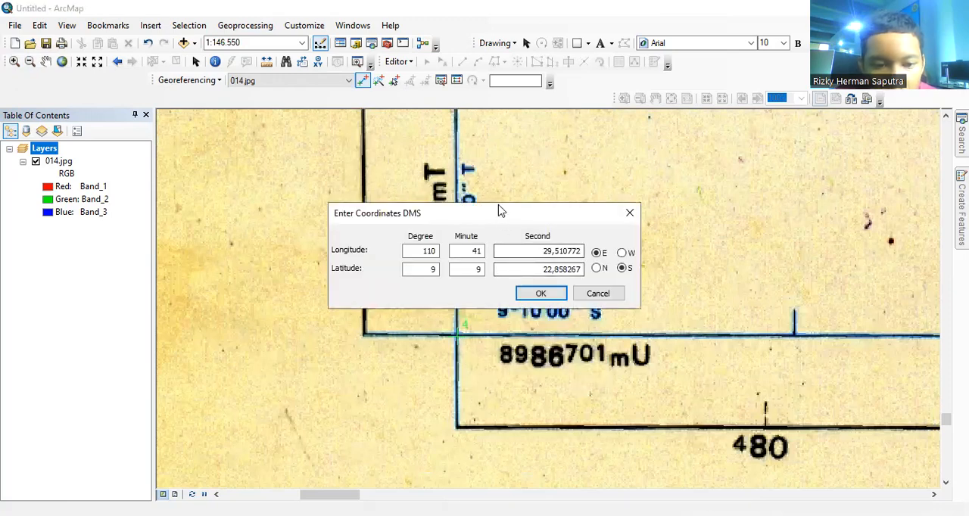
left_click_drag(499, 212, 317, 359)
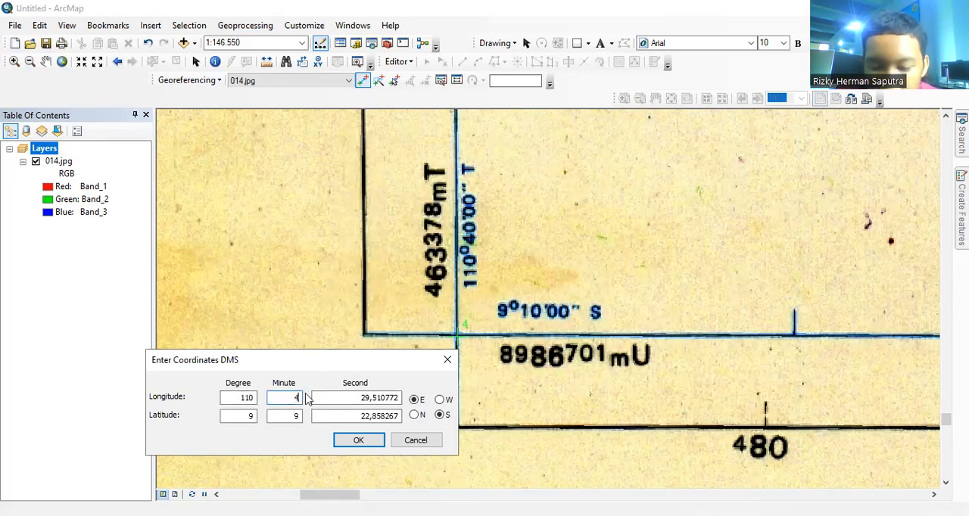
left_click_drag(320, 397, 402, 407)
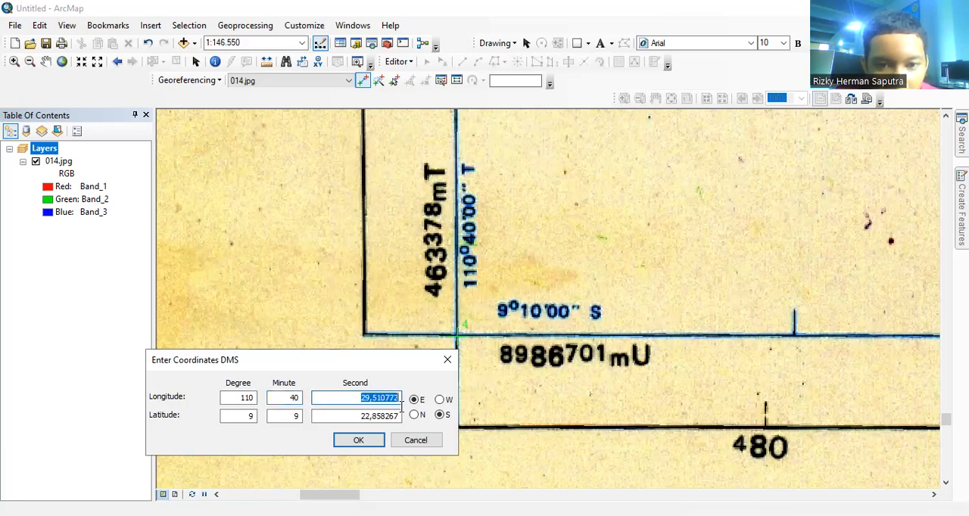
type("00")
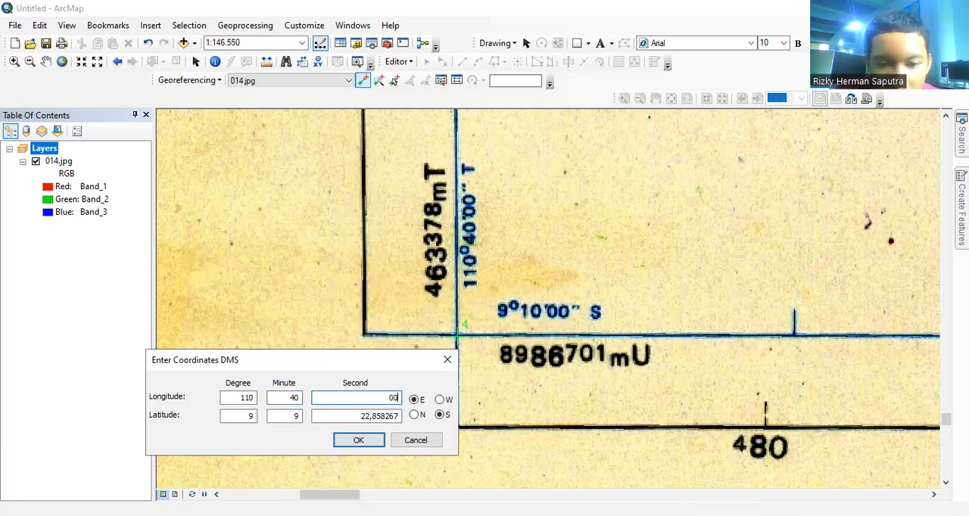
Step: Set the fourth control point's DMS latitude to 9° 10' 00" S and apply the coordinates
left_click(295, 417)
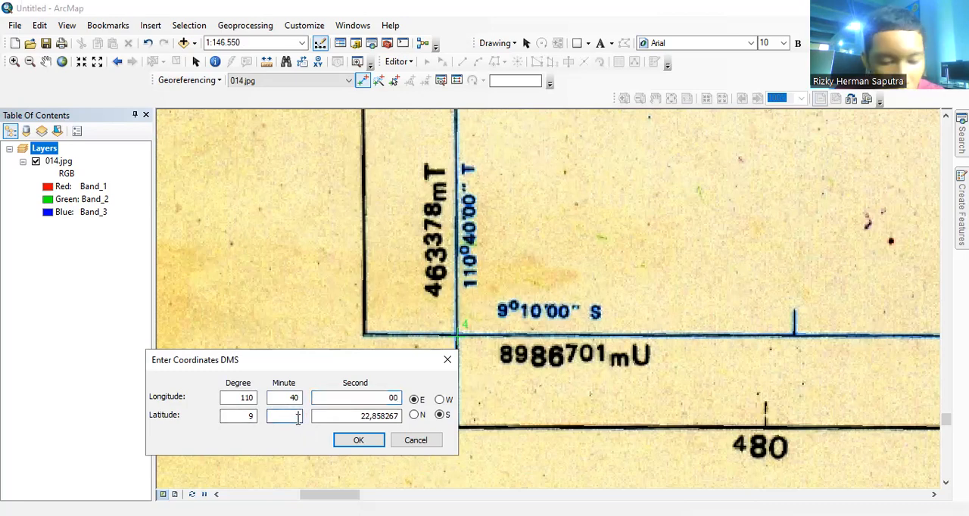
left_click_drag(315, 419, 409, 416)
key("BackSpace")
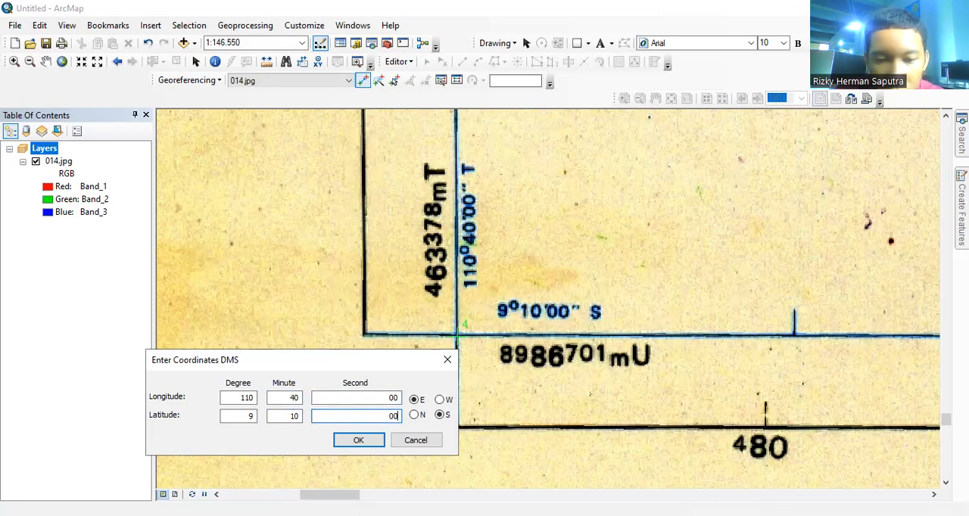
left_click(359, 440)
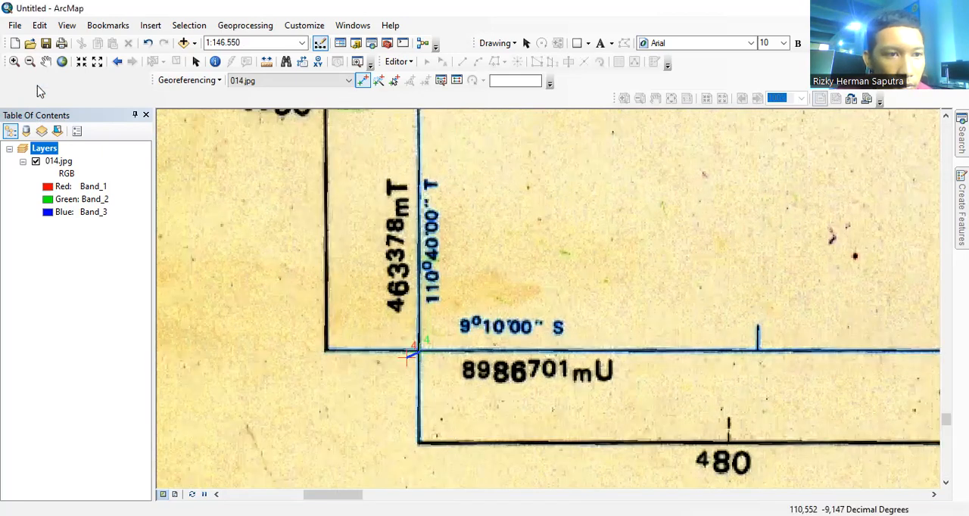
Step: Rectify the georeferenced map and save it in TIFF format as hasilregistrasipeta.tif
left_click(61, 61)
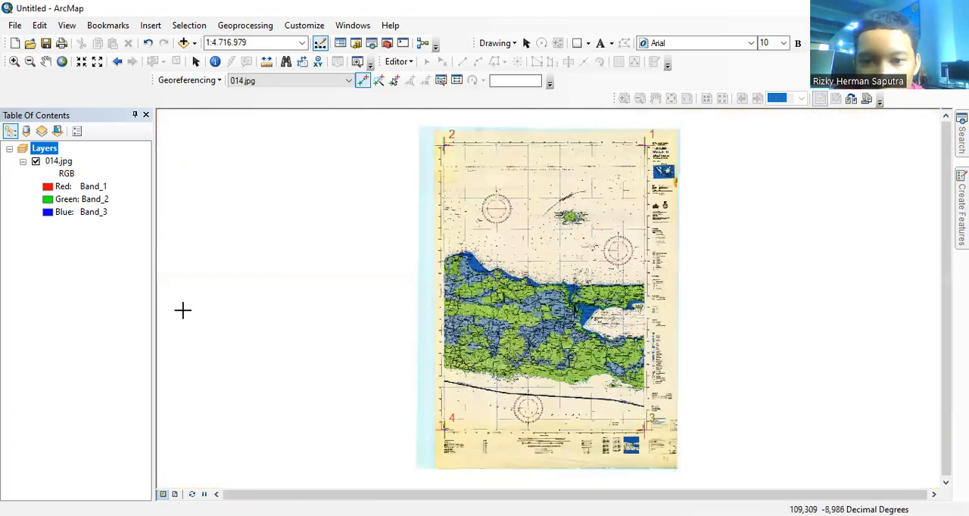
left_click(187, 80)
left_click(194, 111)
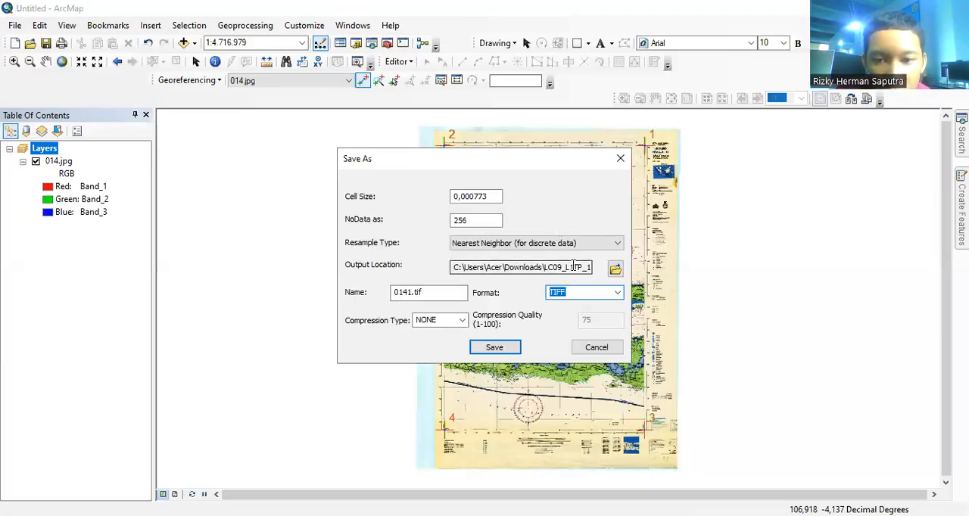
left_click(411, 294)
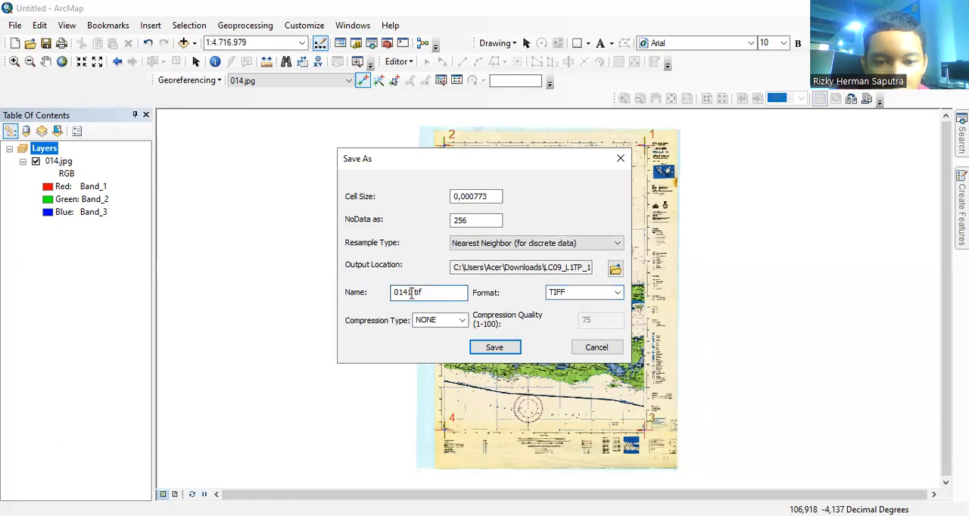
key("BackSpace")
key("BackSpace")
key("BackSpace")
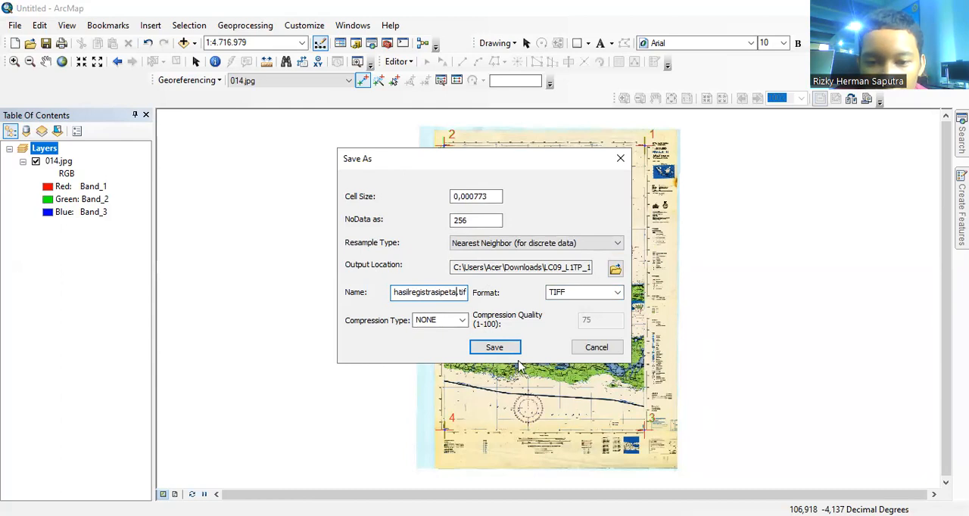
left_click(497, 347)
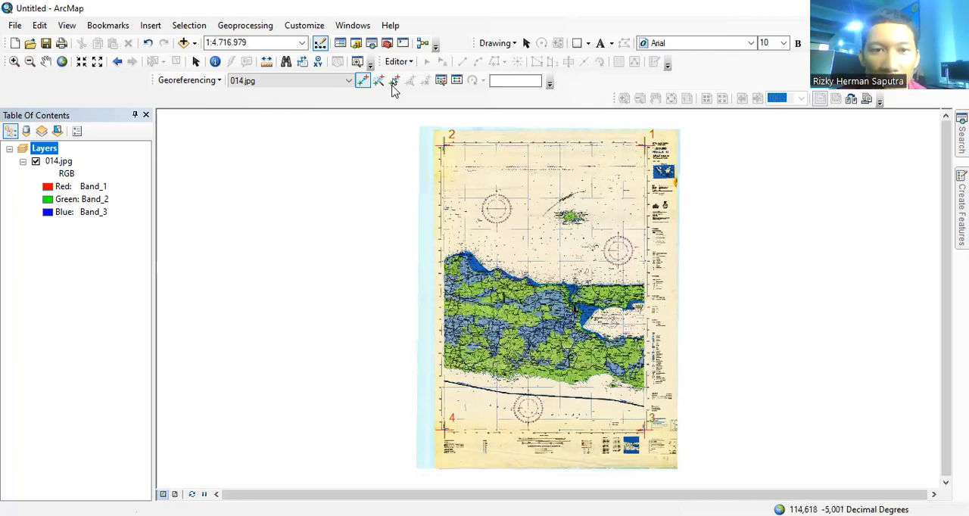
Step: Add hasilregistrasipeta.tif to the map from New Folder inside the LC09_L1TP_121060 folder in Downloads
left_click(182, 42)
left_click(486, 173)
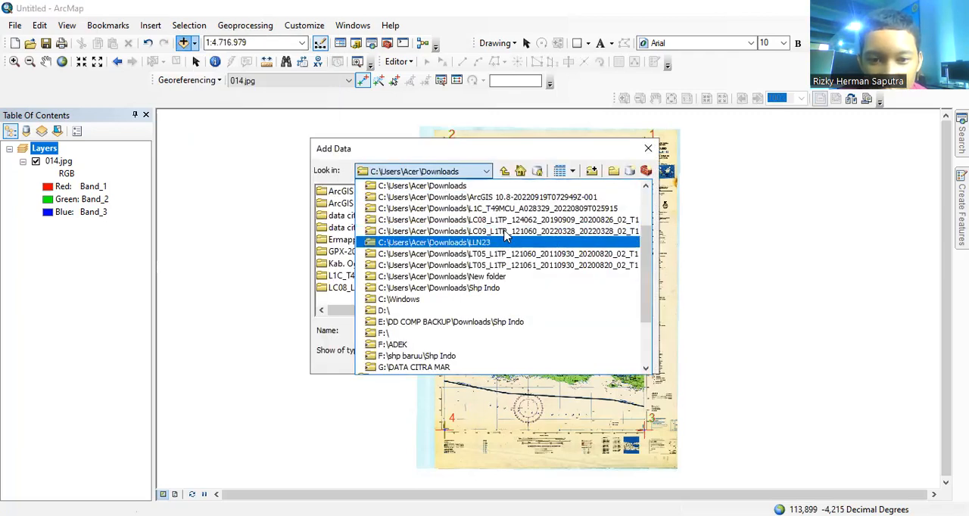
left_click(504, 231)
left_click(354, 188)
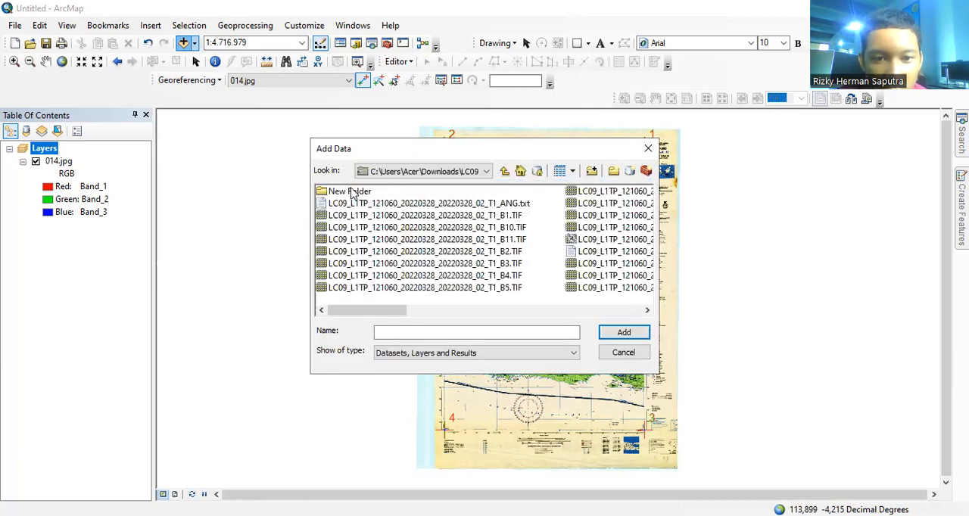
double_click(352, 193)
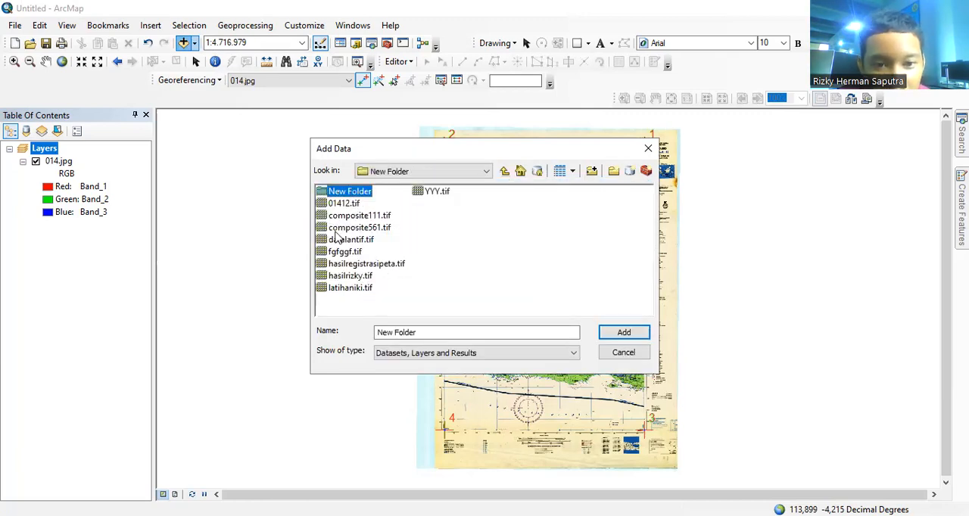
left_click(367, 263)
left_click(628, 332)
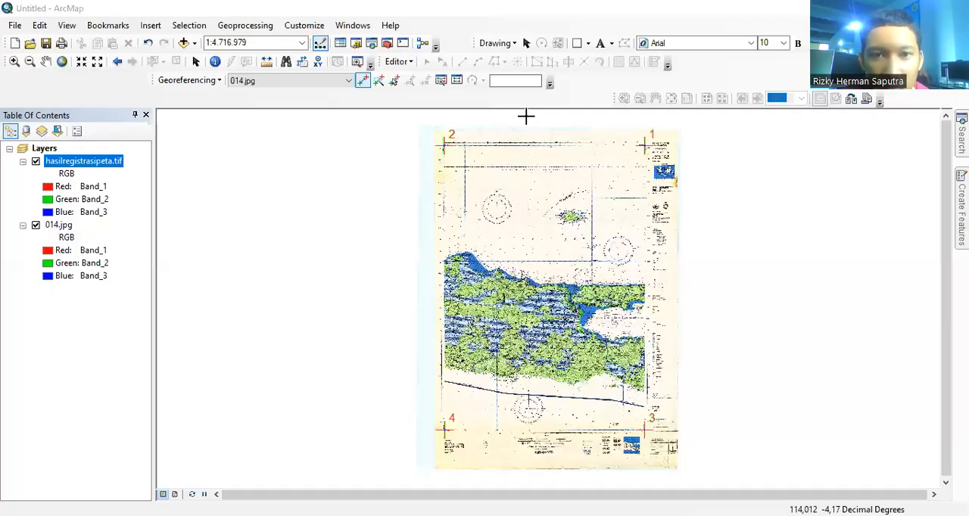
Step: Start creating a new shapefile in the Downloads folder through the Catalog
left_click(357, 44)
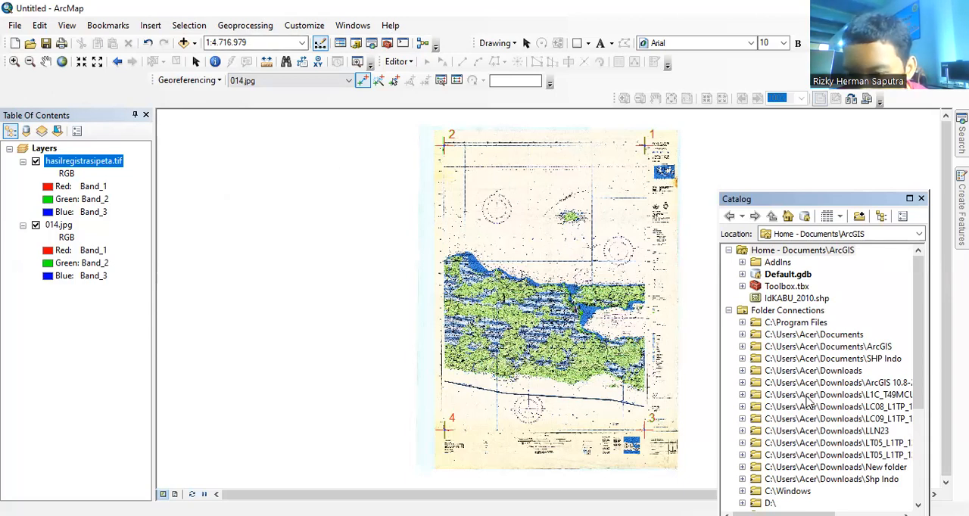
left_click(813, 373)
right_click(813, 373)
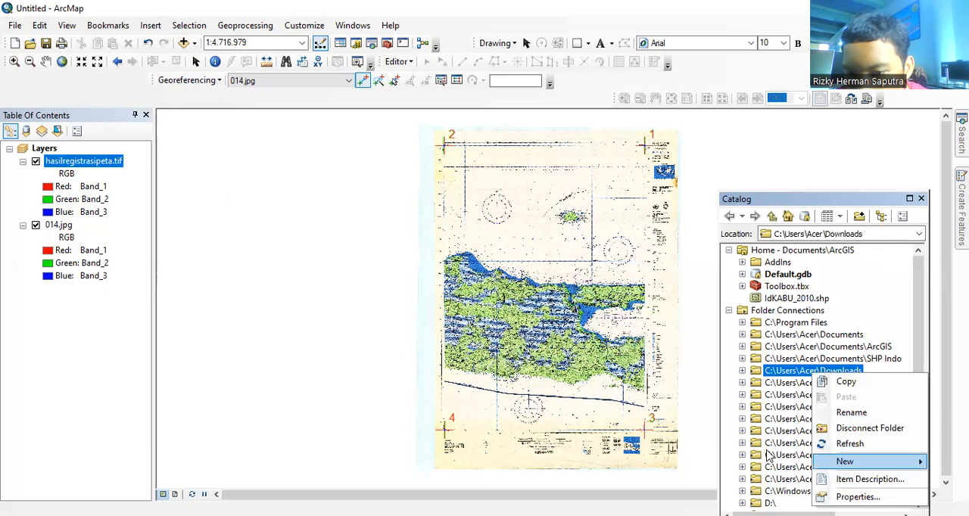
mouse_move(848, 463)
left_click(699, 392)
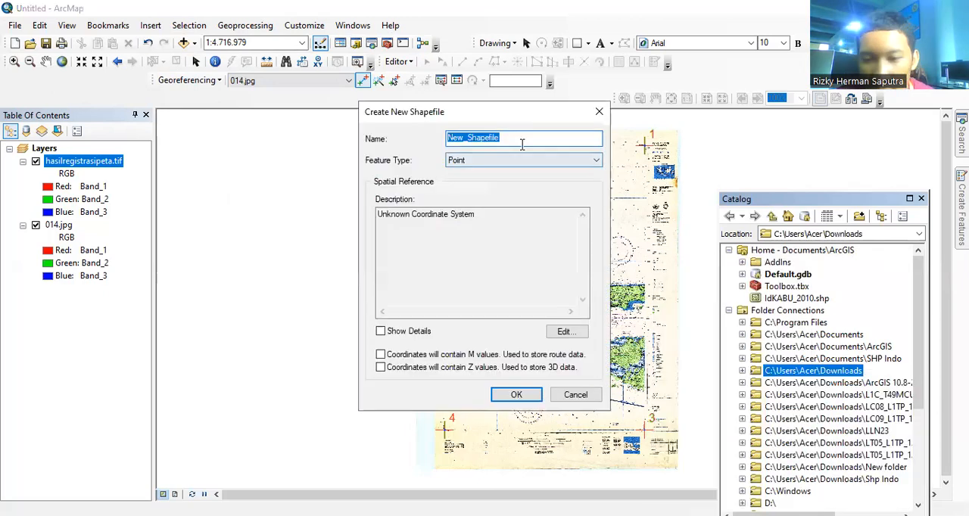
Step: Name the new shapefile LAUTAN1 and set its feature type to Polygon
key("BackSpace")
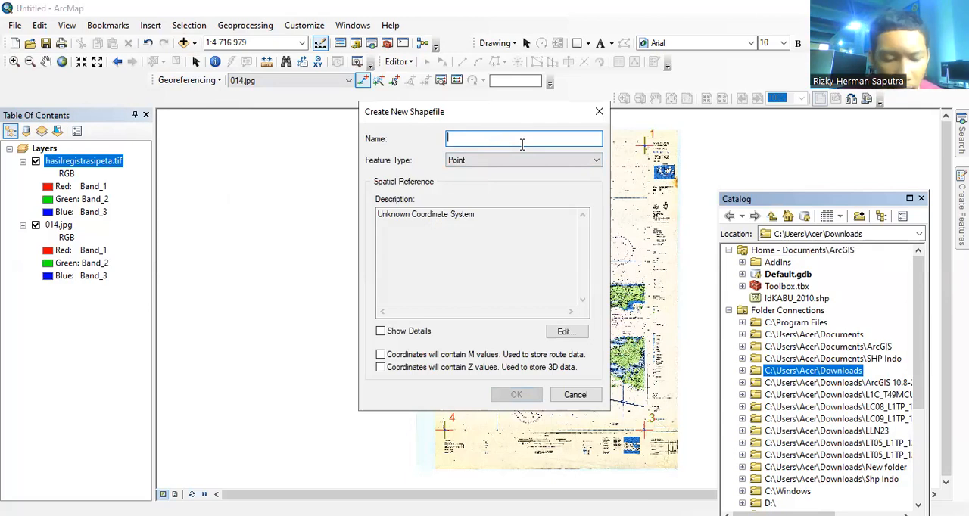
type("LAUTA")
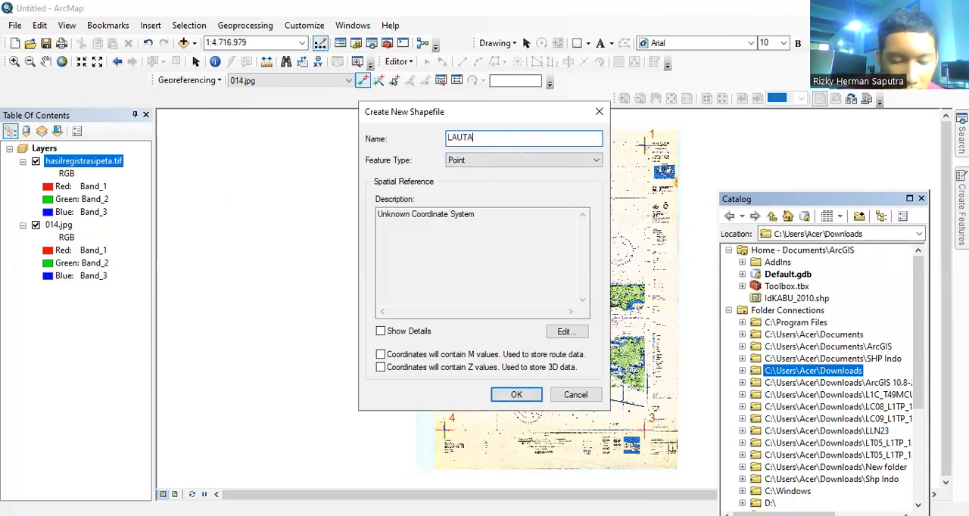
type("N1")
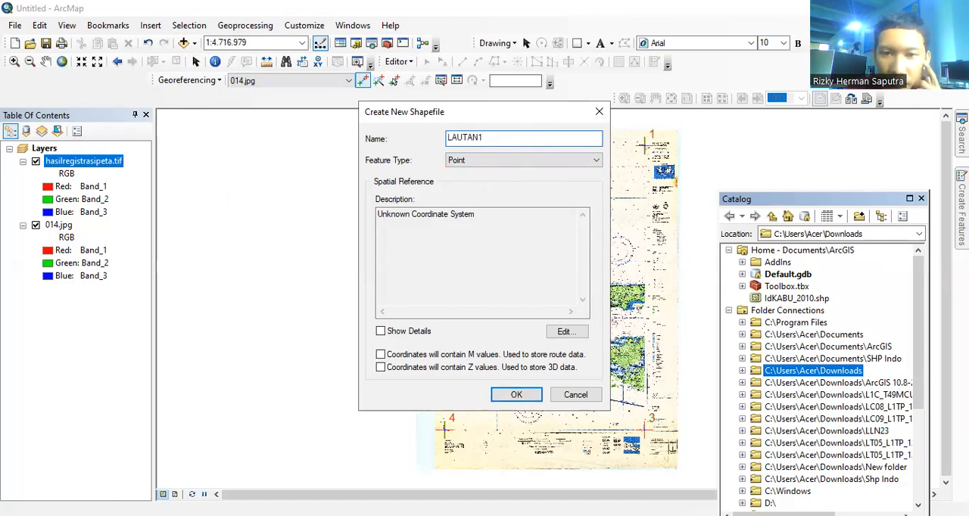
left_click(550, 160)
left_click(528, 192)
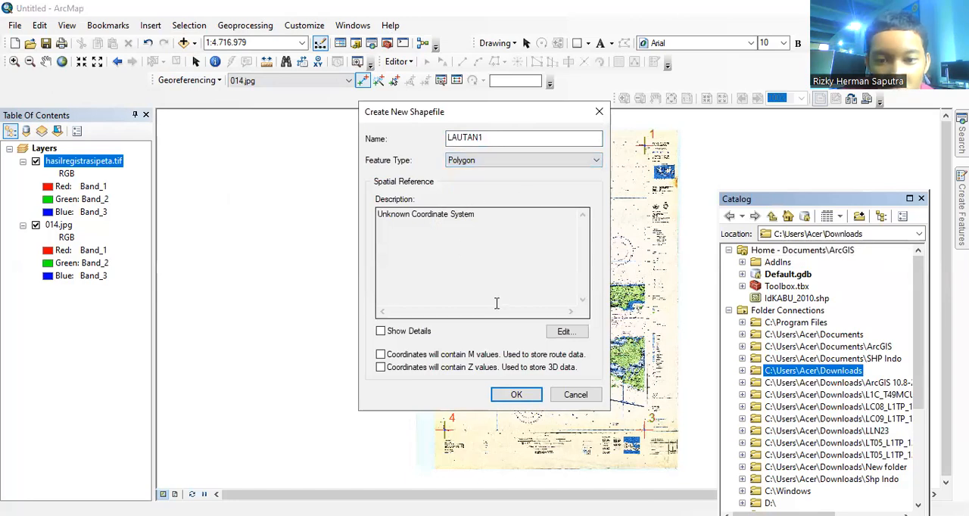
Step: Assign the WGS 1984 coordinate system to the shapefile, enable M and Z values, and create it
left_click(557, 333)
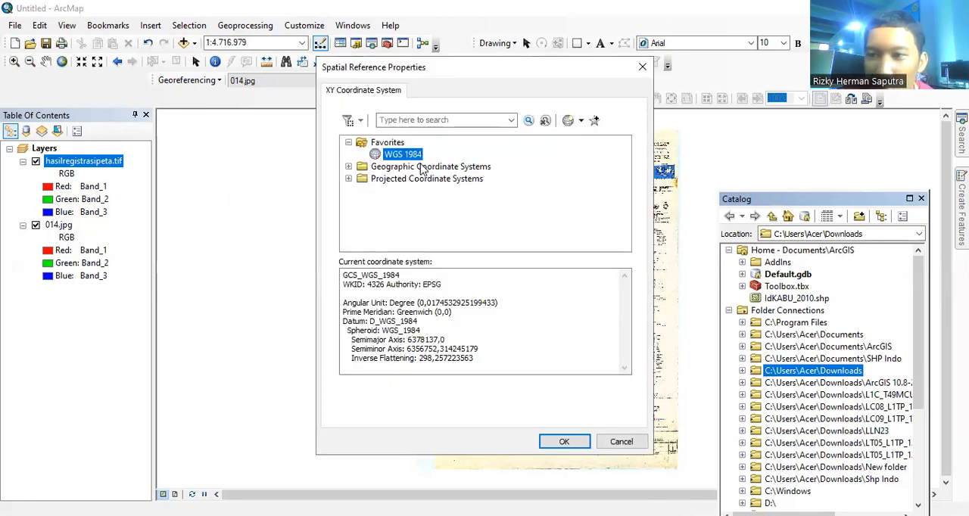
left_click(558, 449)
left_click(381, 355)
left_click(380, 367)
left_click(517, 394)
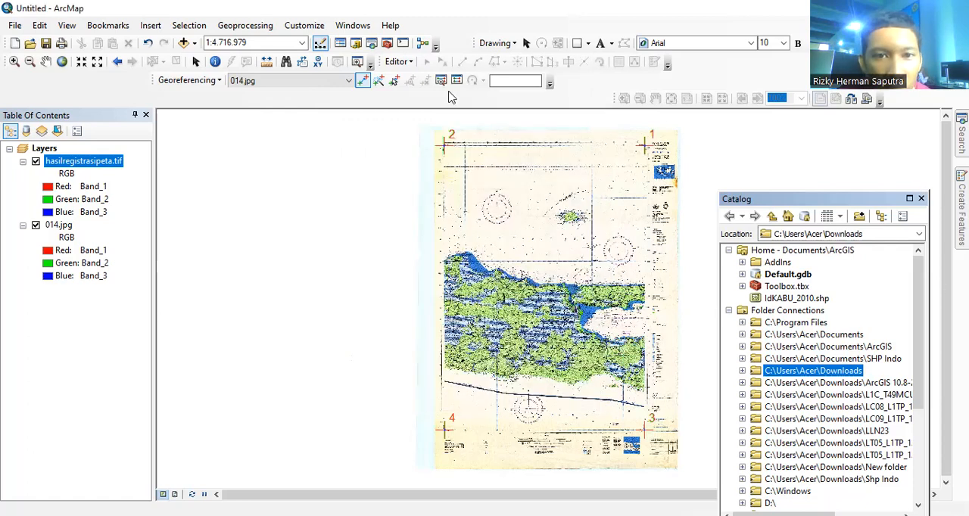
Step: Start editing LAUTAN1 and draw a four-sided polygon through the map frame's corner control points 2, 1, 3 and 4
left_click(400, 63)
left_click(443, 75)
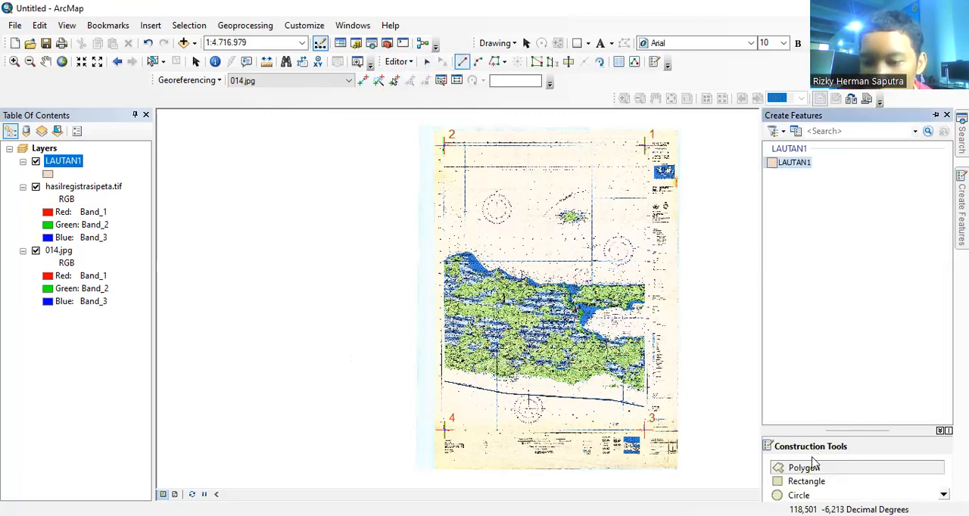
left_click(808, 468)
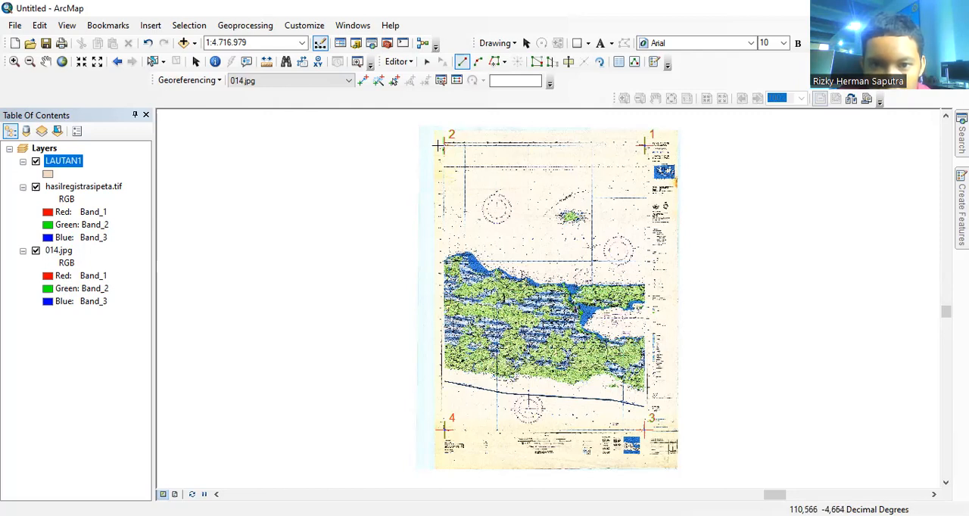
left_click(443, 145)
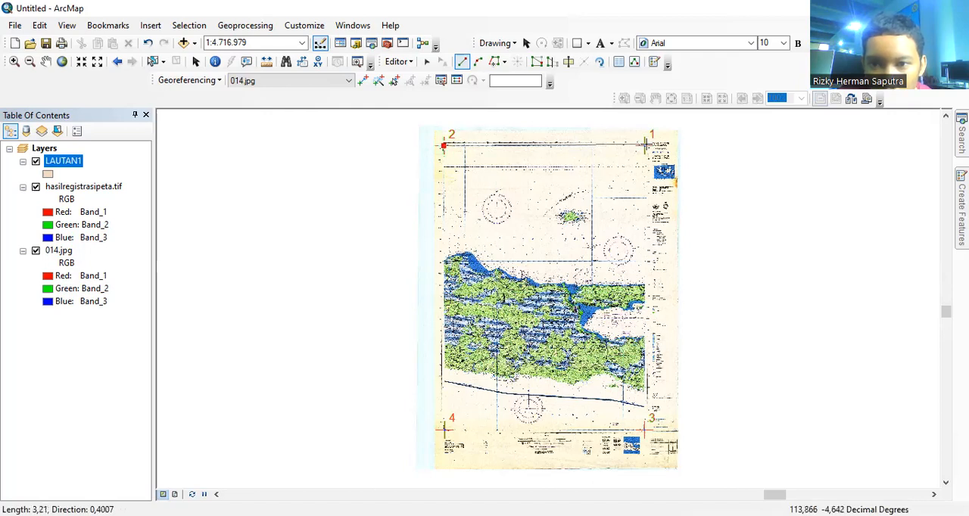
left_click(645, 143)
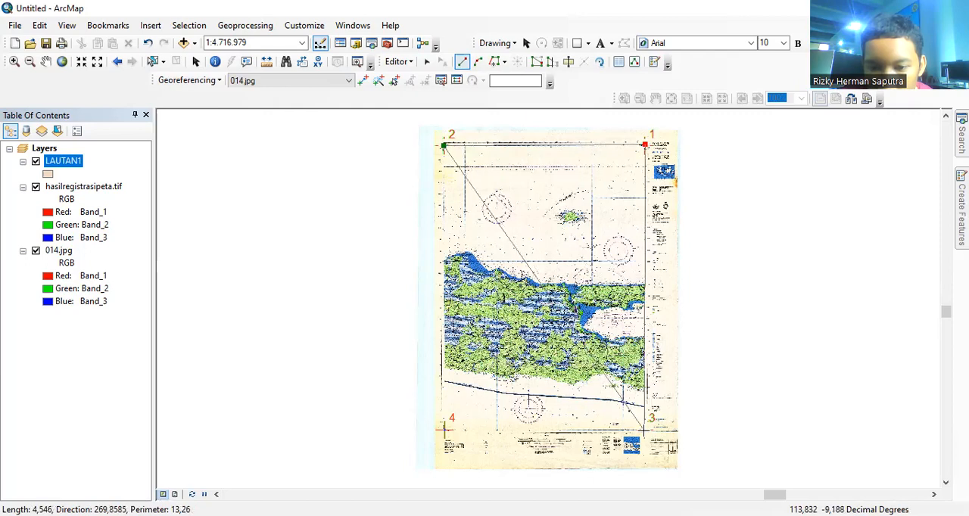
left_click(644, 430)
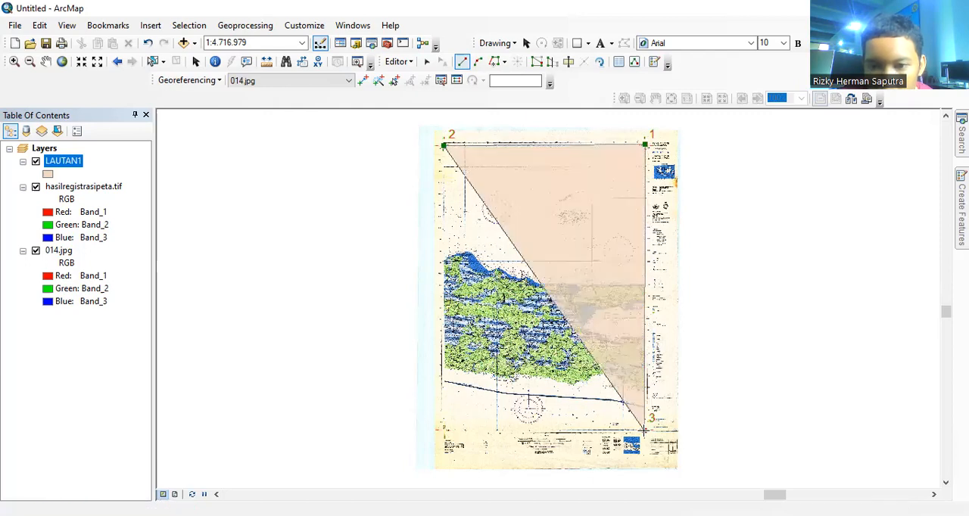
double_click(443, 431)
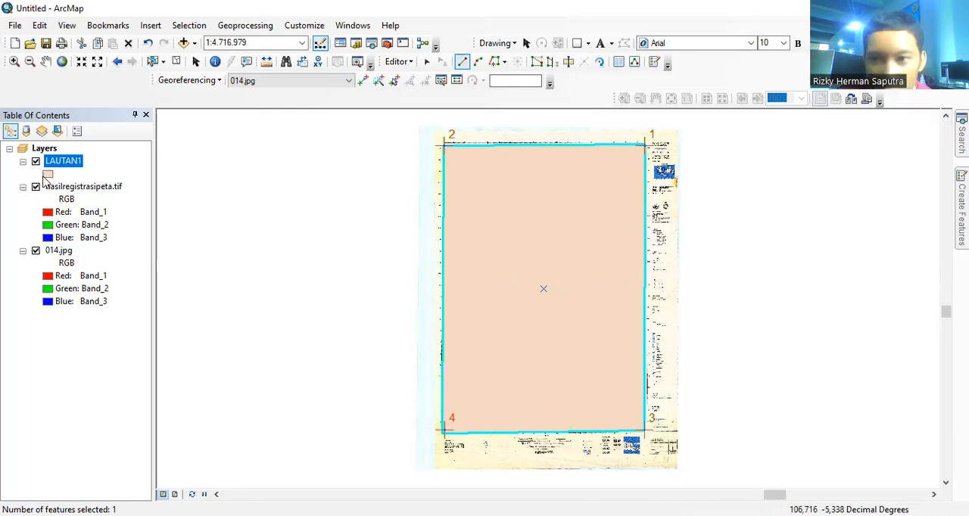
Step: Change the LAUTAN1 layer's symbol to a light blue fill using the ESRI style symbols
double_click(47, 175)
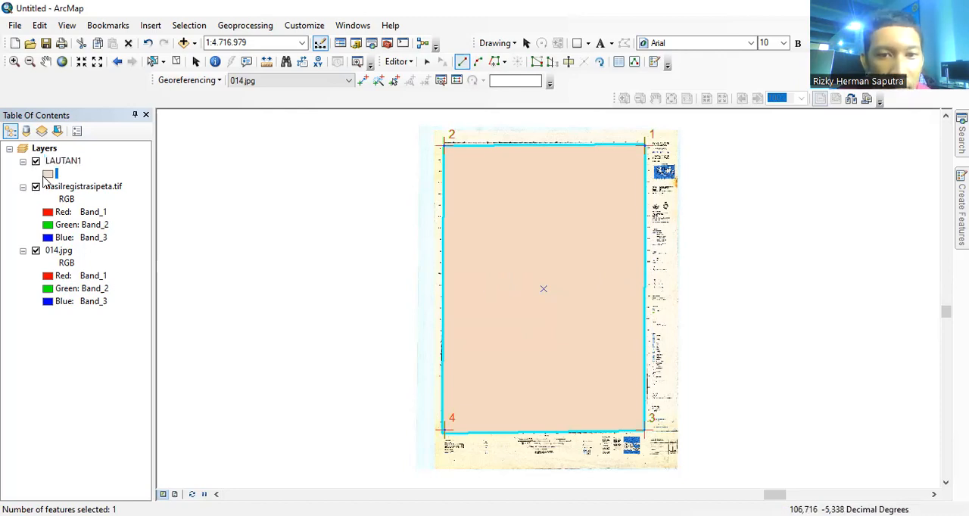
left_click(399, 180)
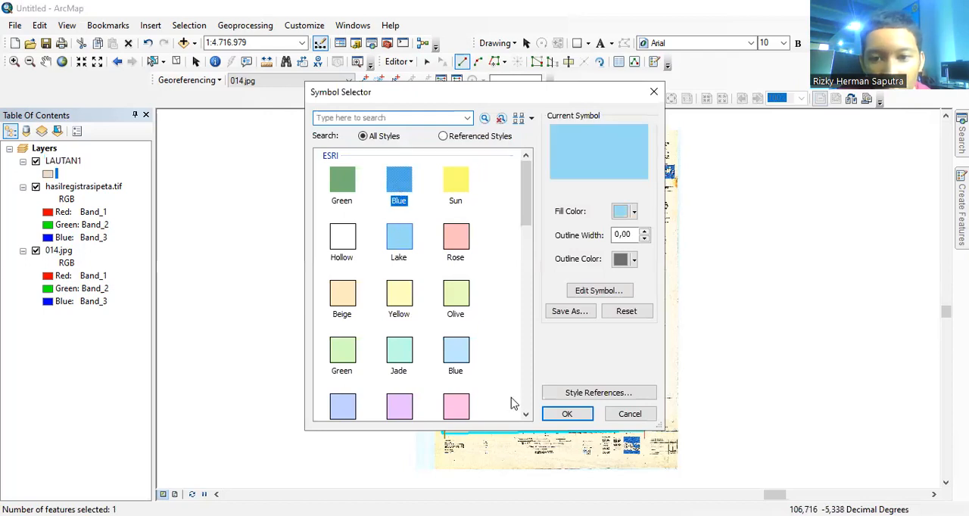
left_click(567, 414)
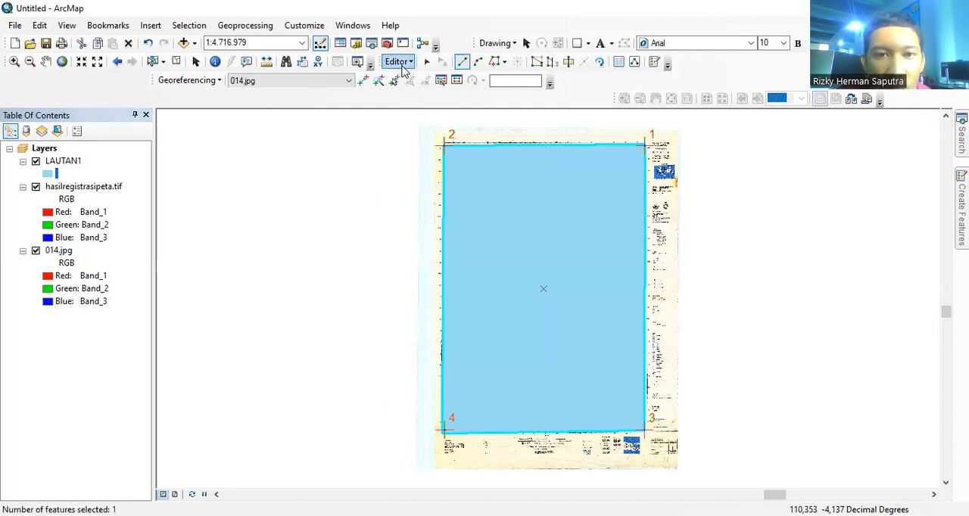
Step: End the edit session for LAUTAN1 and hide that layer to expose the scanned map
left_click(408, 68)
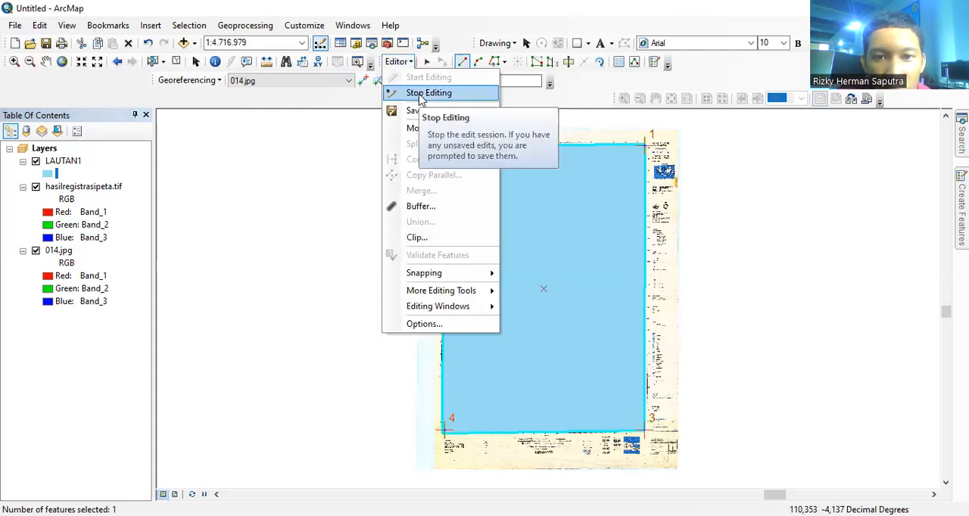
left_click(419, 98)
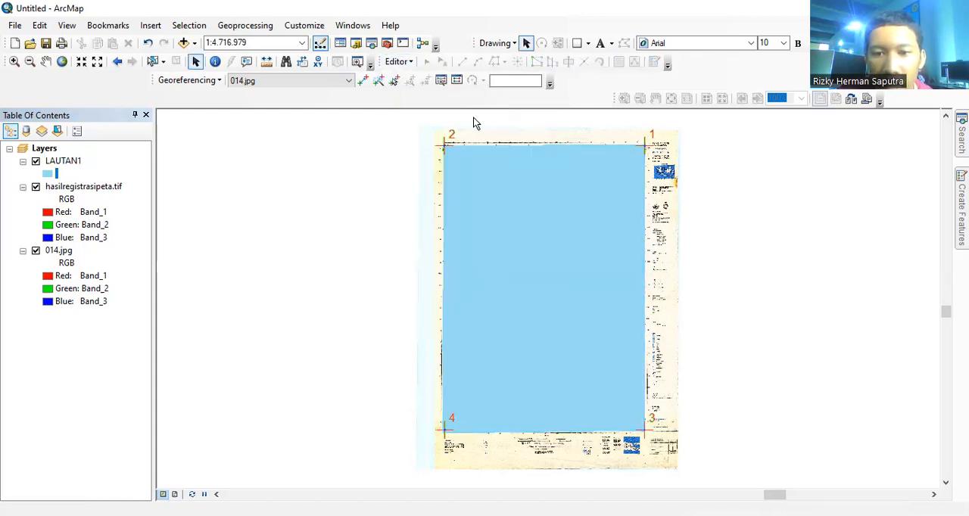
left_click(36, 162)
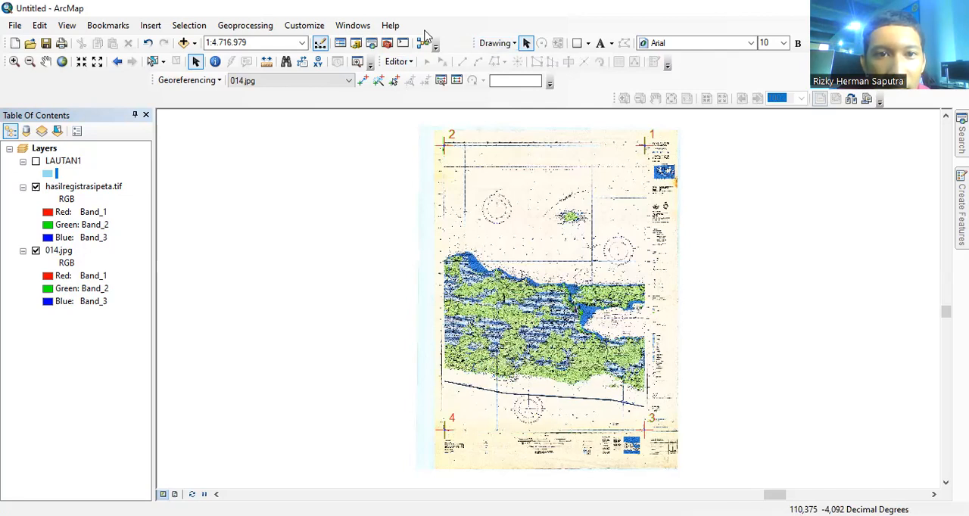
Step: Start creating another new shapefile in the Downloads folder through the Catalog
left_click(356, 43)
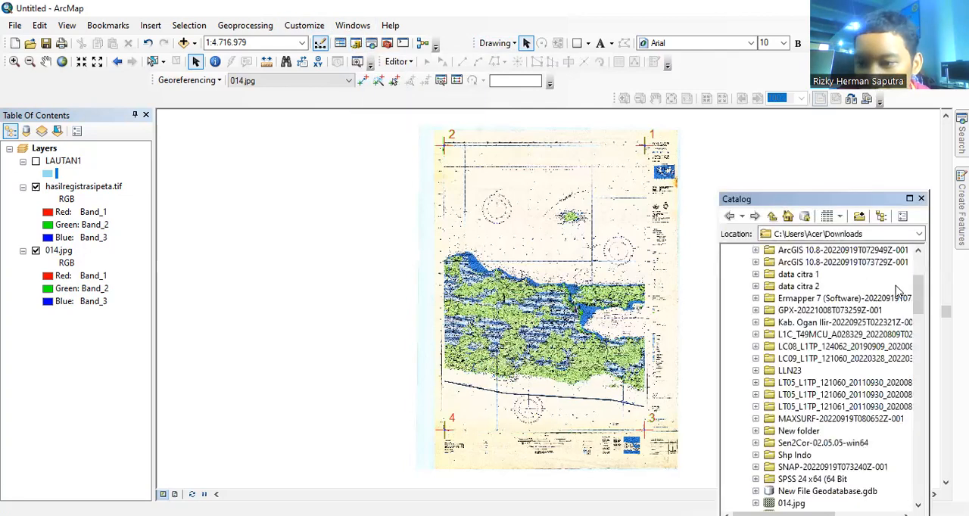
scroll(923, 303, "up", 3)
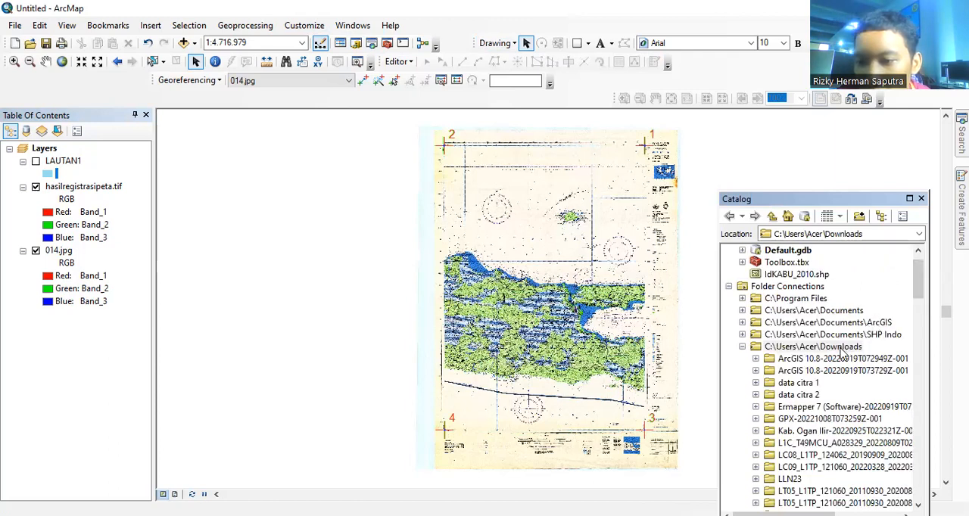
right_click(843, 352)
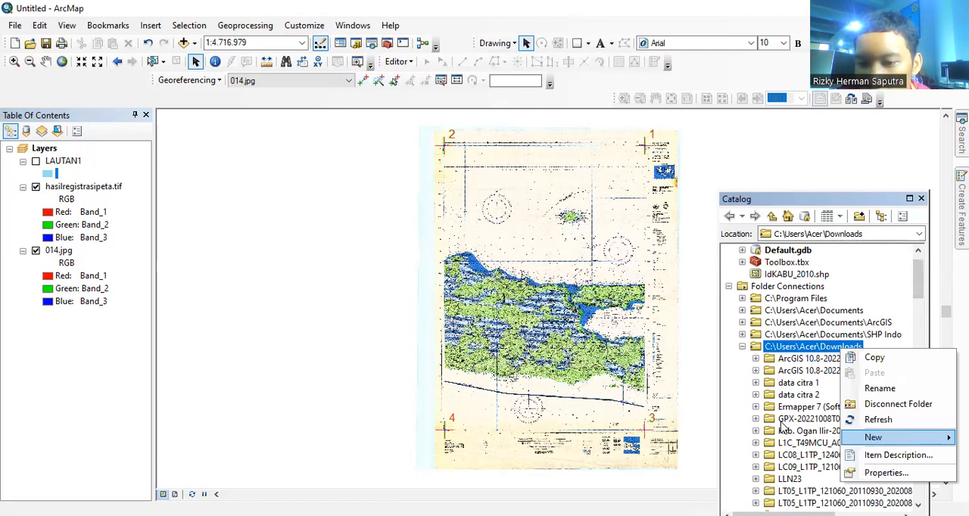
mouse_move(873, 437)
left_click(766, 392)
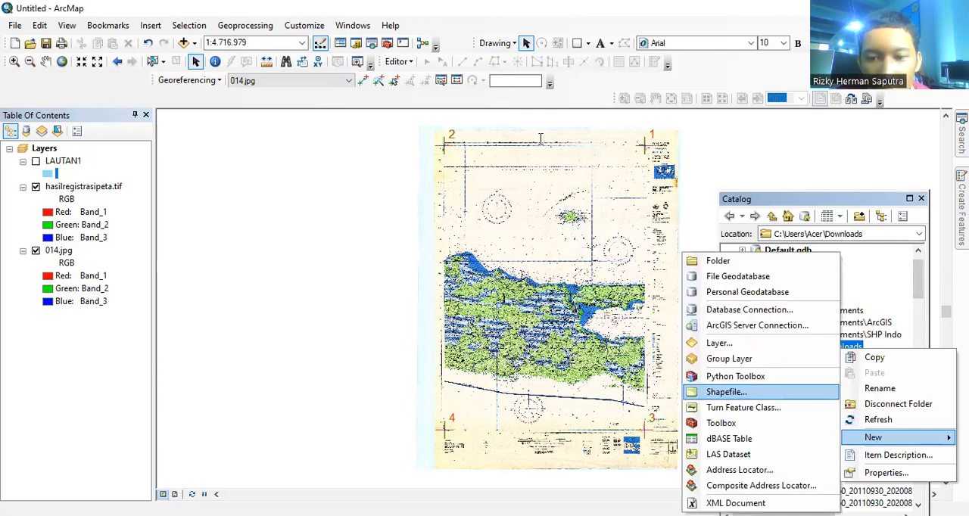
Step: Name the new shapefile RAWA1 and set its feature type to Polygon
type("RAWA1")
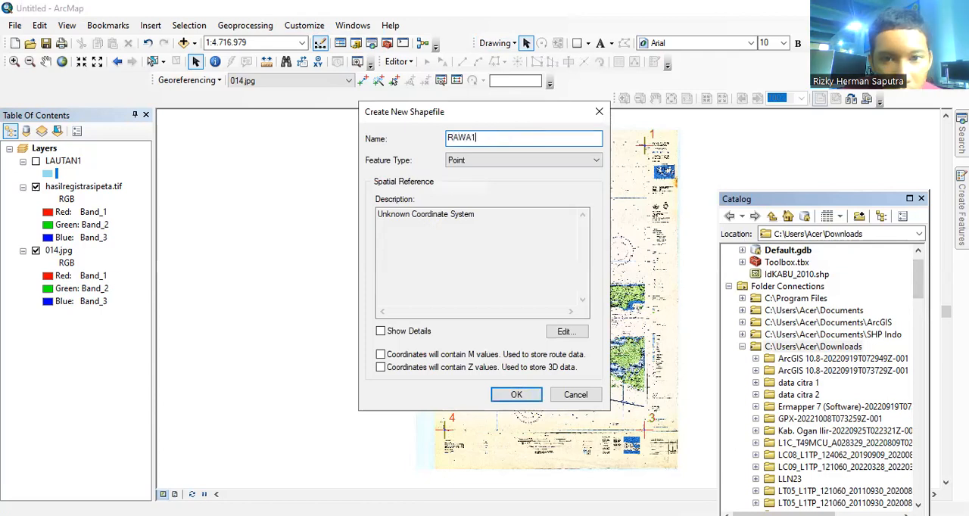
left_click(510, 161)
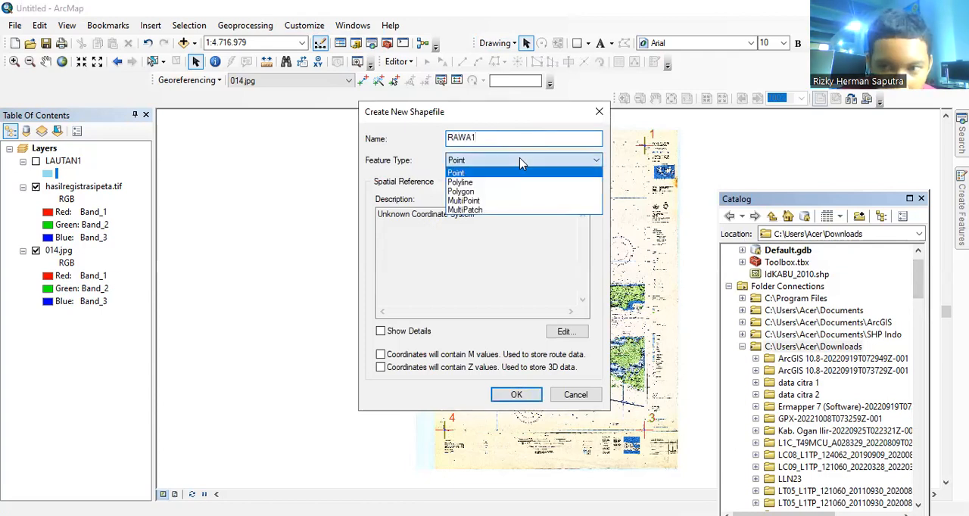
left_click(518, 192)
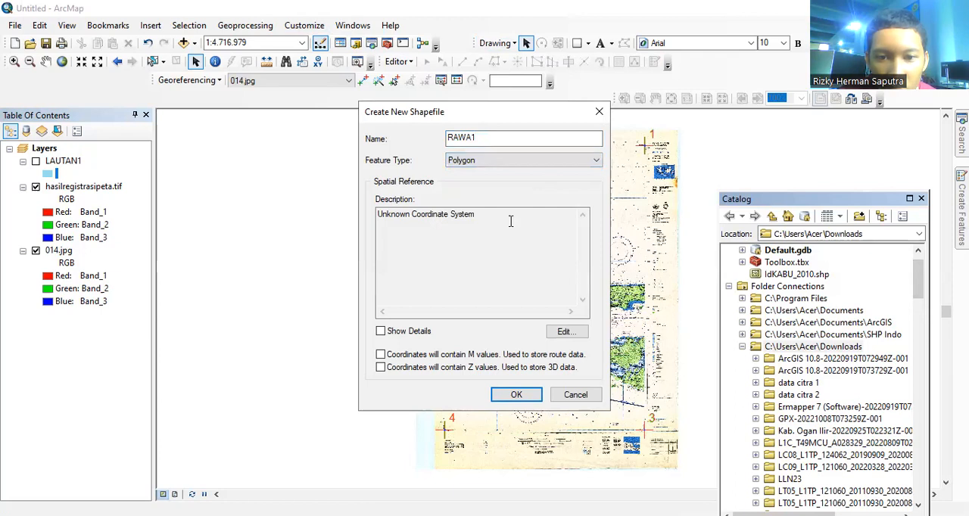
Step: Assign the WGS 1984 coordinate system to RAWA1, enable M and Z values, and create the shapefile
left_click(567, 338)
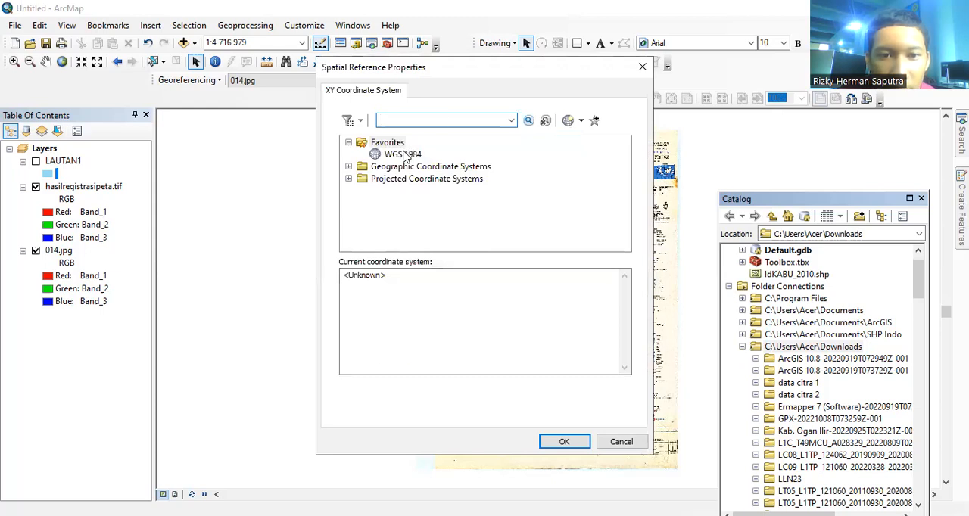
left_click(402, 155)
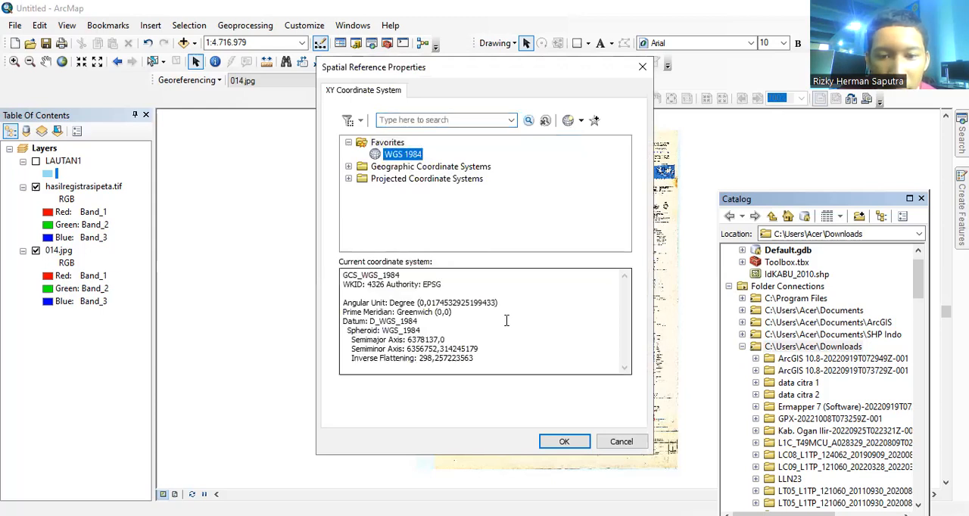
left_click(570, 447)
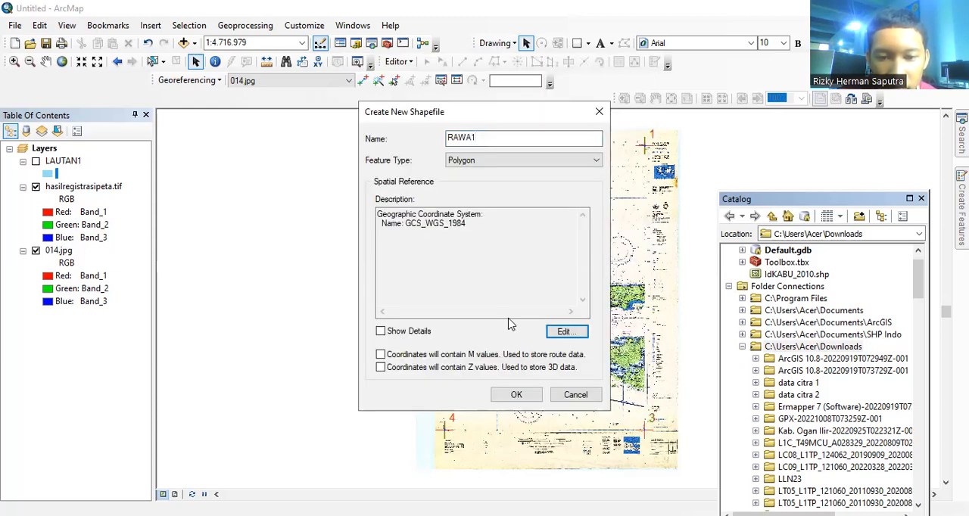
left_click(381, 355)
left_click(381, 367)
left_click(516, 395)
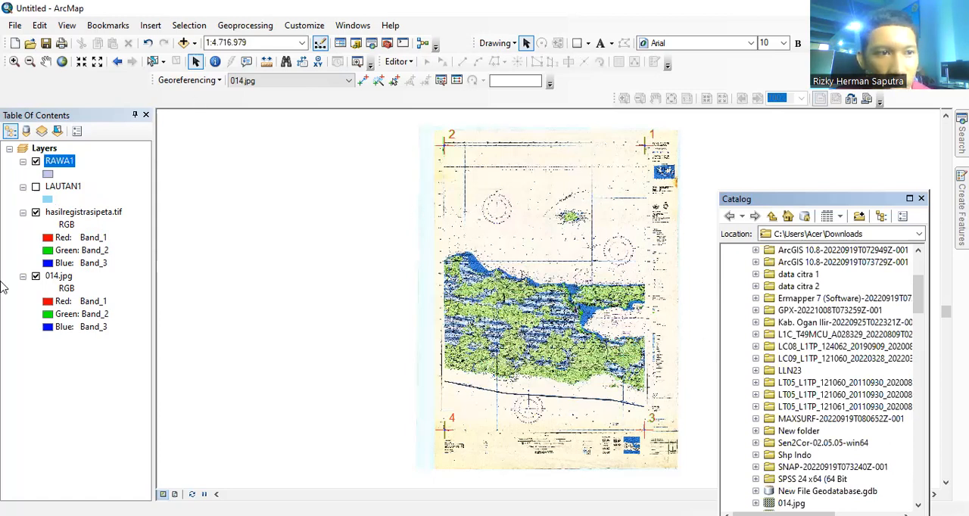
Step: Close the Catalog, start an edit session for RAWA1, and choose its Polygon construction tool with the map's southeastern swamp area in view
left_click(13, 61)
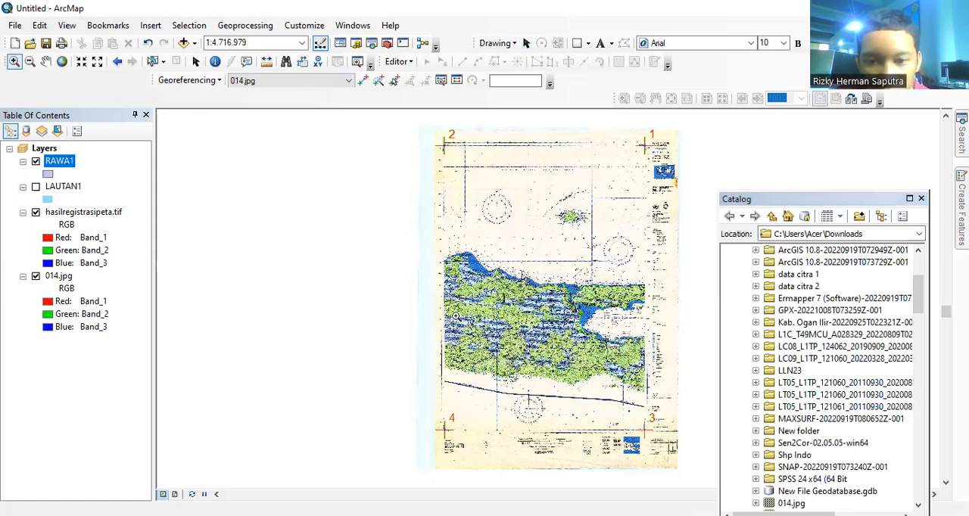
left_click_drag(454, 281, 618, 388)
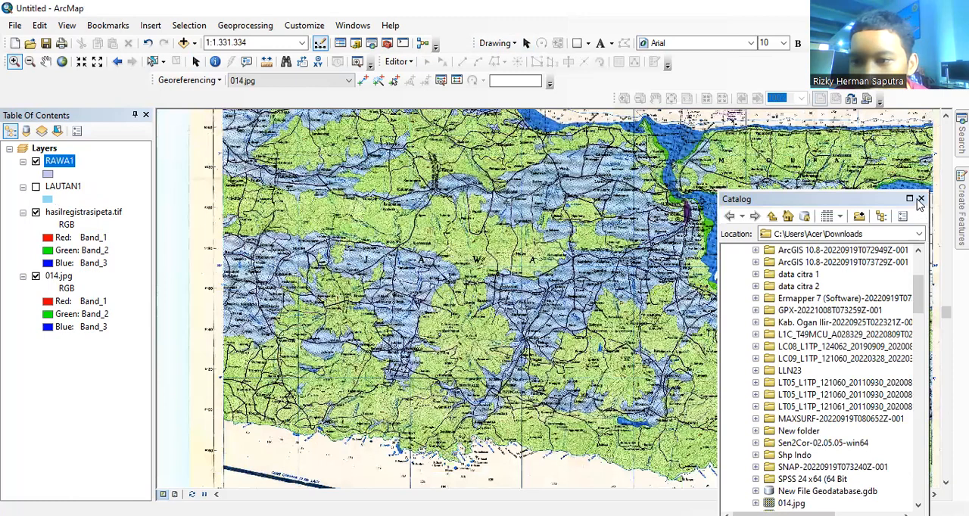
left_click(918, 198)
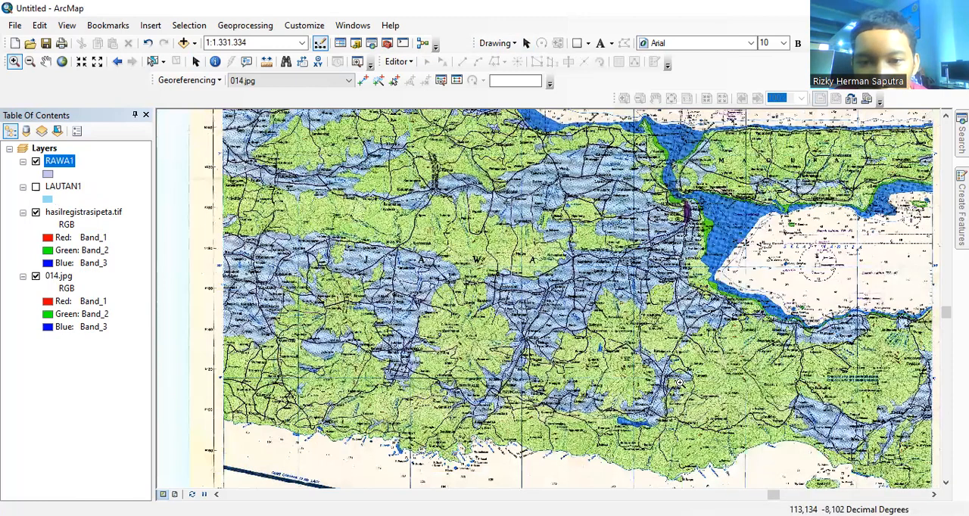
left_click(46, 62)
left_click_drag(731, 336, 432, 306)
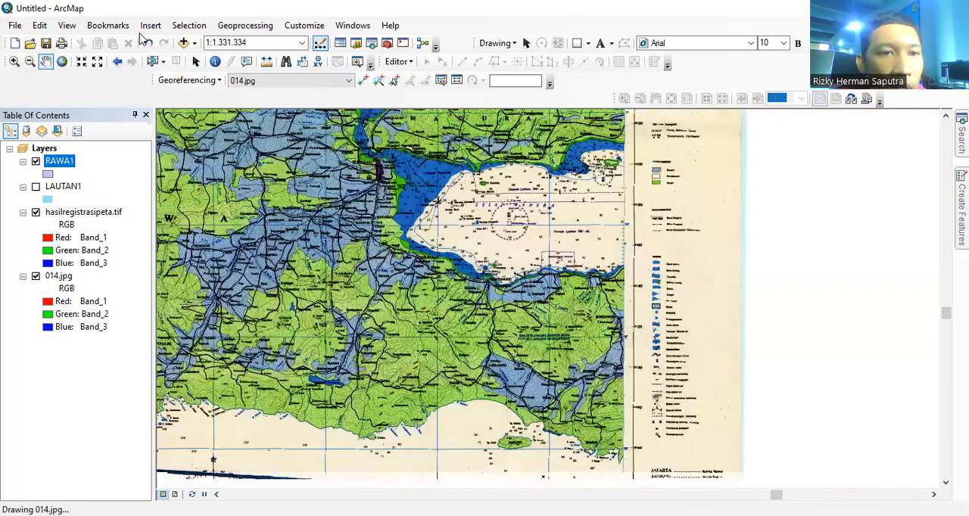
left_click(14, 62)
left_click_drag(635, 239, 717, 429)
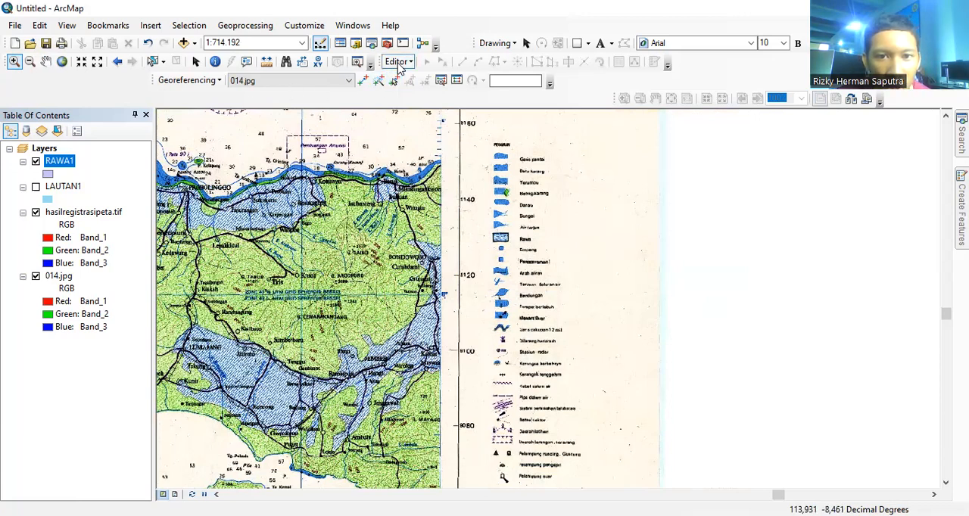
left_click(401, 62)
left_click(430, 77)
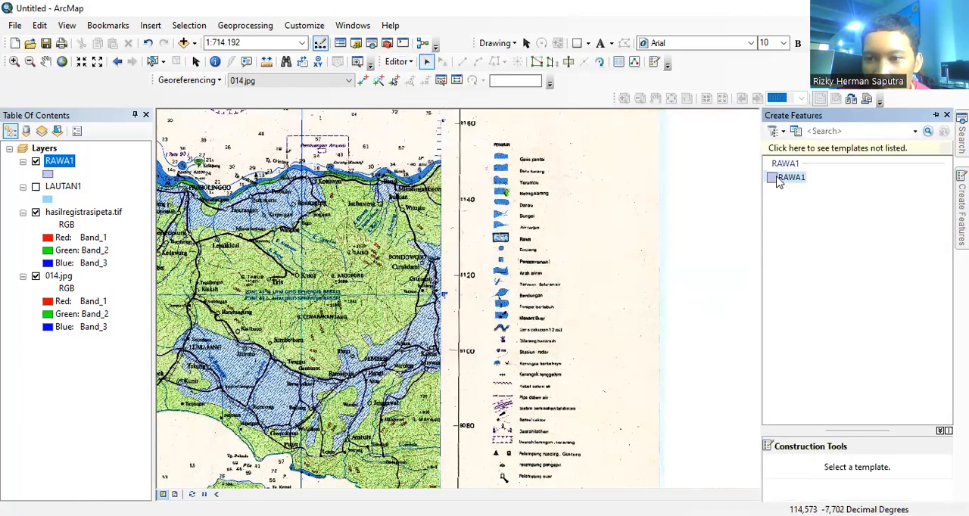
left_click(792, 177)
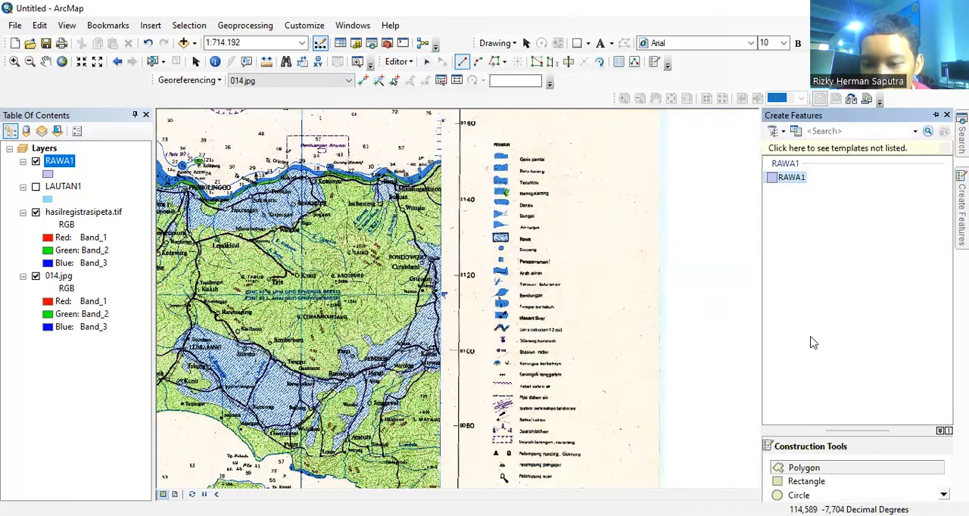
left_click(814, 471)
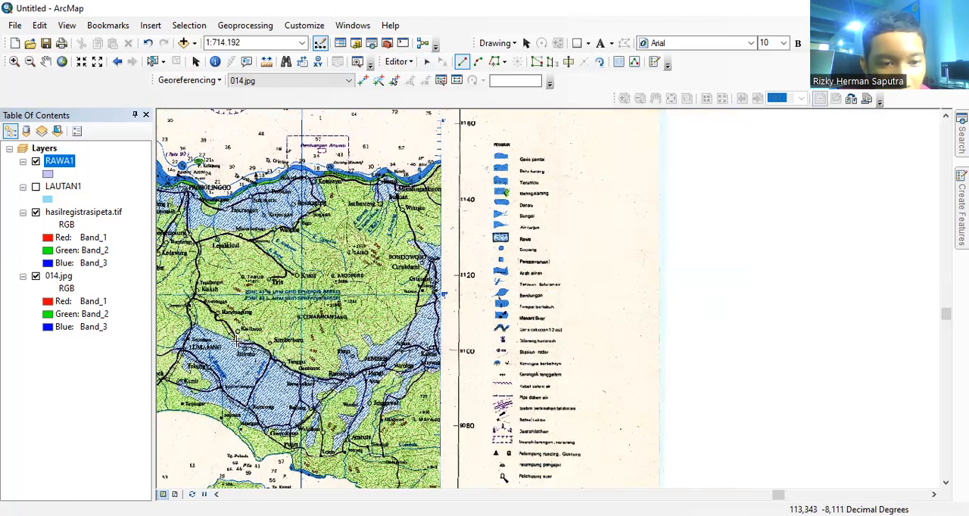
Step: Start the RAWA1 polygon on the southeastern swamp's northern edge, tracing its western boundary around Lumajang and Kunir
right_click(236, 341)
left_click(295, 269)
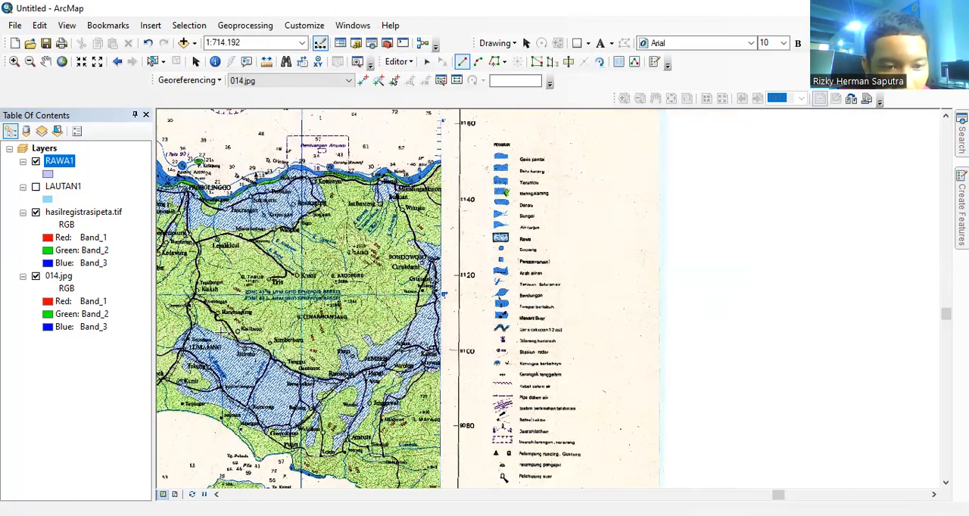
left_click(188, 327)
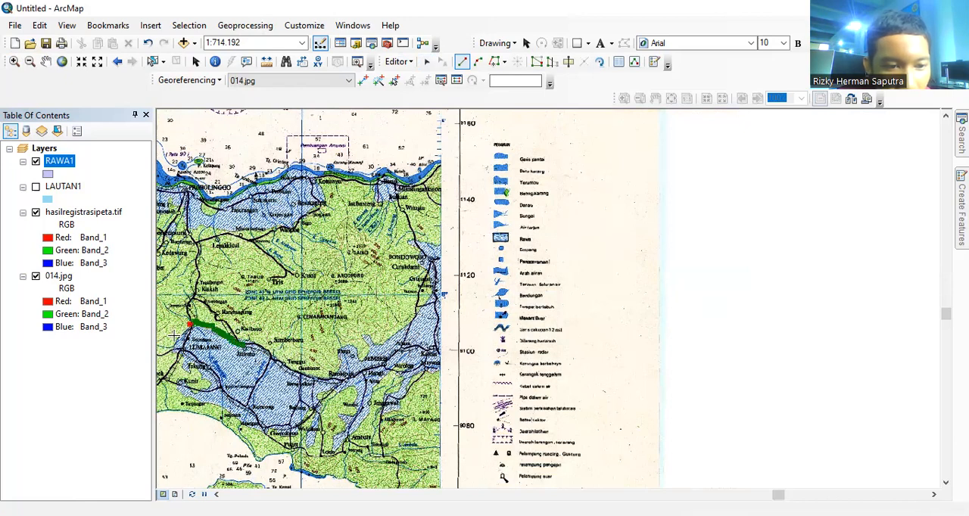
double_click(190, 373)
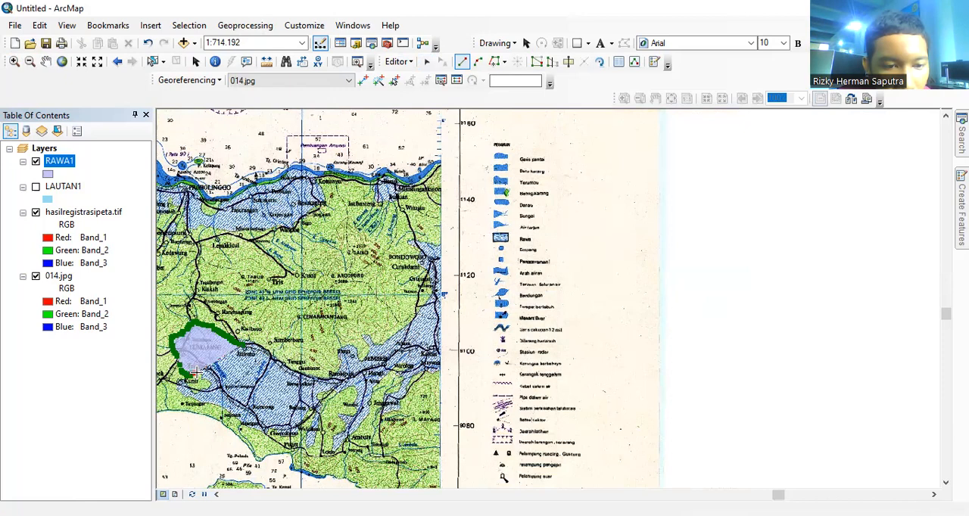
left_click(203, 377)
left_click(211, 381)
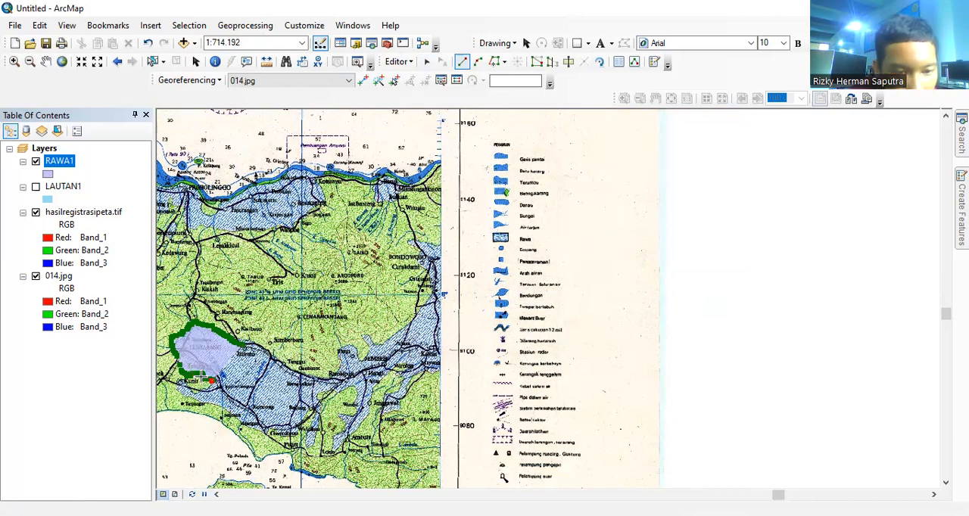
double_click(206, 383)
left_click(203, 391)
left_click(191, 393)
left_click(177, 391)
left_click(180, 394)
left_click(217, 392)
left_click(220, 403)
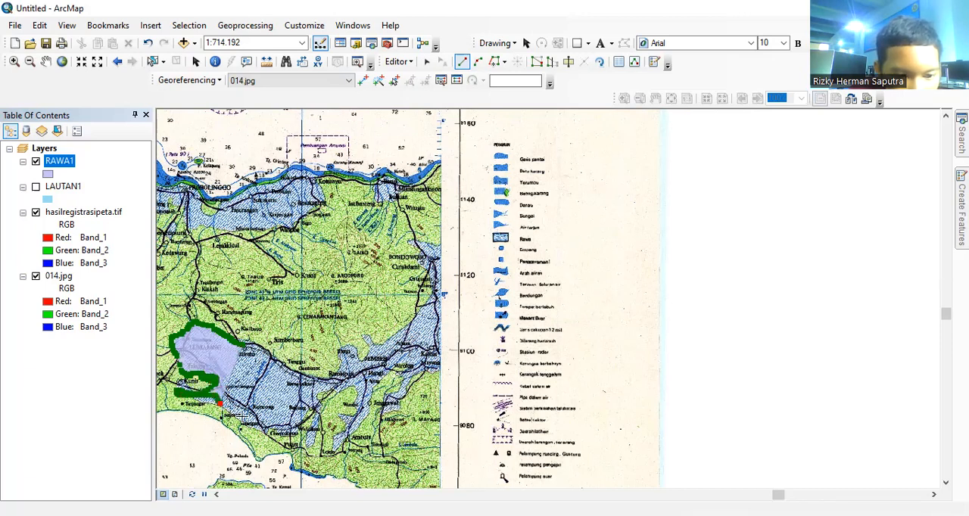
Step: Continue the RAWA1 outline eastward along the swamp's southern boundary and around the green area down toward the south coast
left_click(240, 414)
left_click(262, 427)
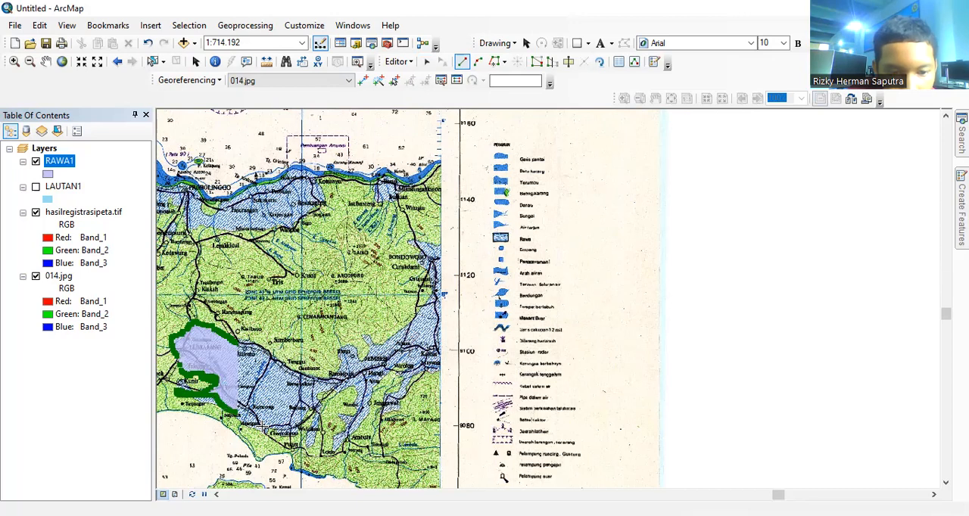
left_click(290, 430)
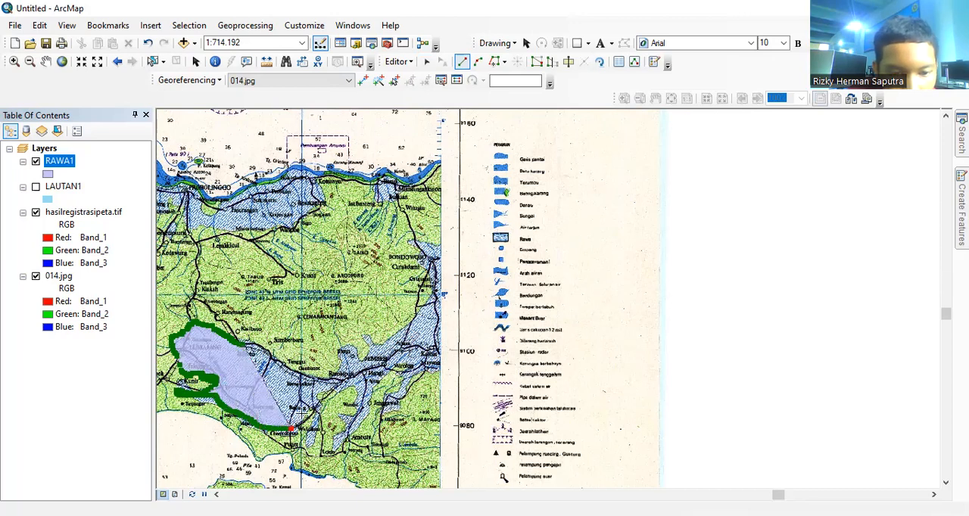
left_click(306, 414)
left_click(316, 392)
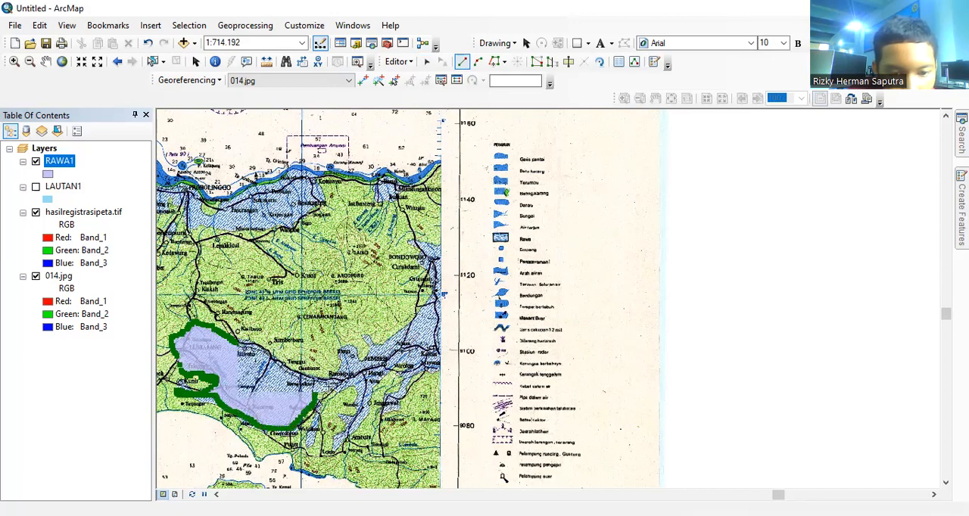
left_click(349, 388)
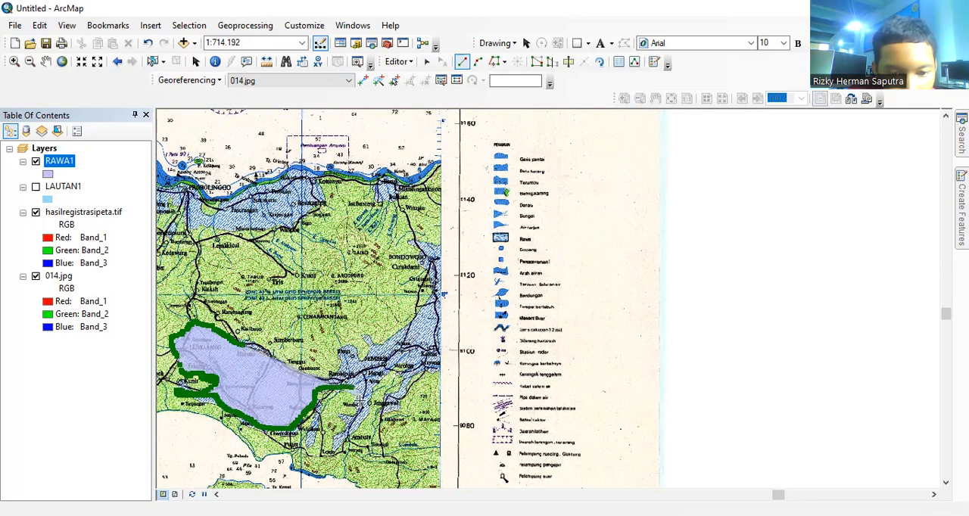
left_click(359, 418)
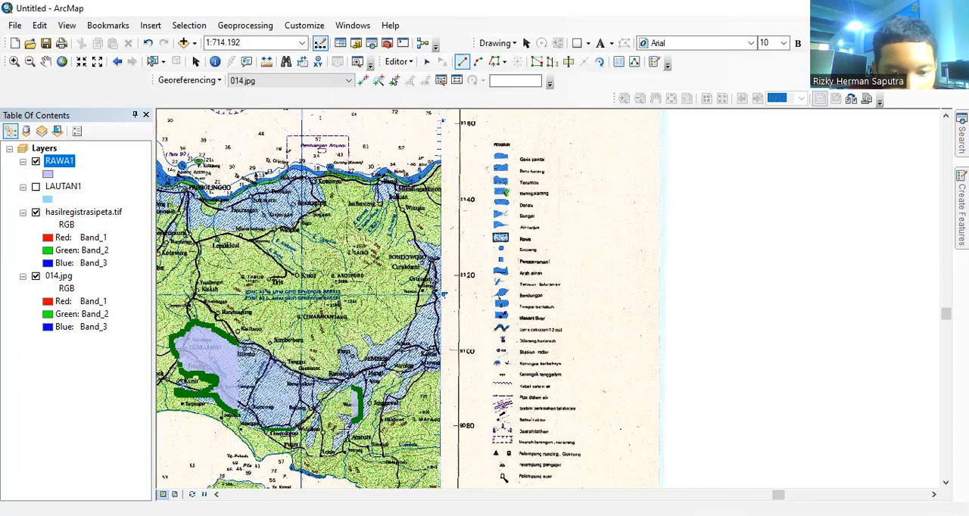
left_click(334, 441)
left_click(334, 453)
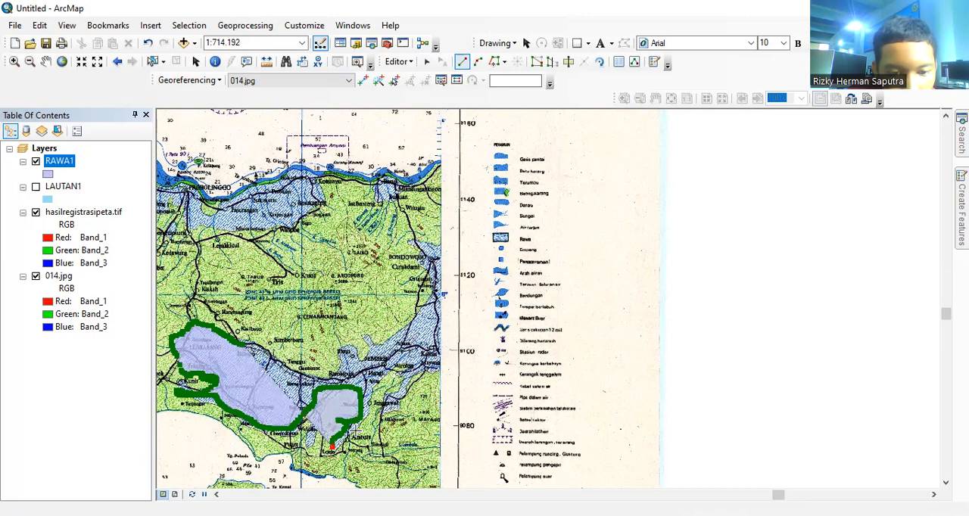
Step: Trace the swamp's eastern boundary past Jember up to Bondowoso, return along the northern edge, and finish the polygon at its starting point
left_click(346, 442)
left_click(368, 414)
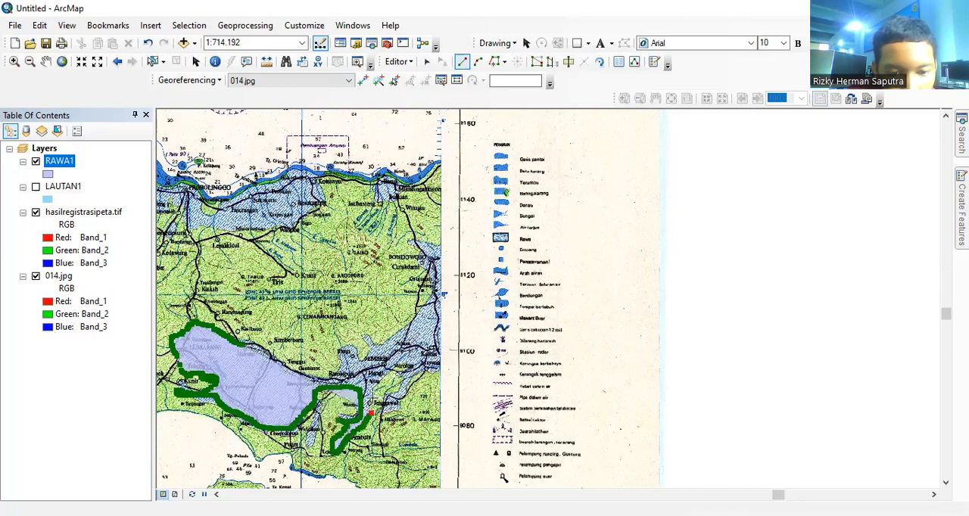
left_click(373, 394)
left_click(381, 377)
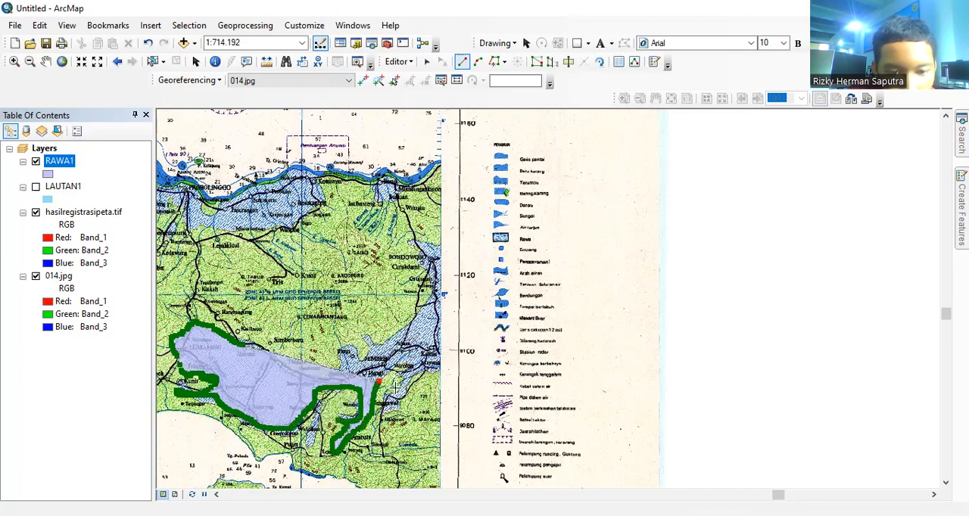
left_click(389, 397)
left_click(399, 365)
left_click(411, 378)
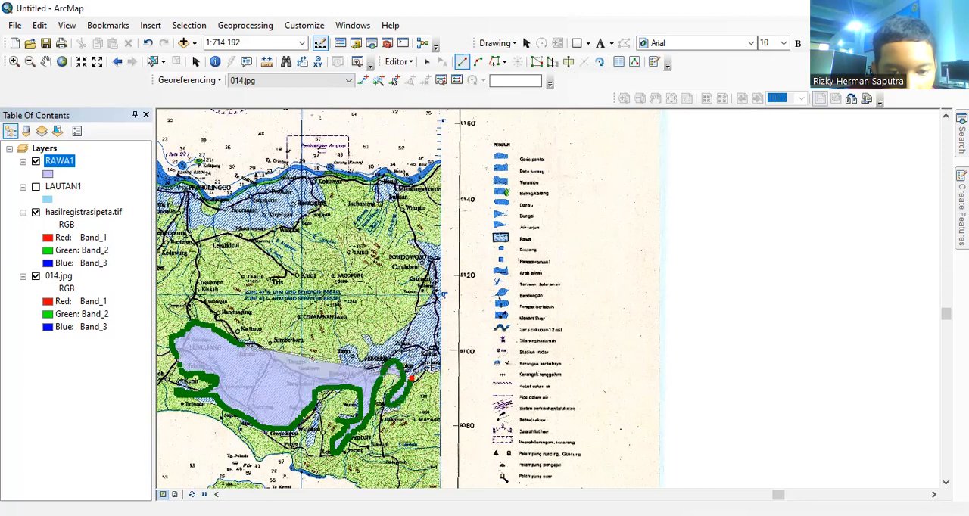
left_click(442, 369)
left_click(438, 345)
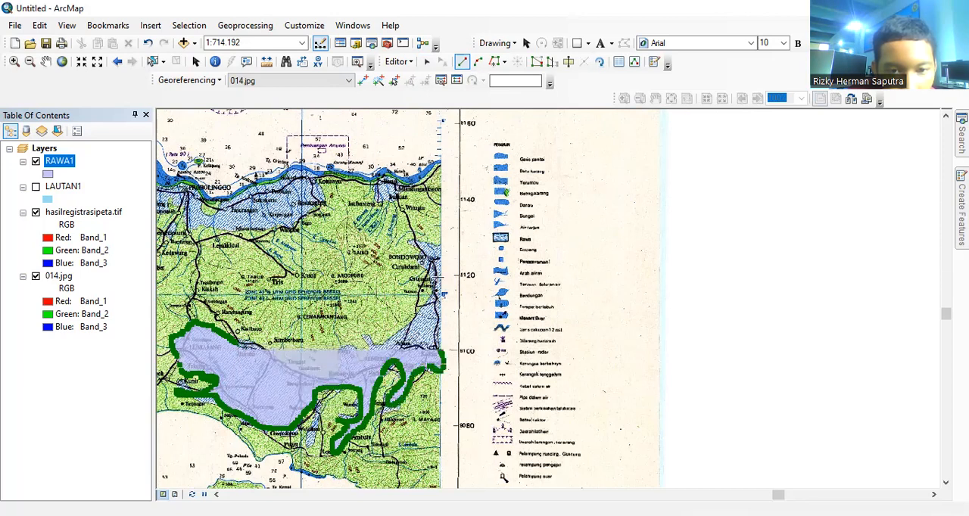
left_click(438, 247)
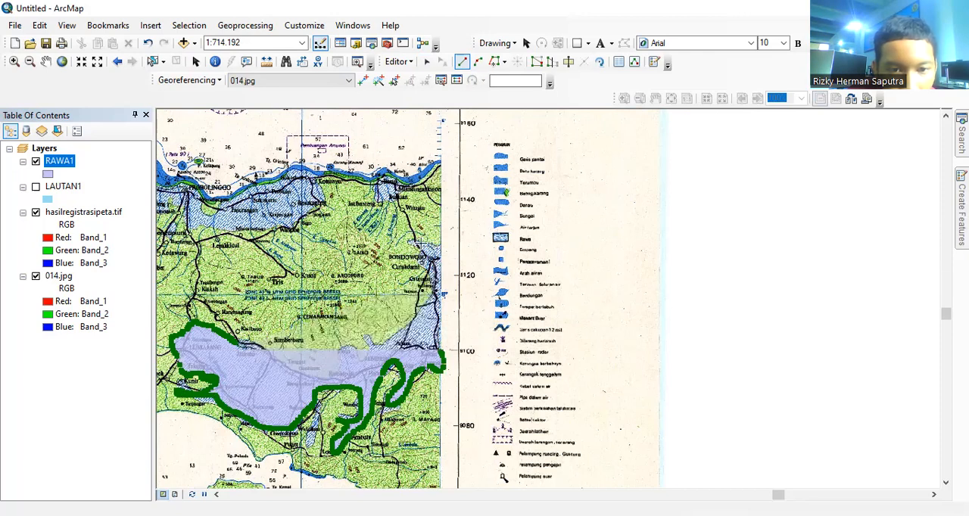
left_click(411, 244)
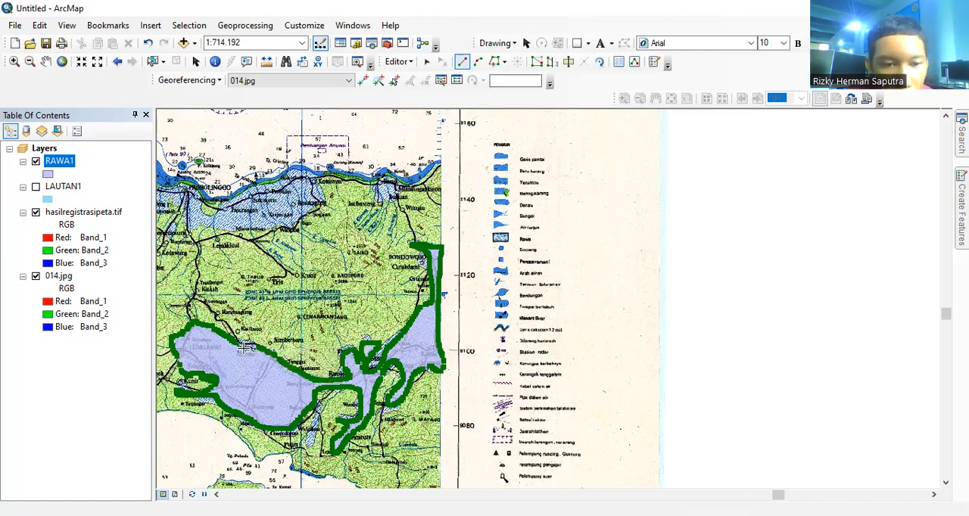
double_click(241, 345)
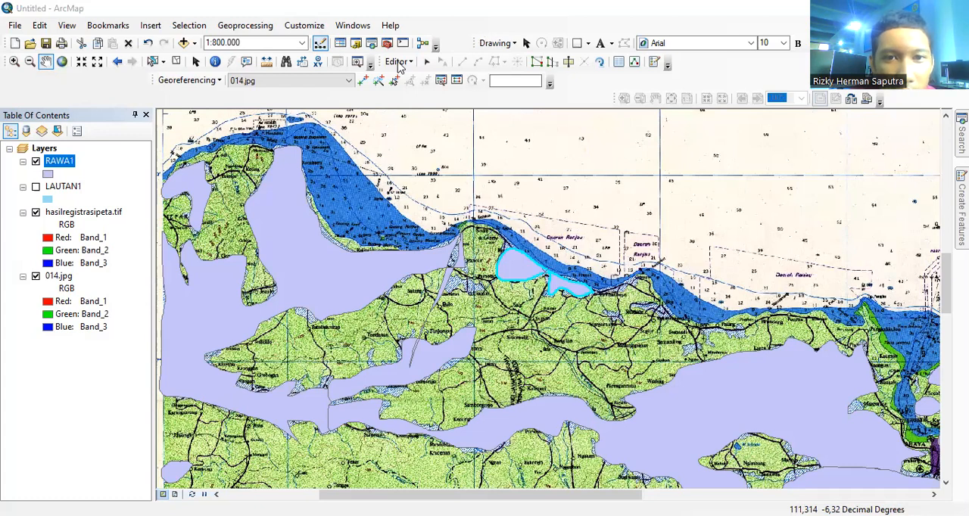
Step: Save the RAWA1 edits and stop the edit session
left_click(400, 63)
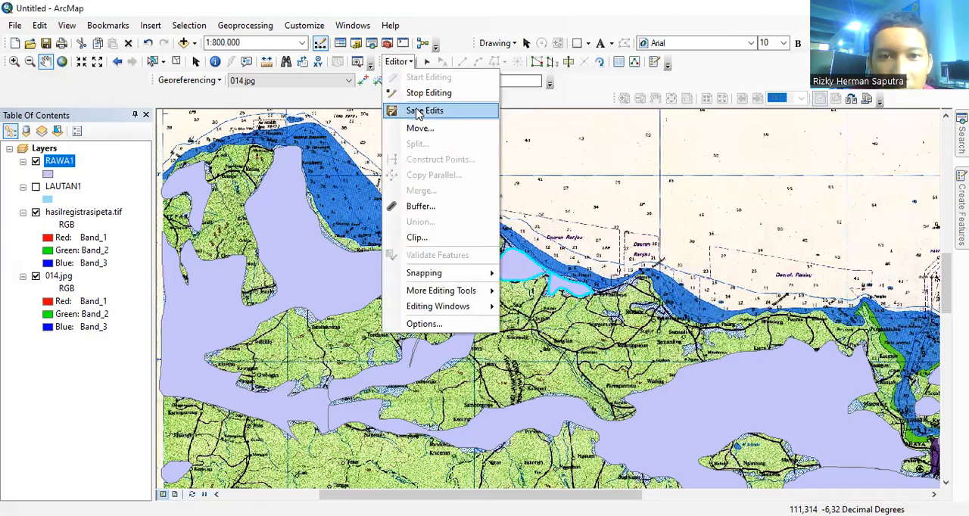
left_click(417, 112)
left_click(406, 65)
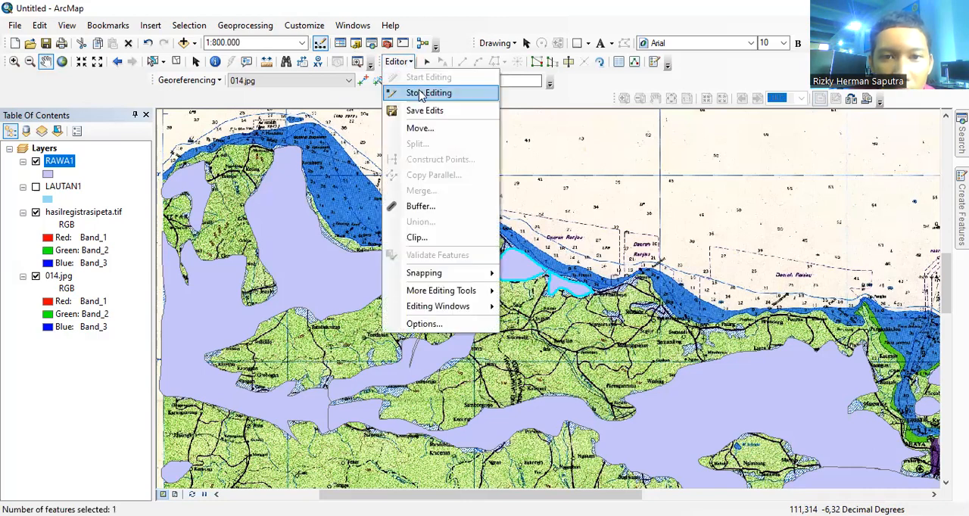
left_click(421, 94)
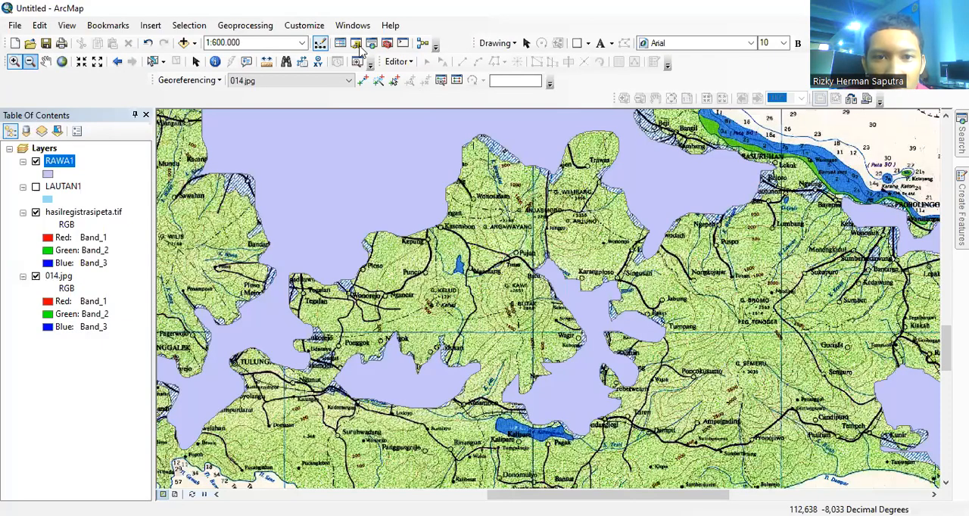
Step: Start a new shapefile in the Downloads folder through the Catalog, naming it DANAU1 with the Polygon feature type
left_click_drag(918, 304, 919, 287)
right_click(853, 361)
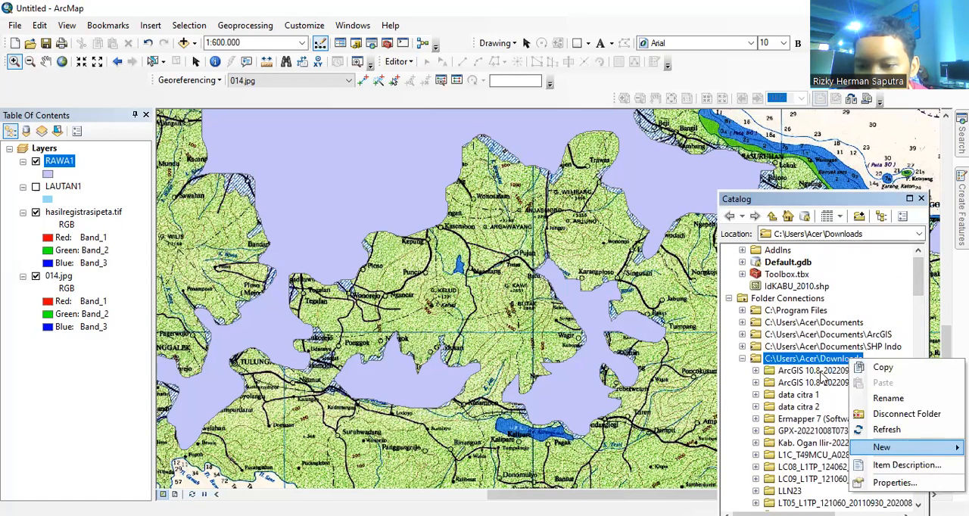
mouse_move(910, 453)
left_click(771, 393)
key("BackSpace")
type("DANAU1")
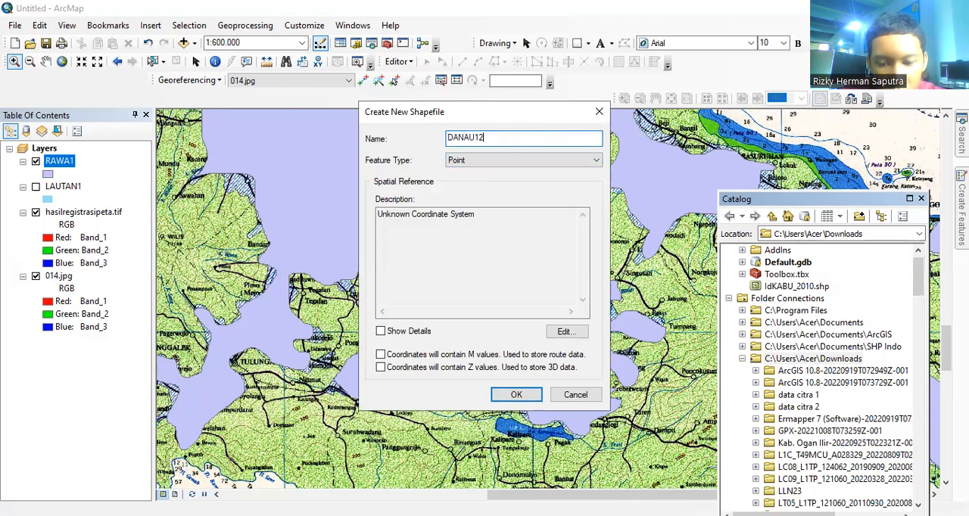
left_click(541, 159)
left_click(508, 195)
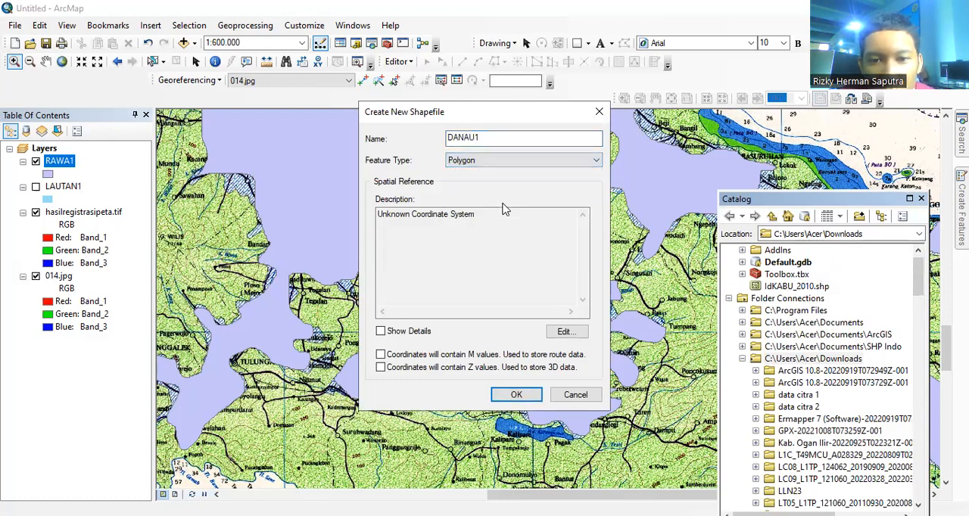
Step: Assign the WGS 1984 coordinate system to DANAU1, enable M and Z values, and create the shapefile
left_click(567, 333)
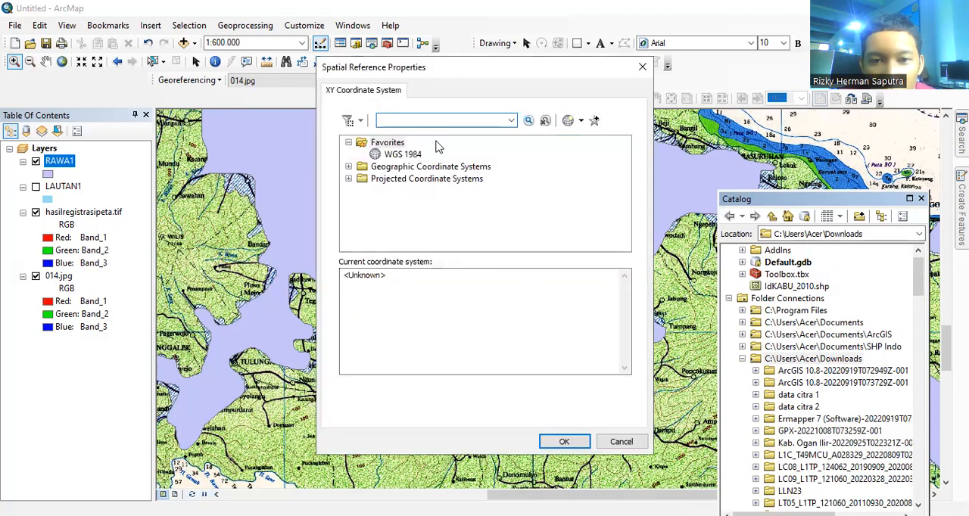
left_click(409, 155)
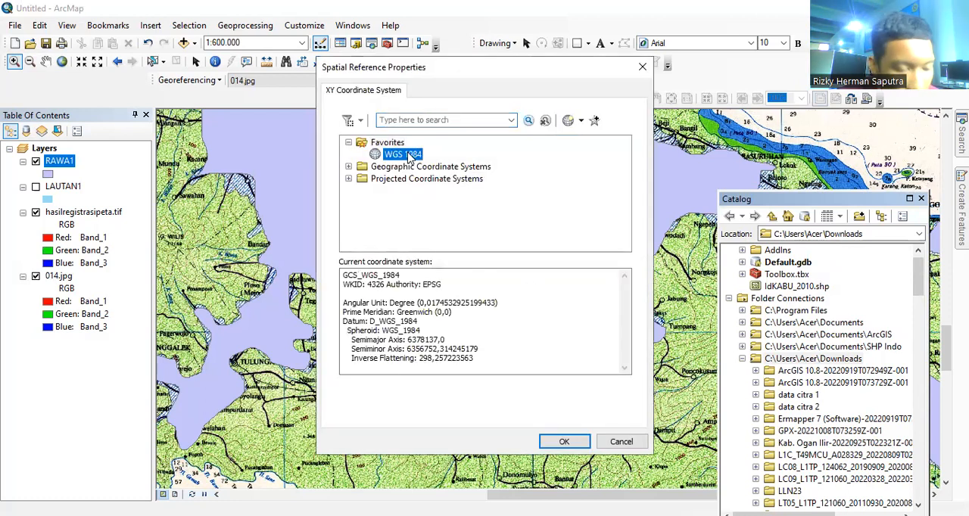
left_click(555, 447)
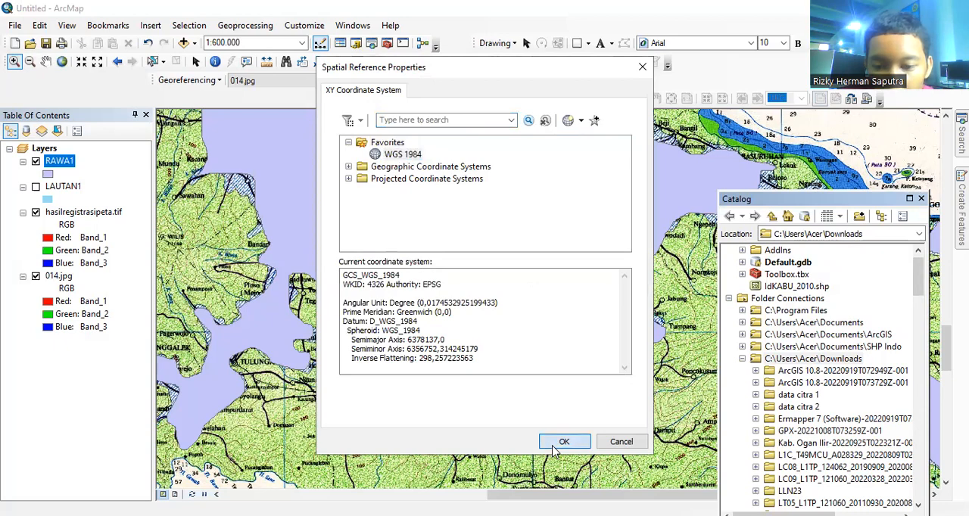
left_click(381, 354)
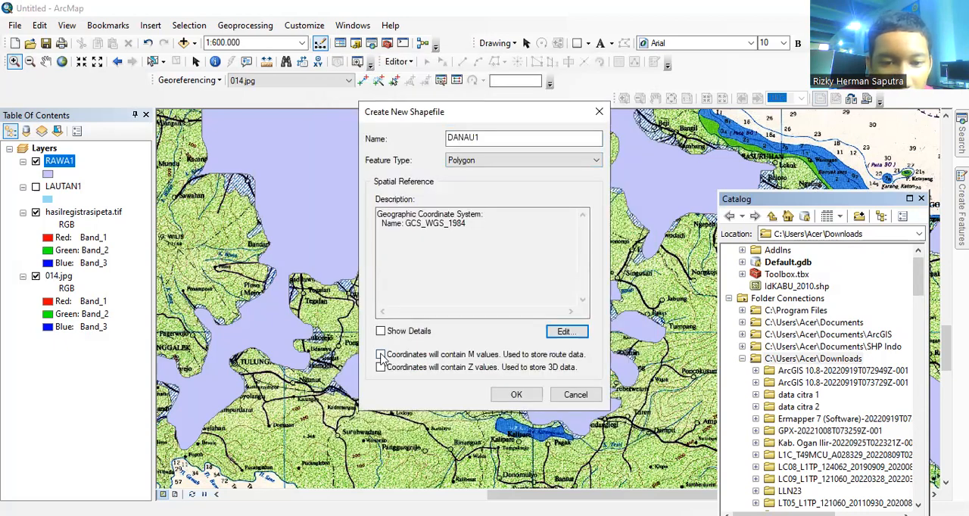
left_click(381, 367)
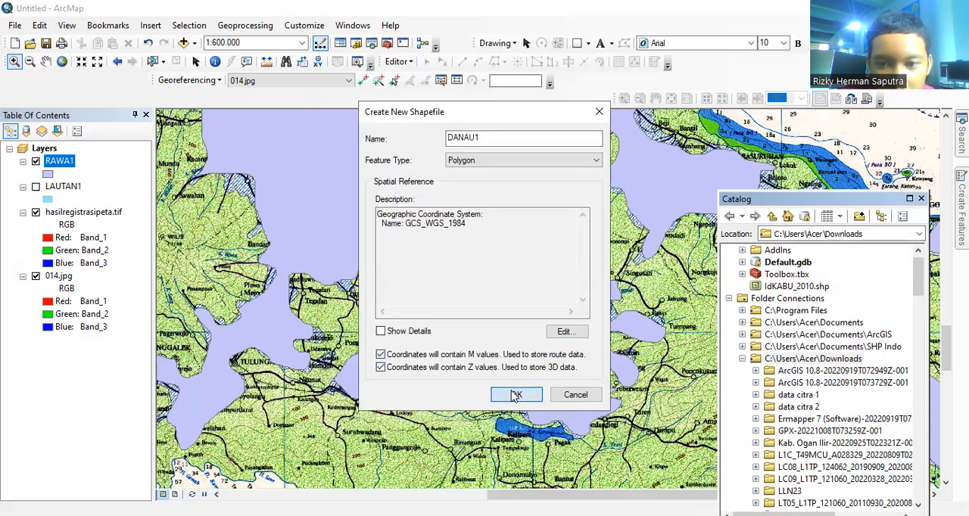
key("Return")
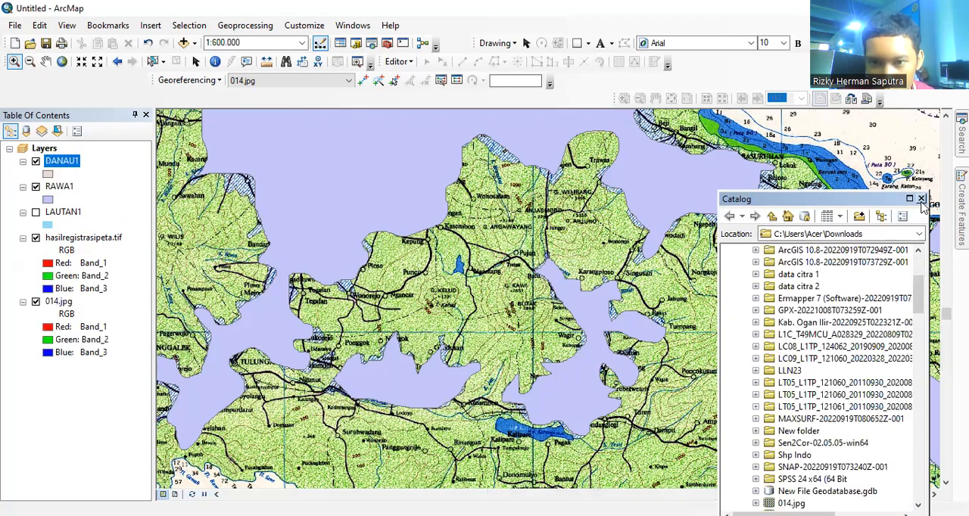
Step: Start an edit session and trace the small lake west of Ngantang as a polygon in DANAU1
left_click(922, 199)
left_click(399, 61)
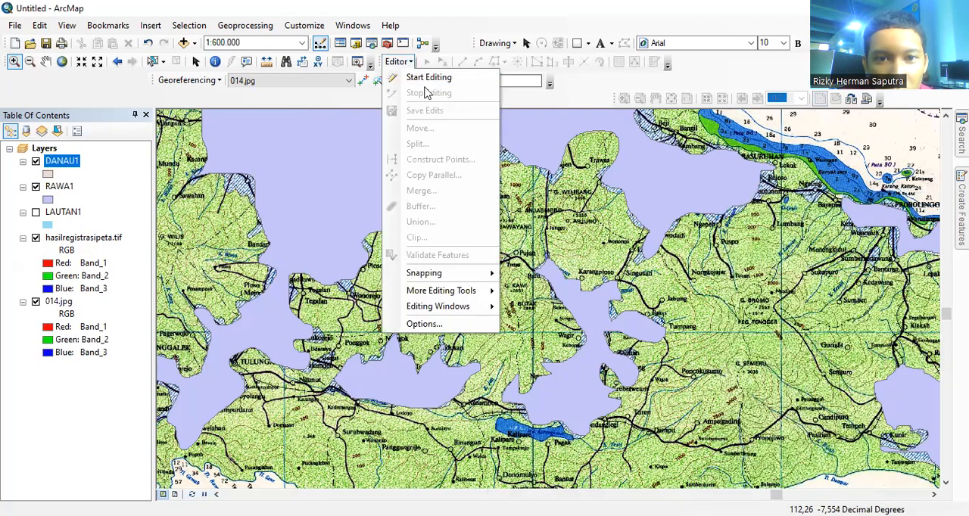
left_click(429, 77)
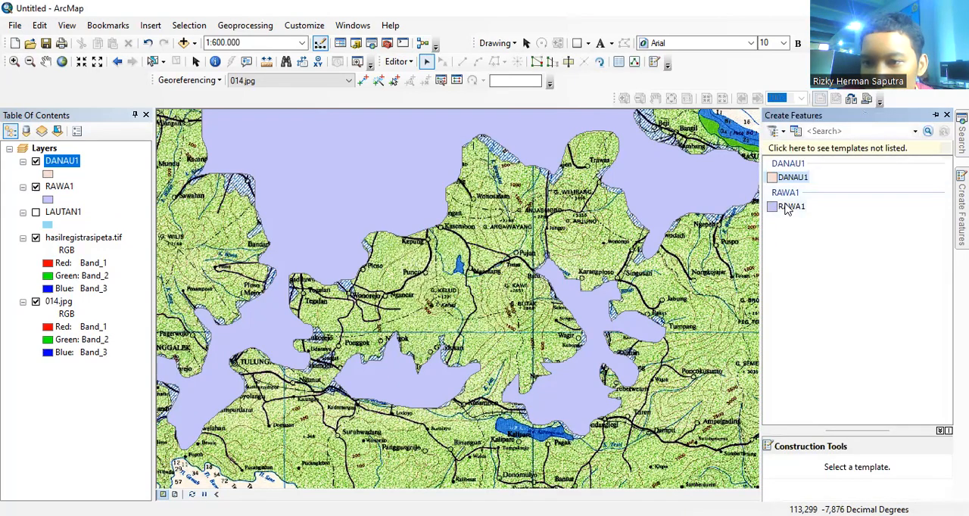
left_click(787, 177)
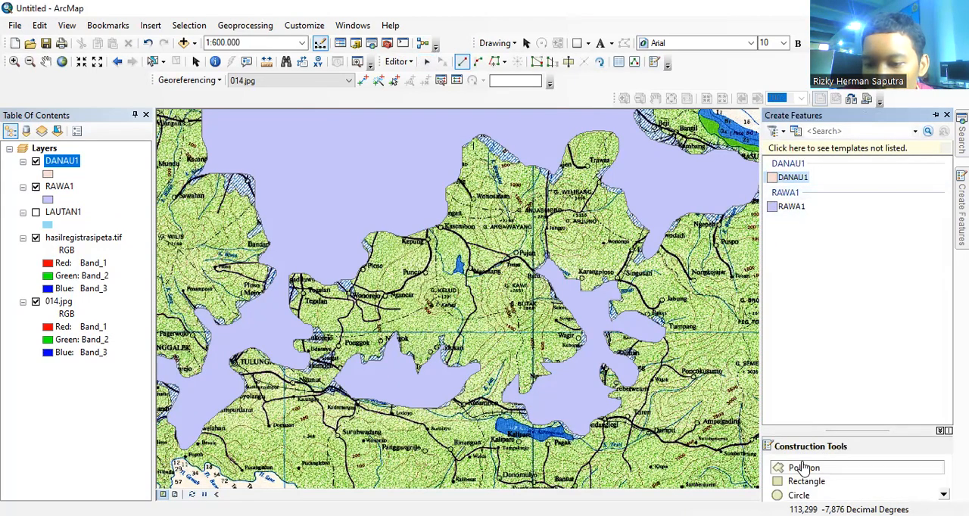
left_click(805, 470)
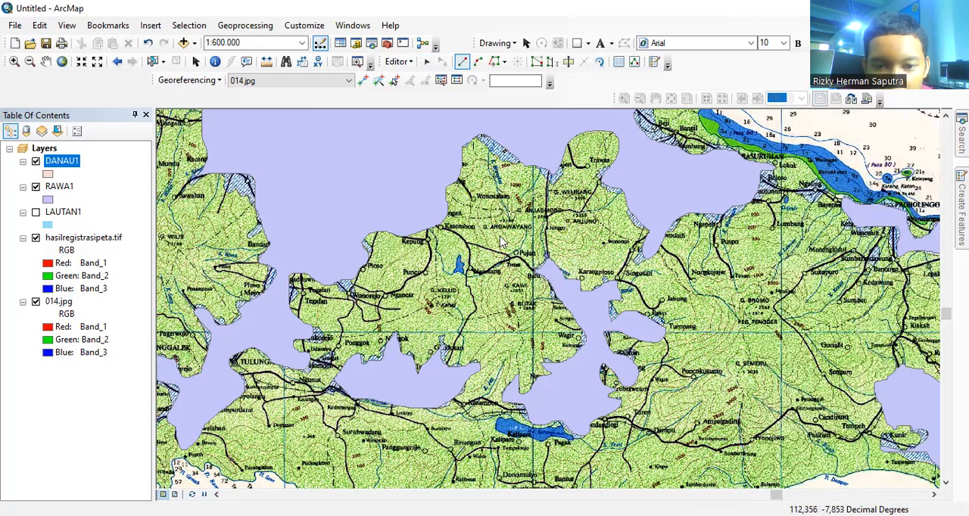
left_click(465, 263)
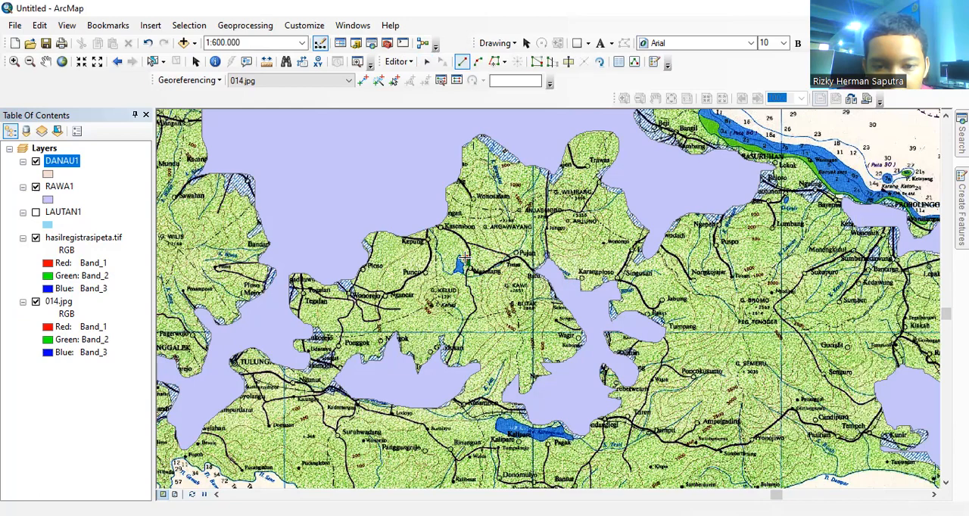
left_click(463, 256)
left_click(452, 258)
left_click(448, 265)
left_click(449, 273)
left_click(462, 274)
double_click(466, 269)
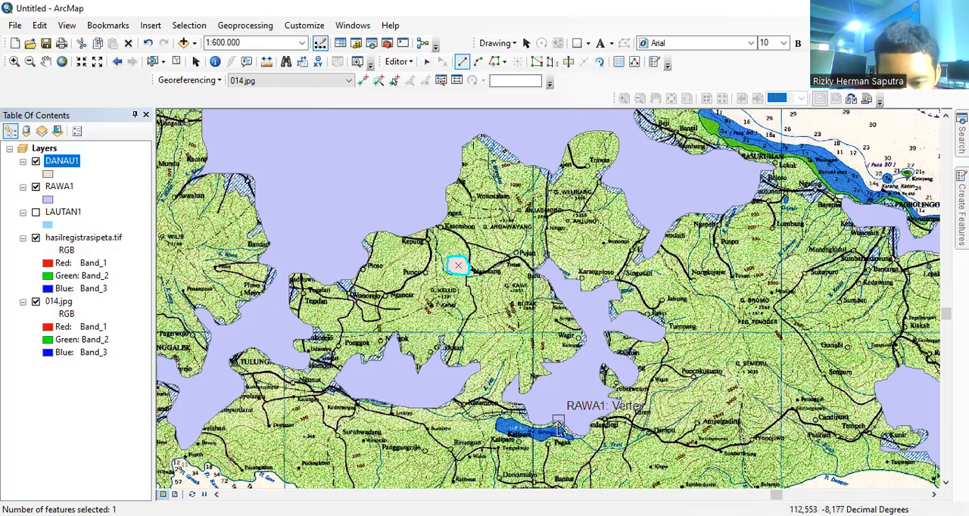
Step: Trace the elongated blue lake beside Kalipare as another DANAU1 polygon and finish the sketch
left_click(516, 438)
left_click(535, 442)
left_click(559, 443)
left_click(576, 442)
left_click(580, 437)
left_click(569, 430)
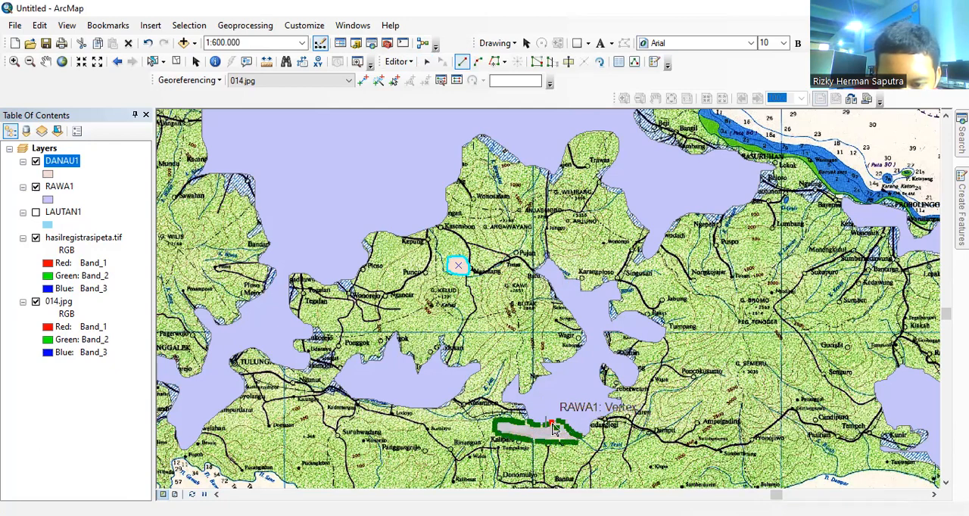
key("F2")
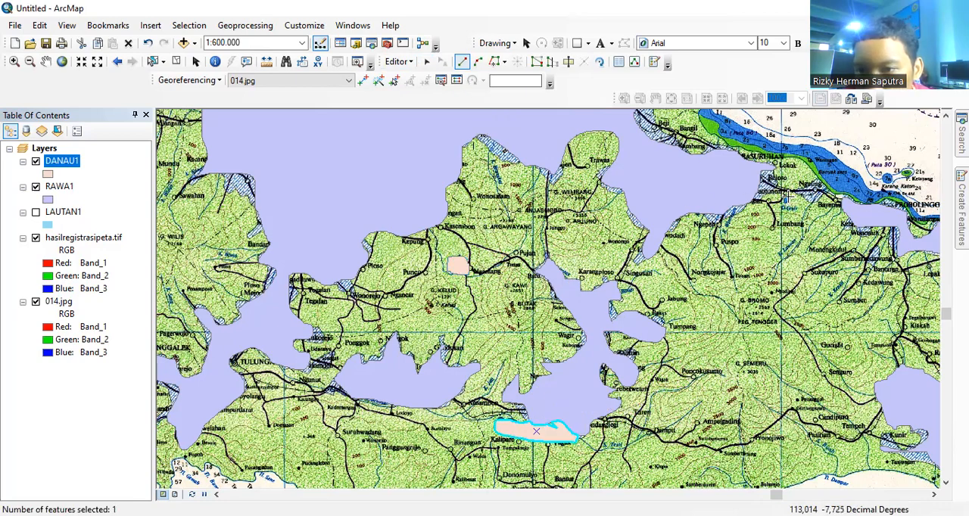
Step: Trace the tiny lake north of Lumbang as a DANAU1 polygon, save the edits and end the edit session
left_click(785, 193)
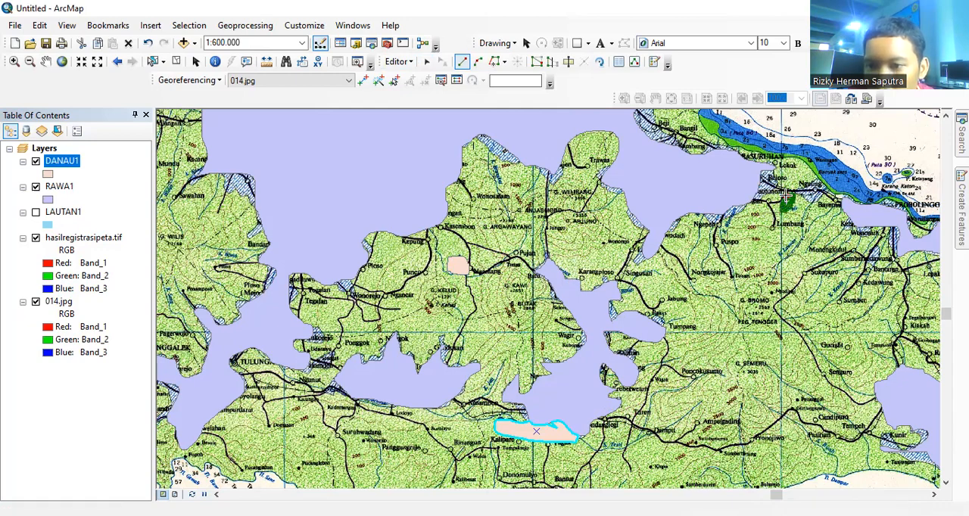
double_click(787, 198)
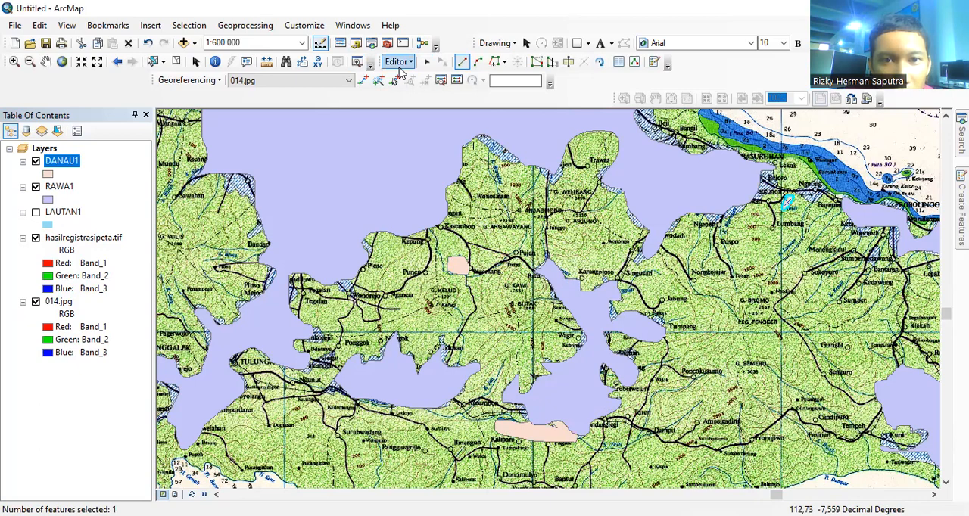
left_click(399, 62)
left_click(413, 106)
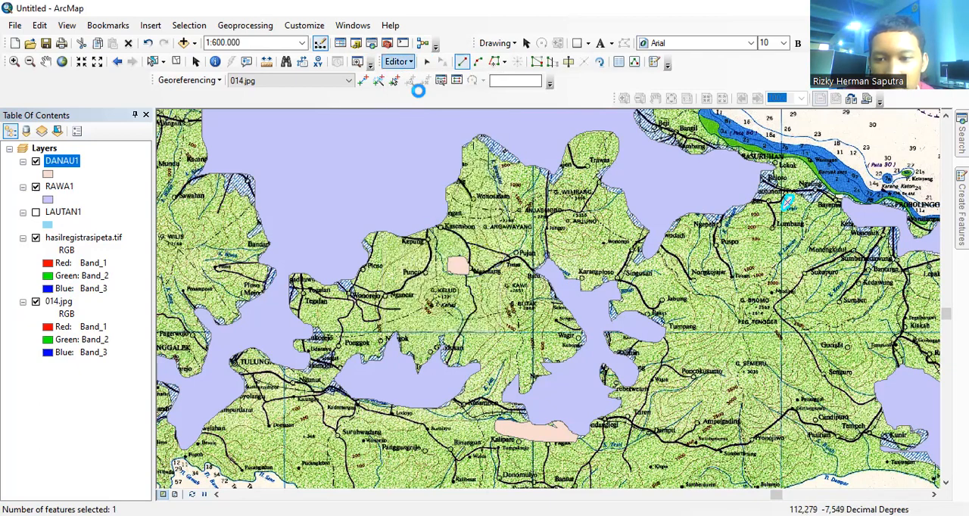
left_click(656, 65)
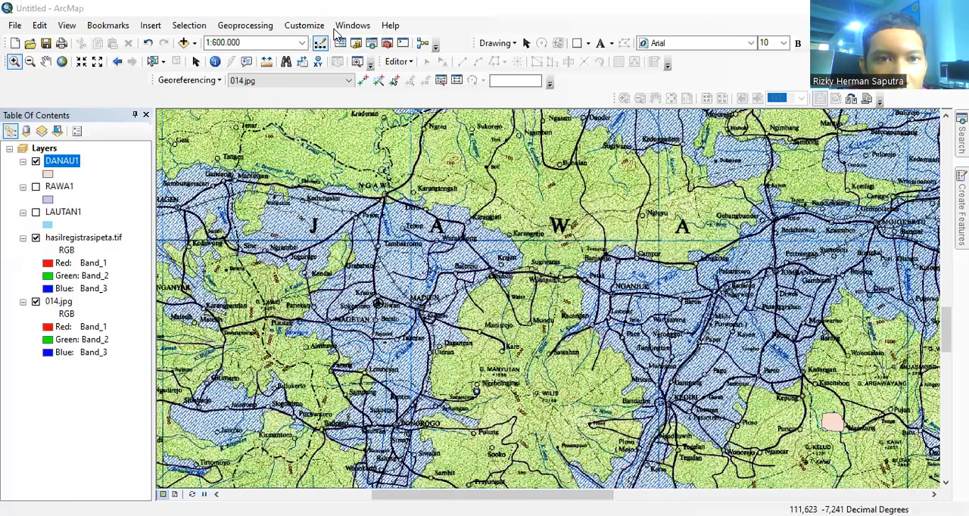
Step: Start a new shapefile in the Downloads folder through the Catalog, naming it SUNGAI1 with the Polyline feature type
left_click(357, 43)
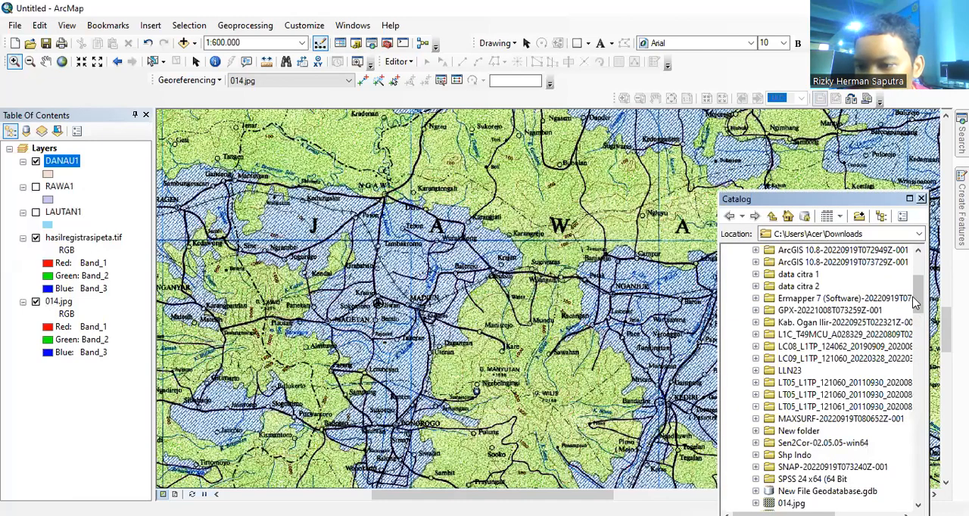
left_click_drag(914, 299, 914, 284)
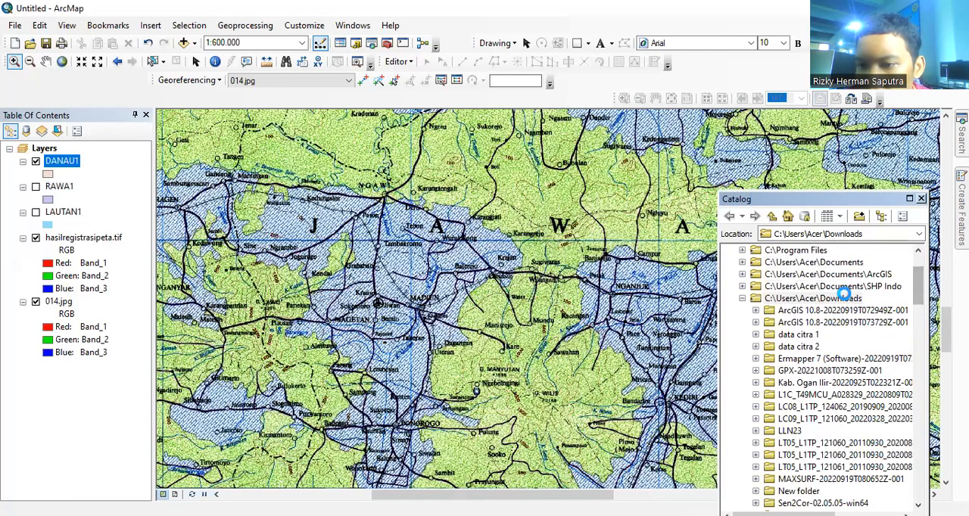
right_click(847, 297)
mouse_move(878, 383)
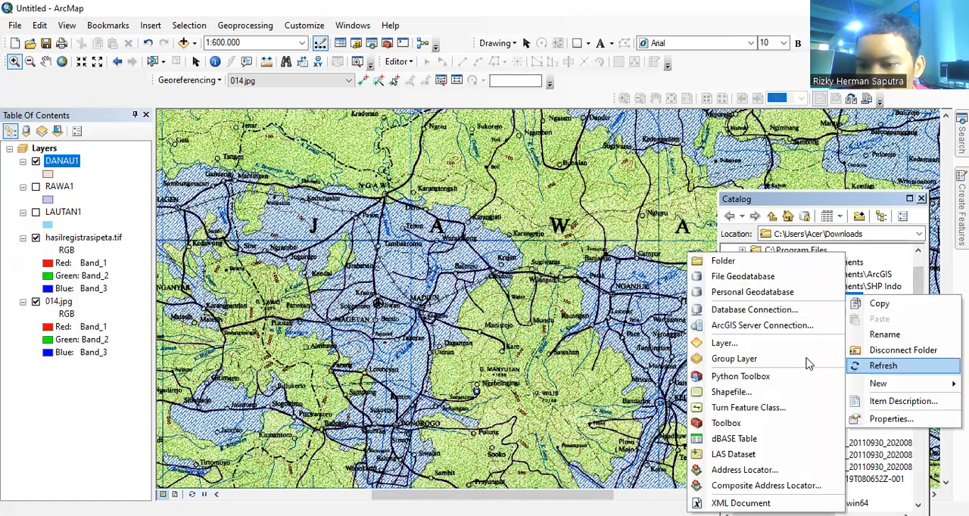
left_click(764, 394)
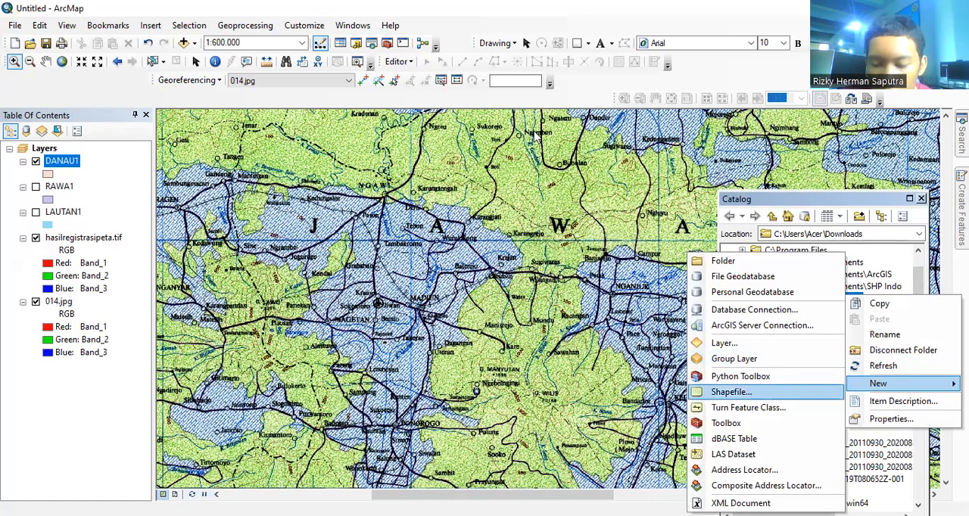
type("SUNGAI1")
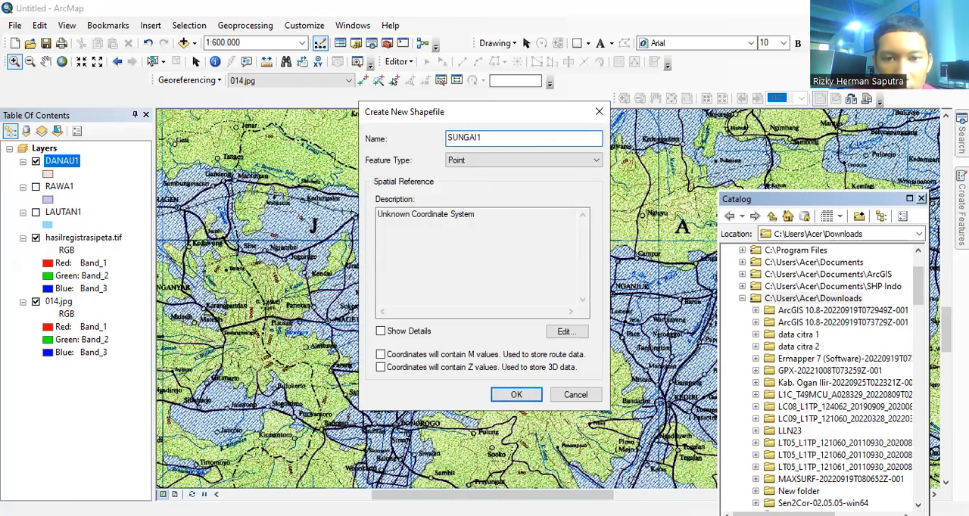
left_click(547, 160)
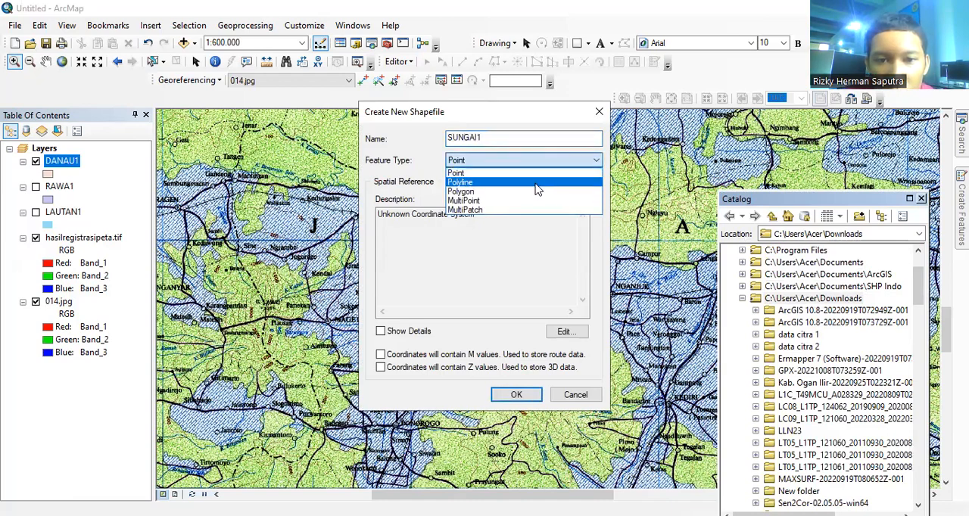
left_click(535, 184)
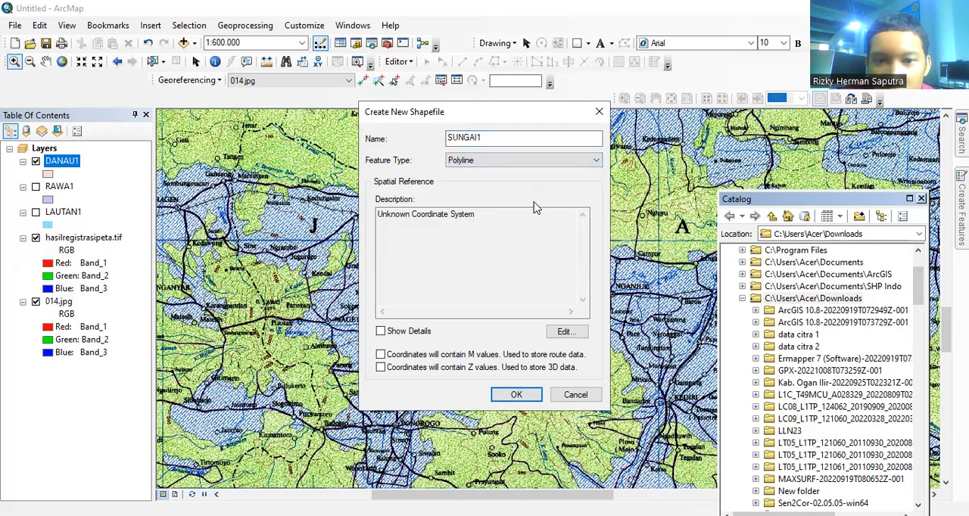
Step: Assign the WGS 1984 coordinate system to SUNGAI1, enable M and Z values, create the shapefile and close the Catalog
left_click(552, 338)
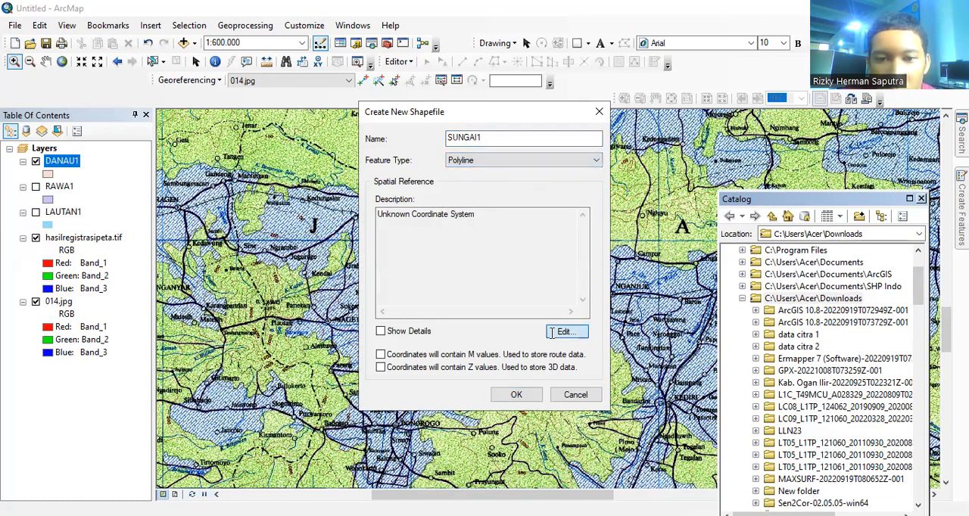
left_click(401, 154)
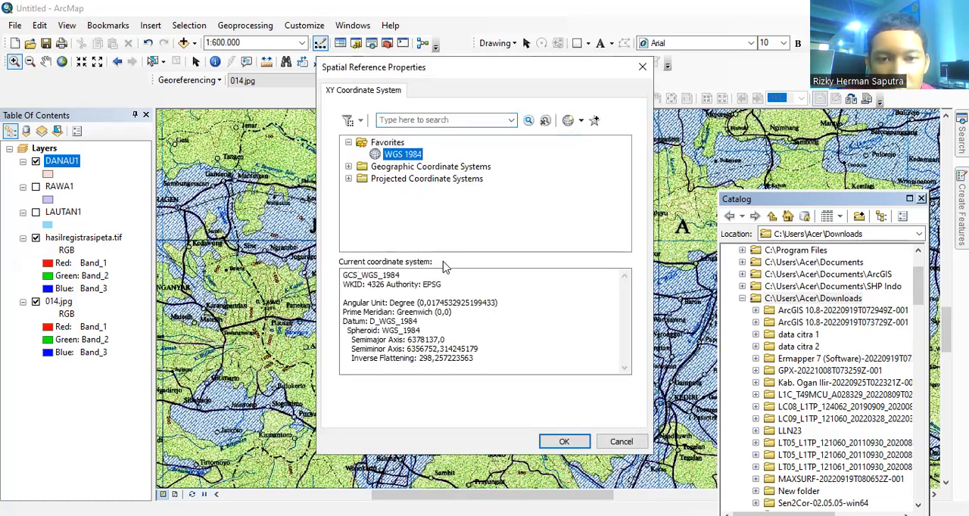
left_click(560, 441)
left_click(380, 355)
left_click(381, 367)
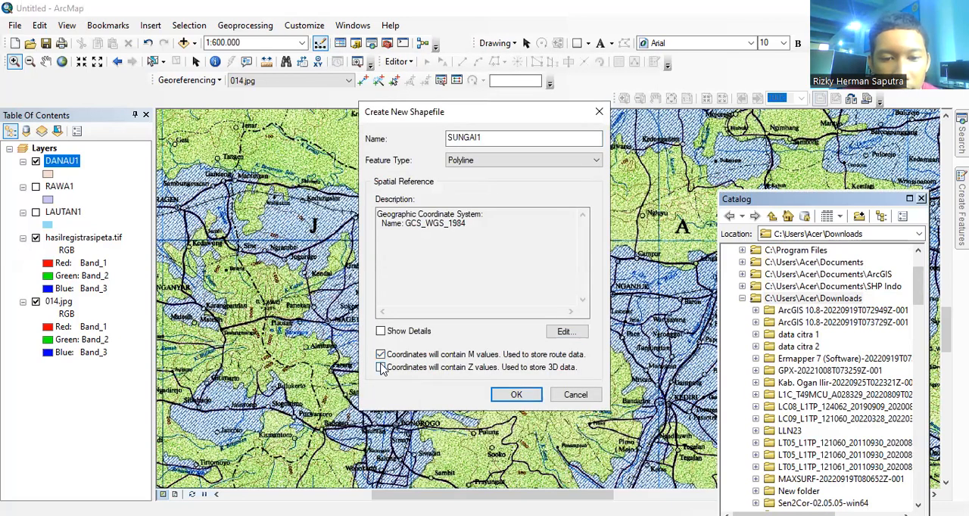
left_click(517, 395)
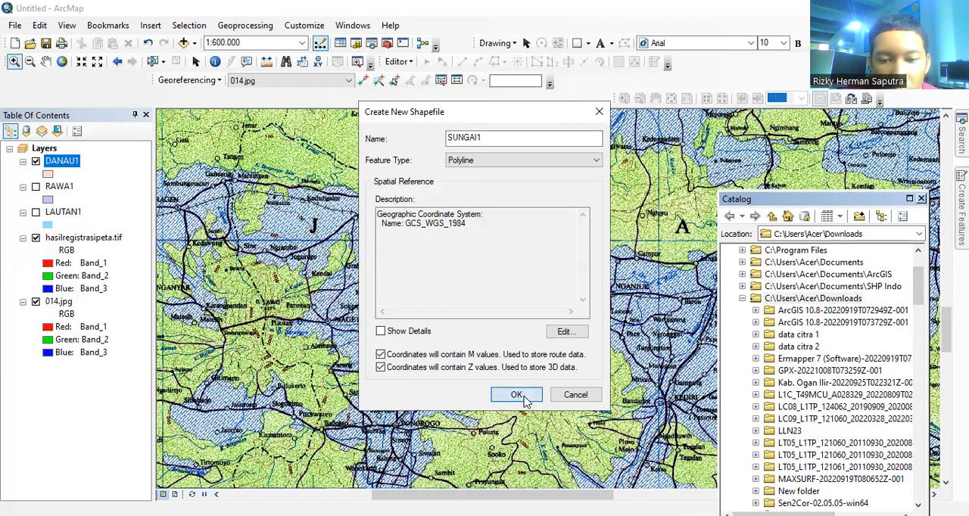
left_click(922, 198)
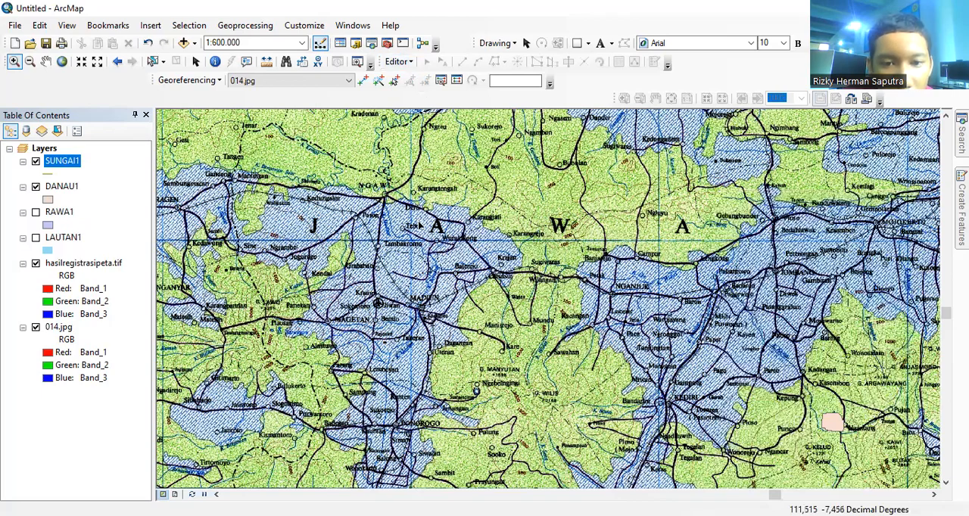
Step: Draw a straight SUNGAI1 river line from beside Wilangan southwest to the area east of G. Manyutan
left_click(793, 178)
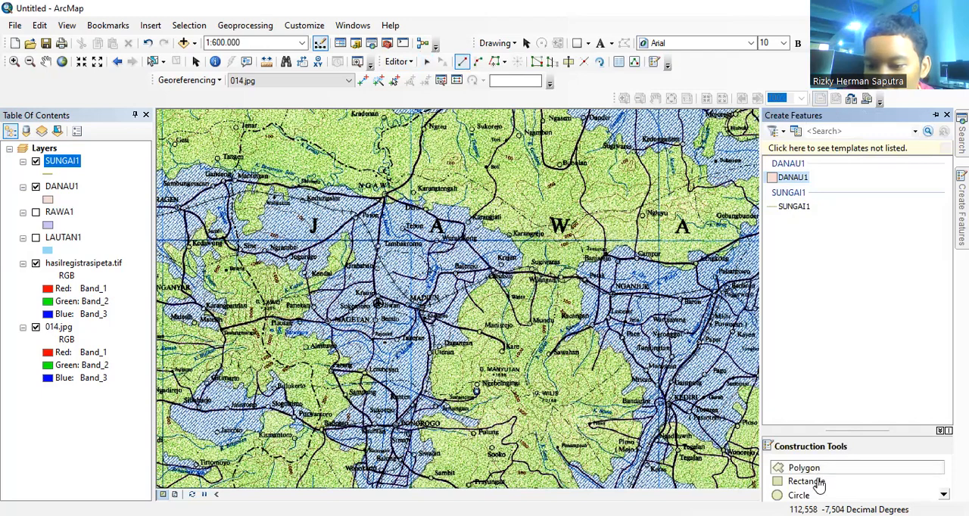
left_click(792, 206)
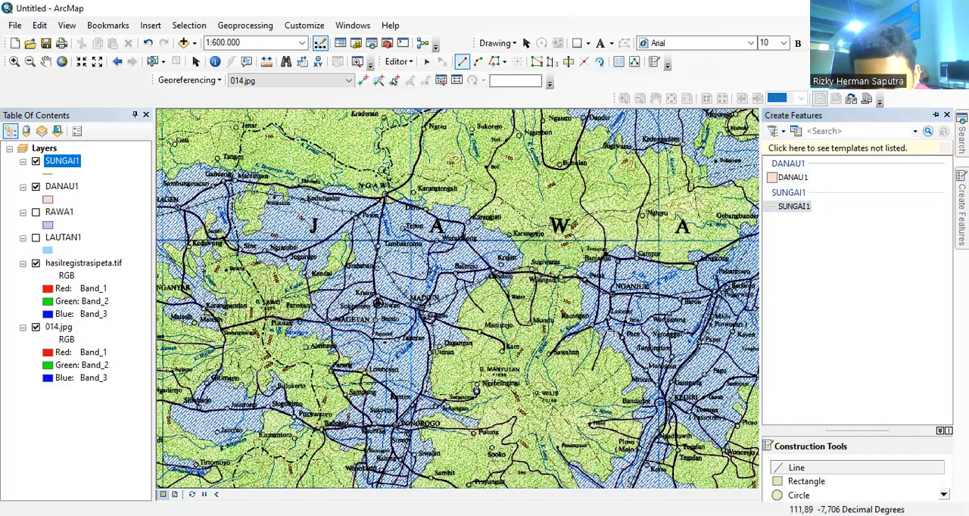
left_click(563, 271)
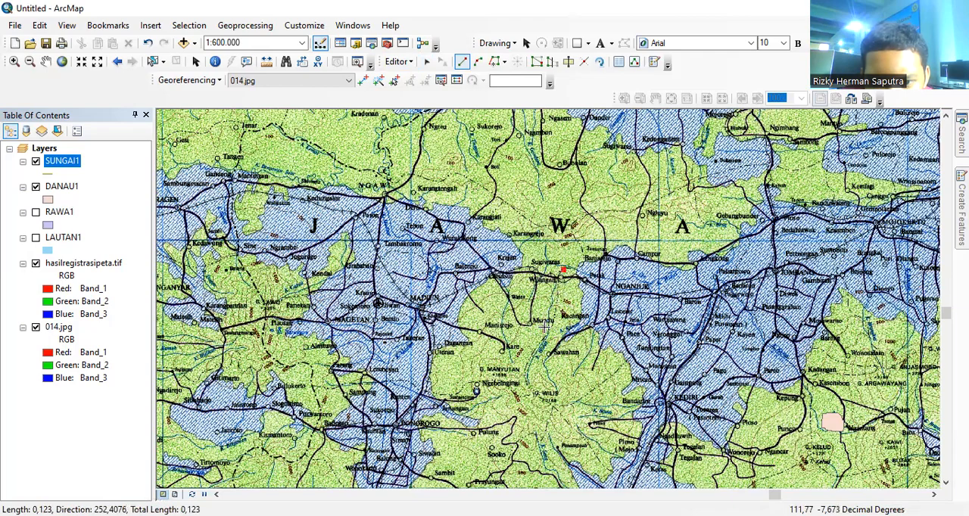
double_click(528, 371)
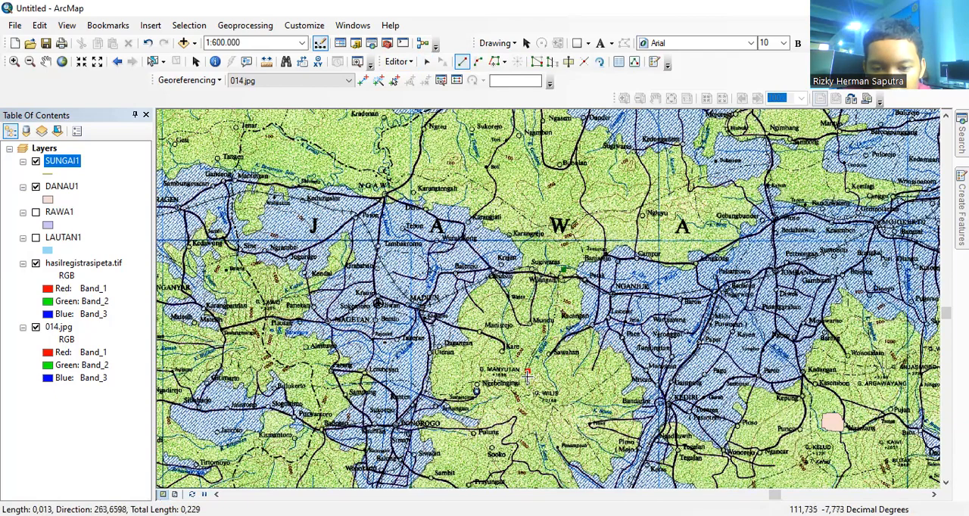
double_click(528, 371)
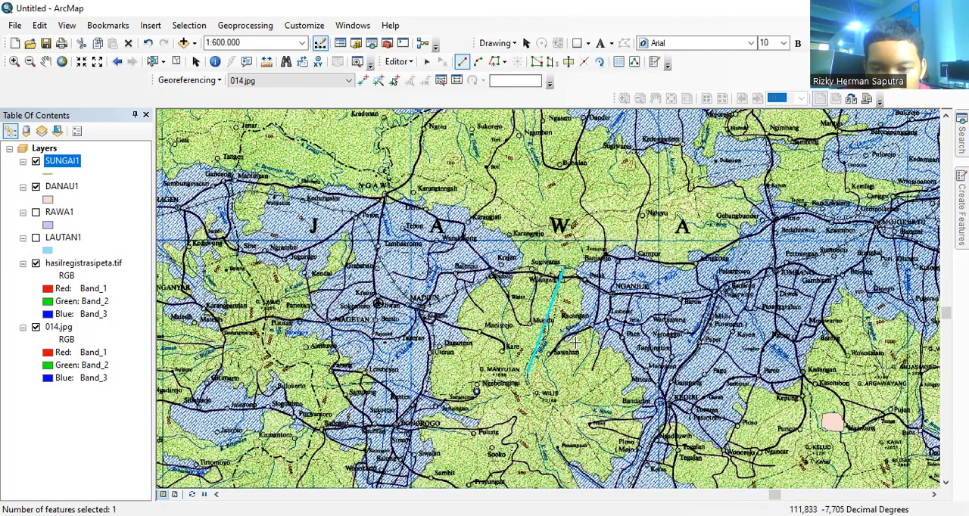
Step: Turn on Streaming and trace the river running south past Kare toward G. Manyutan as a SUNGAI1 line
right_click(510, 293)
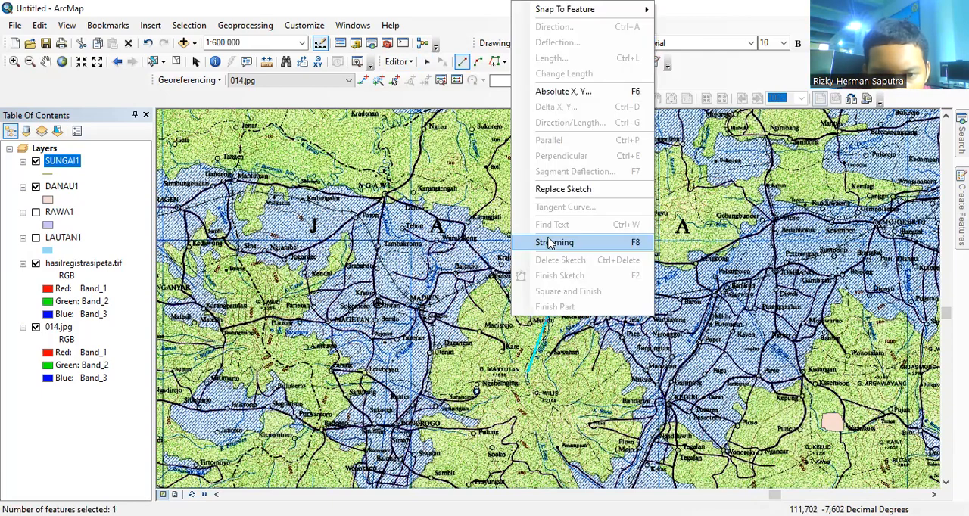
left_click(550, 242)
left_click(507, 292)
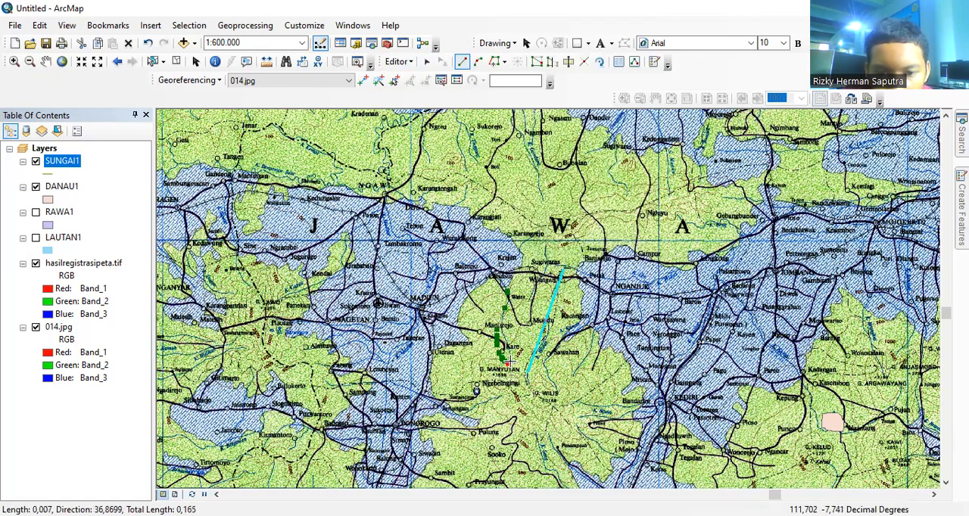
double_click(509, 363)
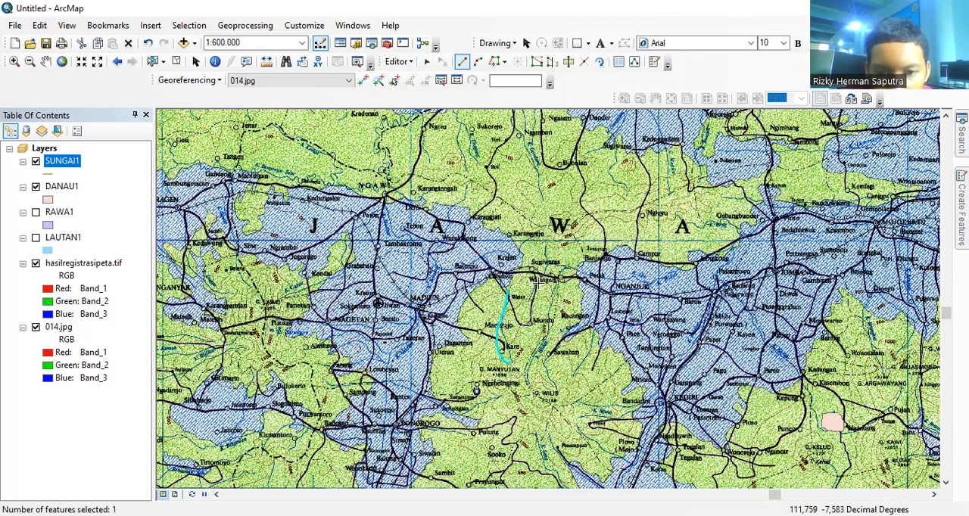
Step: Trace two SUNGAI1 river lines: one from Sugiwaras south past Wilangan, one from Ngambon southward toward Karangrejo
left_click(550, 242)
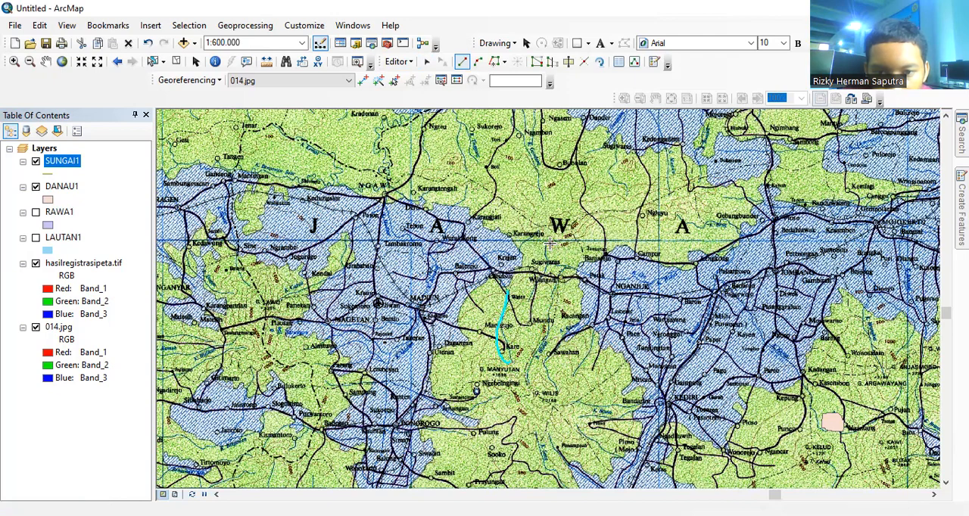
double_click(534, 299)
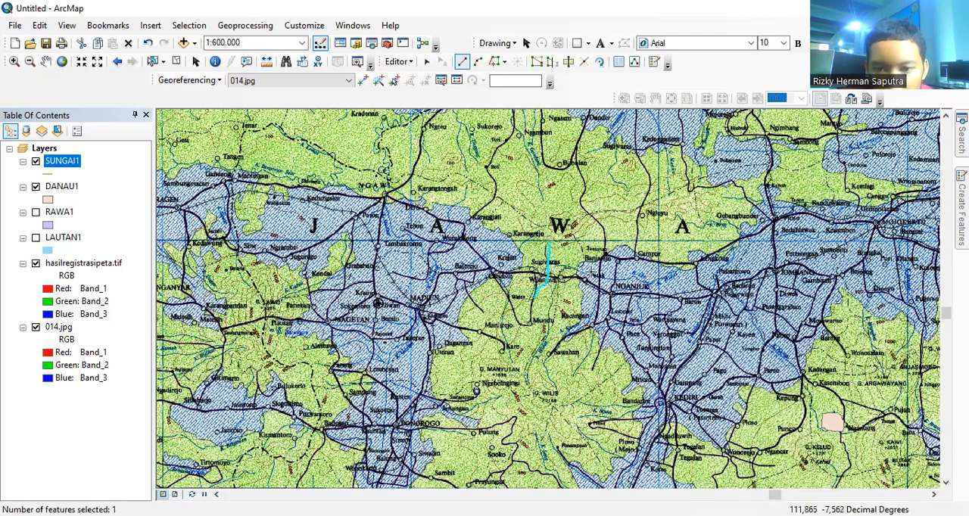
left_click(523, 121)
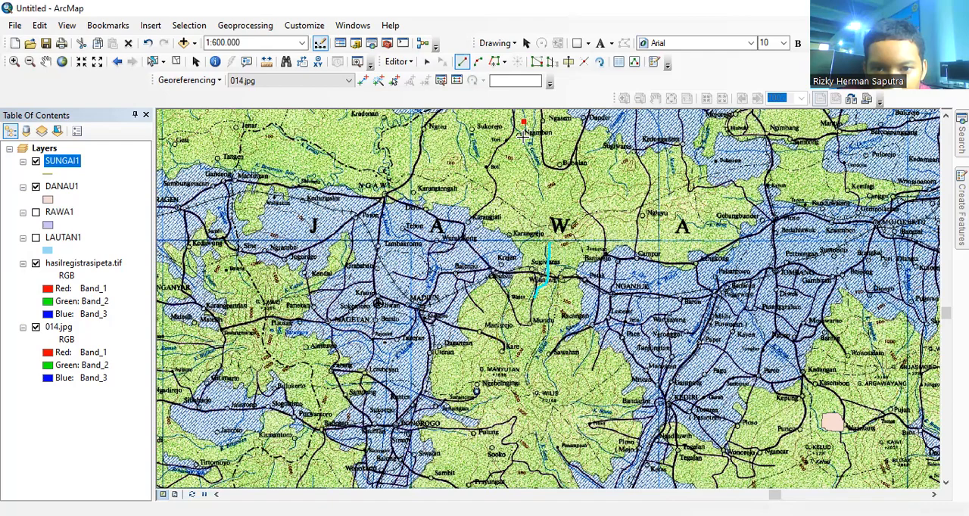
double_click(540, 200)
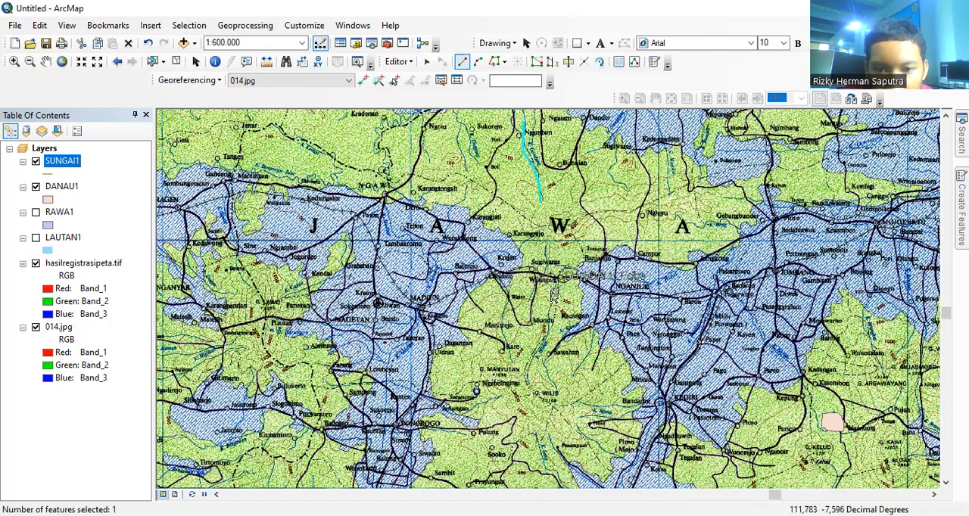
Step: Trace two more SUNGAI1 rivers, one running southwest on the east side of Sawahan and one from Bandar west to G. Wilis
left_click(592, 339)
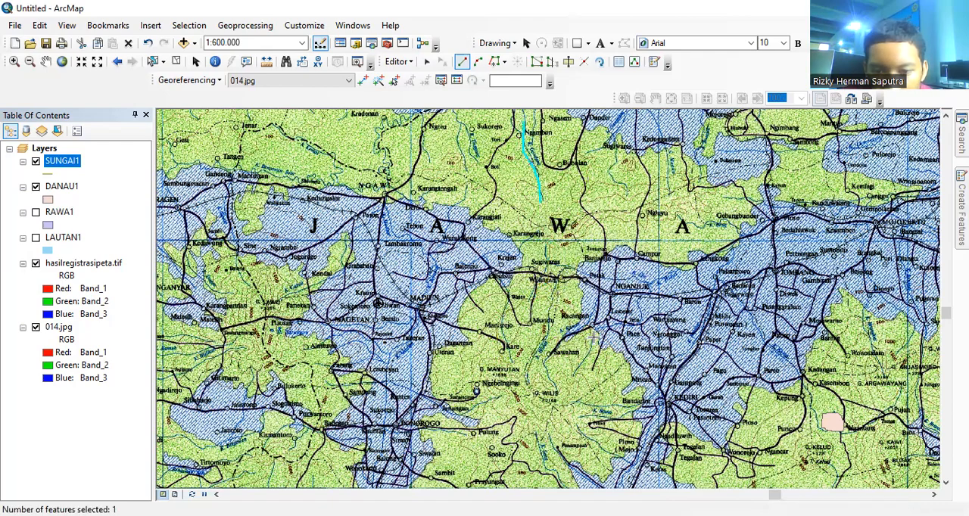
double_click(568, 374)
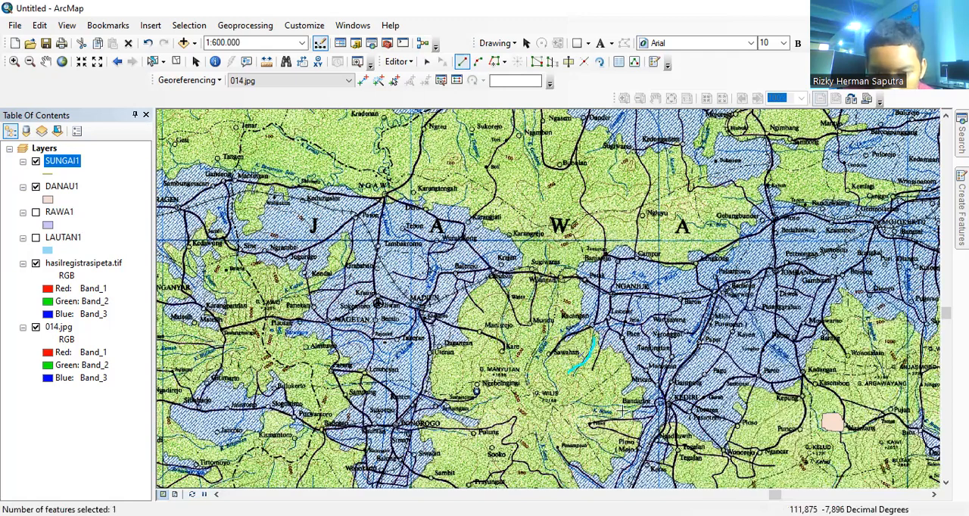
left_click(635, 406)
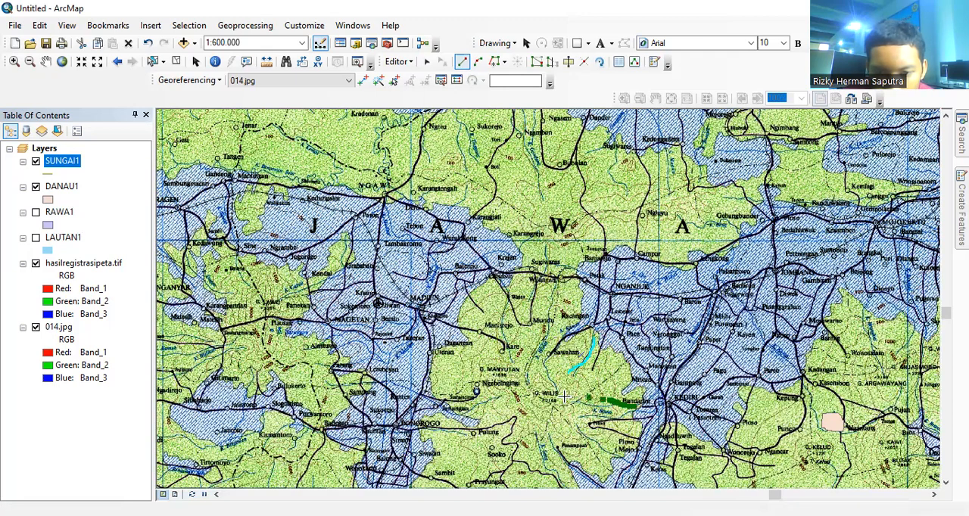
double_click(564, 397)
Step: Trace a SUNGAI1 line from beside G. Wilis northwest through the Kare area, and another heading south from southwest of G. Wilis
left_click(567, 390)
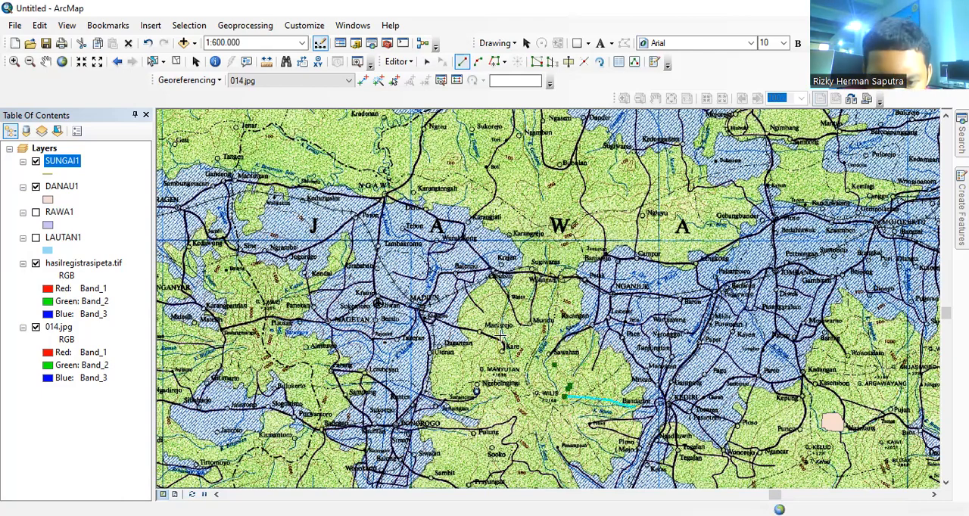
double_click(483, 350)
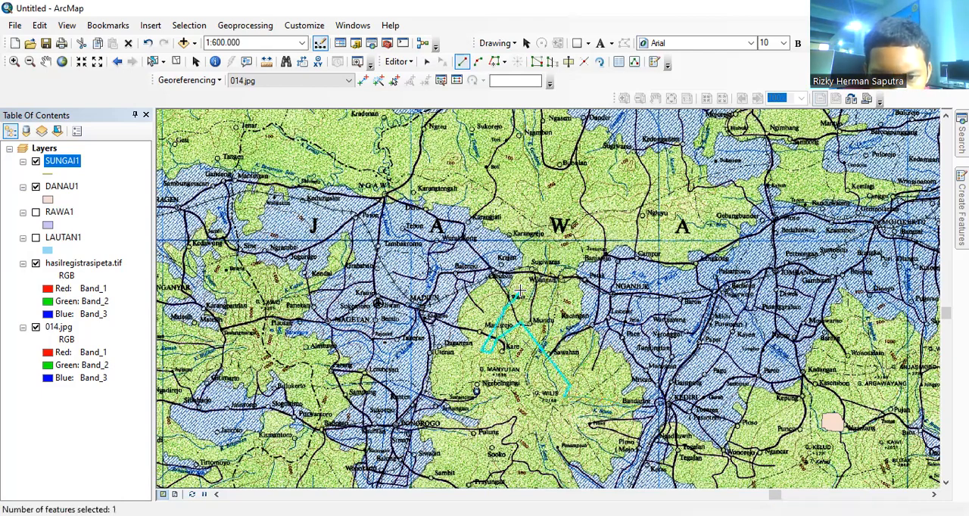
left_click(533, 434)
double_click(555, 487)
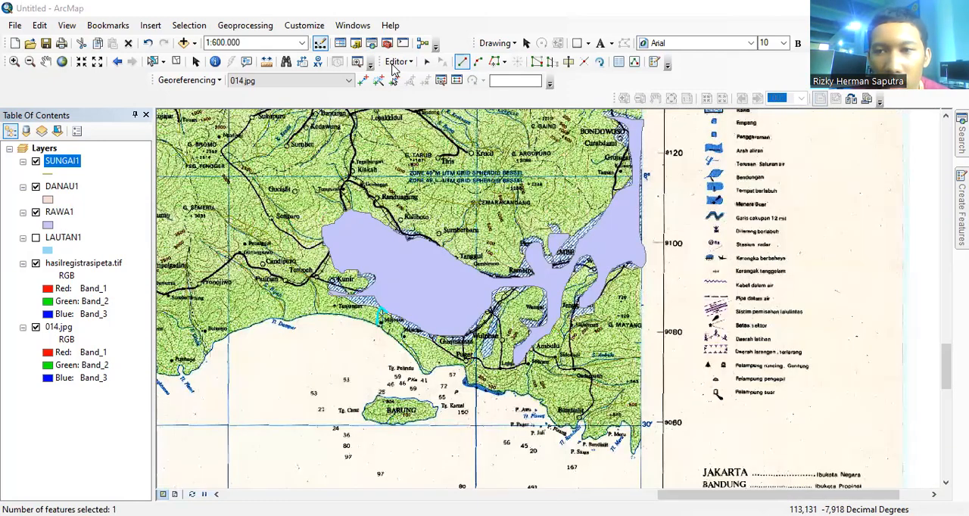
Step: Save the SUNGAI1 edits and stop the edit session
left_click(395, 64)
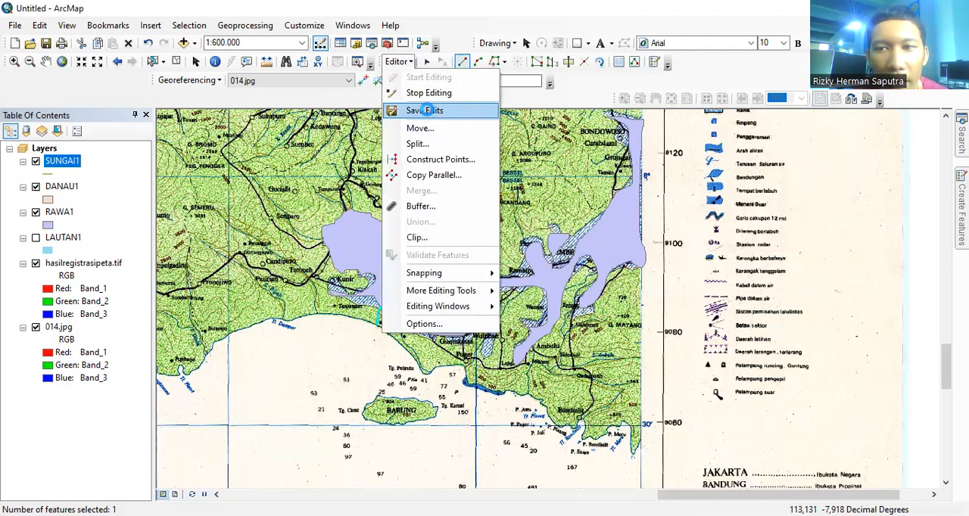
left_click(399, 64)
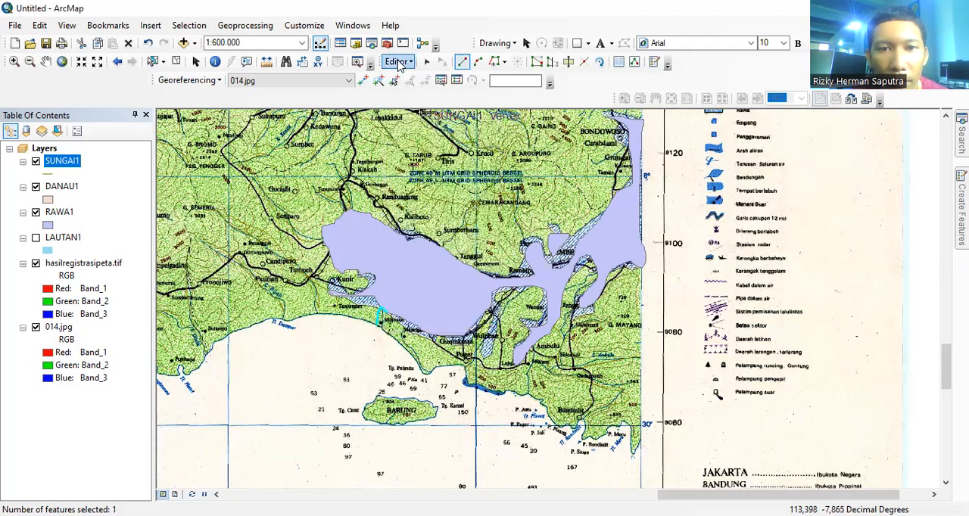
left_click(399, 62)
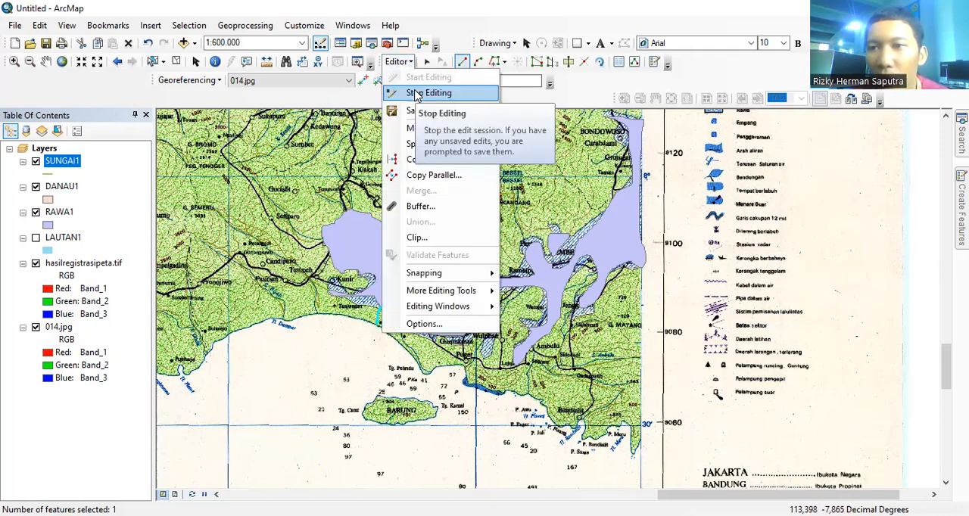
left_click(415, 94)
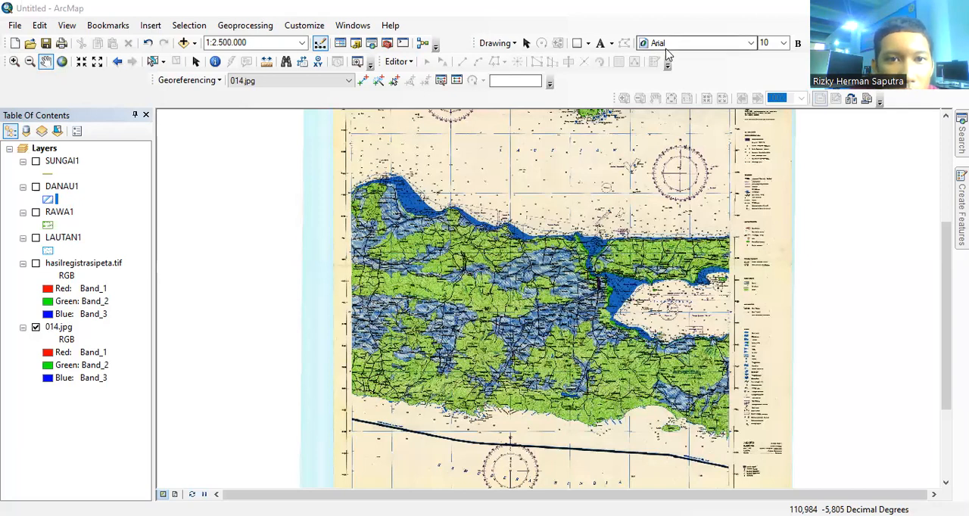
Step: Open the Catalog and bring up the Downloads folder connection
left_click(357, 45)
scroll(917, 292, "up", 3)
scroll(918, 292, "up", 1)
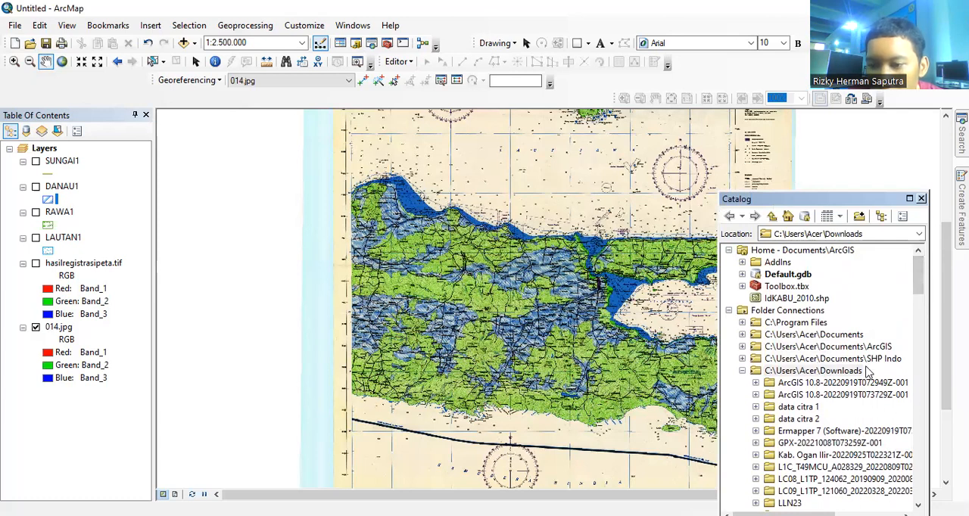
Step: Start a new shapefile in the Downloads folder named JALAN SETAPAK/JALAN KECIL with the Polyline feature type
right_click(818, 373)
mouse_move(882, 459)
left_click(757, 391)
key("BackSpace")
type("JALAN SETAPAK/JALAN KECIL")
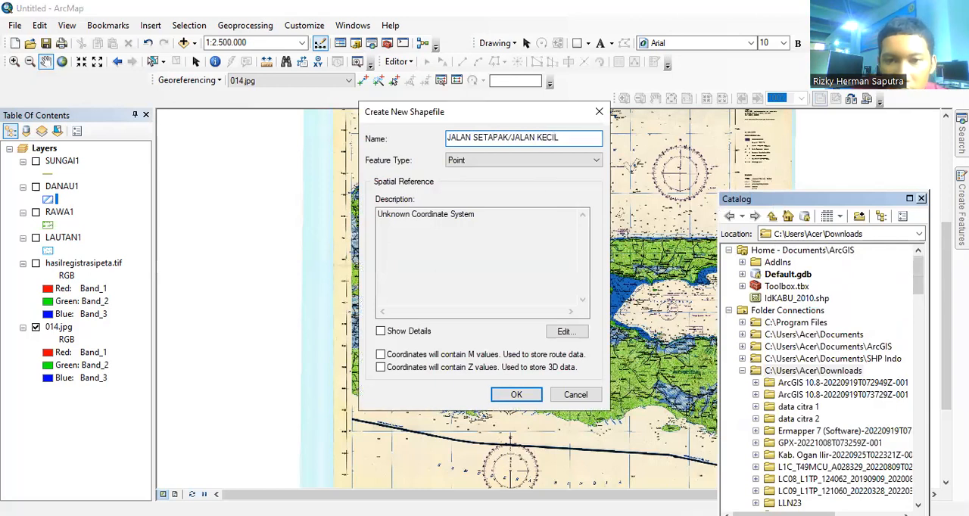
left_click(583, 167)
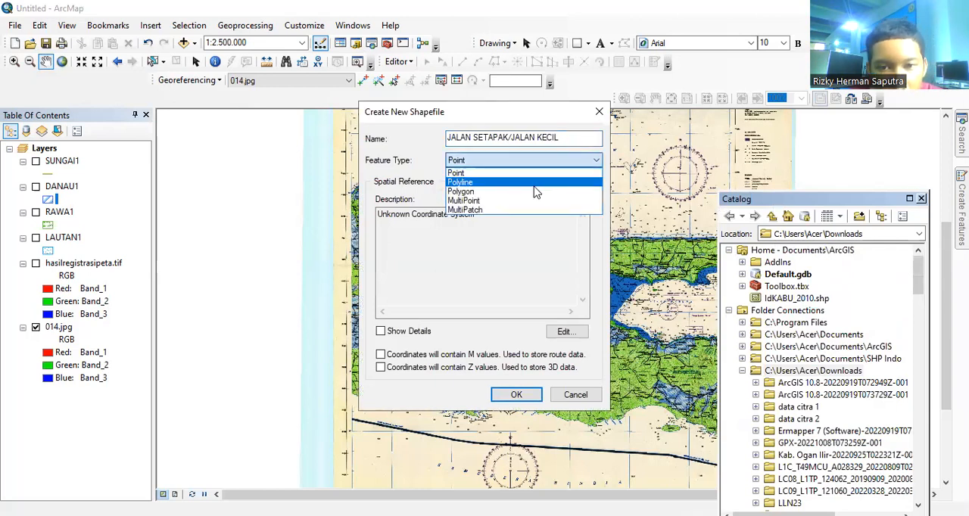
left_click(533, 184)
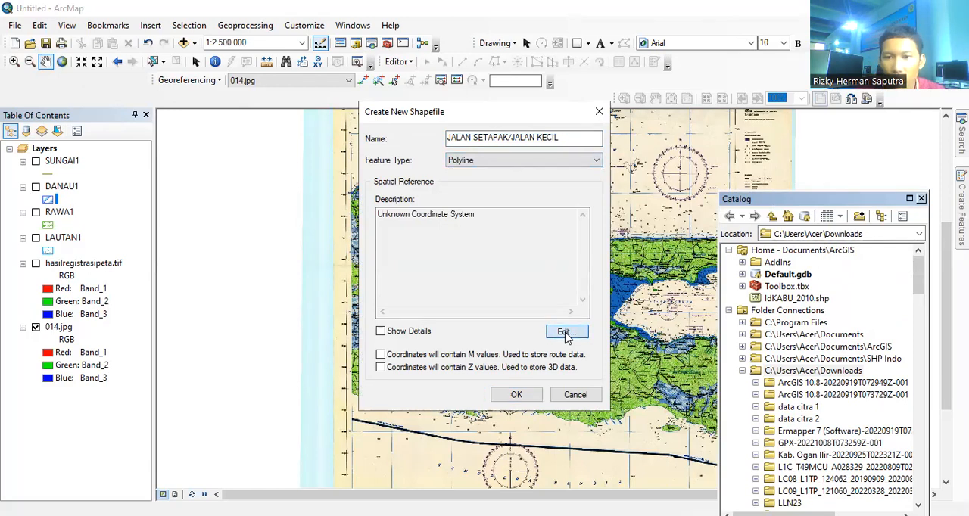
Step: Try to create the JALAN SETAPAK/JALAN KECIL shapefile with the WGS 1984 coordinate system and M and Z values enabled
left_click(564, 333)
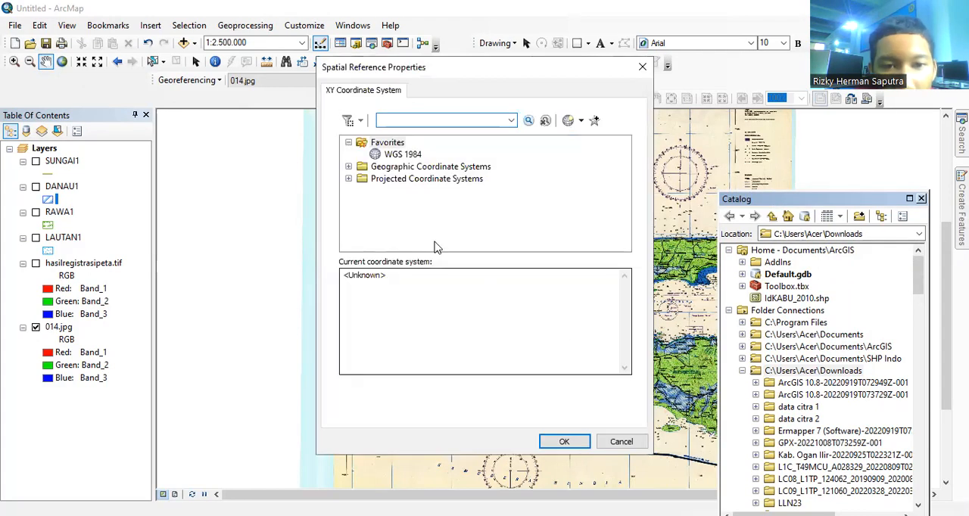
left_click(403, 156)
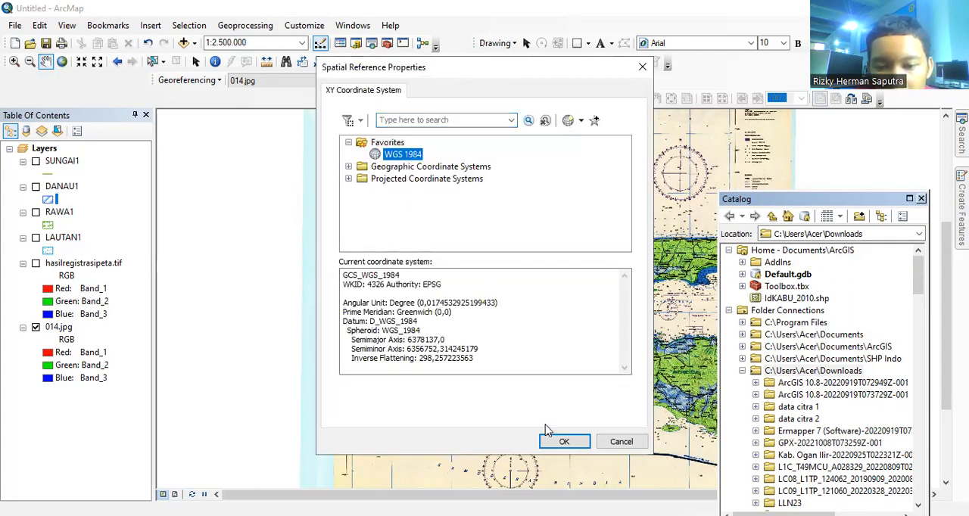
left_click(555, 443)
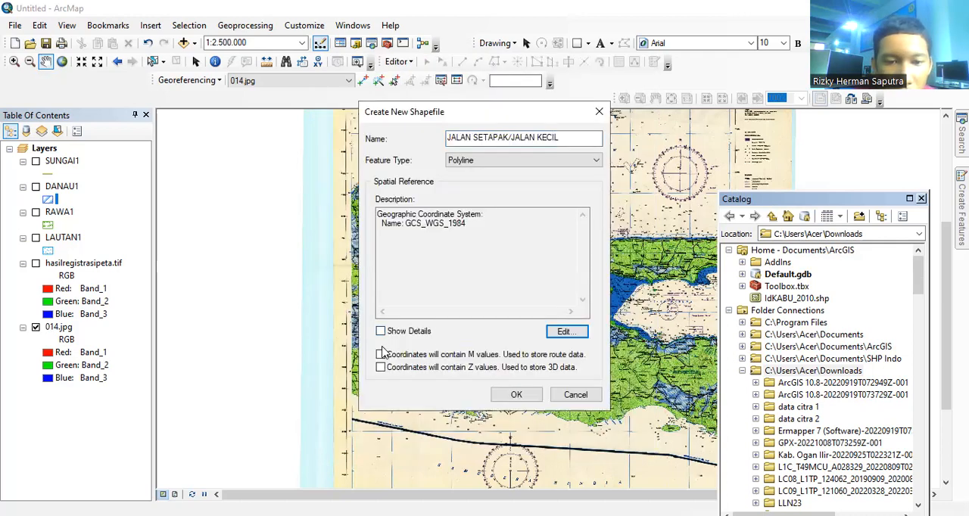
left_click(380, 355)
left_click(381, 367)
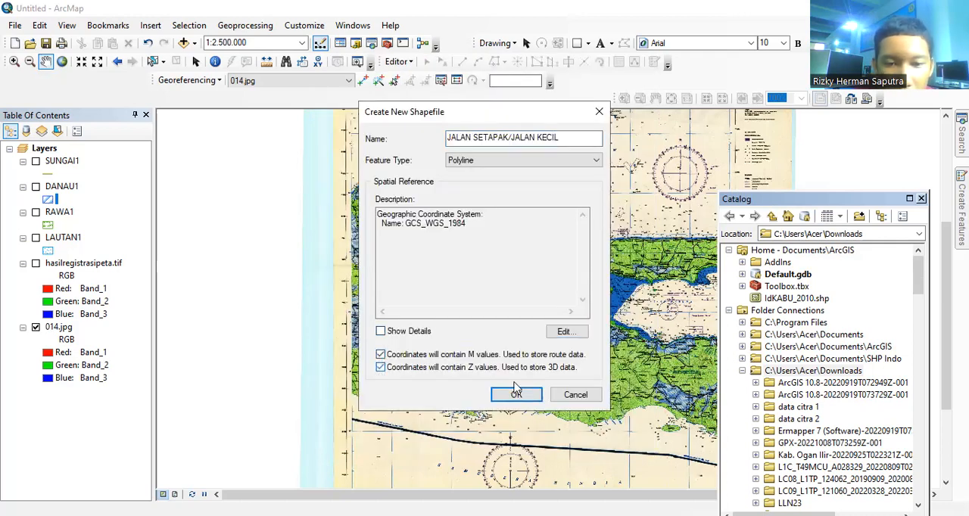
left_click(517, 396)
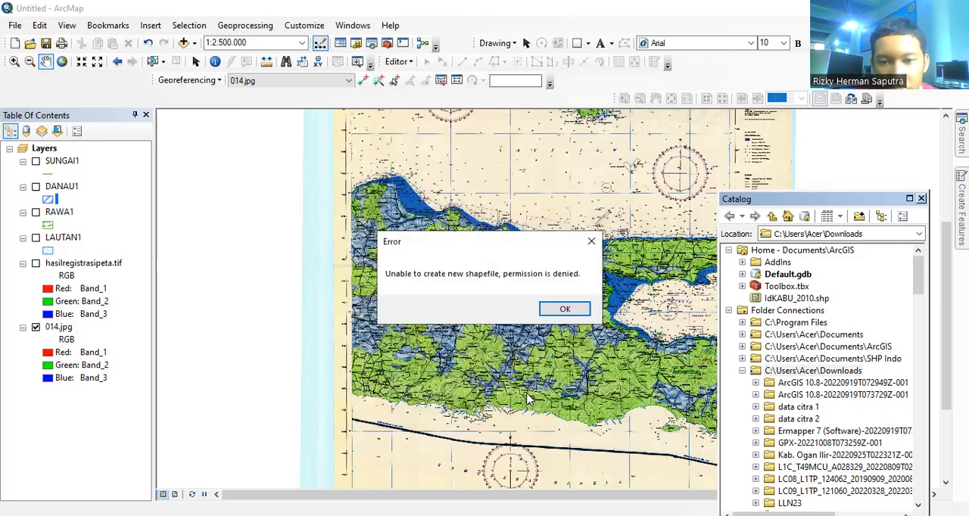
left_click(563, 306)
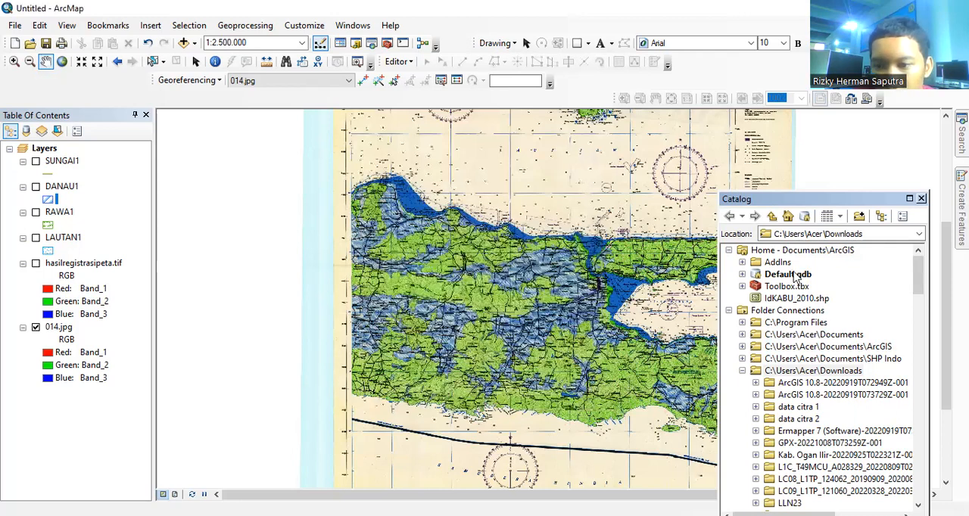
Step: Start a new shapefile in the Downloads folder named JALAN SETAPAK11 with the Polyline feature type
right_click(827, 376)
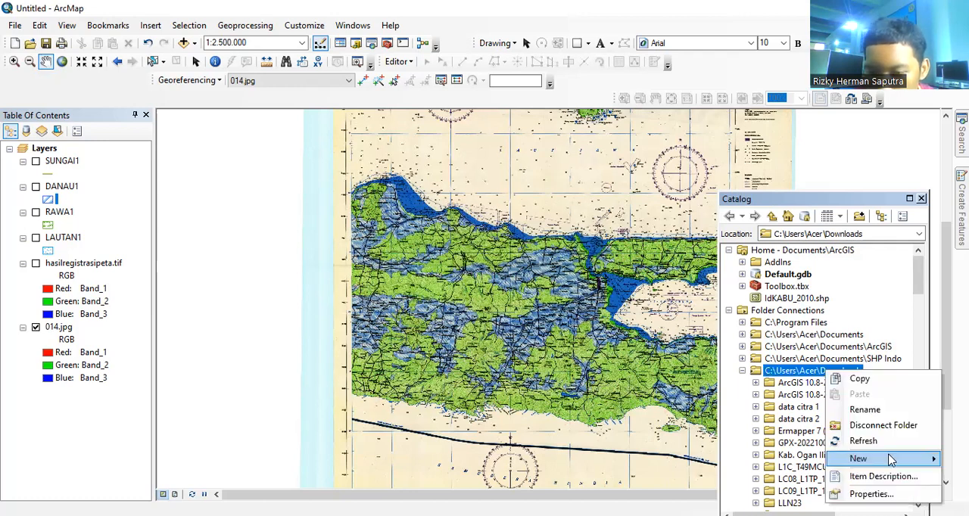
mouse_move(840, 458)
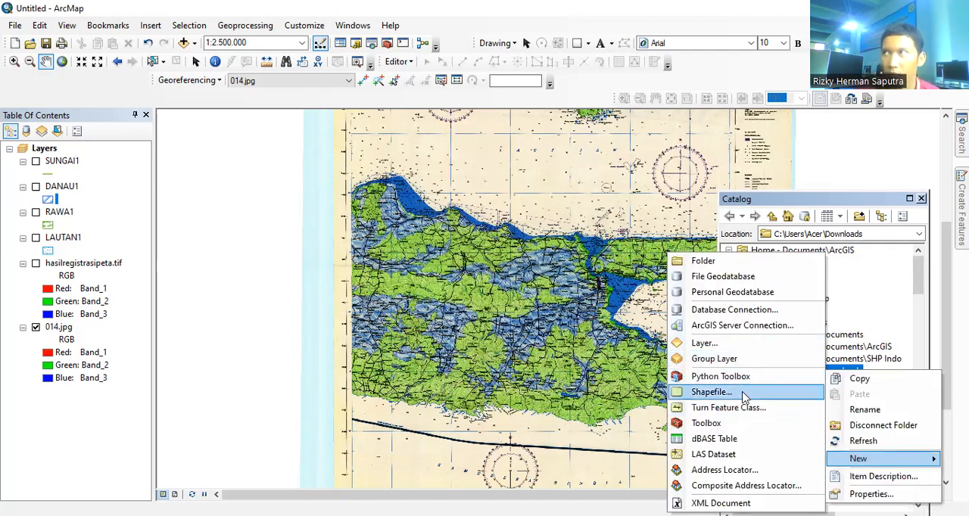
left_click(743, 393)
type("JALAN")
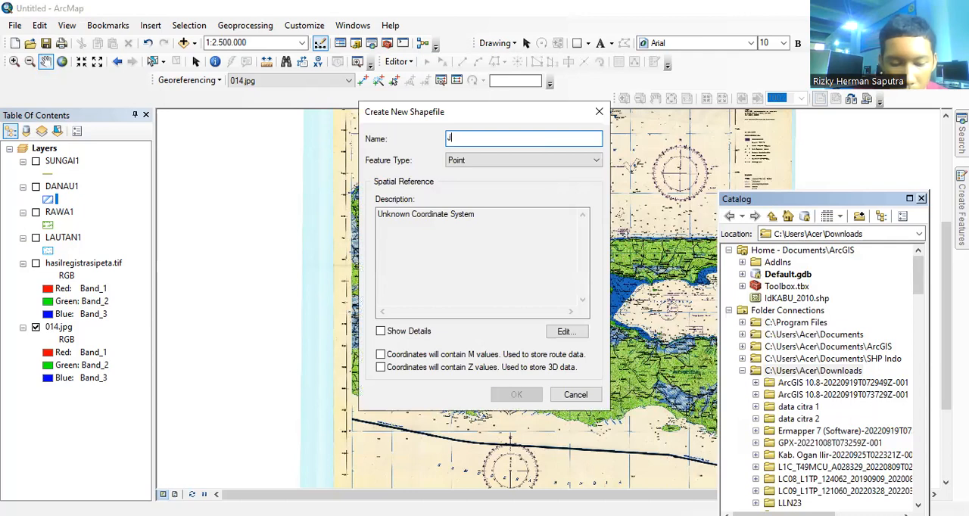
type("TAPAK11")
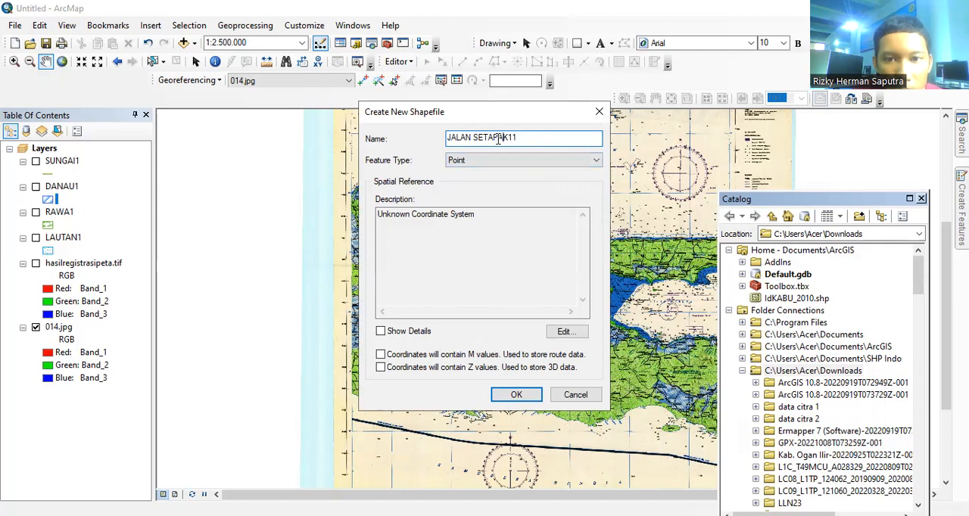
left_click(557, 161)
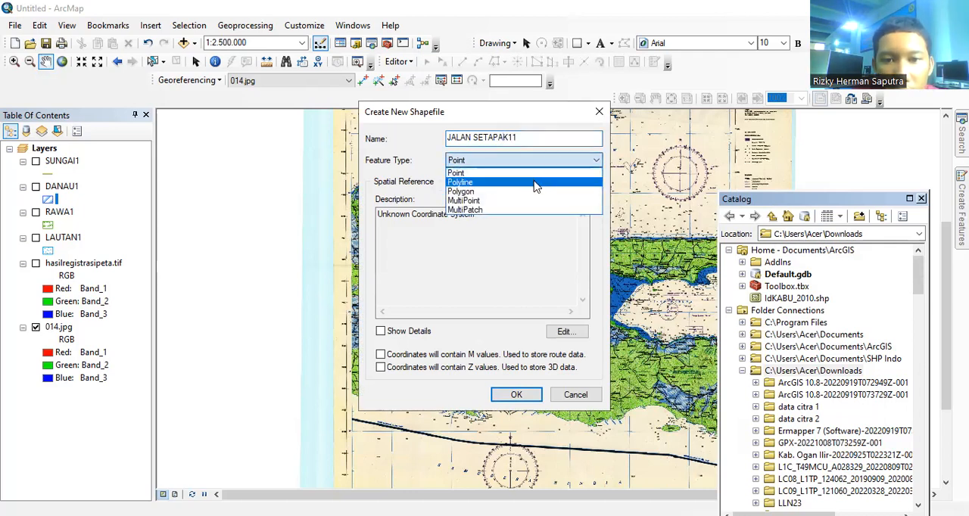
left_click(534, 184)
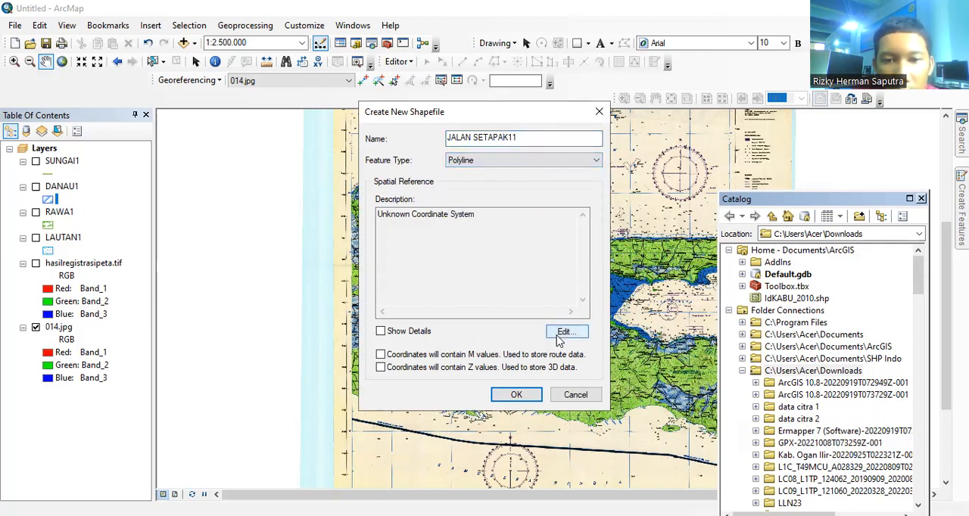
Step: Assign WGS 1984 to JALAN SETAPAK11, enable M and Z values, create the shapefile and close the Catalog
left_click(561, 333)
left_click(415, 156)
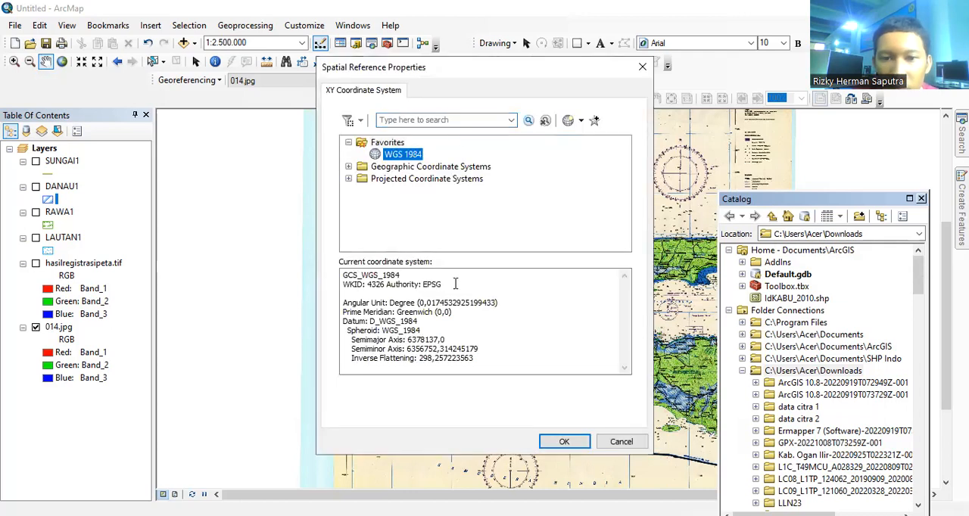
left_click(544, 442)
left_click(381, 355)
left_click(381, 368)
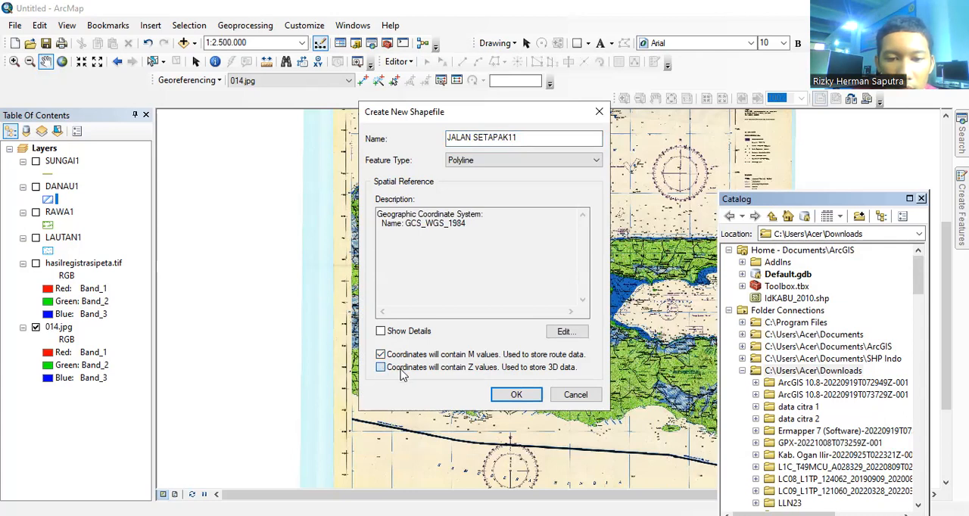
left_click(506, 396)
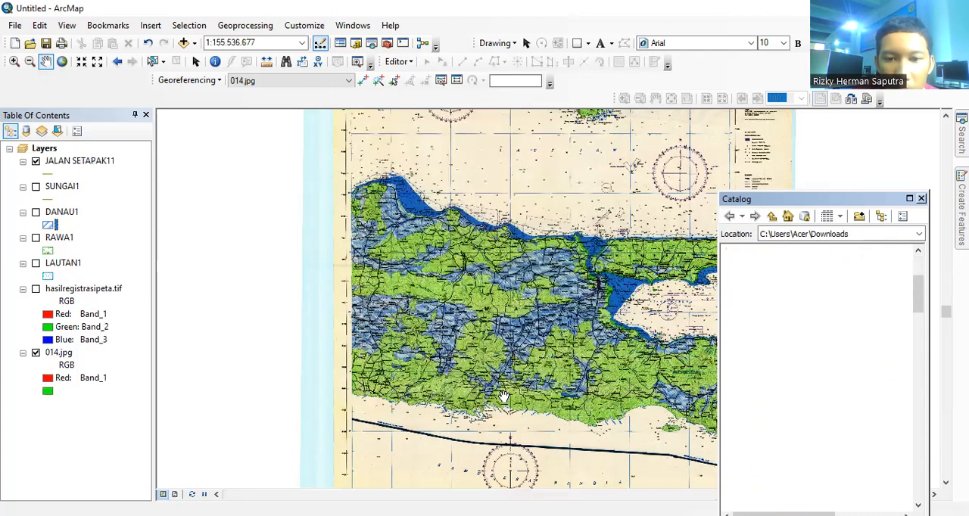
left_click(922, 199)
Step: Start an edit session on the southwest land area and set up line construction with the JALAN SETAPAK11 feature template
left_click(14, 61)
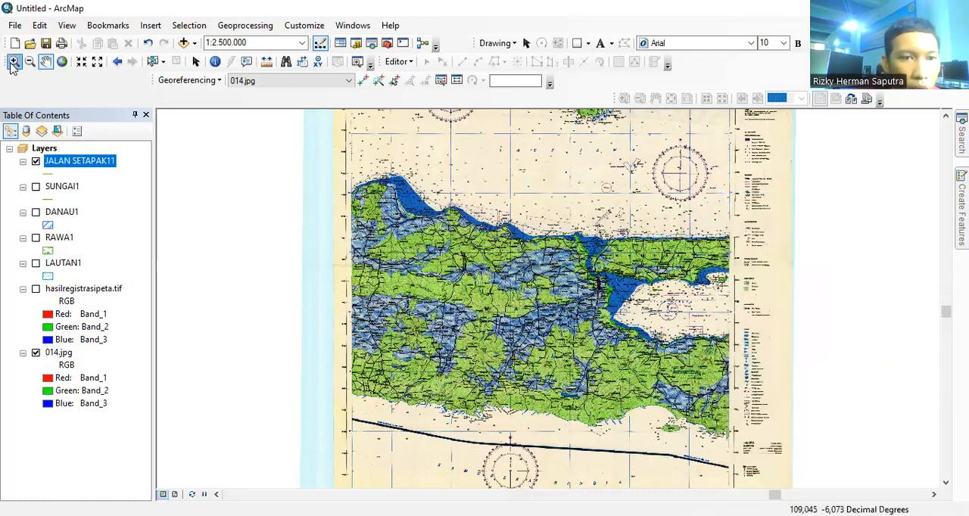
left_click_drag(381, 263, 614, 407)
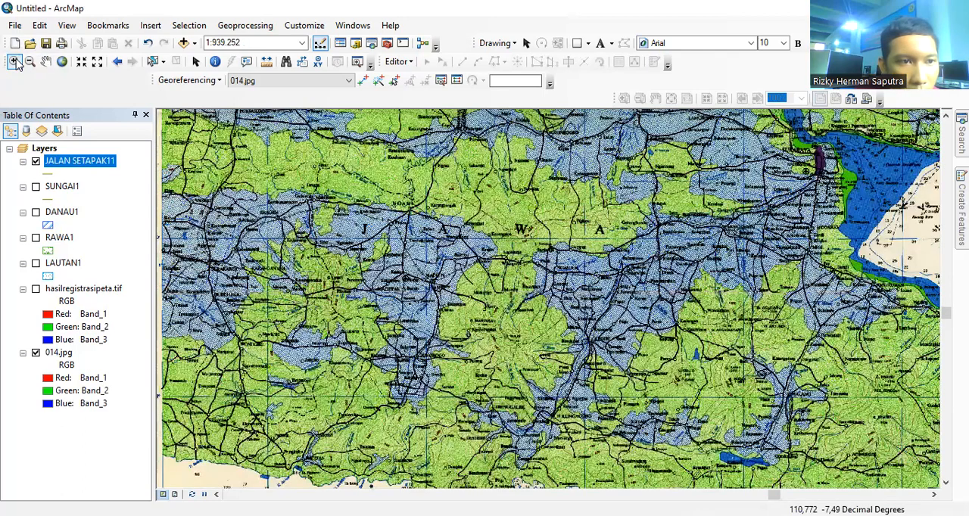
left_click(44, 62)
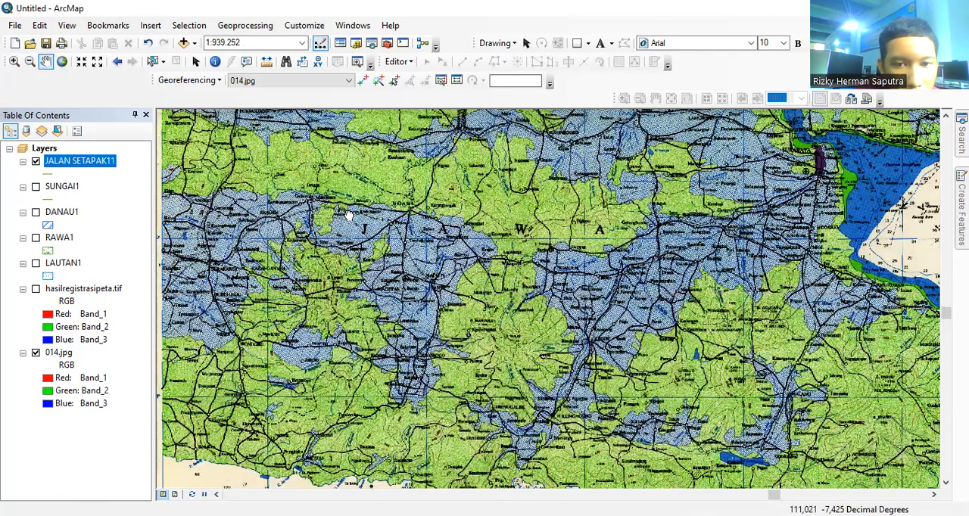
left_click_drag(229, 304, 351, 197)
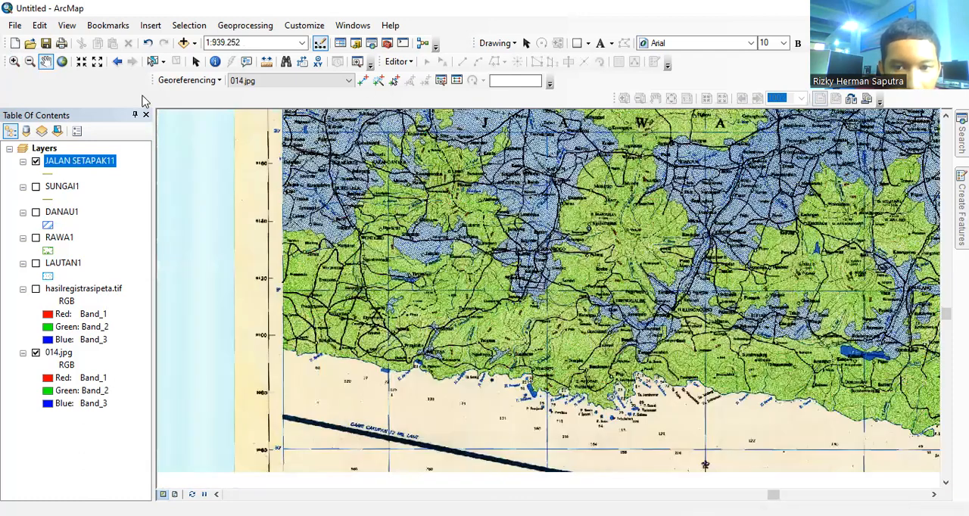
left_click(14, 63)
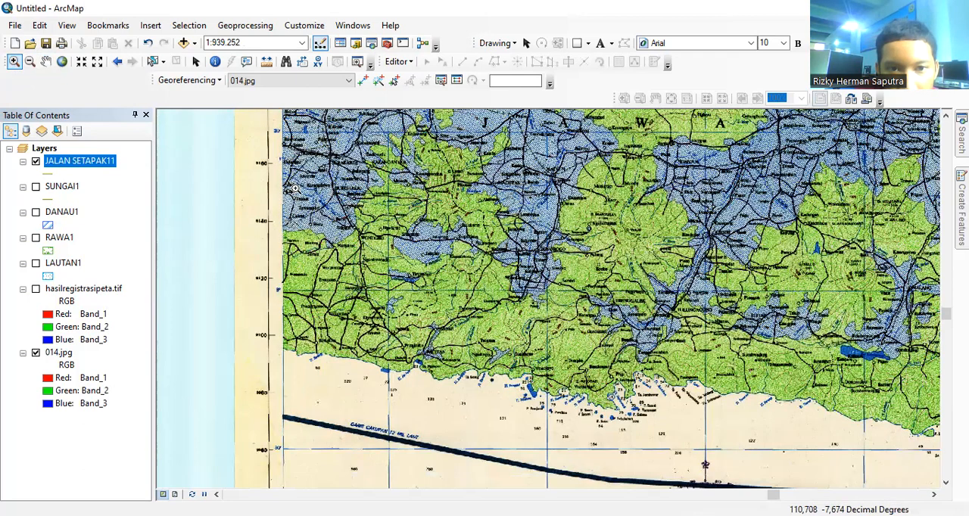
left_click_drag(304, 348, 668, 391)
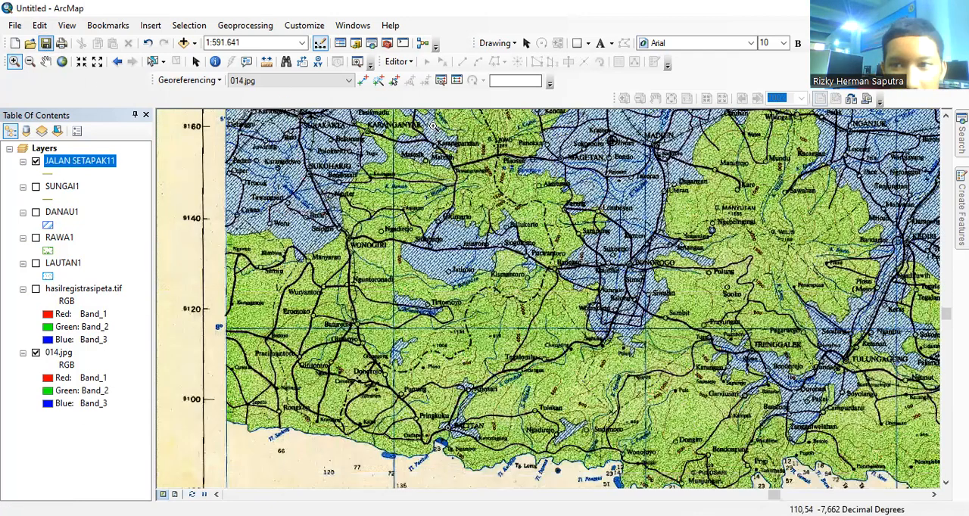
left_click(961, 210)
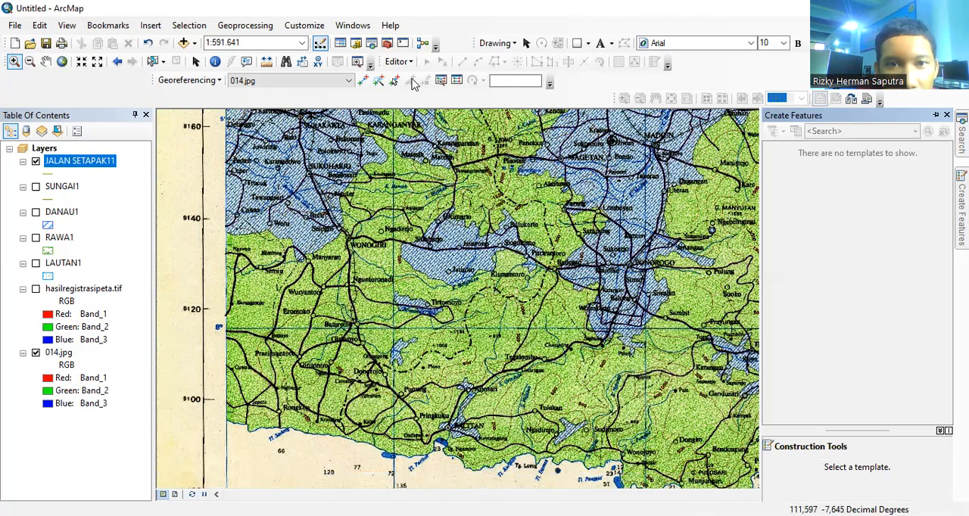
left_click(405, 65)
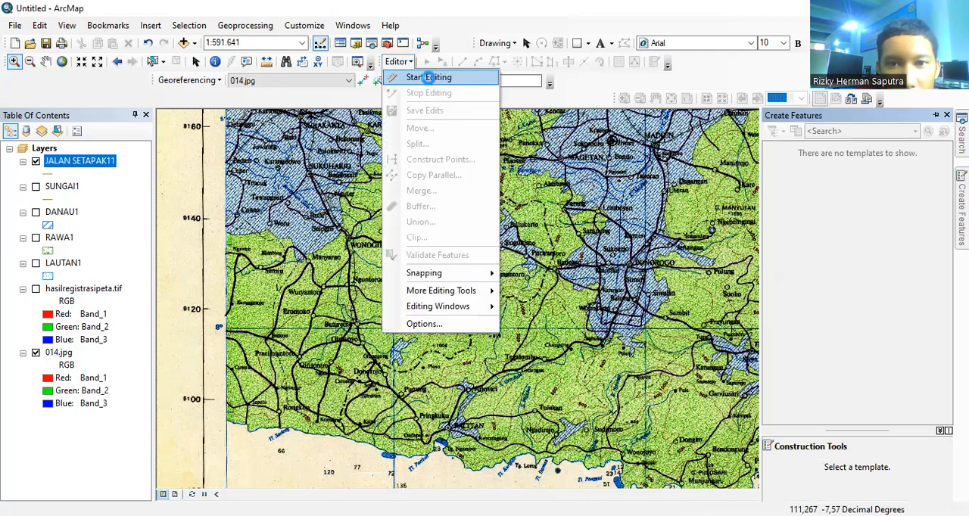
left_click(390, 76)
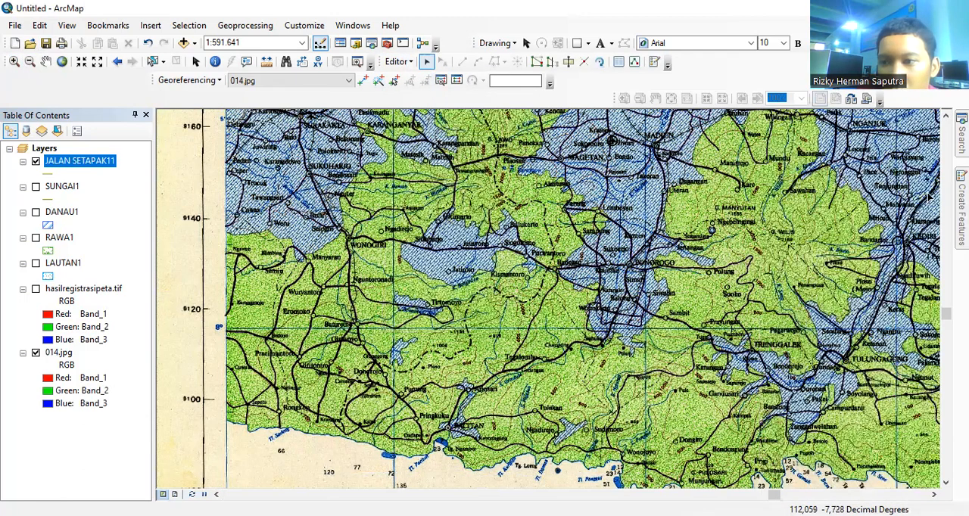
left_click(961, 199)
left_click(837, 178)
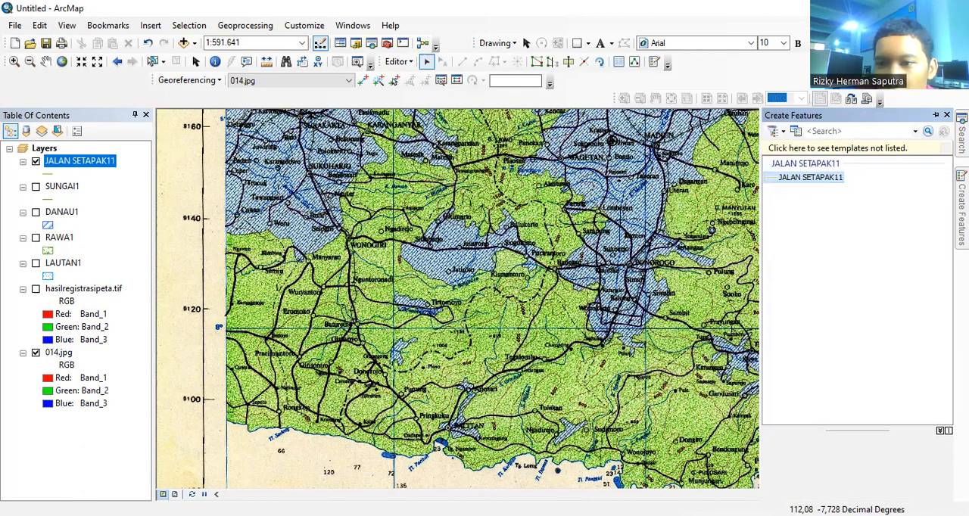
left_click(796, 468)
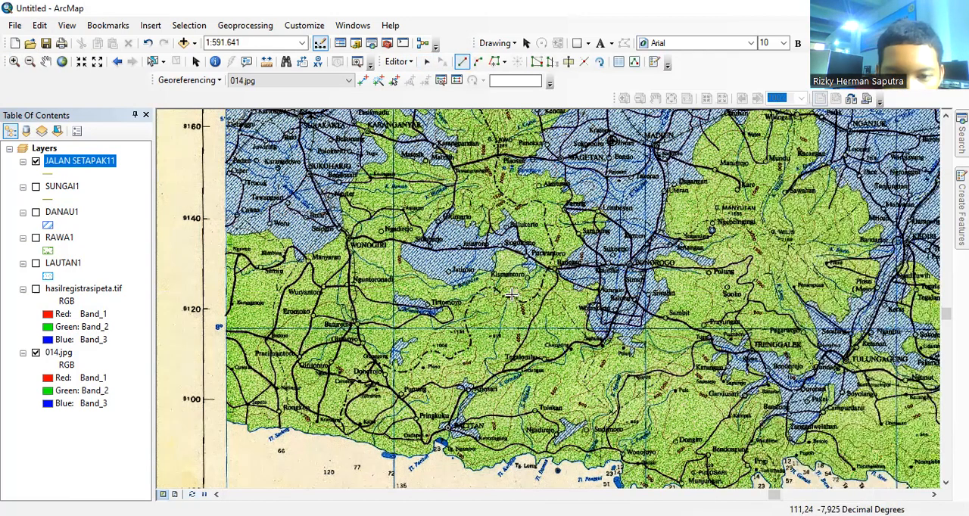
Step: Digitize a JALAN SETAPAK11 line from south of Kismantoro southwest to the 8° gridline
left_click(507, 298)
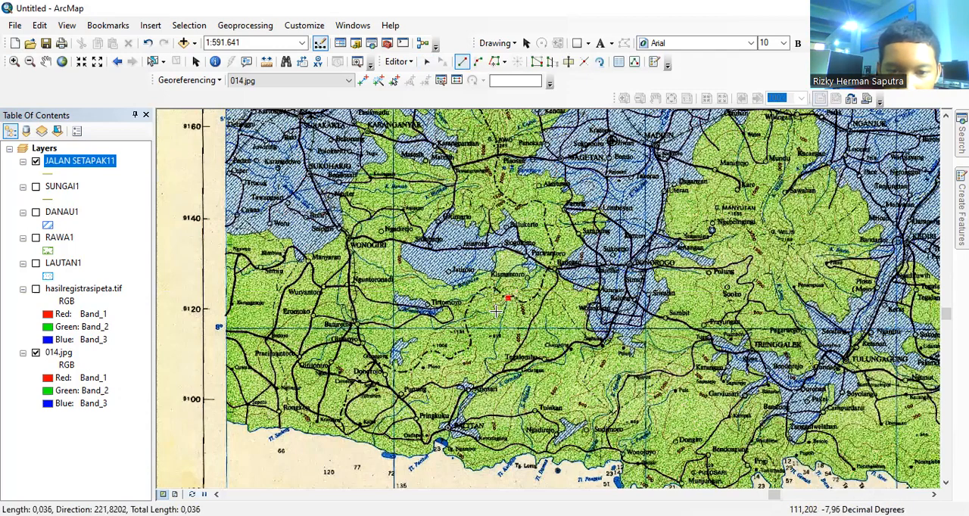
left_click(494, 305)
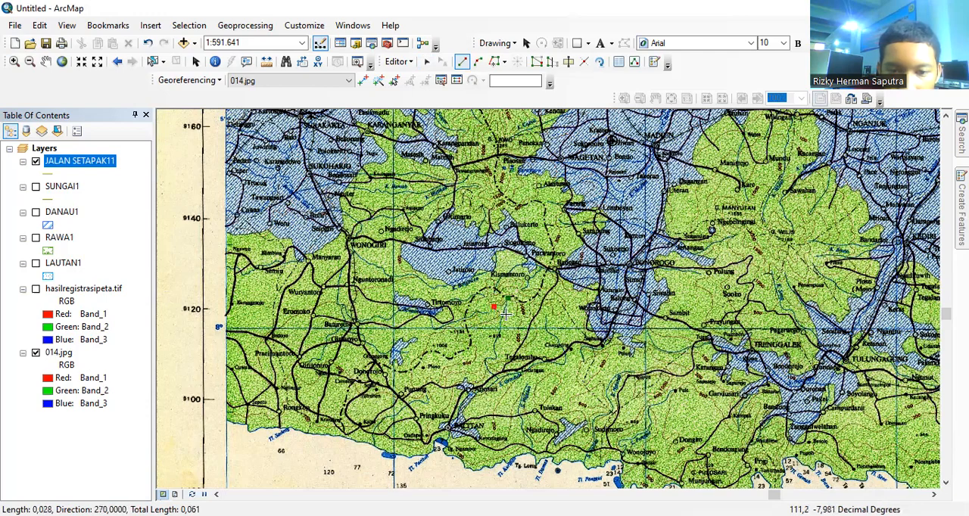
left_click(496, 313)
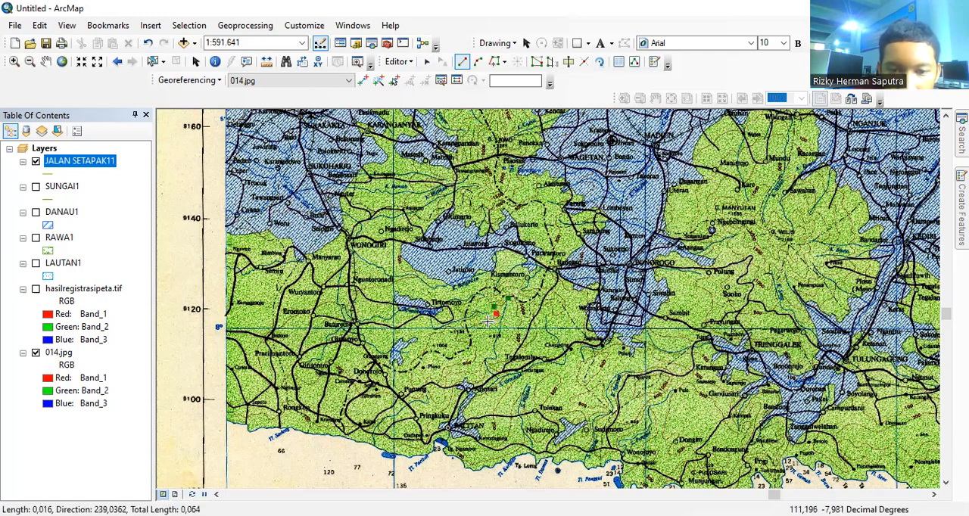
left_click(458, 328)
double_click(459, 328)
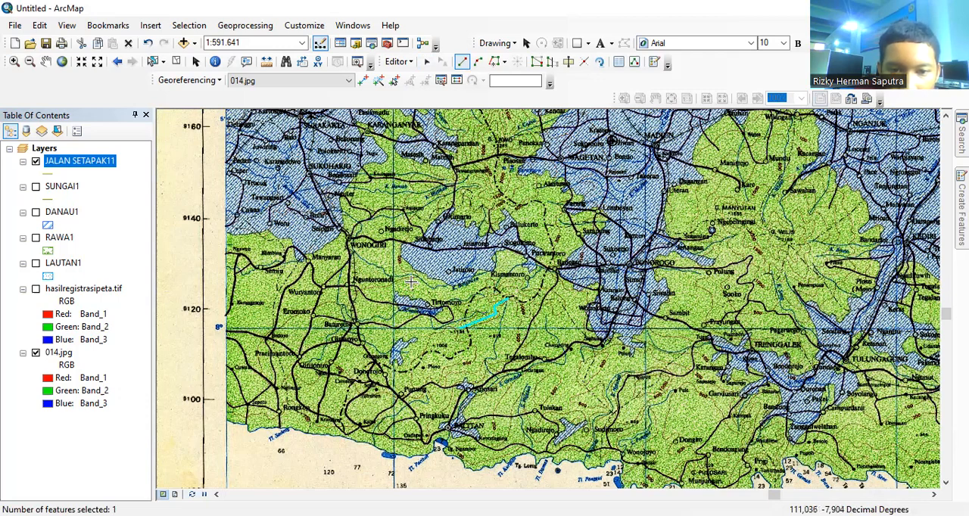
Step: Trace two JALAN SETAPAK11 lines with streamed vertices: one past Nguntoronadi, one curving from Eromoko southwest past Pracimantoro
right_click(410, 280)
left_click(448, 246)
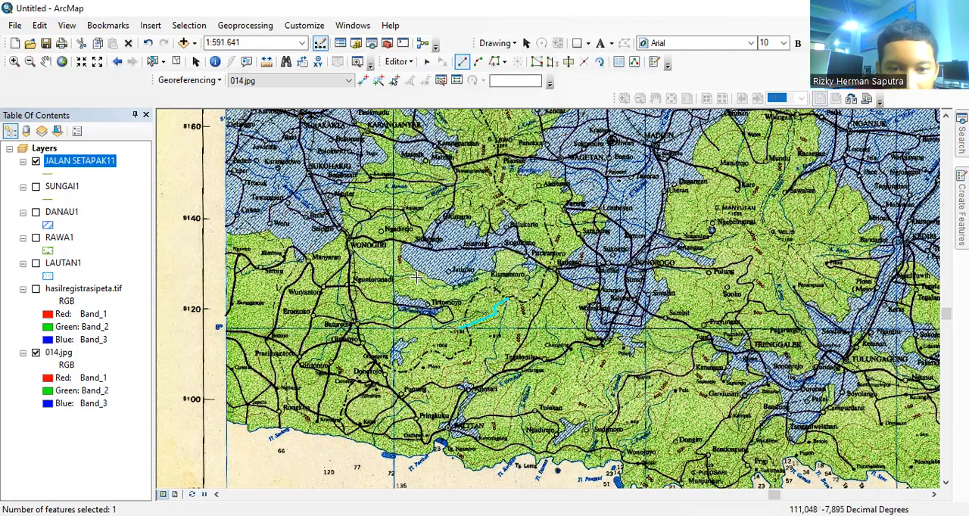
left_click(417, 278)
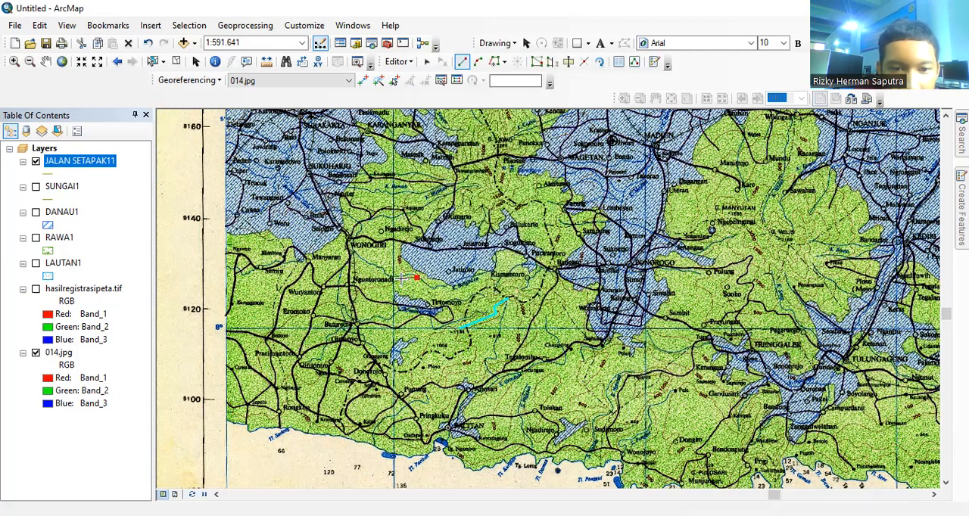
double_click(339, 302)
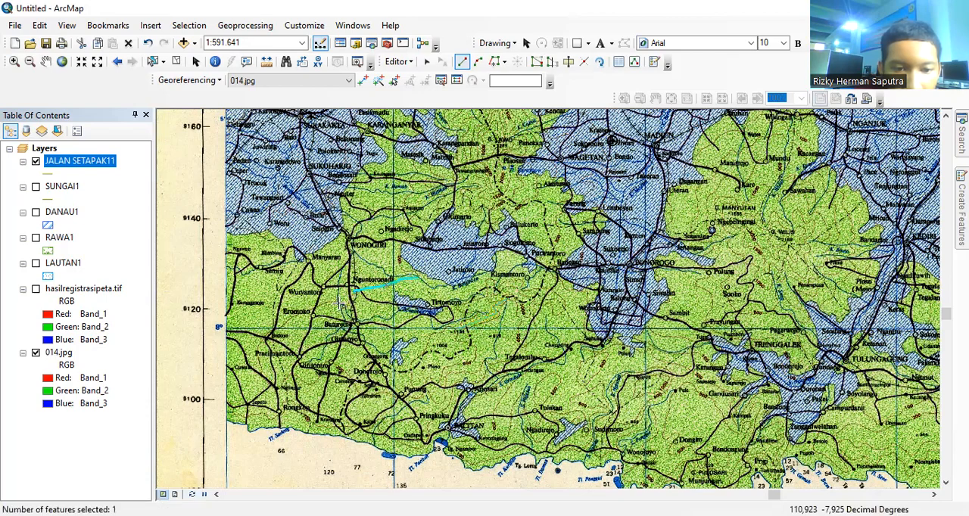
left_click(333, 302)
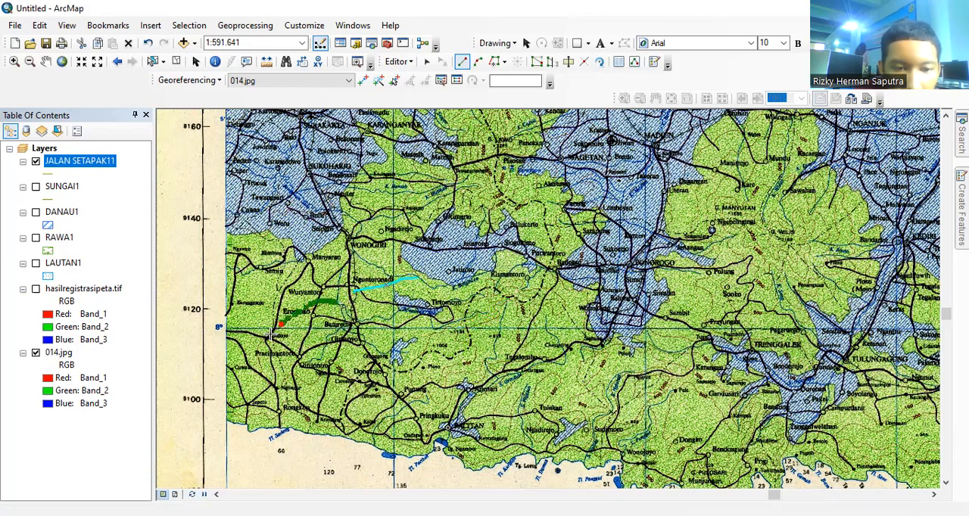
double_click(259, 362)
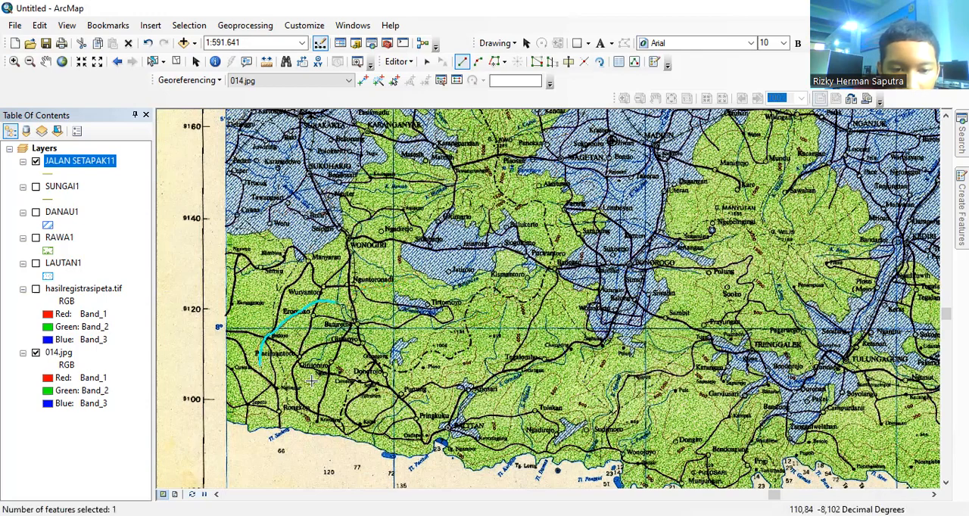
Step: Trace two more JALAN SETAPAK11 lines: a short one just south of Giritontro and a winding one north of Pringkuku and Pacitan
left_click(297, 377)
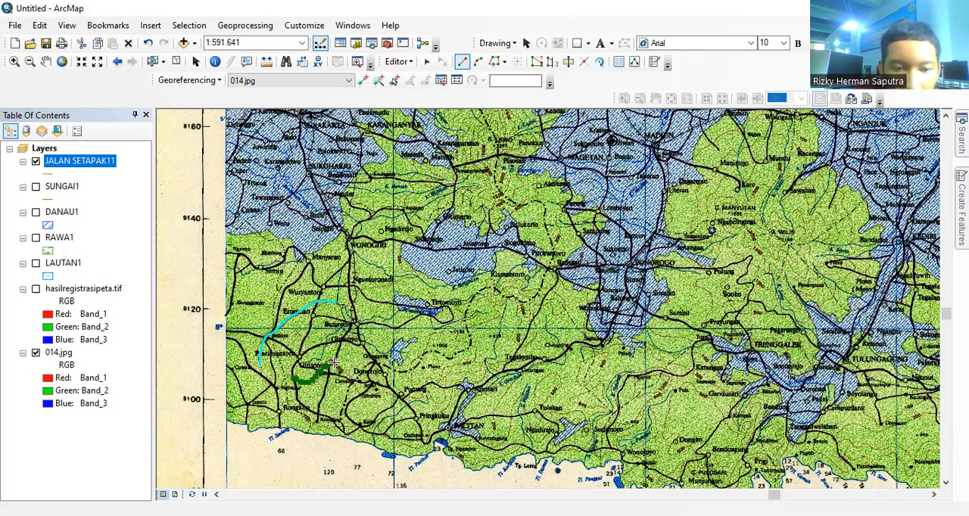
double_click(334, 365)
left_click(410, 376)
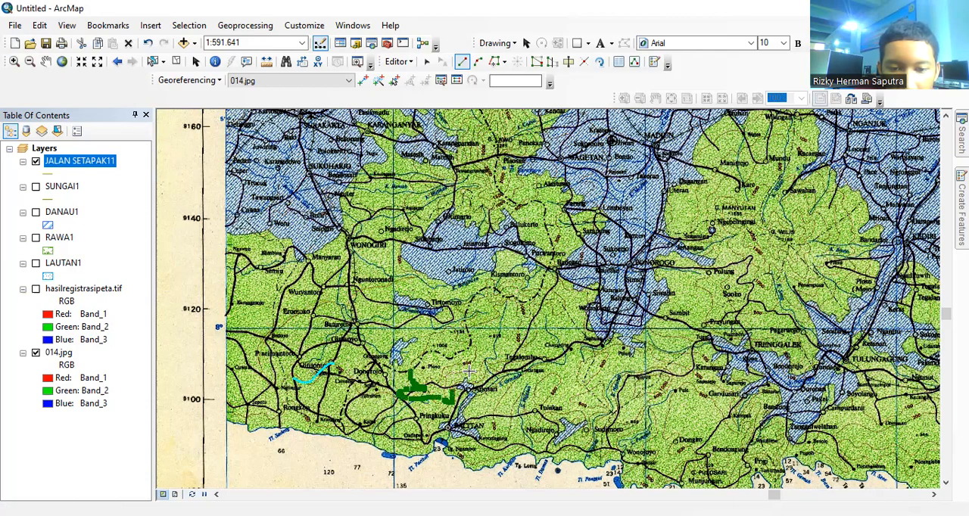
double_click(468, 371)
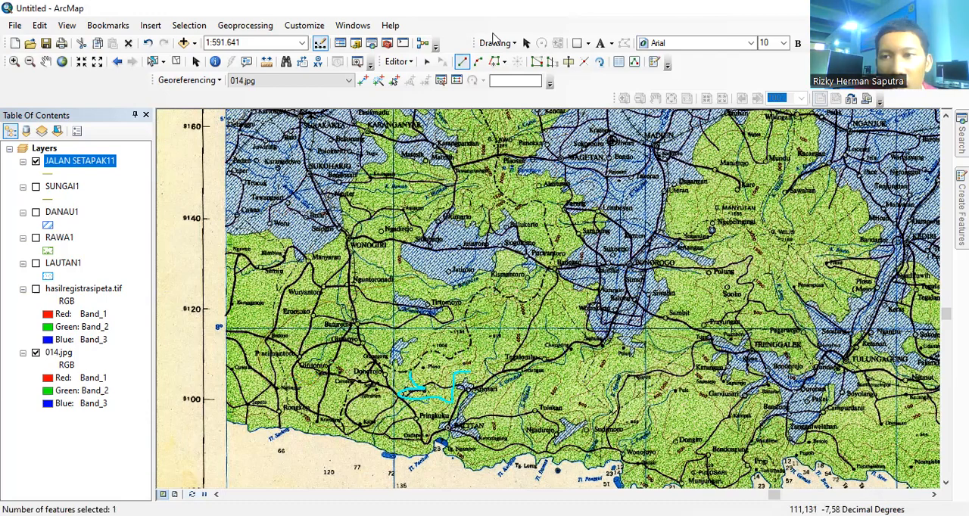
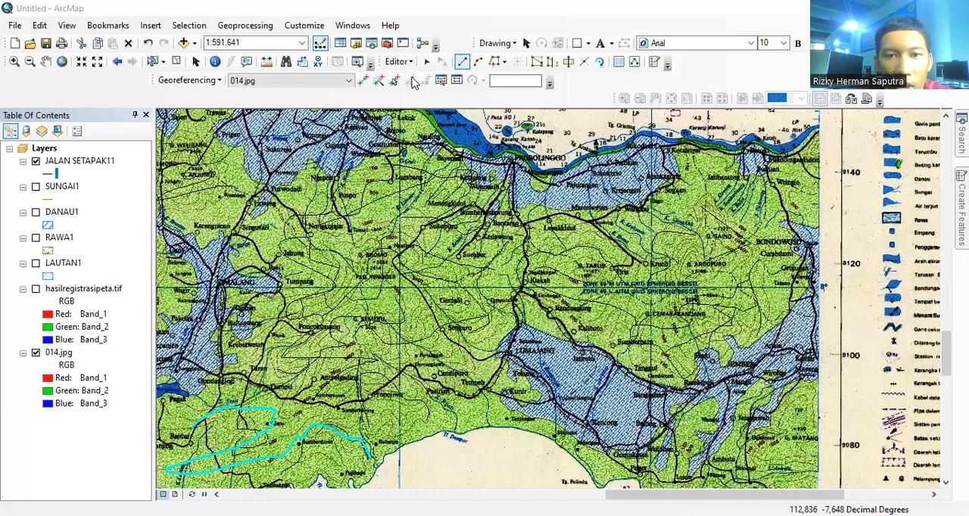
Step: Save the digitized JALAN SETAPAK11 lines and end the edit session
left_click(399, 61)
left_click(420, 112)
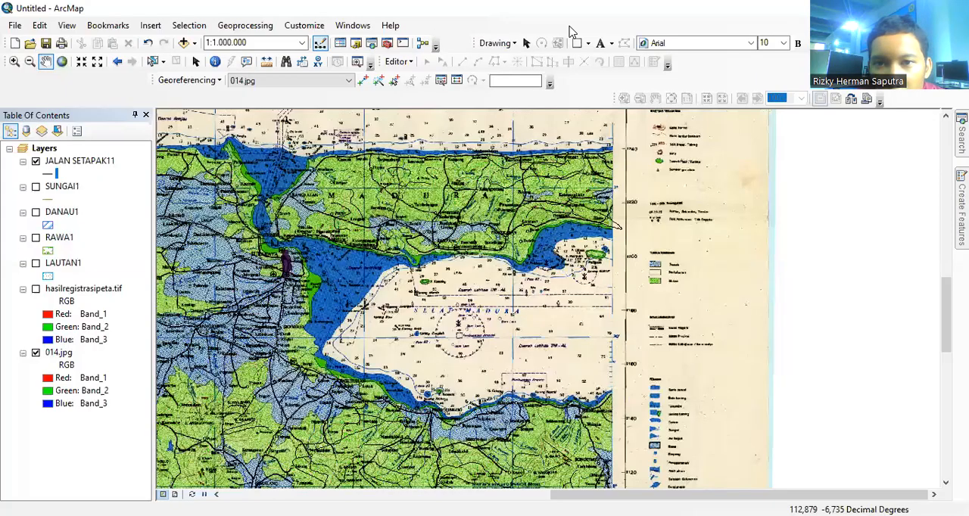
Step: Start a new shapefile in the connected Downloads folder, named HUTAN, with the Polygon feature type
left_click(355, 43)
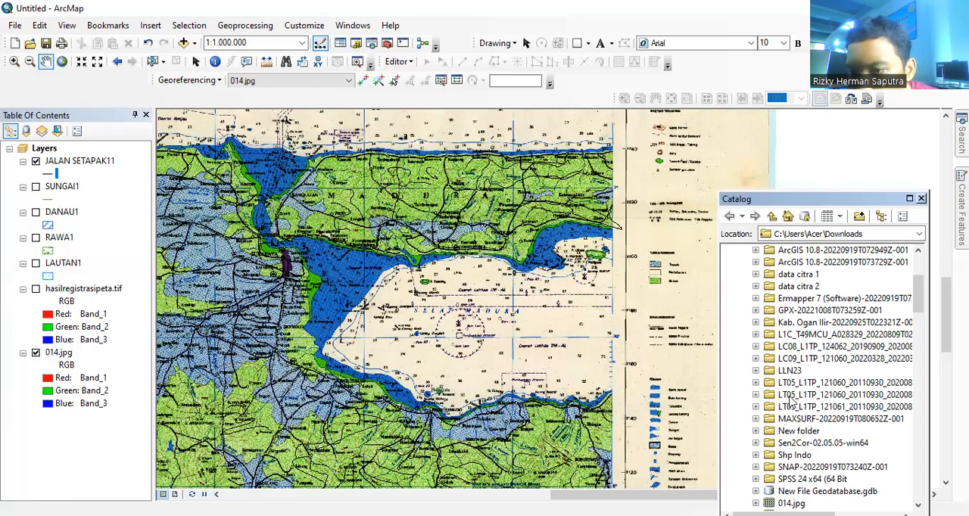
scroll(841, 348, "up", 2)
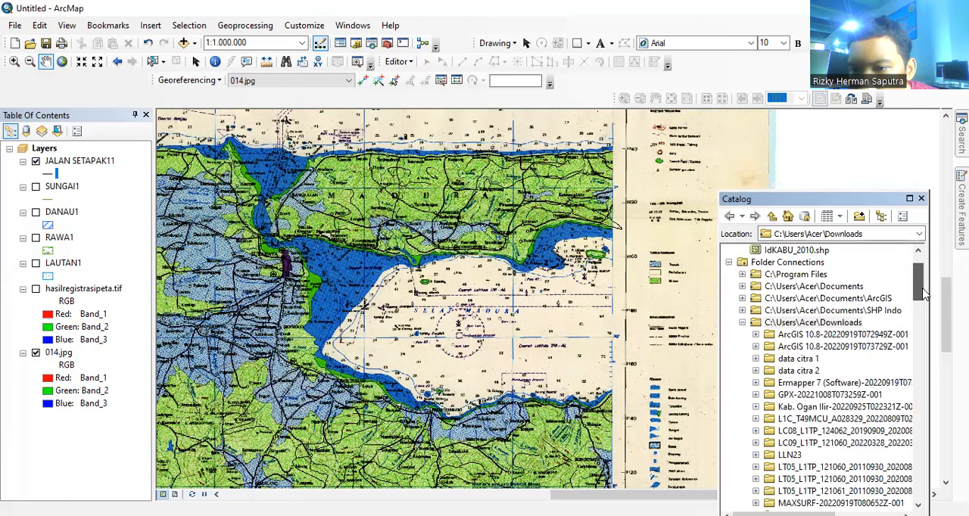
right_click(847, 323)
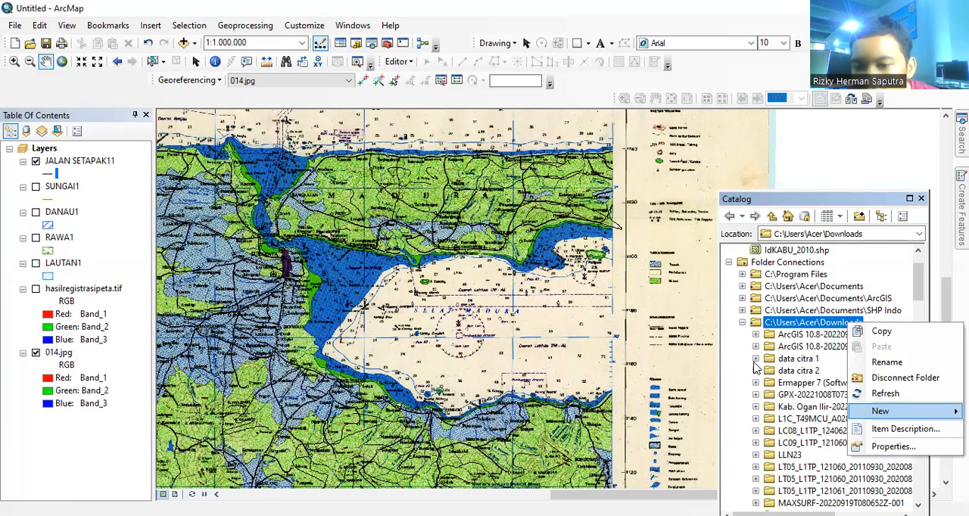
key("BackSpace")
type("HUTA")
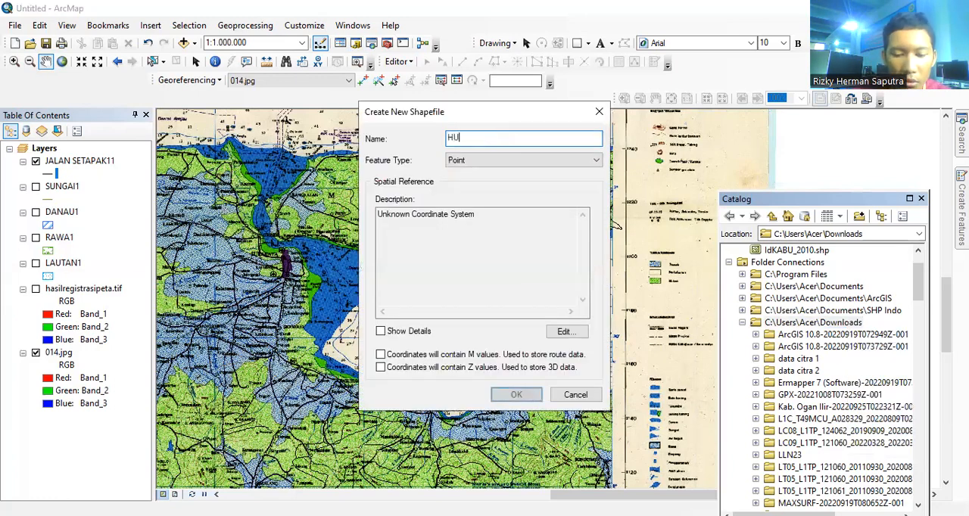
left_click(523, 161)
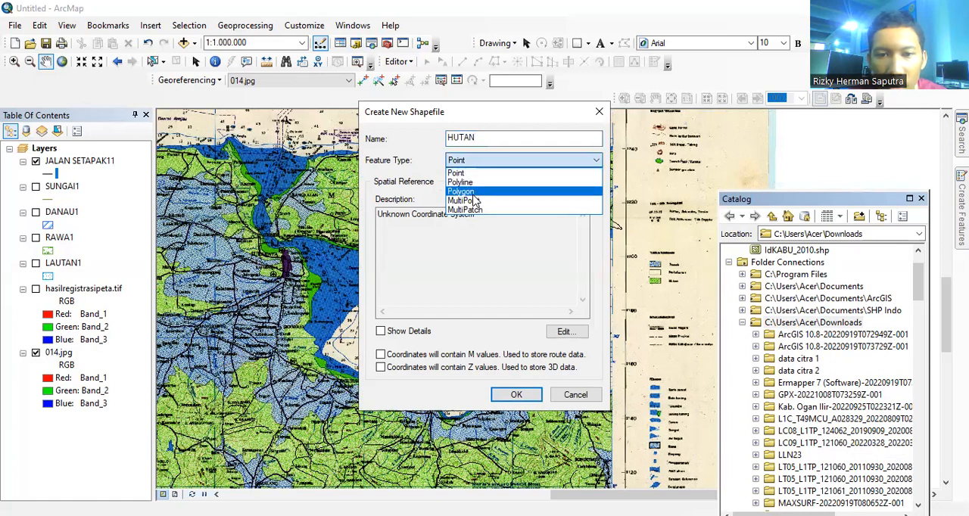
left_click(473, 193)
Step: Assign WGS 1984 to the HUTAN shapefile, enable M and Z values, and create it
left_click(564, 333)
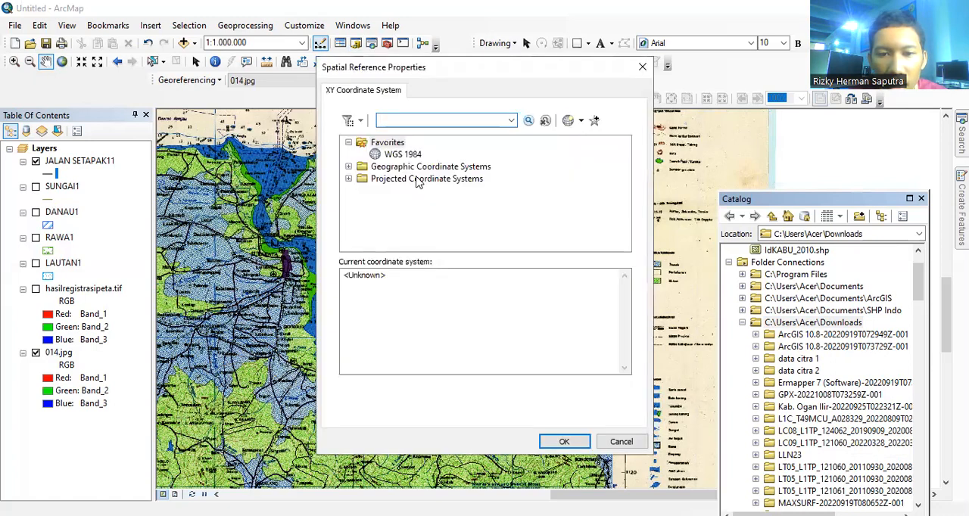
left_click(403, 154)
left_click(561, 442)
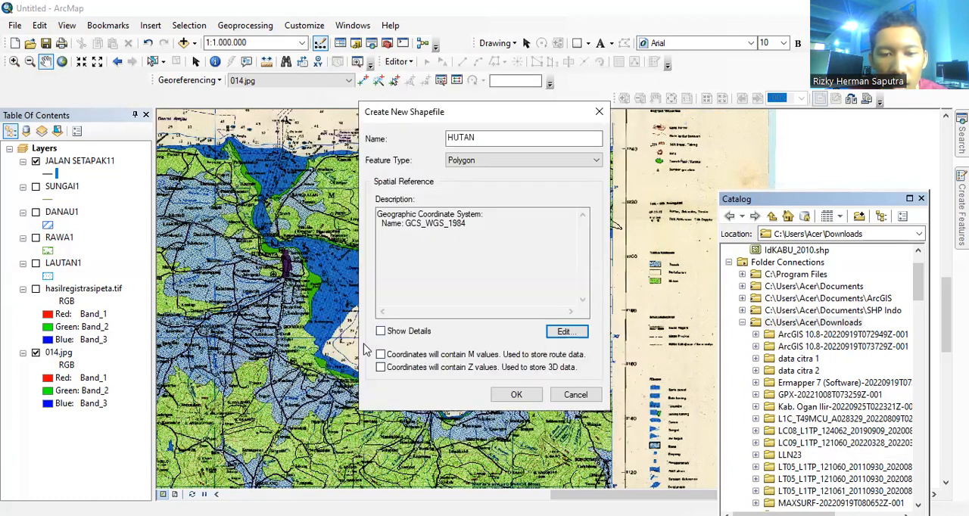
left_click(382, 367)
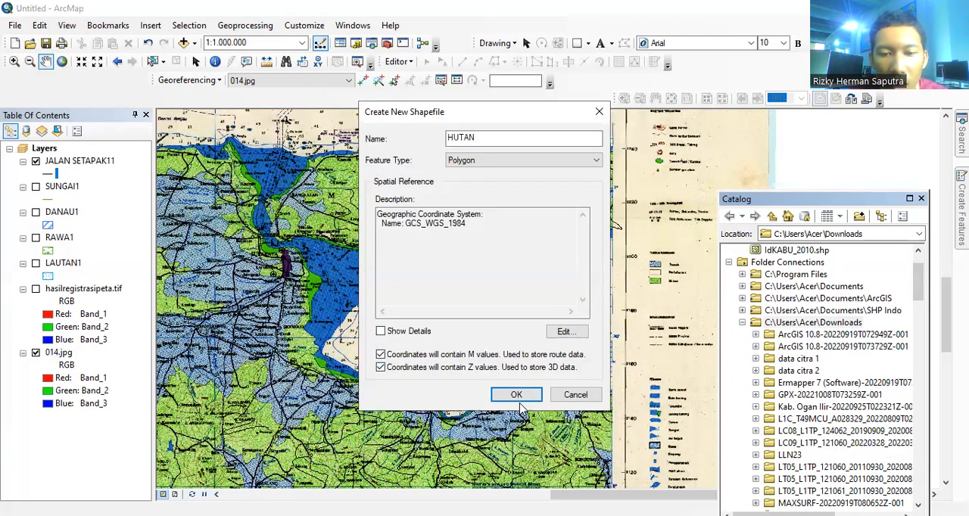
left_click(522, 399)
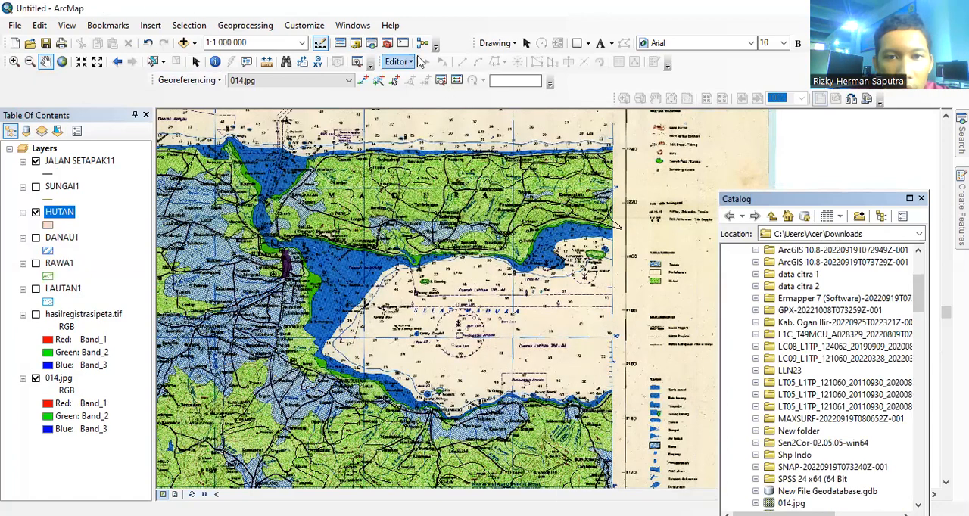
Step: Start an edit session and set up polygon construction with the HUTAN feature template
left_click(399, 62)
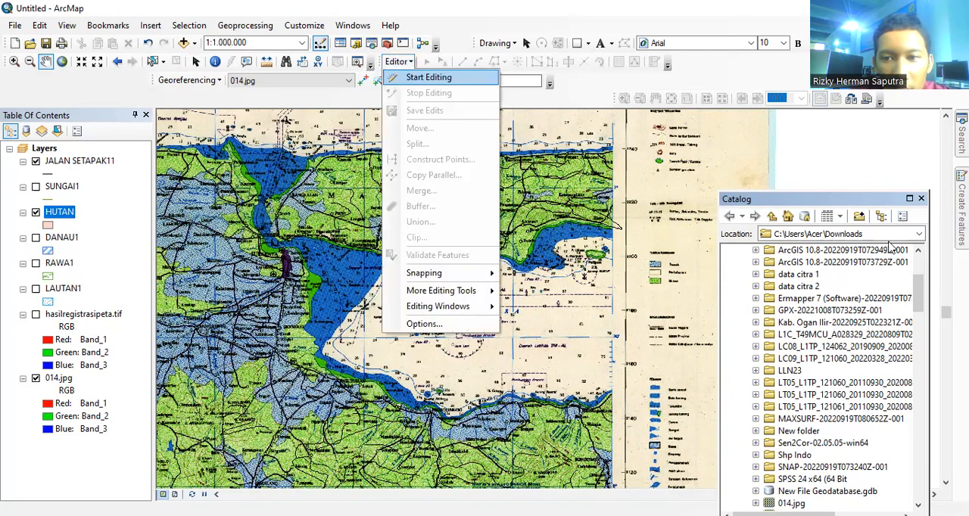
left_click(411, 72)
left_click(922, 198)
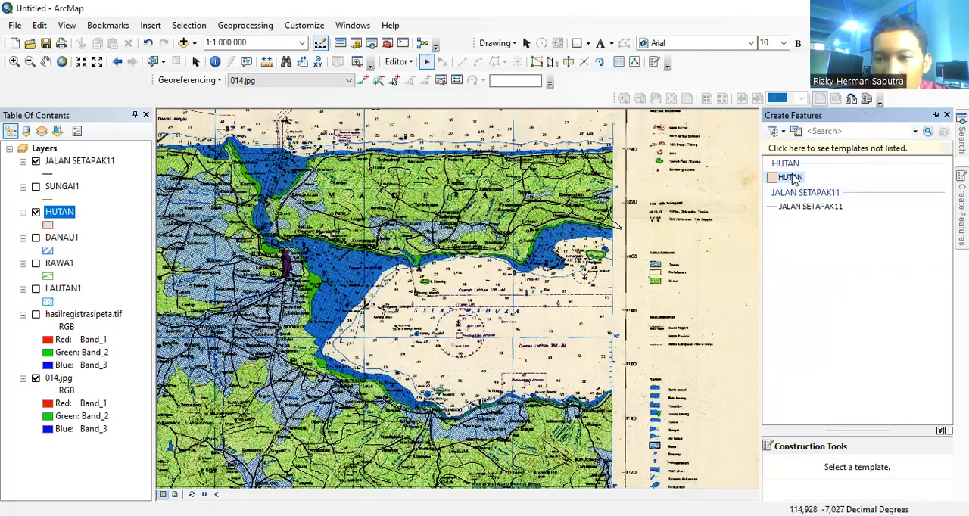
left_click(790, 177)
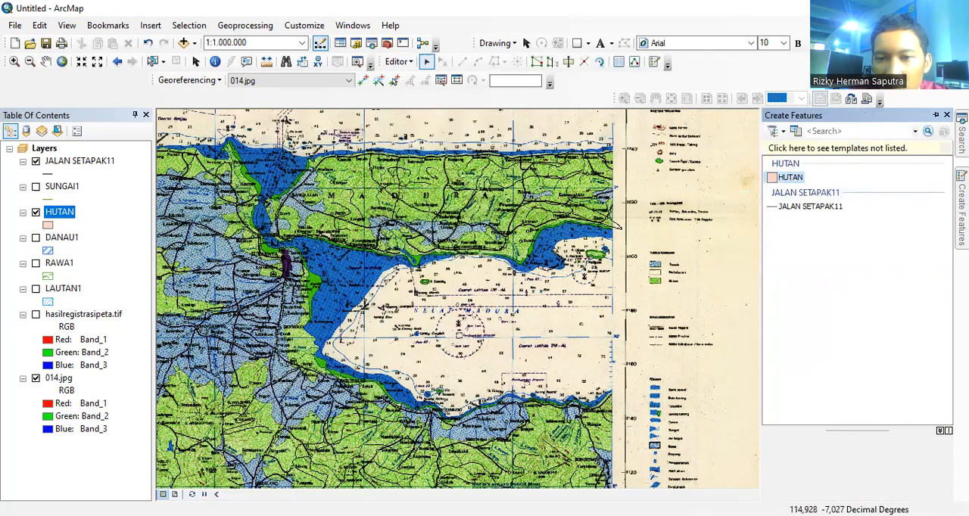
Step: Trace a HUTAN polygon with streamed vertices along Madura's southern coast and around its western end
right_click(613, 221)
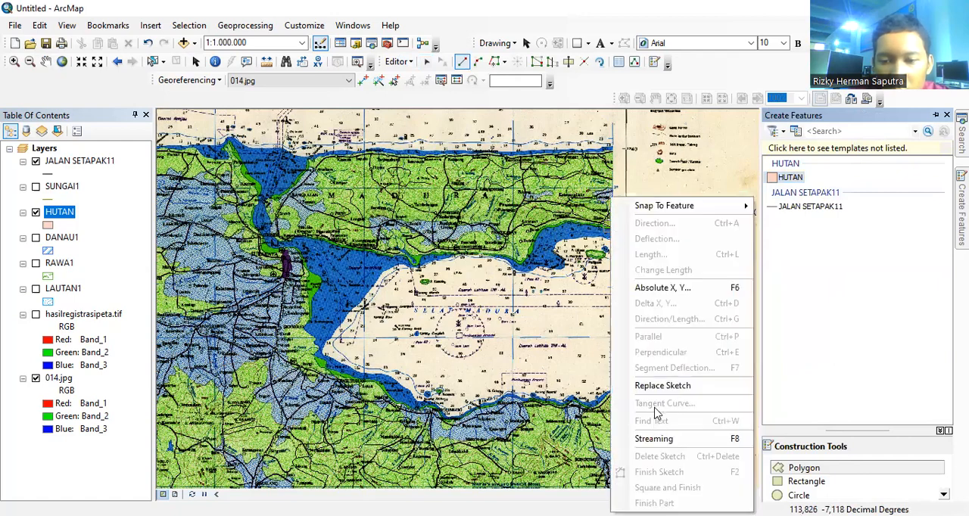
left_click(653, 439)
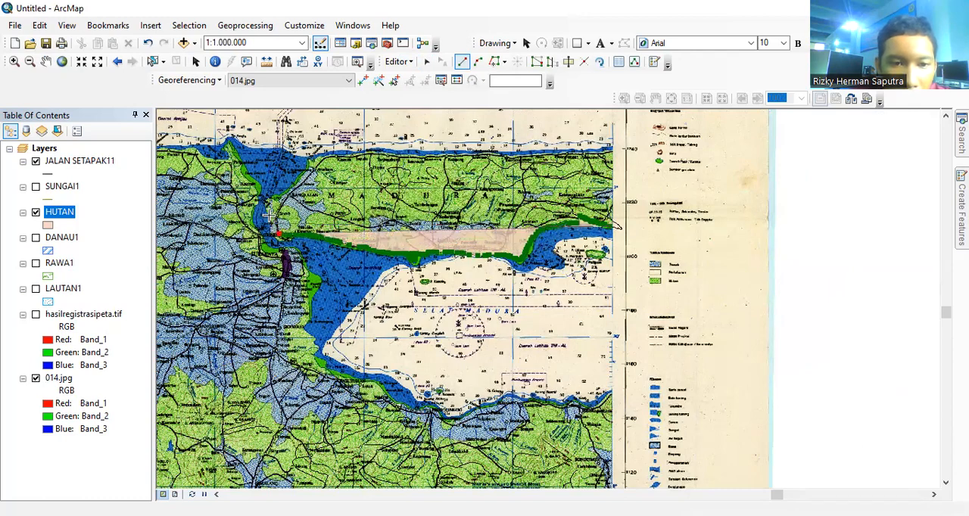
double_click(314, 167)
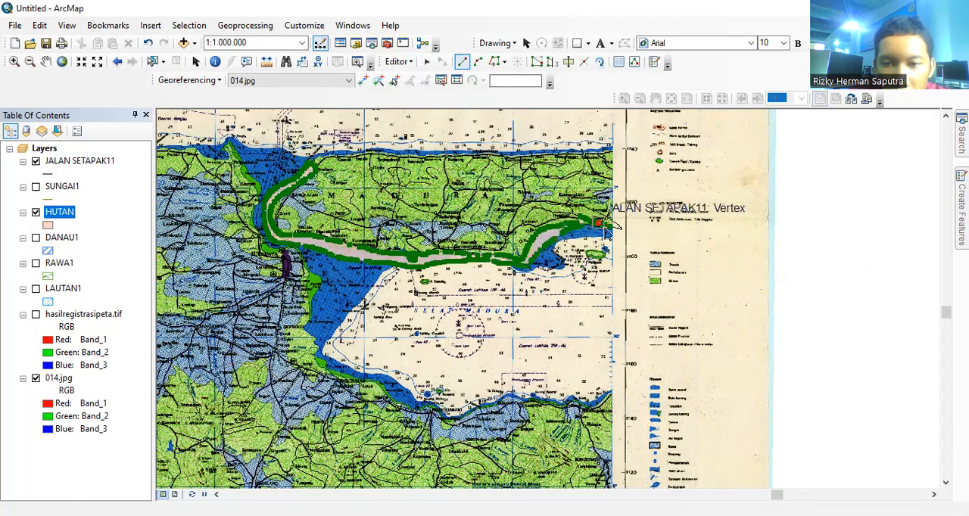
double_click(612, 227)
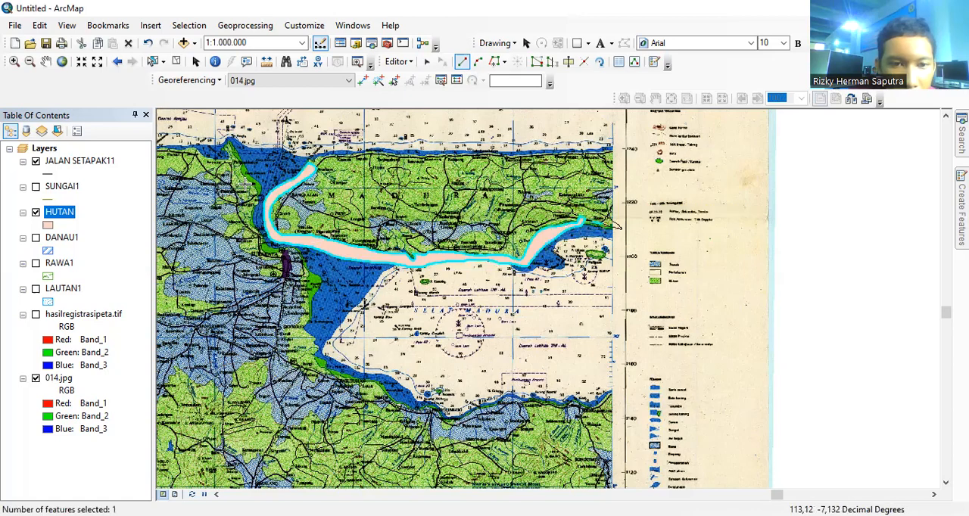
Step: Trace a second HUTAN polygon along the mainland coast west of Madura, from the northern cape south past the strait, undoing stray vertices
left_click(233, 146)
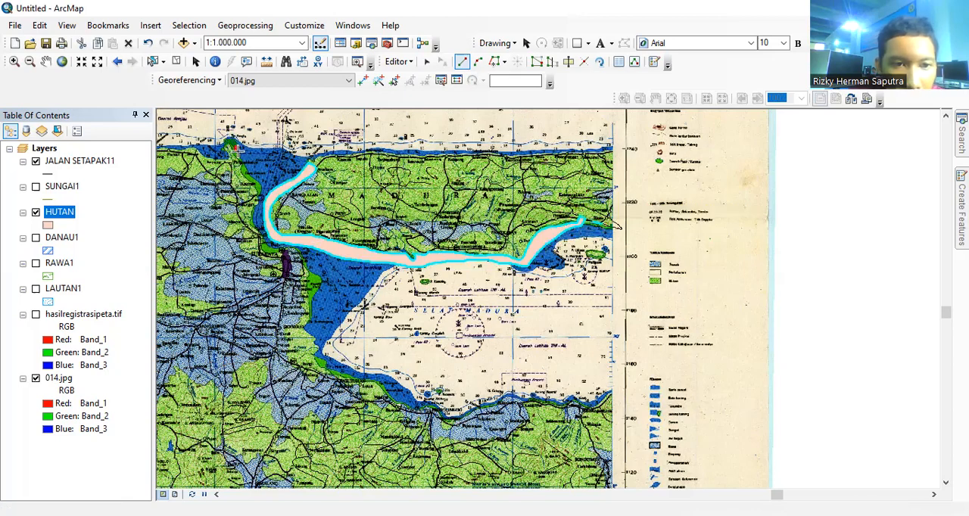
key("ctrl+z")
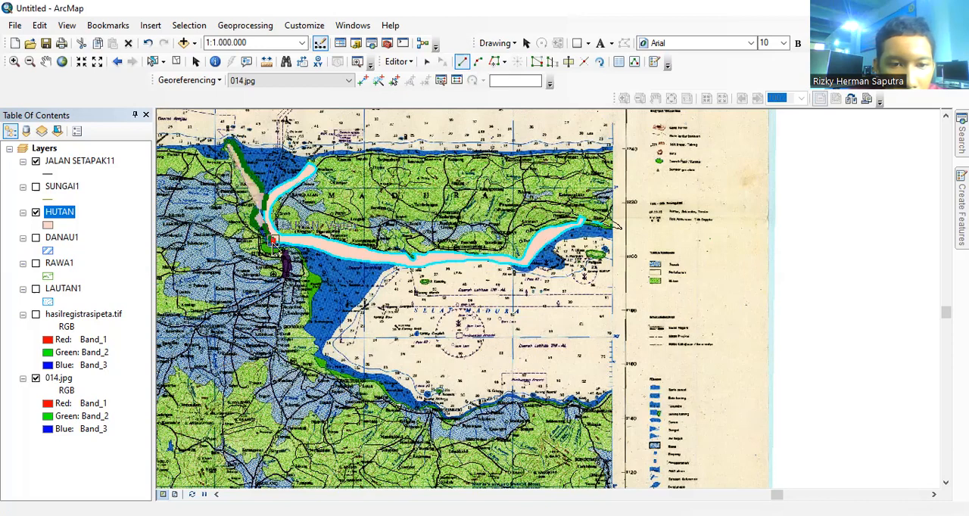
key("ctrl+z")
key("ctrl+z")
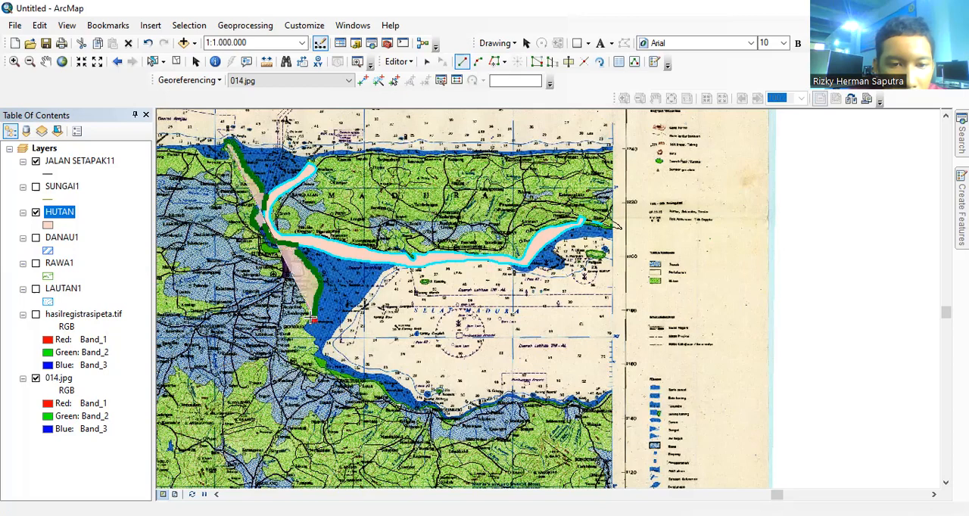
key("ctrl+z")
left_click(284, 255)
left_click(268, 238)
left_click(250, 218)
left_click(246, 179)
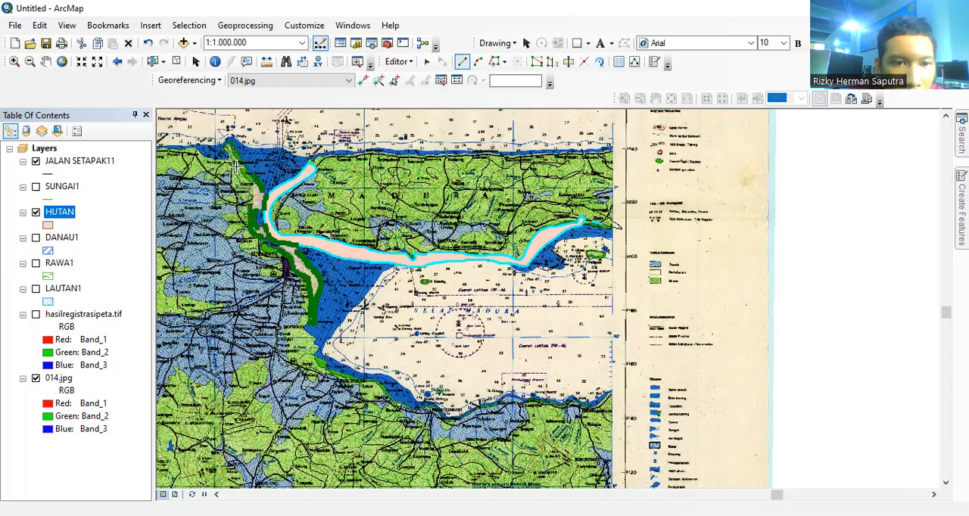
left_click(226, 146)
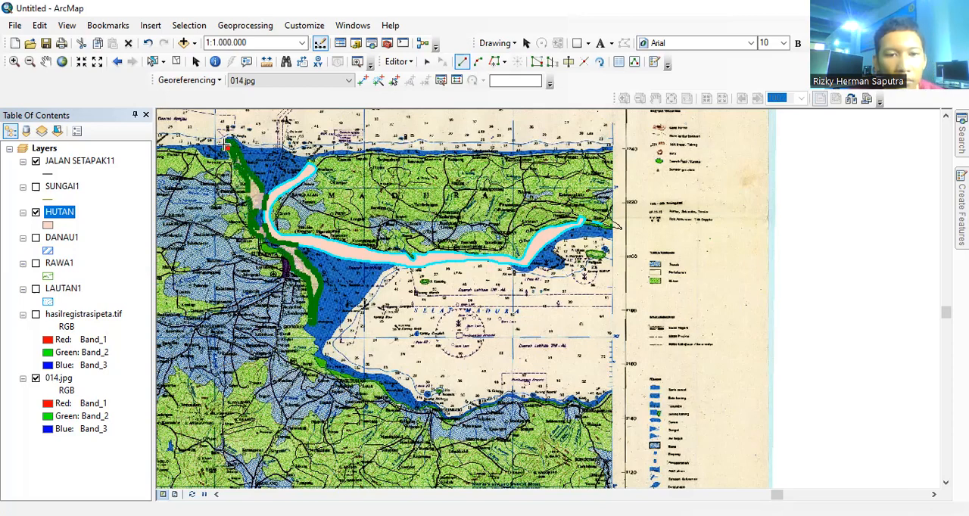
double_click(224, 145)
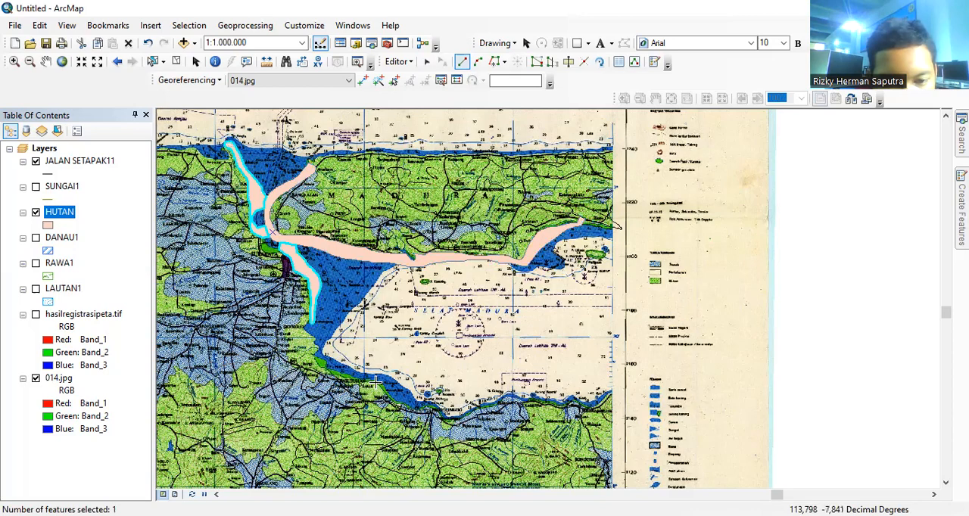
Step: Trace a third HUTAN polygon along the green coastal strip southwest of Selat Madura, save the edits and stop editing
left_click(323, 359)
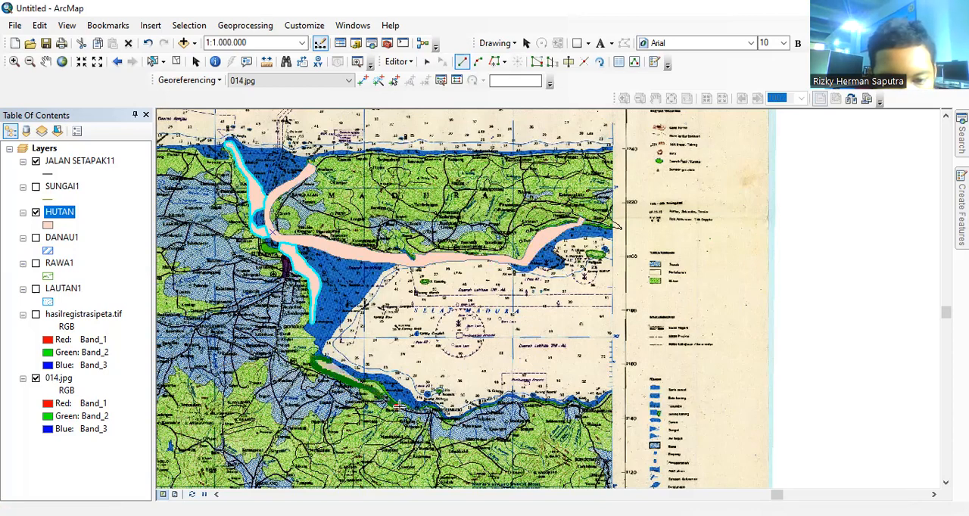
double_click(326, 362)
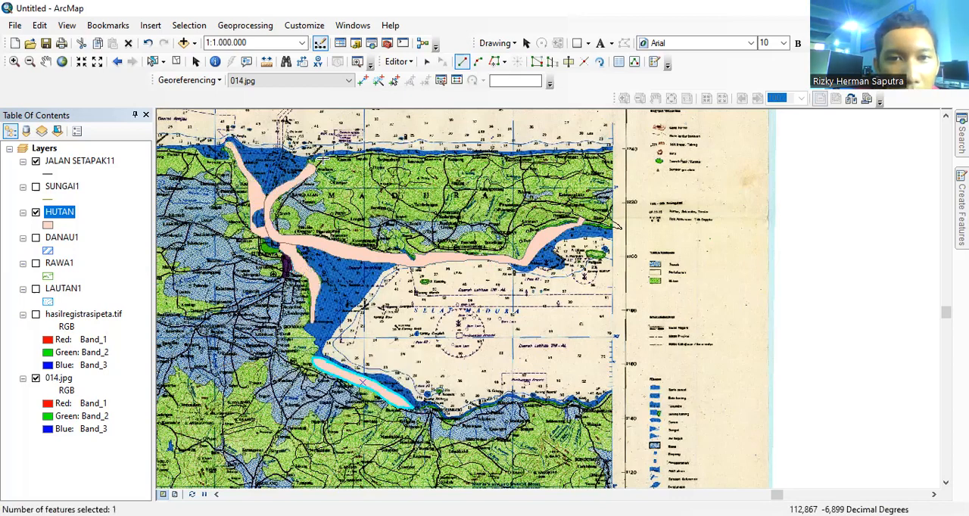
left_click(401, 63)
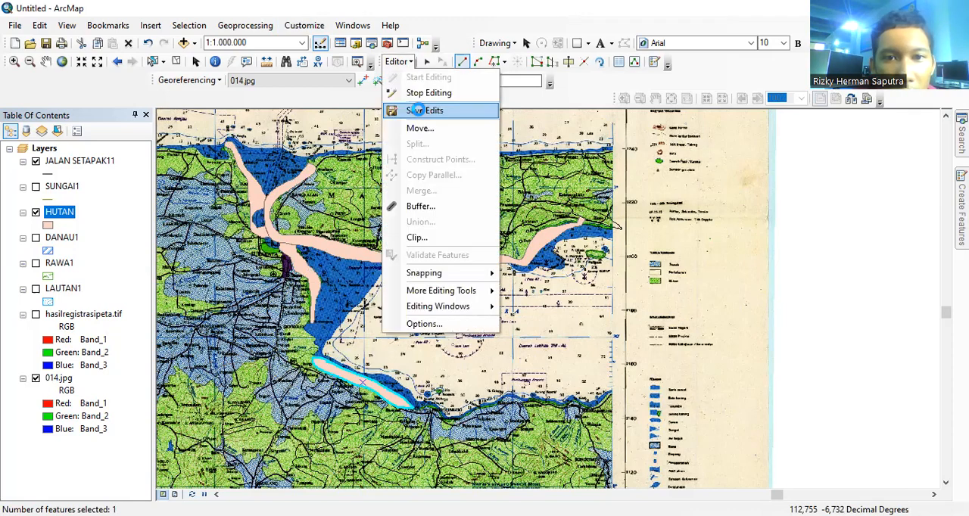
left_click(405, 65)
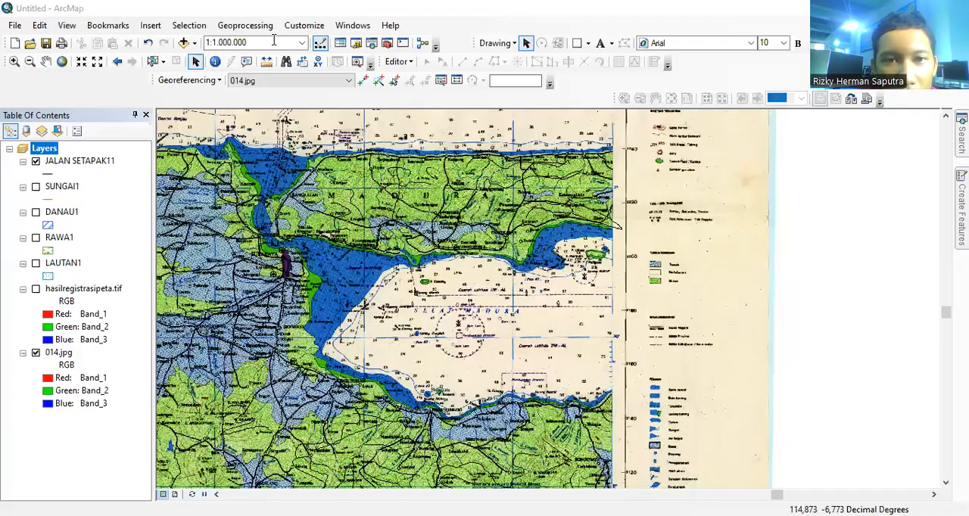
Step: Start a new shapefile in the connected Downloads folder, named BATAS KOTA, with the Polyline feature type
left_click(356, 42)
scroll(920, 279, "up", 2)
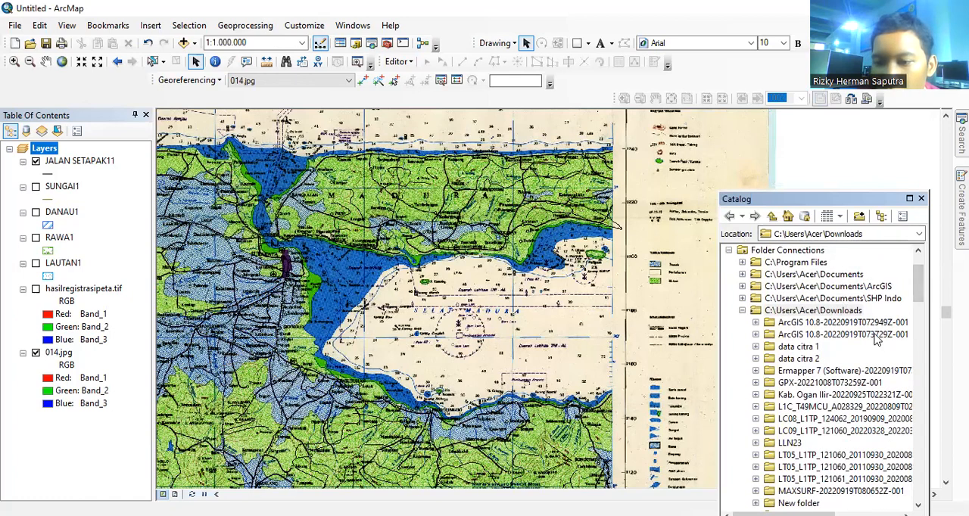
right_click(836, 312)
left_click(884, 399)
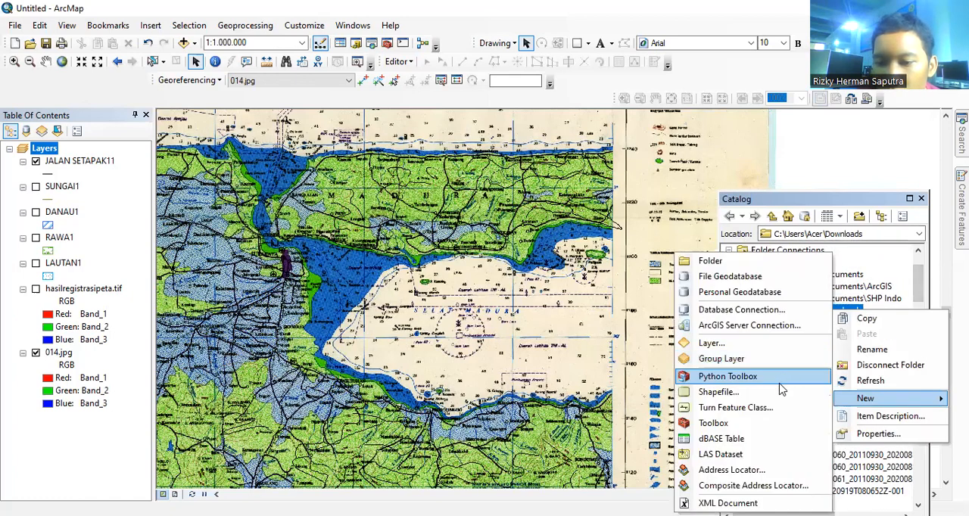
left_click(776, 391)
key("BackSpace")
type("BATAS KOTA")
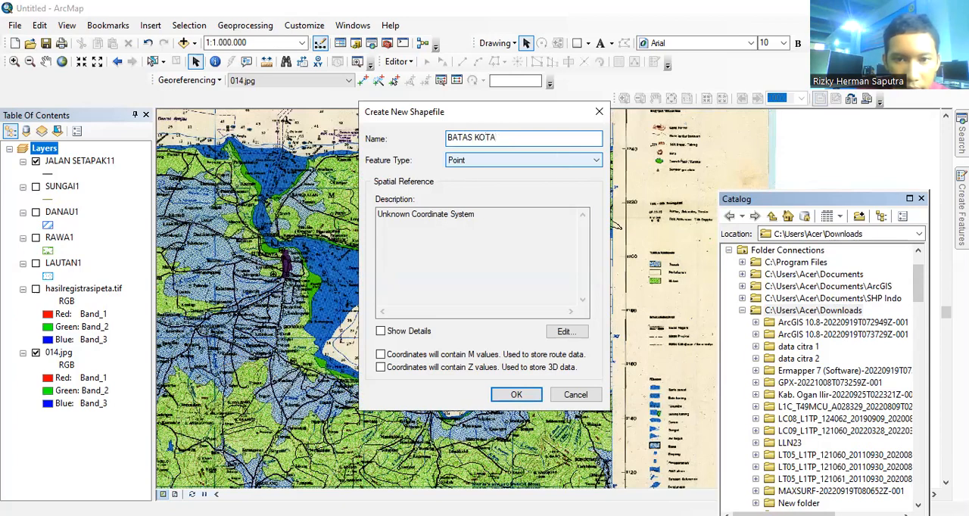
left_click(584, 160)
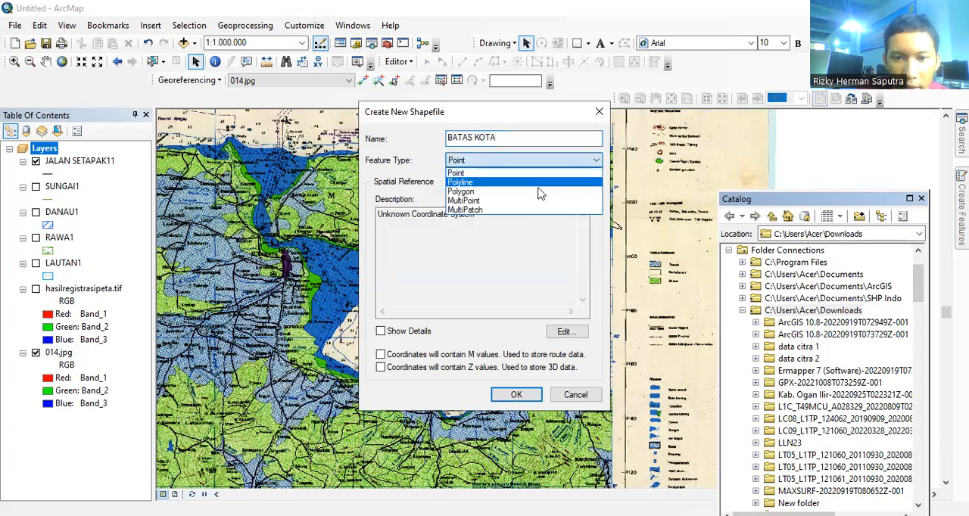
left_click(532, 183)
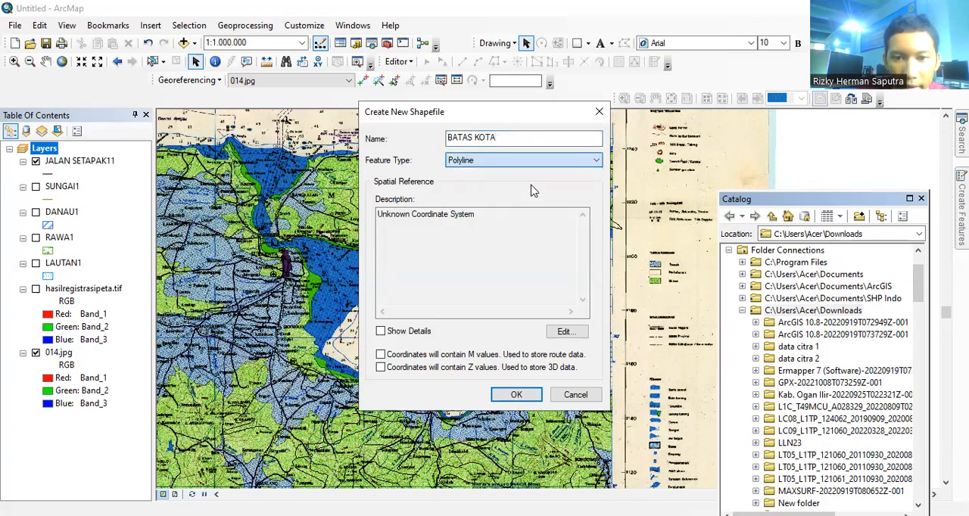
Step: Assign WGS 1984 to the BATAS KOTA shapefile and enable M and Z values
left_click(564, 332)
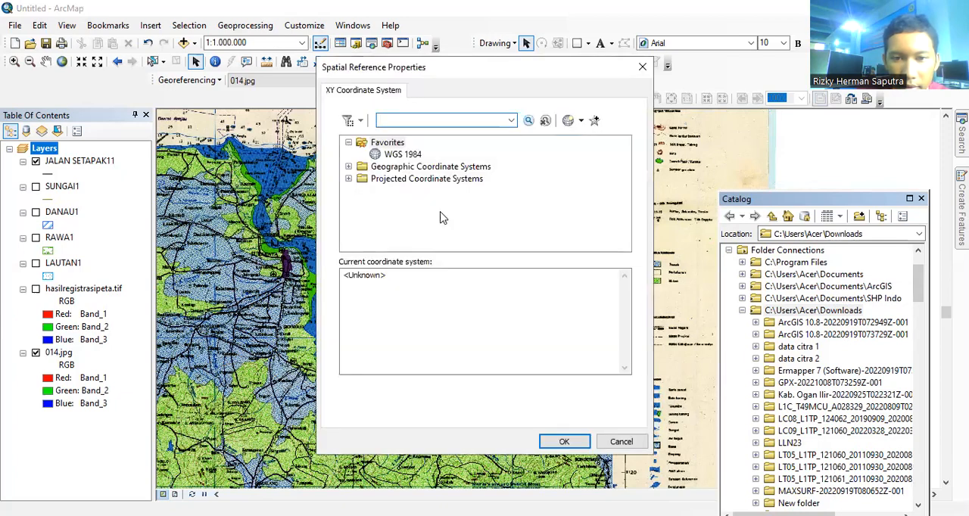
left_click(411, 156)
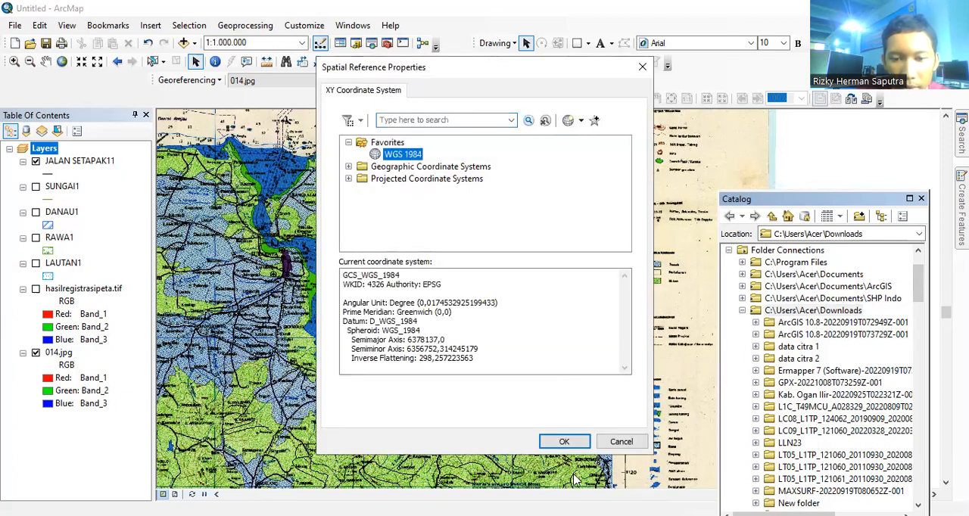
left_click(574, 443)
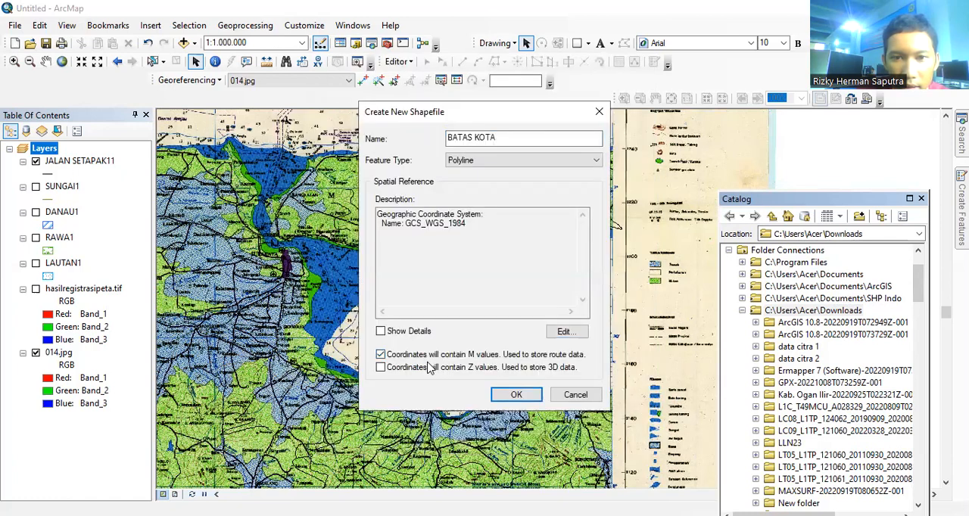
Step: Create the BATAS KOTA shapefile, close the Catalog and enlarge the Madura area of the map
left_click(515, 395)
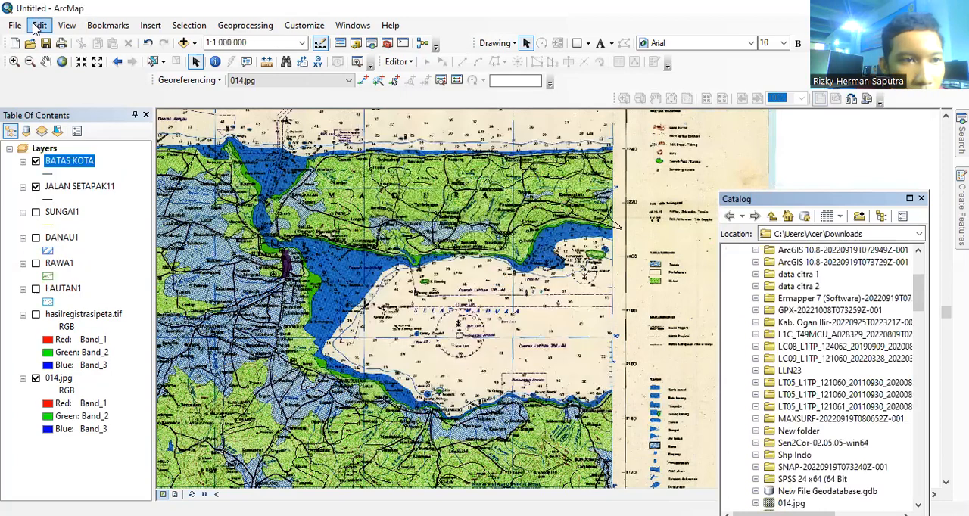
left_click(14, 61)
left_click_drag(350, 138, 593, 286)
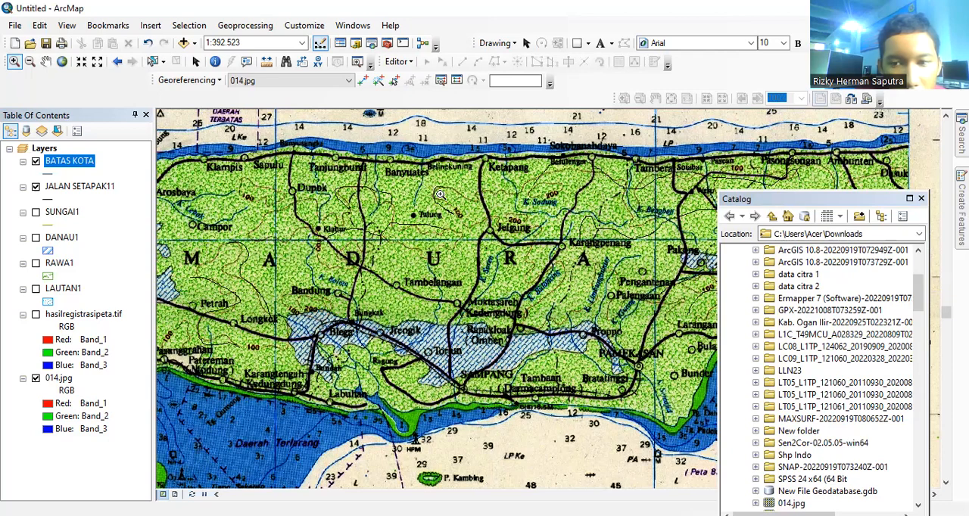
left_click(921, 198)
Step: Trace a BATAS KOTA line in streaming mode from just west of Wringin southwest past G. Argopuro to Randuagung
left_click(45, 61)
left_click_drag(511, 325, 248, 286)
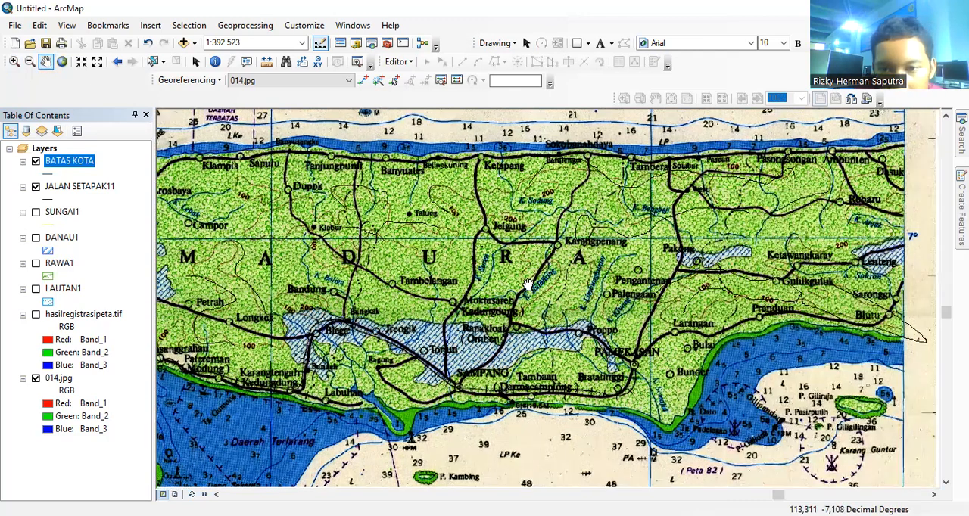
left_click_drag(528, 278, 536, 106)
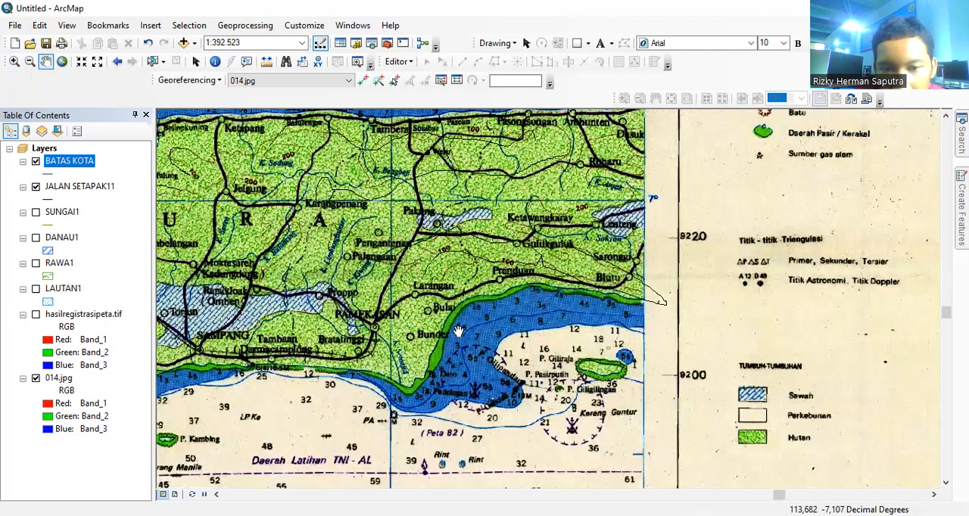
left_click_drag(380, 357, 640, 182)
left_click_drag(499, 238, 554, 75)
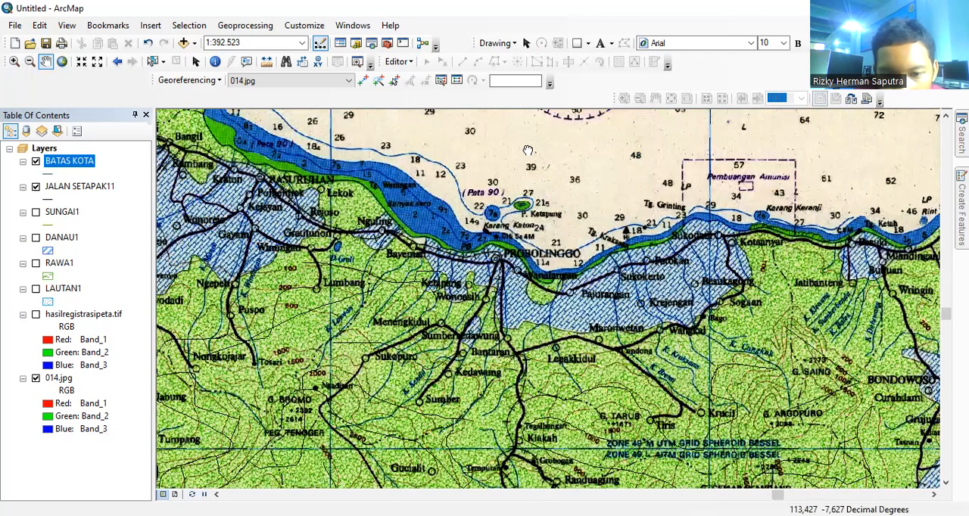
left_click_drag(794, 269, 528, 152)
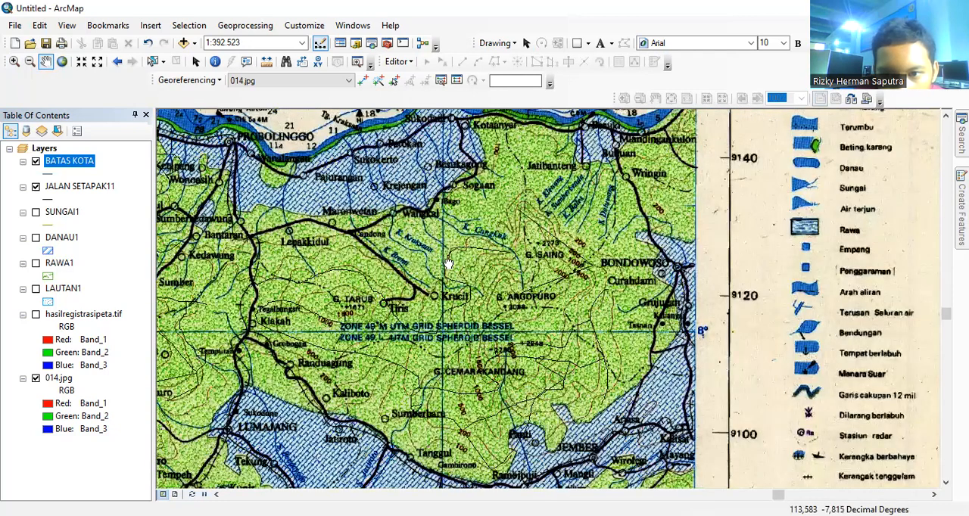
left_click_drag(591, 231, 524, 284)
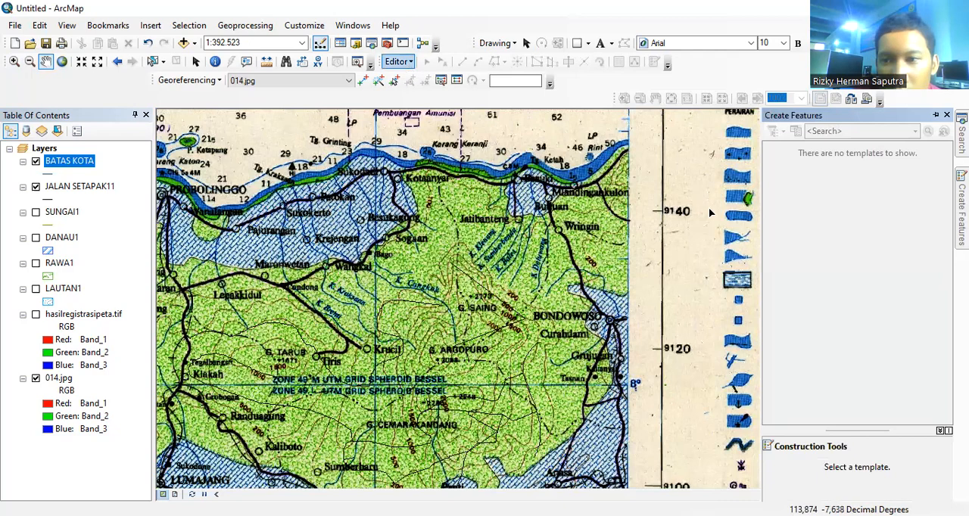
right_click(621, 227)
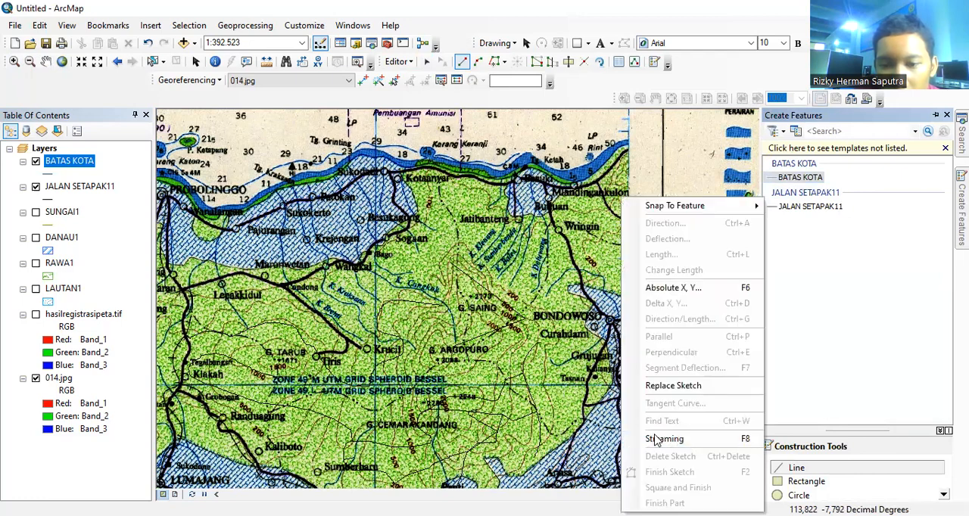
left_click(658, 440)
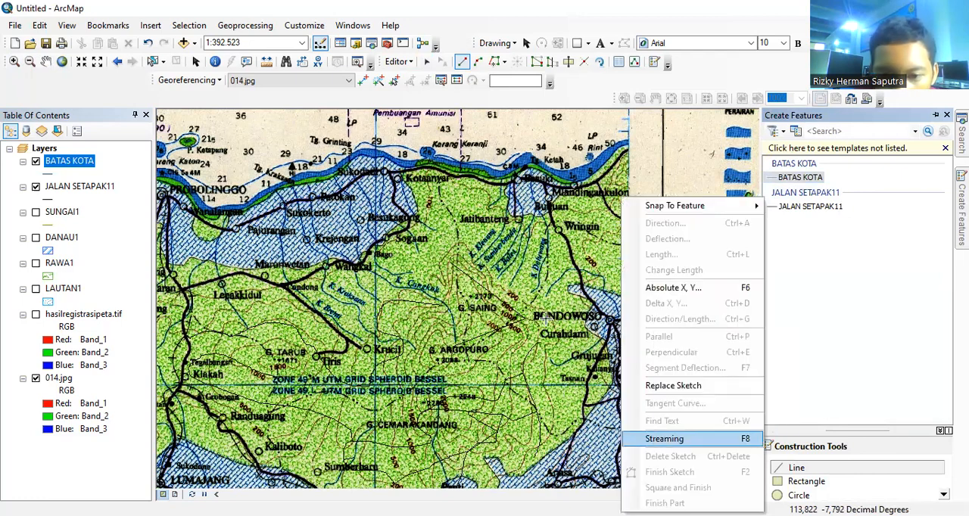
left_click(546, 238)
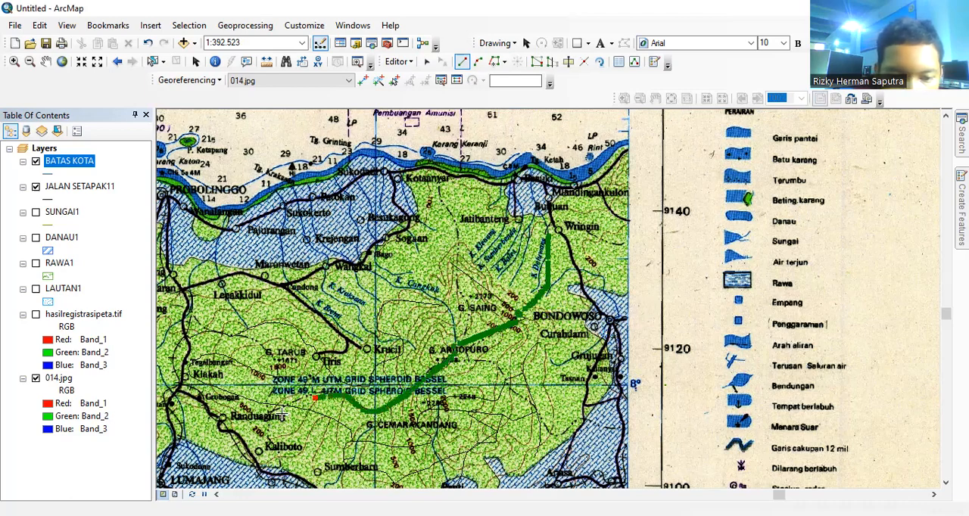
double_click(250, 421)
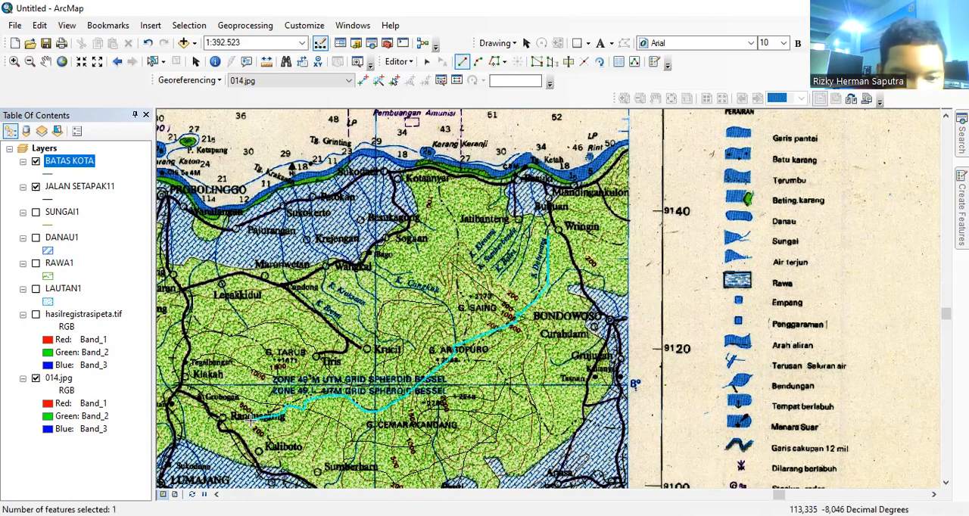
Step: Trace BATAS KOTA lines across Wringin, from Kotaanyar south to G. Argopuro, and from southeast of Argopuro toward the Bondowoso road
left_click(621, 242)
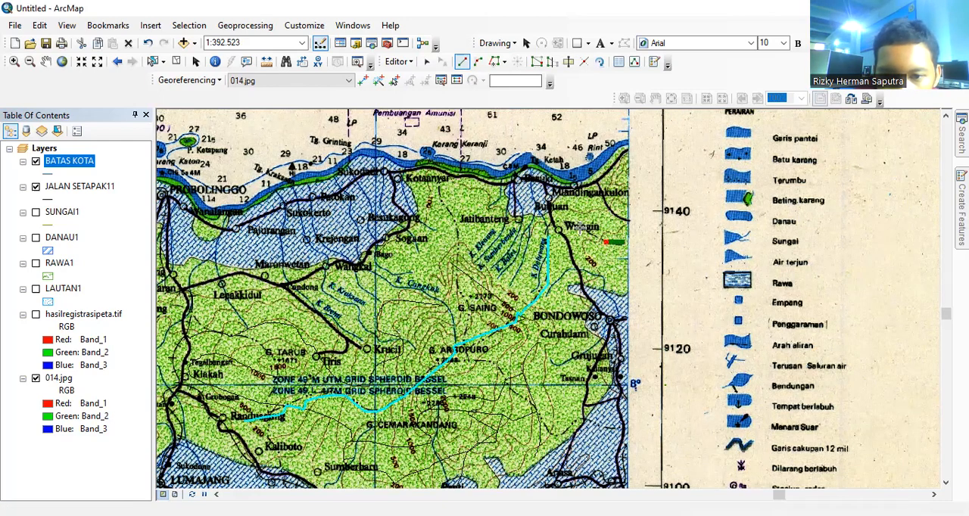
double_click(551, 222)
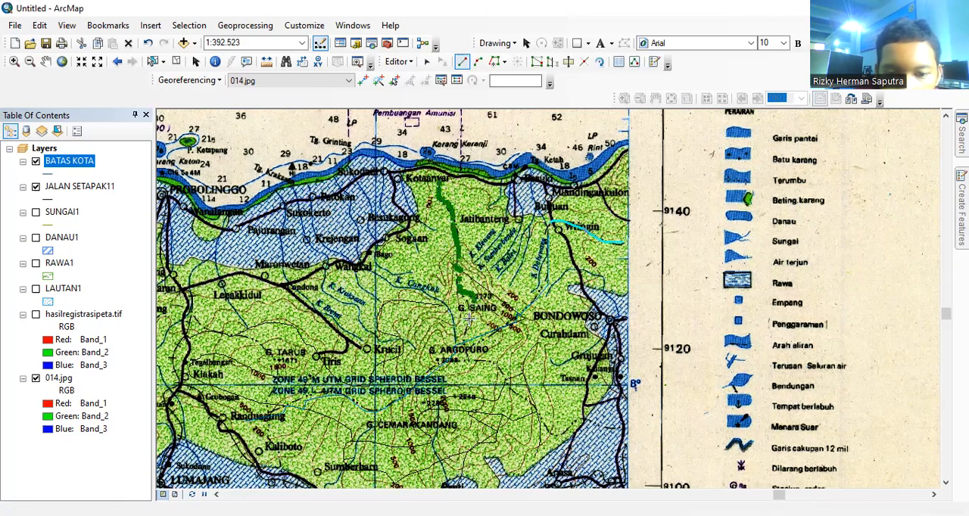
double_click(502, 366)
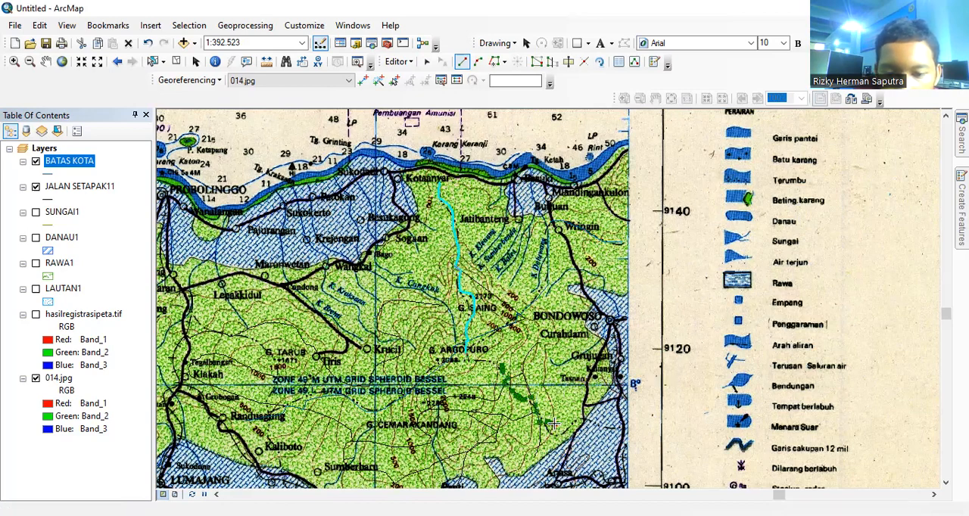
double_click(588, 425)
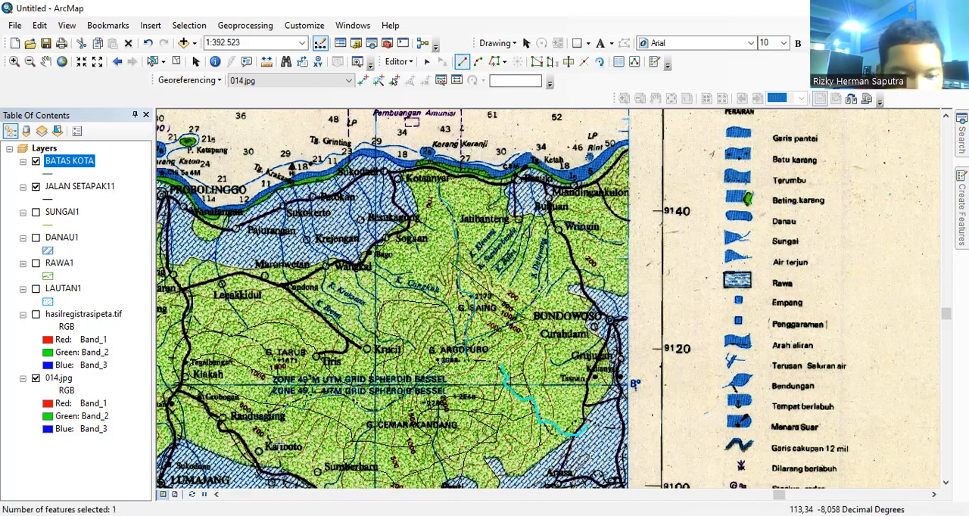
Step: Trace further BATAS KOTA lines near Kaliboto and from Manyaran south to Rongkop, and stop editing
left_click(261, 426)
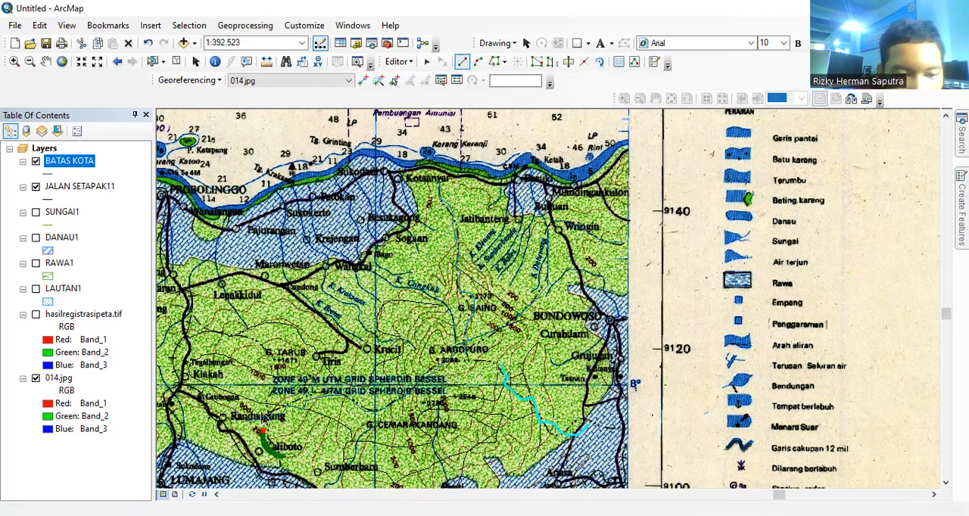
double_click(277, 388)
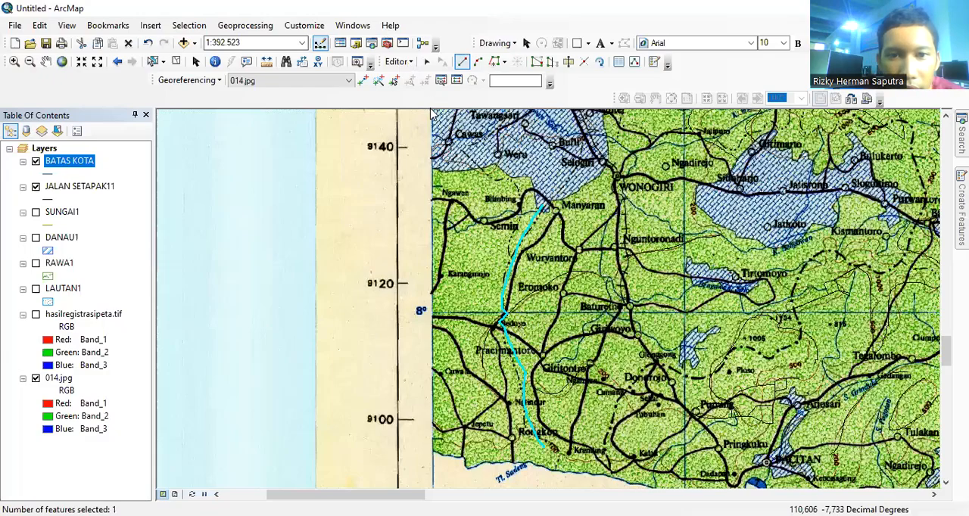
left_click(399, 61)
left_click(399, 61)
left_click(399, 61)
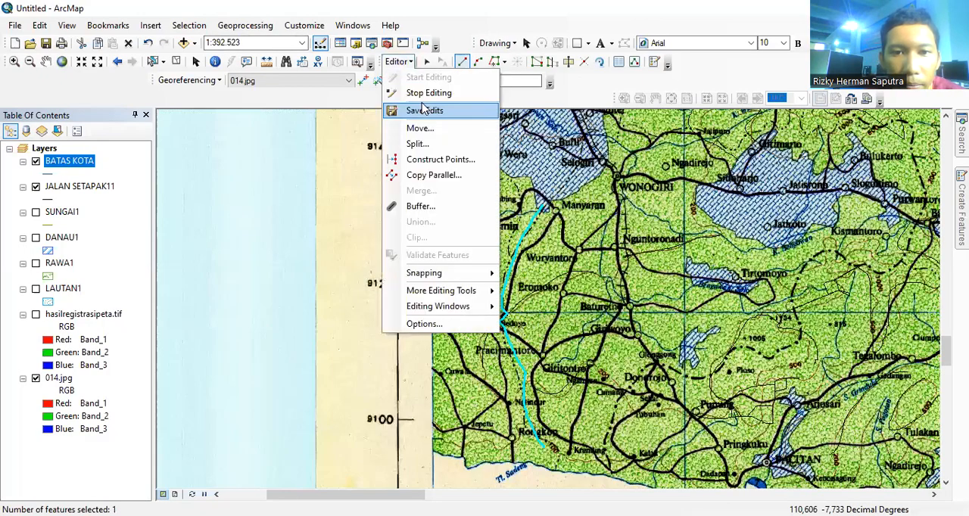
left_click(425, 93)
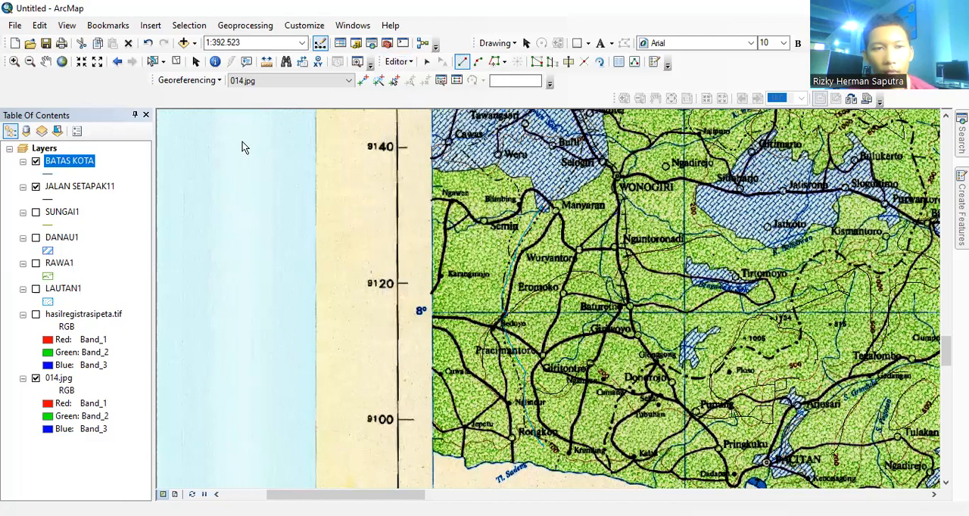
Step: Bring the whole Java and Madura land area into view at 1:2.500.000 and hide the JALAN SETAPAK11 layer
left_click(29, 61)
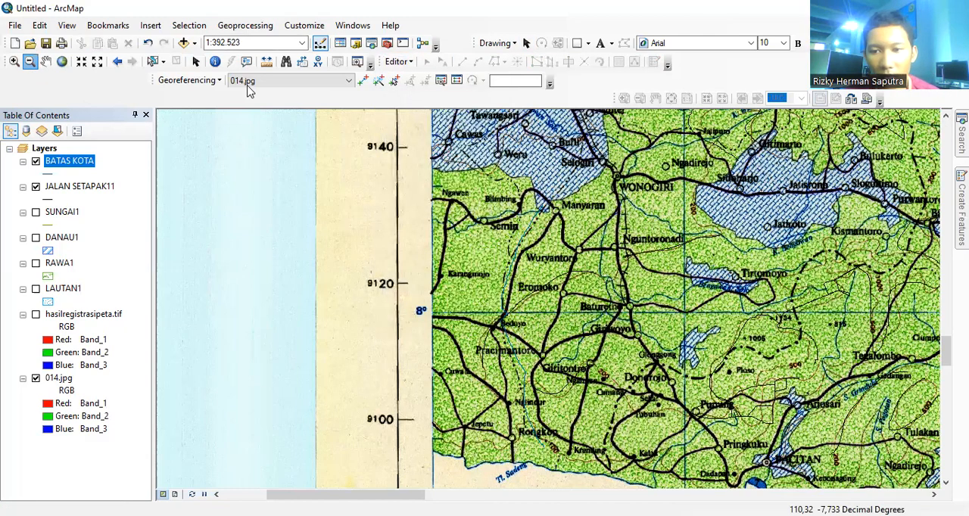
left_click(739, 227)
left_click(740, 227)
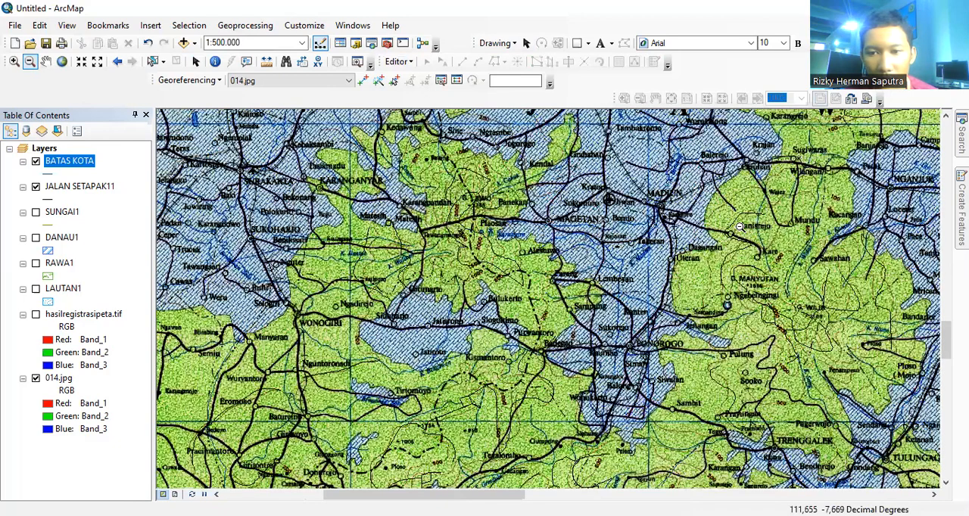
left_click(740, 227)
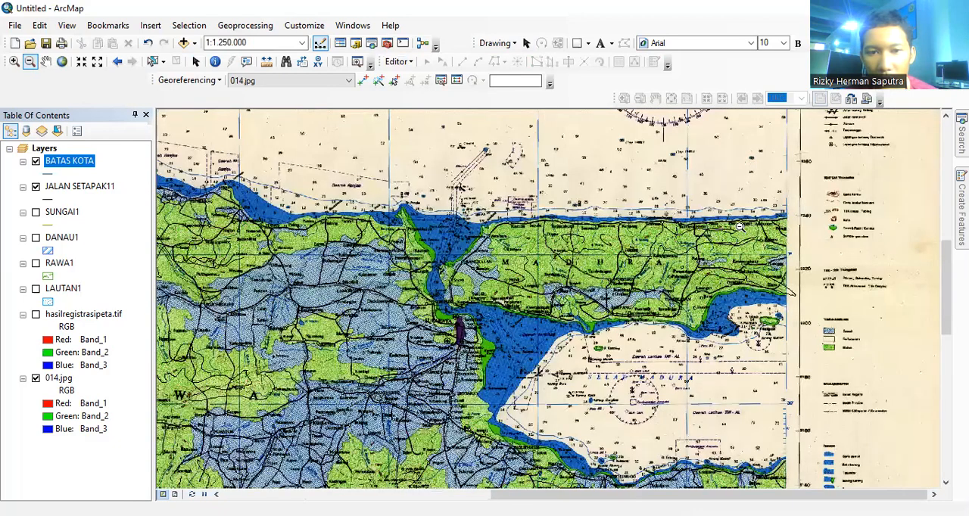
left_click(740, 227)
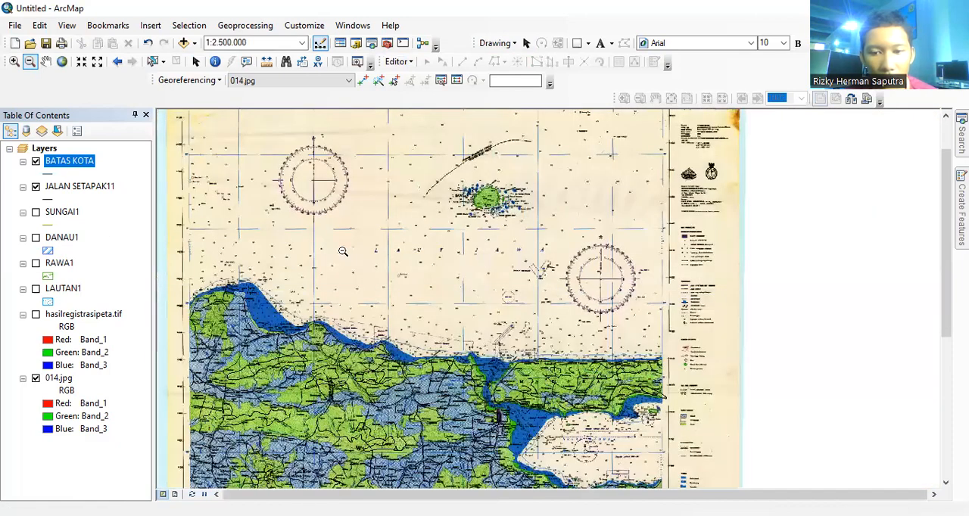
left_click(350, 252)
left_click(45, 61)
left_click_drag(454, 265, 314, 113)
left_click_drag(379, 208, 420, 199)
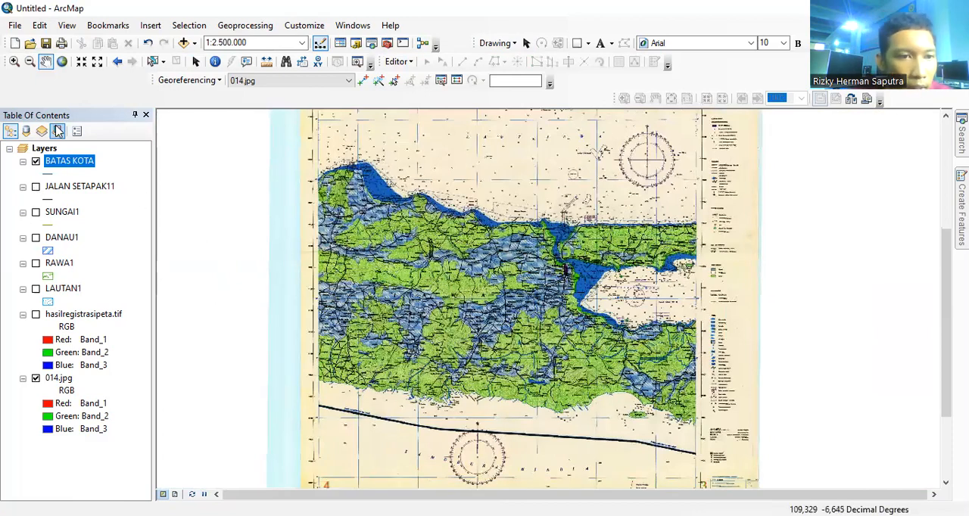
Step: Start a new shapefile in the connected Downloads folder, named DARATAN1, with the Polygon feature type
left_click(356, 44)
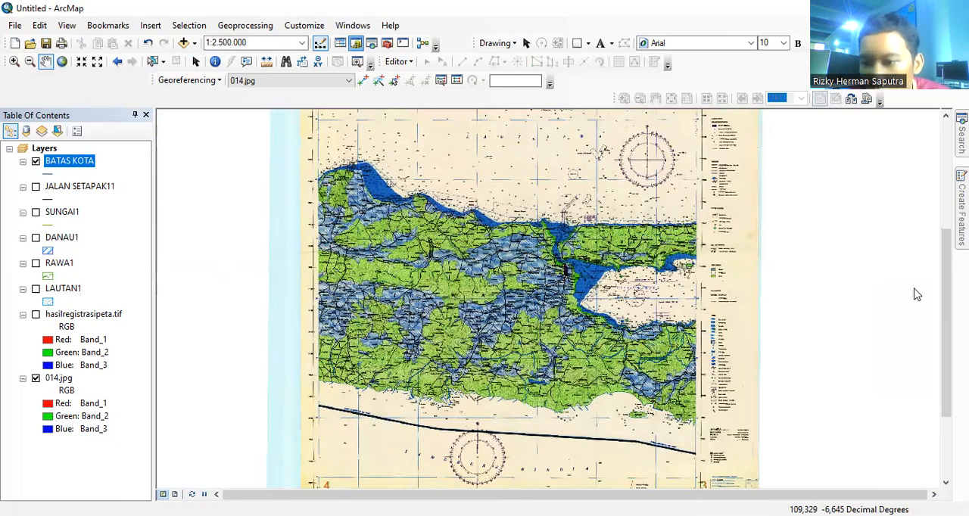
scroll(894, 310, "up", 3)
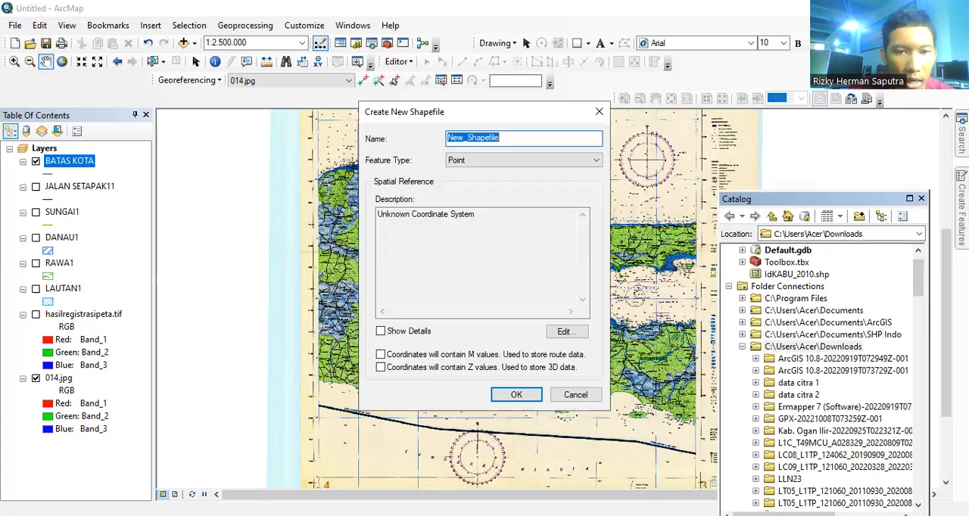
type("DARATA")
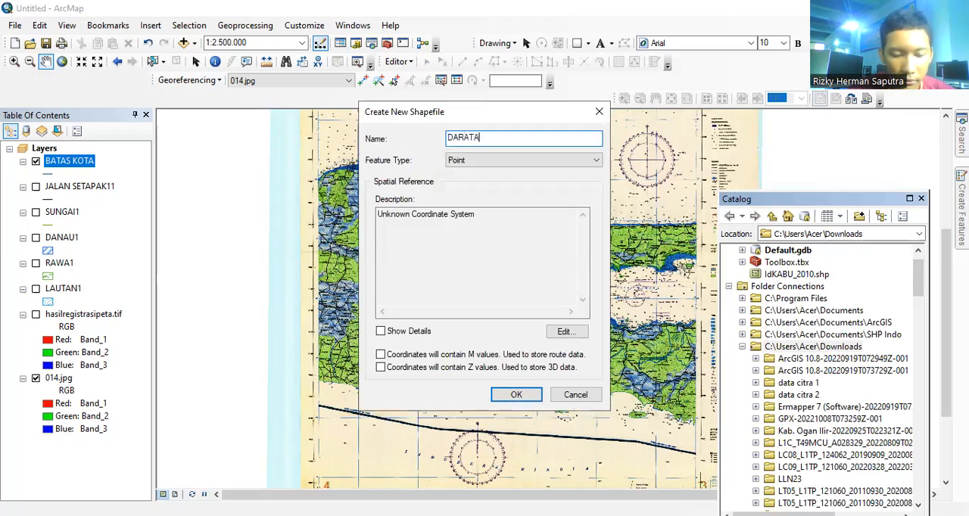
type("N1")
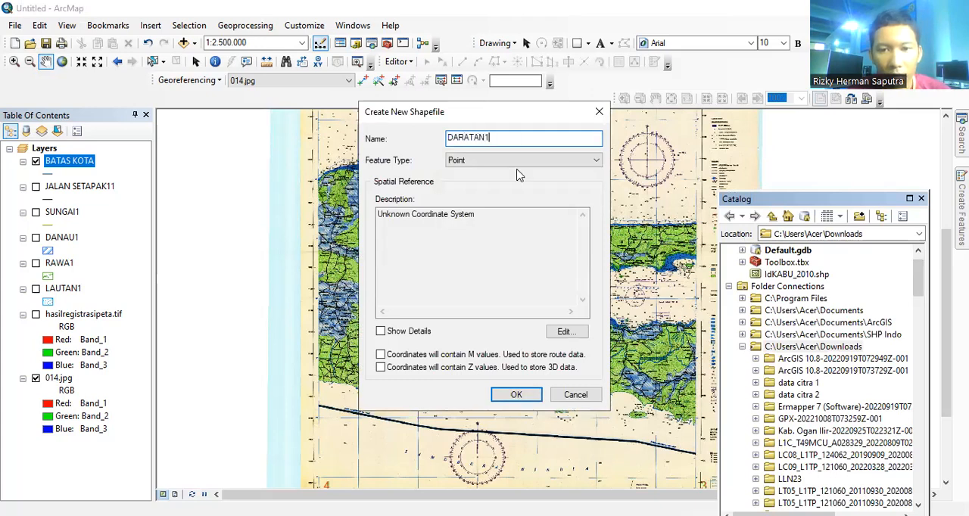
left_click(505, 160)
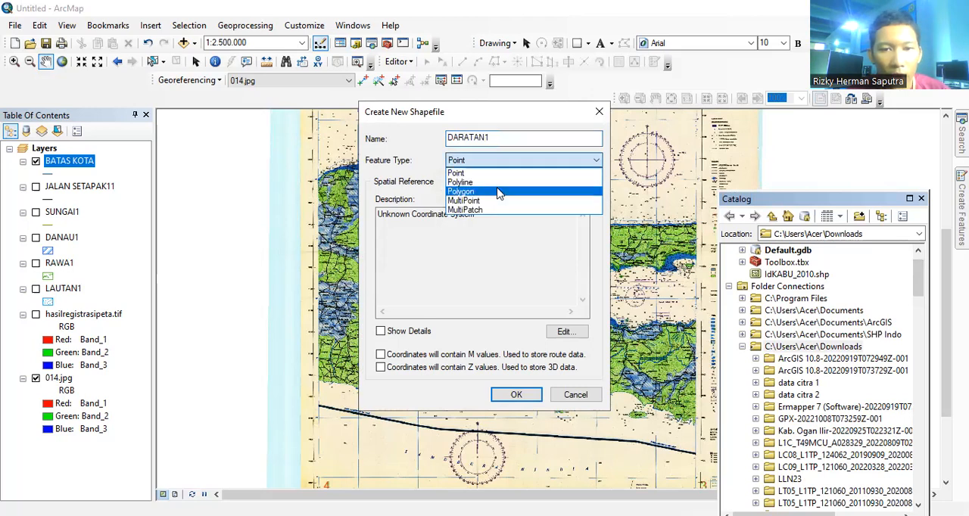
left_click(499, 192)
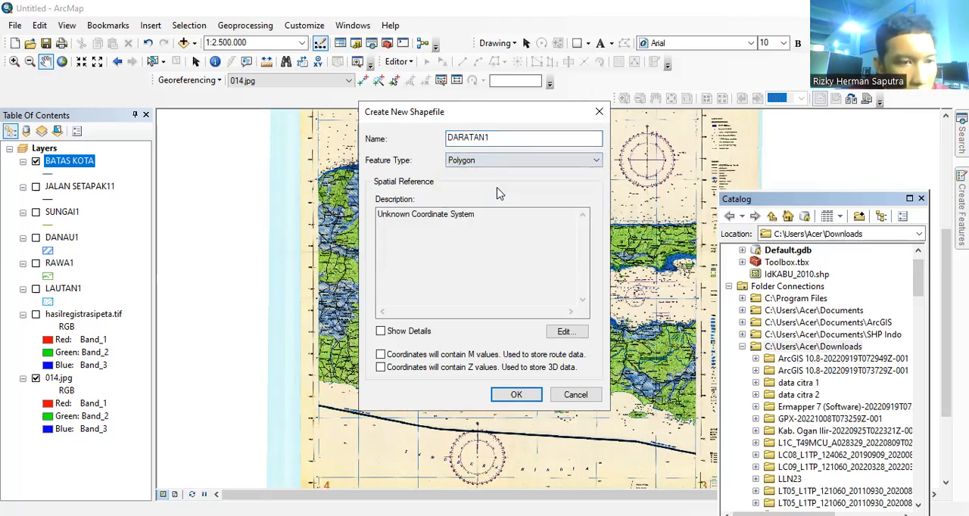
Step: Assign WGS 1984 to DARATAN1, enable M and Z values, create the shapefile and close the Catalog
left_click(568, 332)
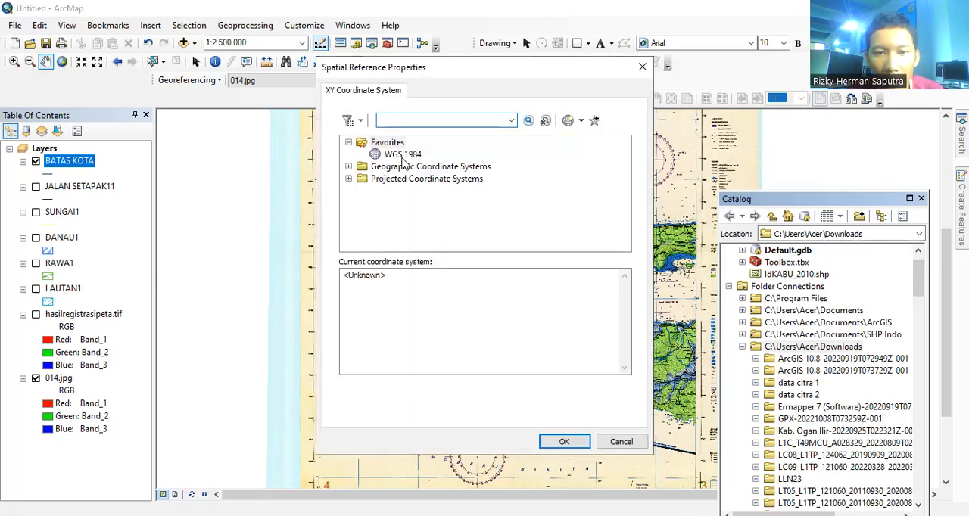
left_click(402, 156)
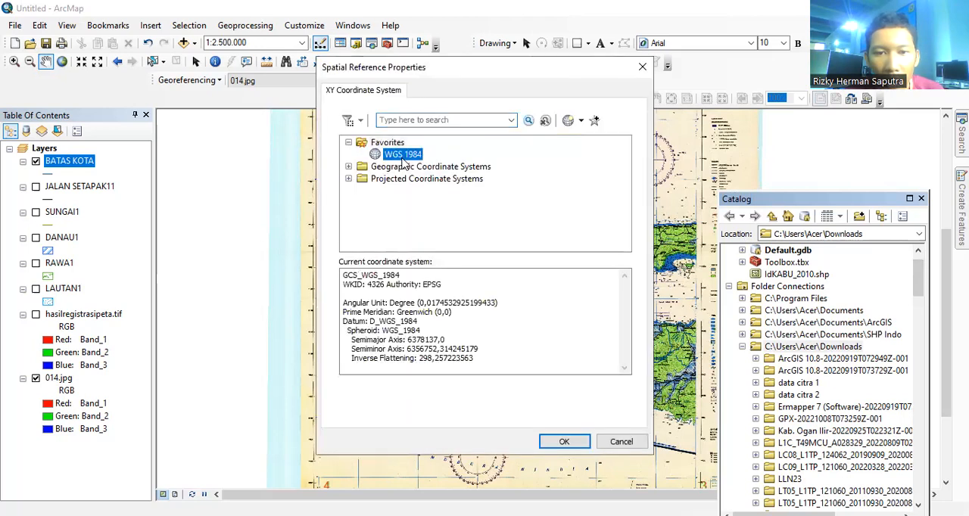
left_click(572, 442)
left_click(380, 354)
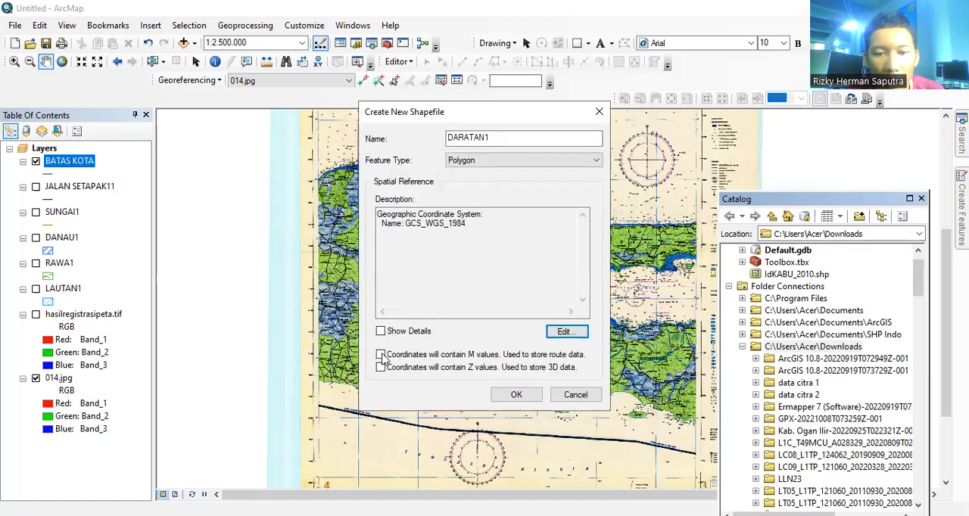
left_click(516, 394)
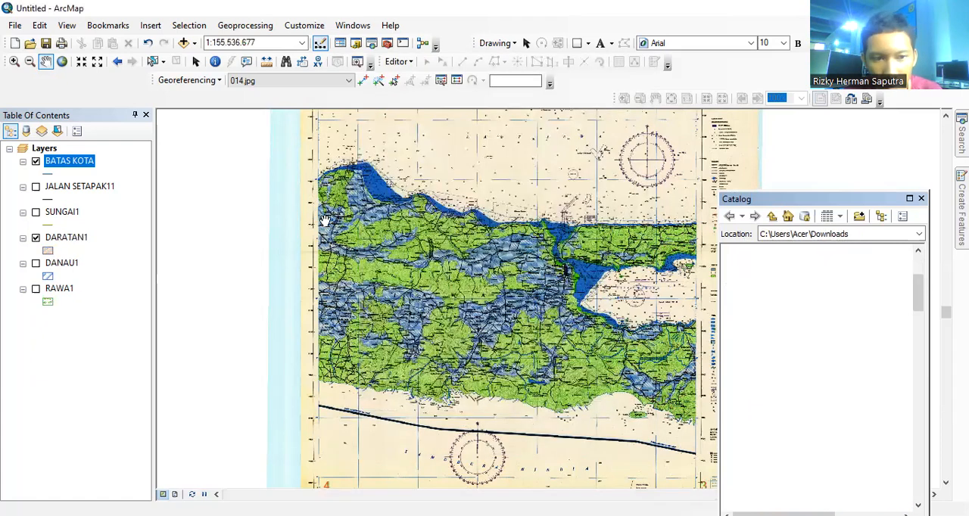
left_click(922, 197)
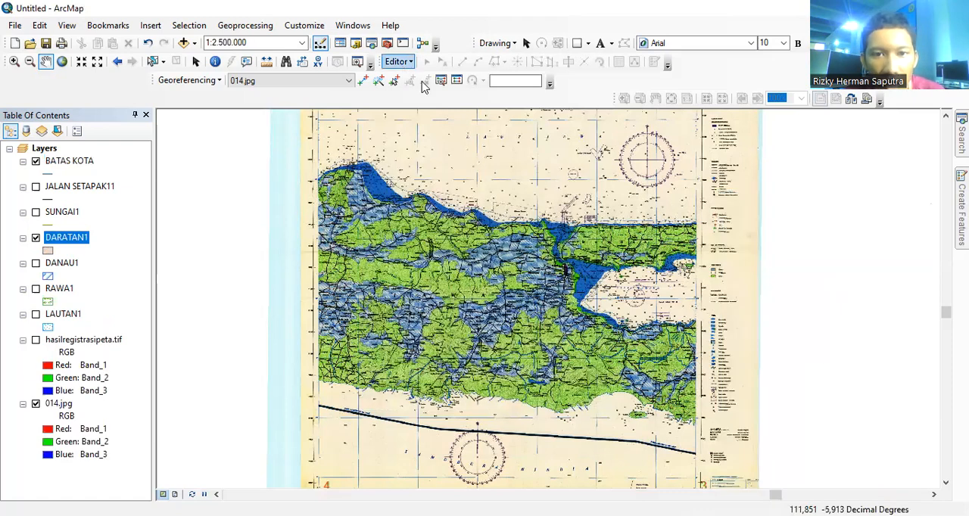
Step: Start editing, choose the DARATAN1 polygon template, and trace the green lowland area at the map's northwest corner
left_click(454, 79)
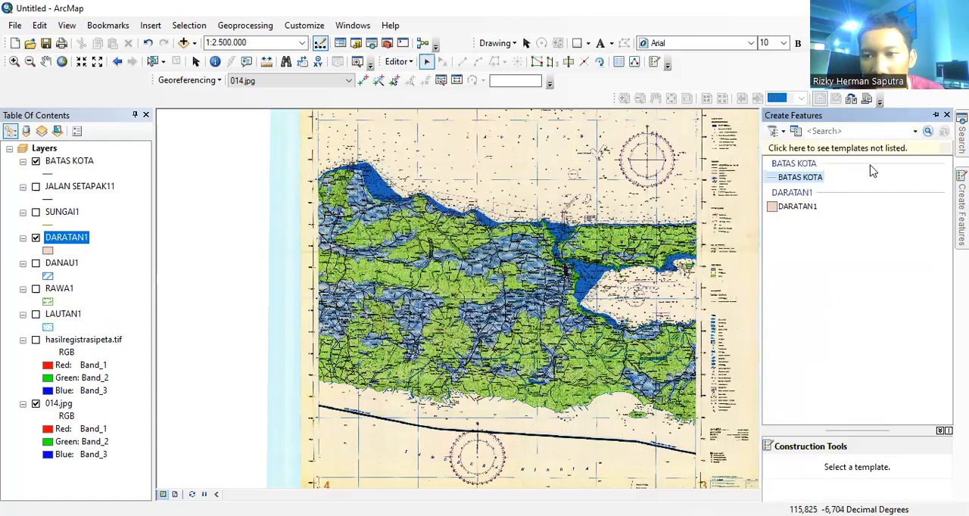
left_click(796, 205)
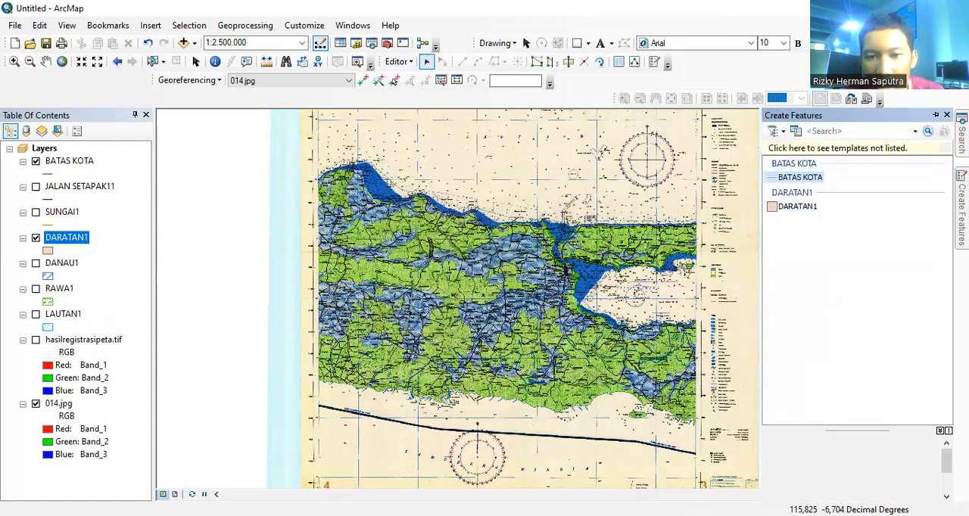
right_click(355, 174)
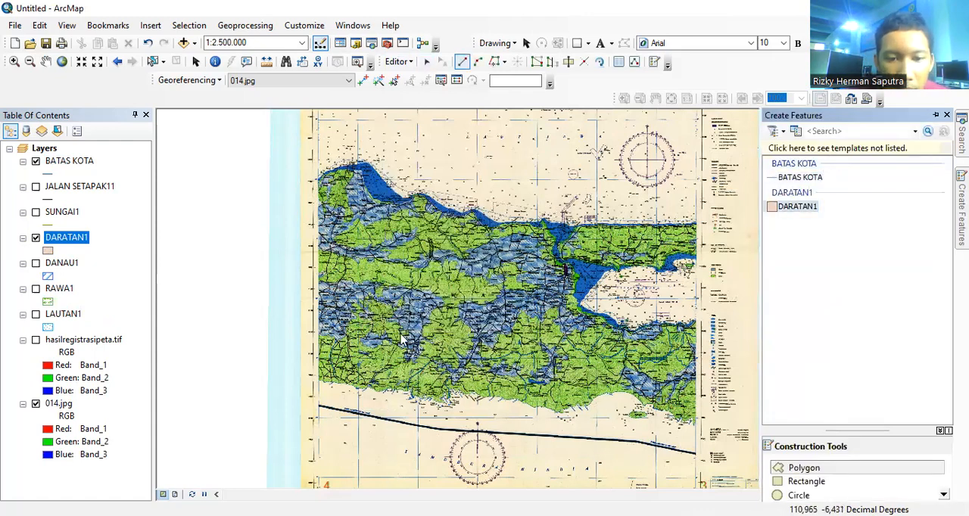
left_click(405, 416)
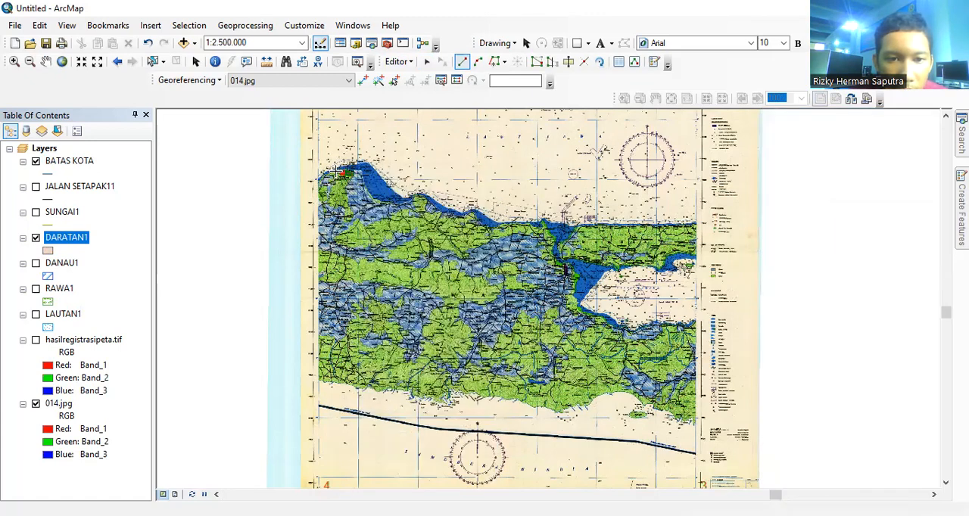
left_click(315, 190)
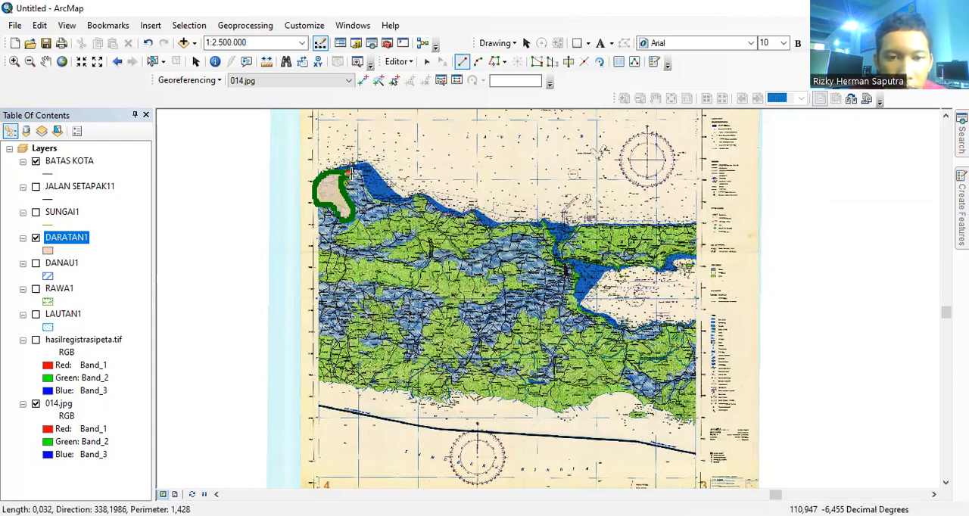
double_click(351, 173)
Step: Trace DARATAN1 polygons over Java's northern lowland down to the strait coast and over the island of Madura
left_click(424, 196)
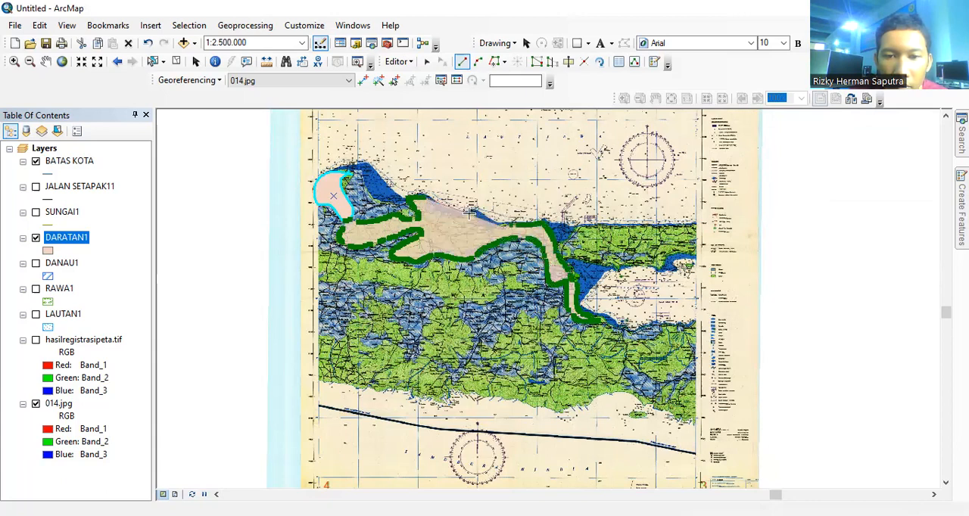
double_click(421, 199)
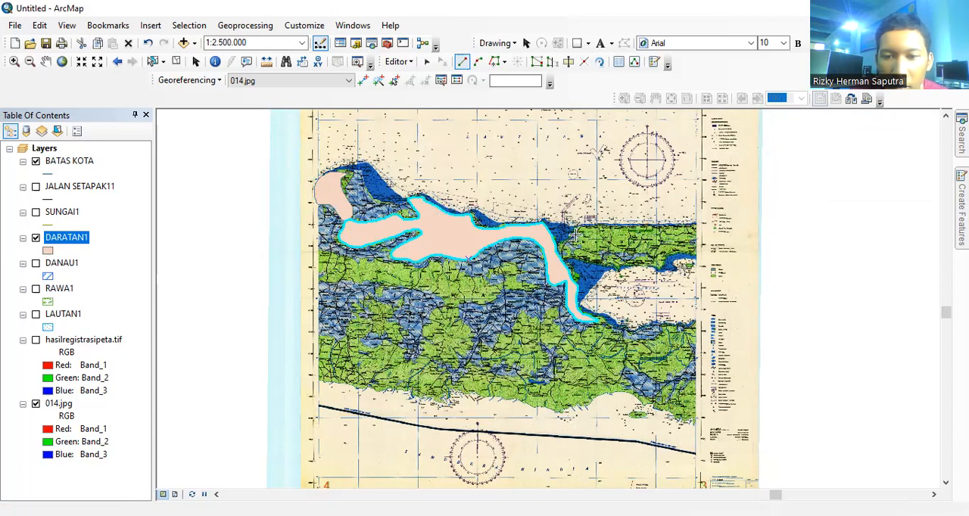
left_click(558, 257)
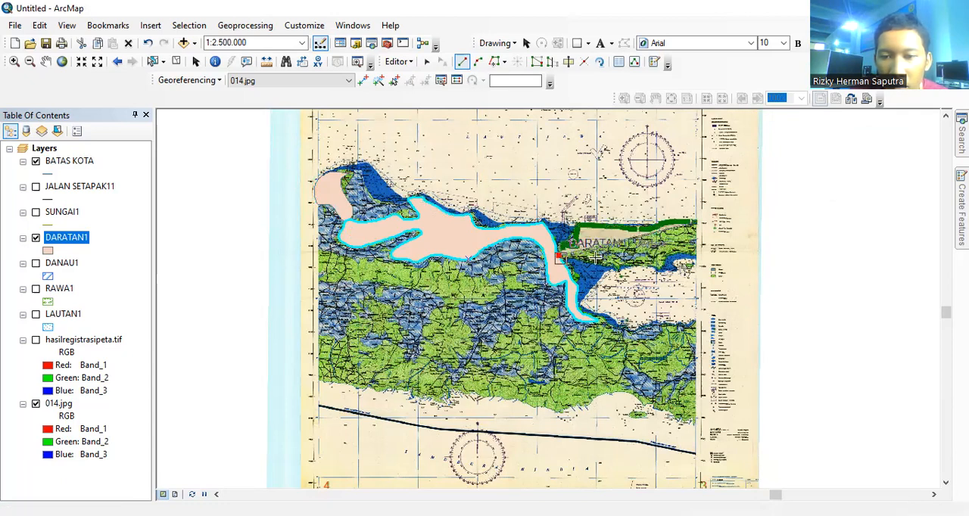
left_click(662, 270)
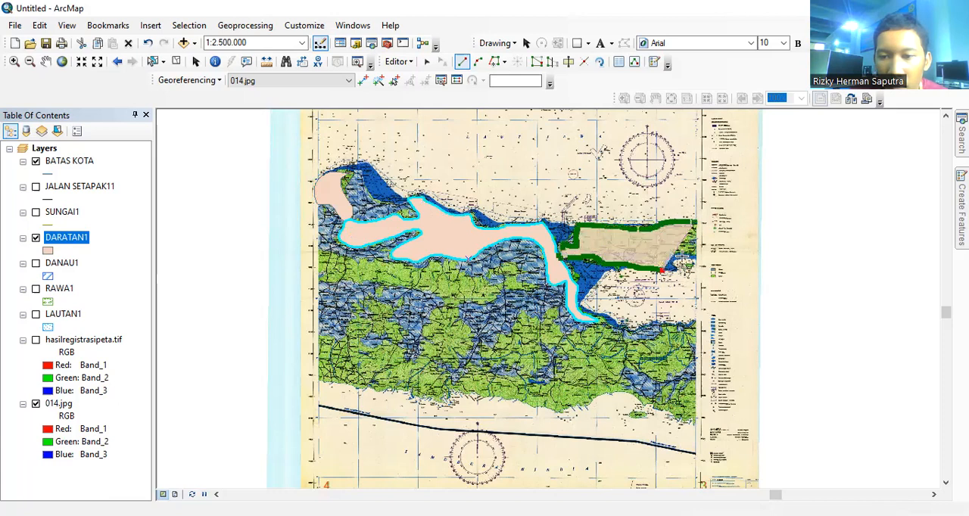
double_click(694, 221)
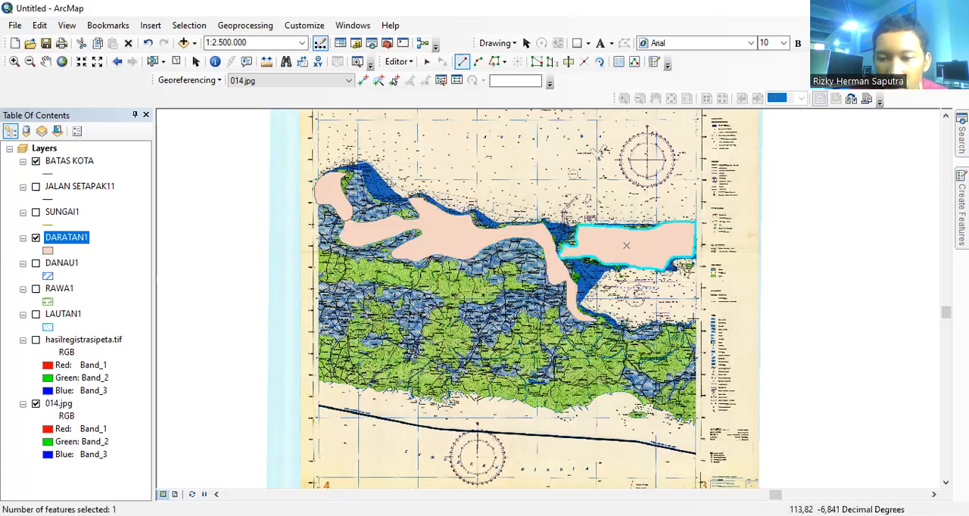
Step: Trace a large DARATAN1 polygon over southeastern Java, following the south coast to the map's eastern edge and back along the north coast
left_click(679, 325)
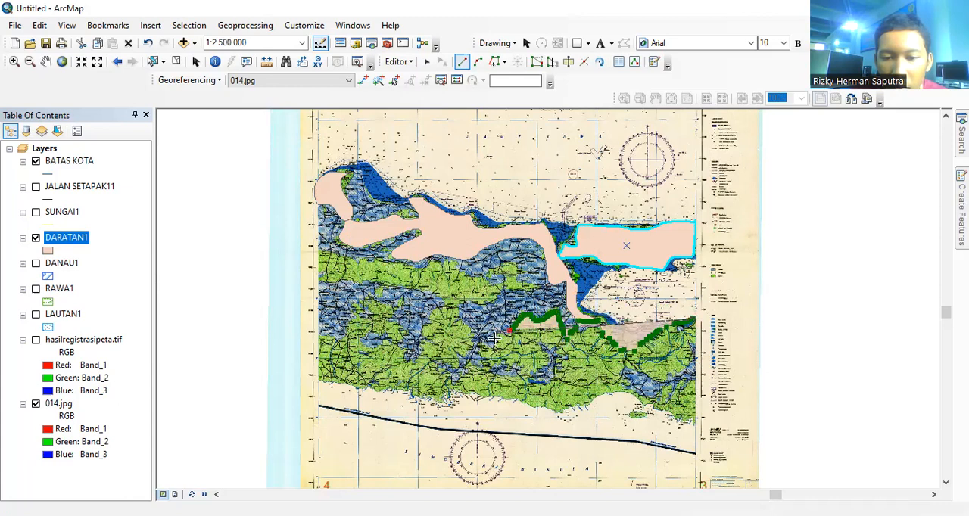
double_click(475, 358)
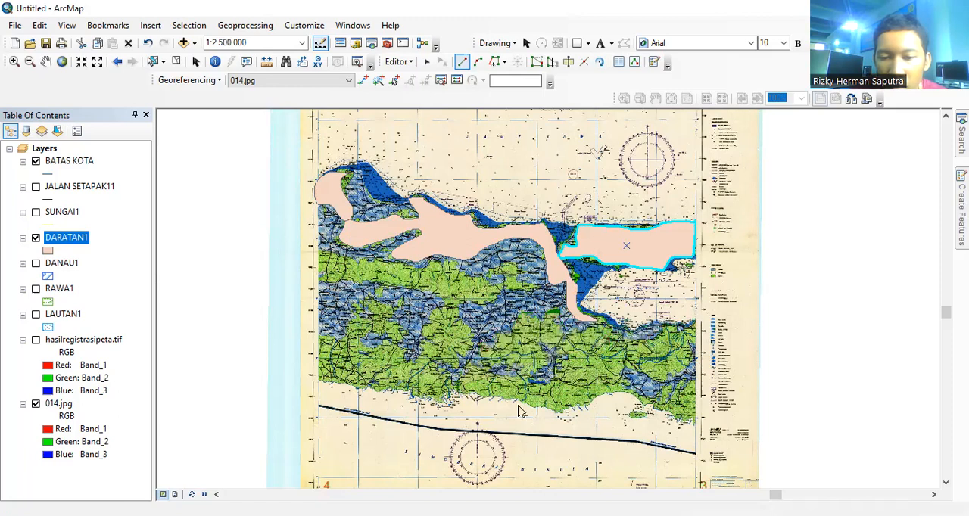
left_click(549, 408)
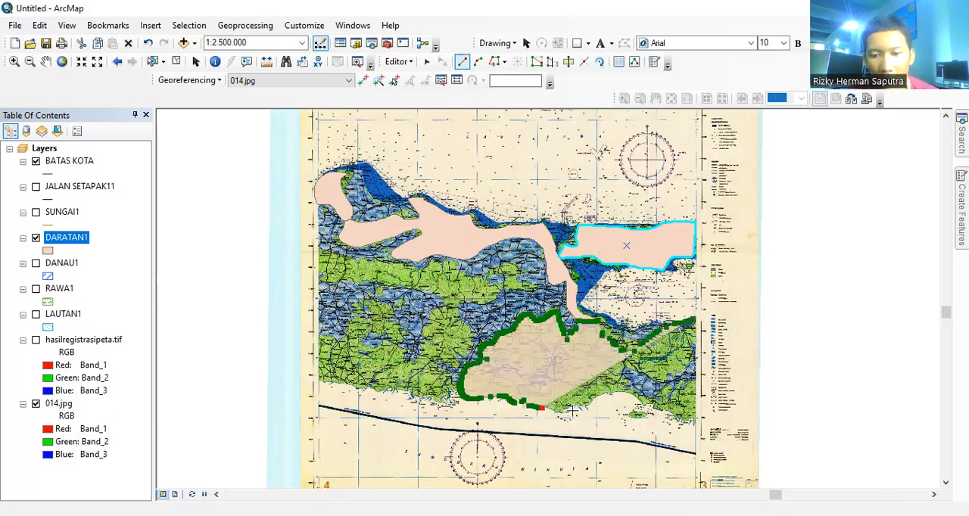
left_click(573, 410)
left_click(613, 395)
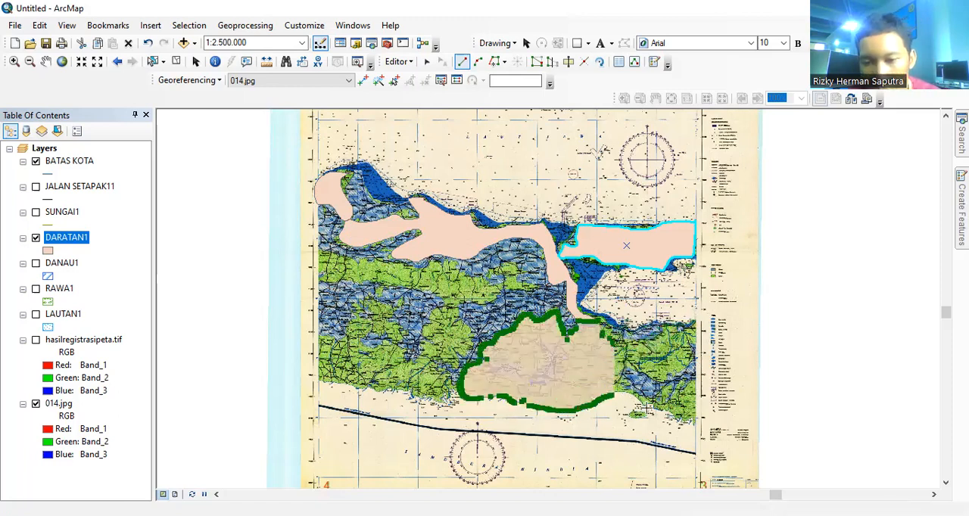
left_click(665, 416)
left_click(678, 423)
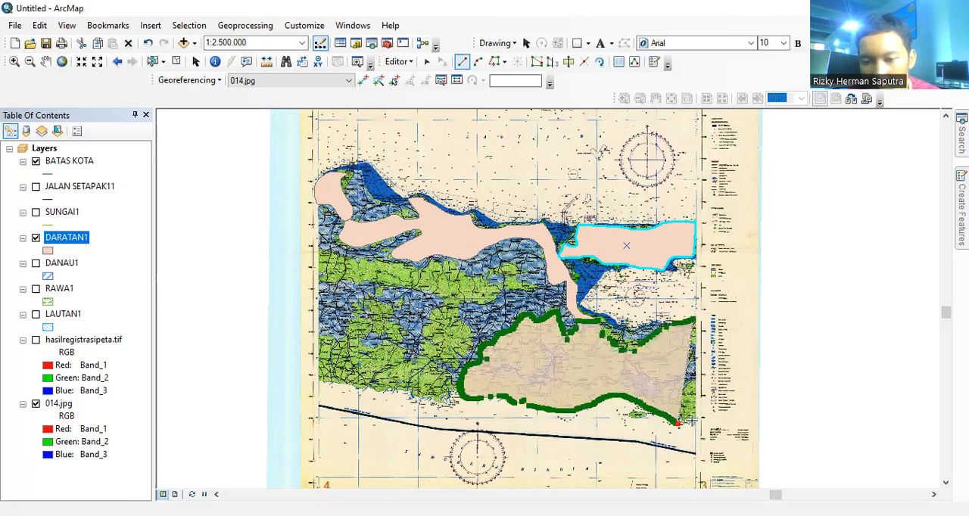
left_click(692, 422)
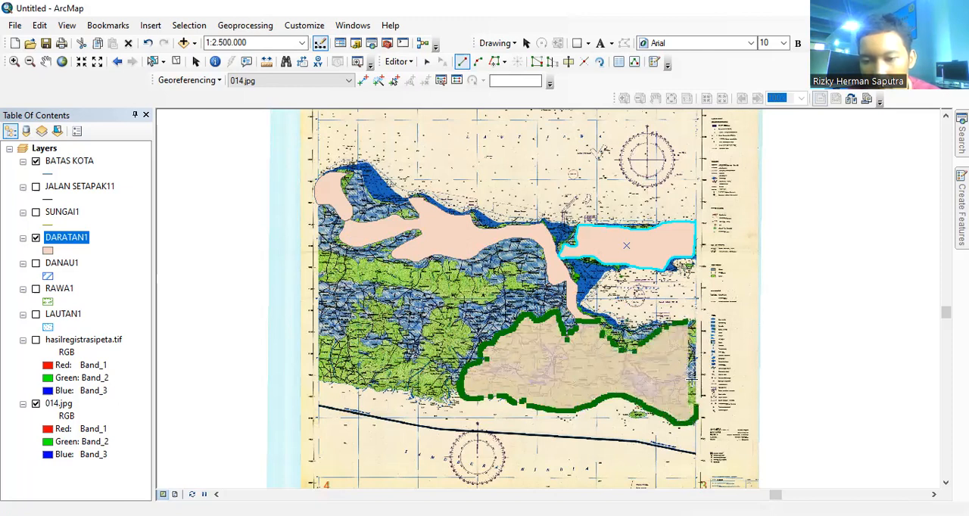
left_click(689, 366)
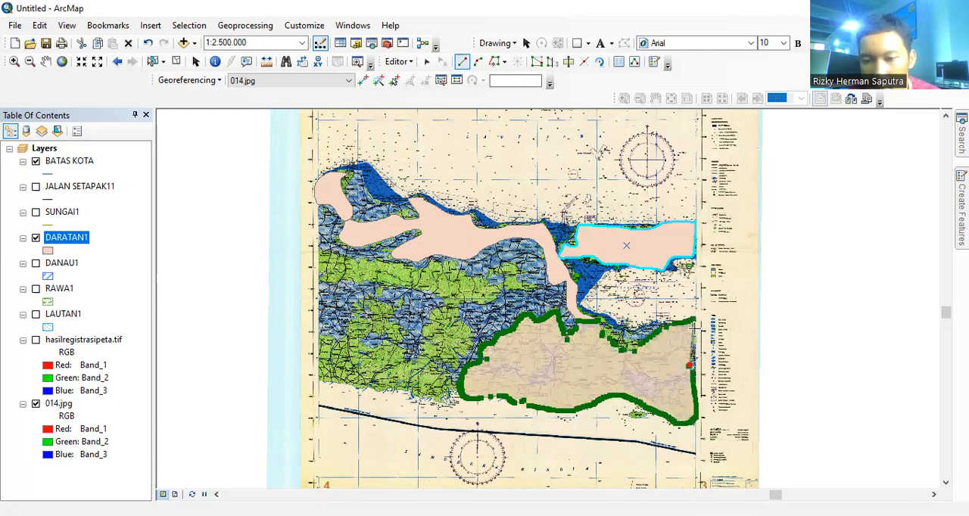
left_click(669, 329)
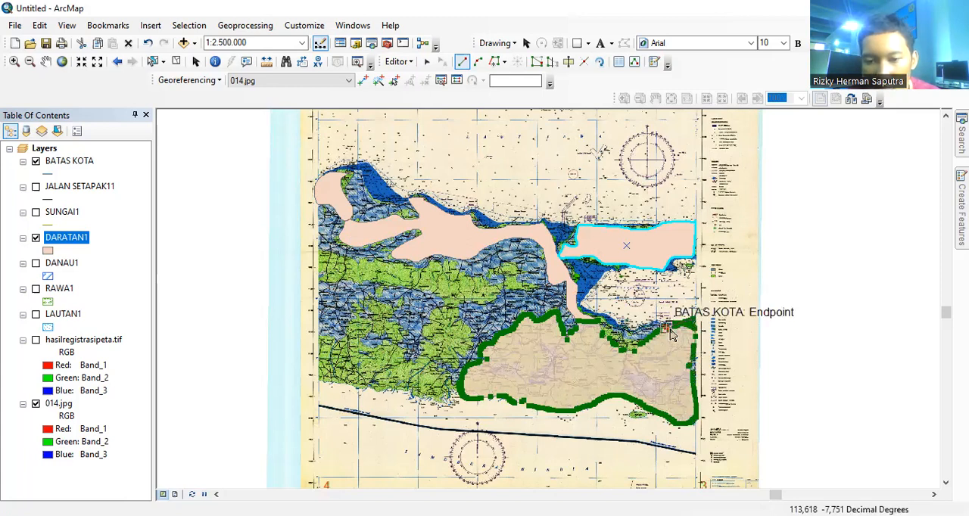
double_click(634, 338)
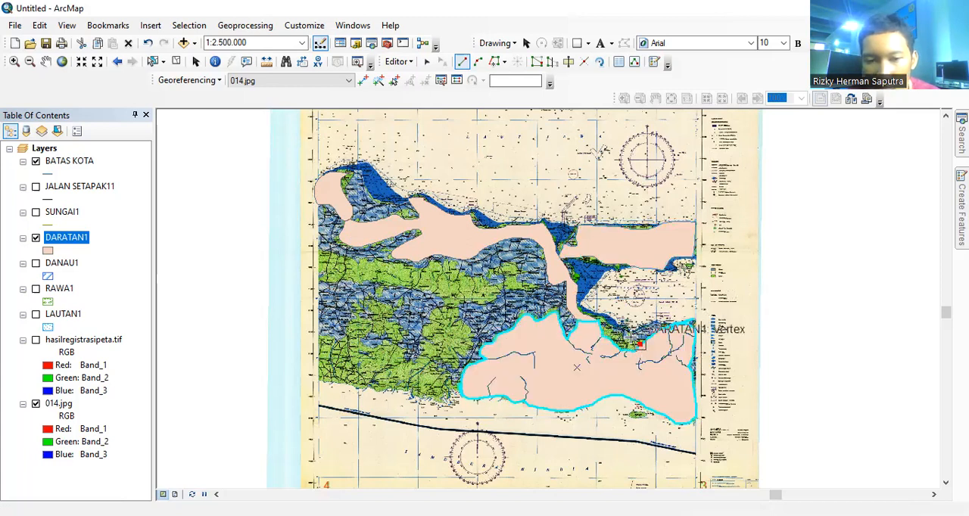
Step: Trace a small DARATAN1 polygon over the coastal green strip on the northern edge of the southeastern polygon, south of the Madura Strait
left_click(615, 328)
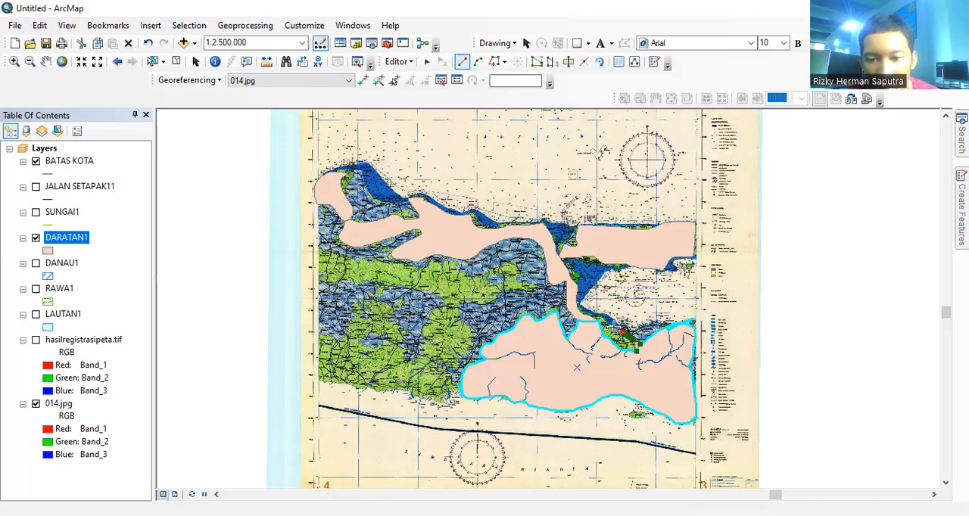
left_click(607, 323)
left_click(599, 322)
left_click(589, 322)
left_click(603, 333)
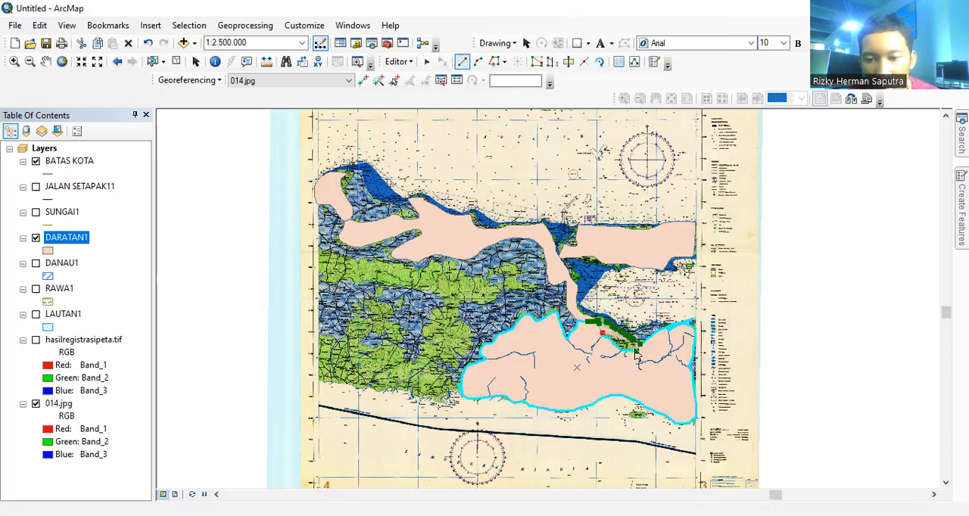
double_click(635, 345)
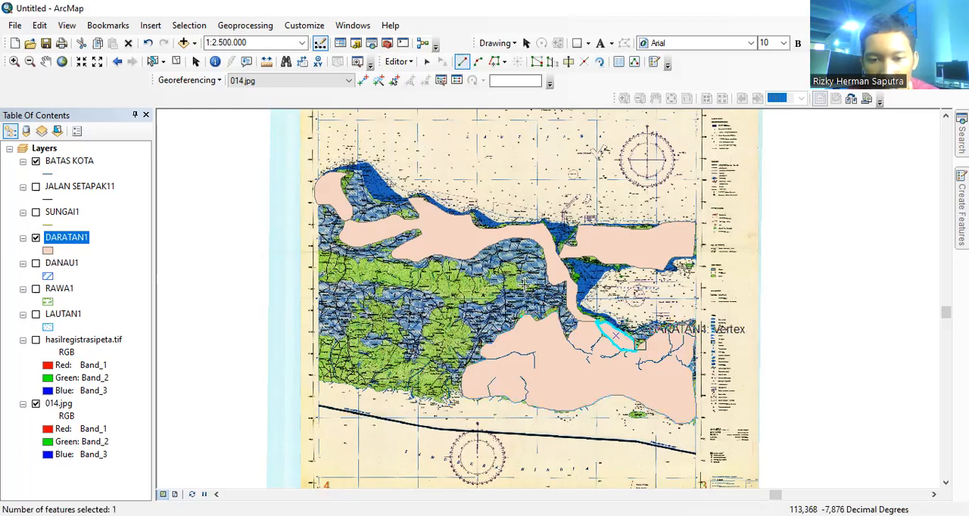
Step: Trace a small curved DARATAN1 polygon over the isolated green area in central Java, west of the strait
left_click(530, 287)
left_click(521, 279)
left_click(519, 266)
left_click(507, 263)
left_click(492, 264)
left_click(485, 268)
left_click(498, 275)
left_click(508, 294)
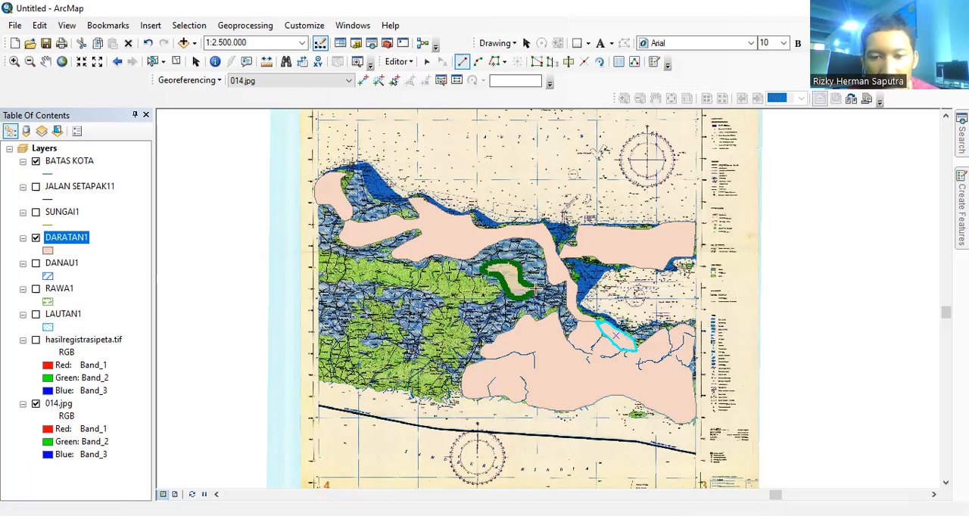
double_click(491, 283)
Step: Trace a DARATAN1 polygon over the central green band from the map's western edge eastward, including its southern branch beside the southeastern polygon
left_click(492, 274)
left_click(483, 272)
left_click(469, 272)
left_click(453, 270)
left_click(440, 269)
left_click(375, 262)
left_click(332, 256)
left_click(322, 277)
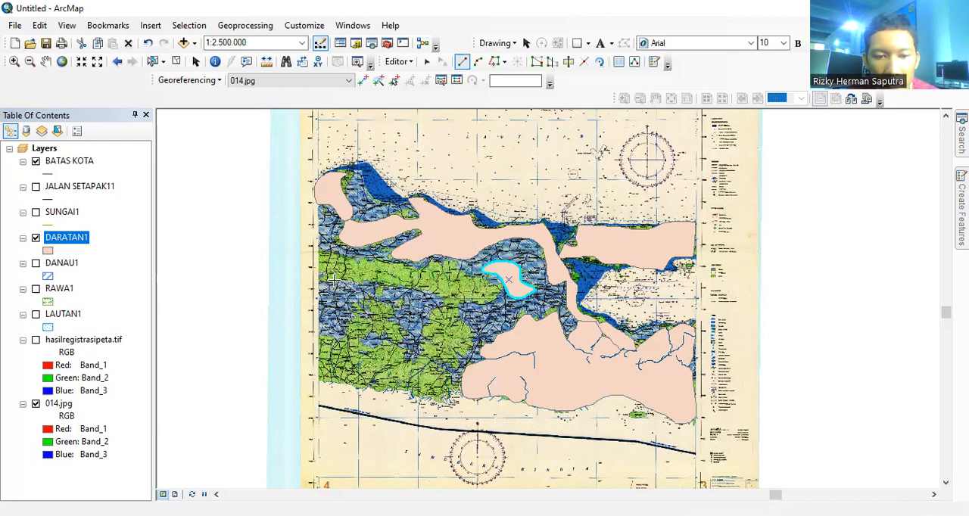
left_click(365, 274)
left_click(425, 290)
left_click(444, 302)
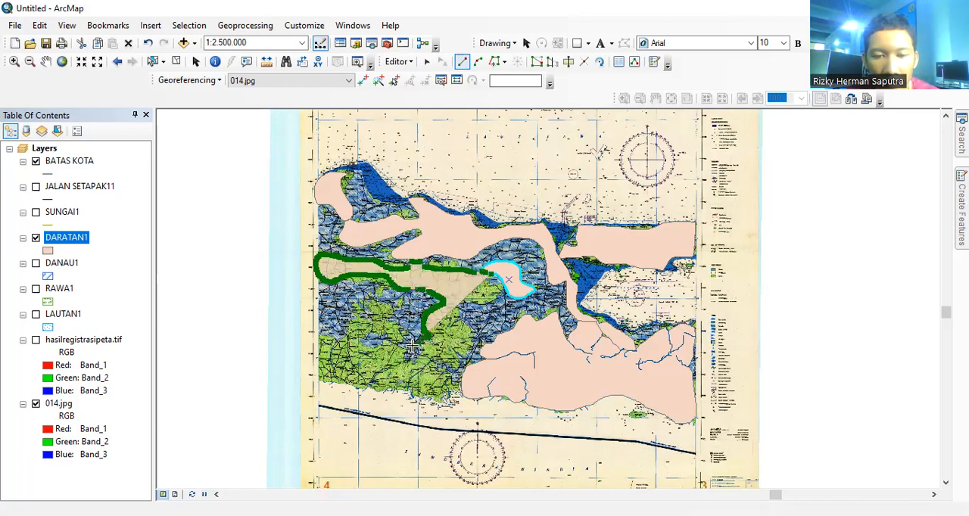
left_click(413, 347)
left_click(437, 351)
left_click(441, 368)
left_click(456, 369)
left_click(465, 367)
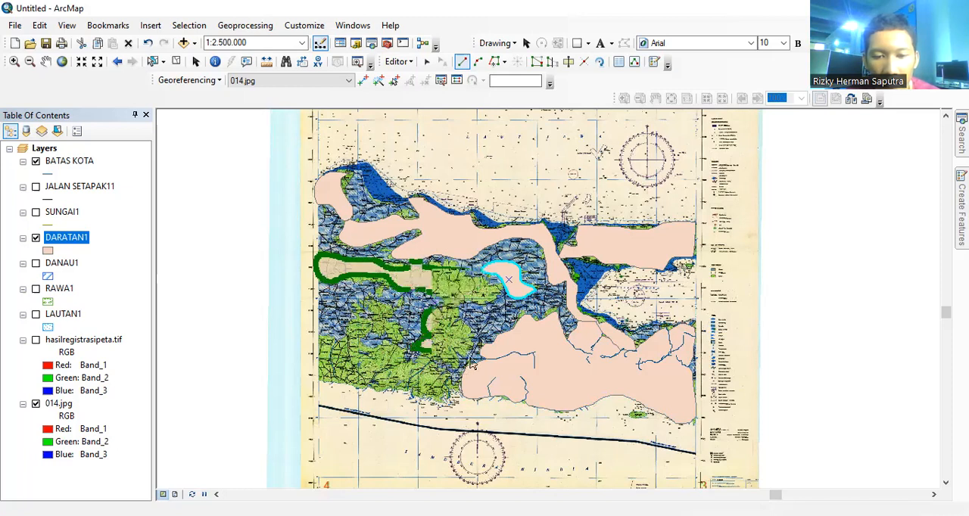
left_click(471, 354)
left_click(462, 316)
left_click(480, 311)
left_click(492, 305)
left_click(497, 290)
double_click(488, 272)
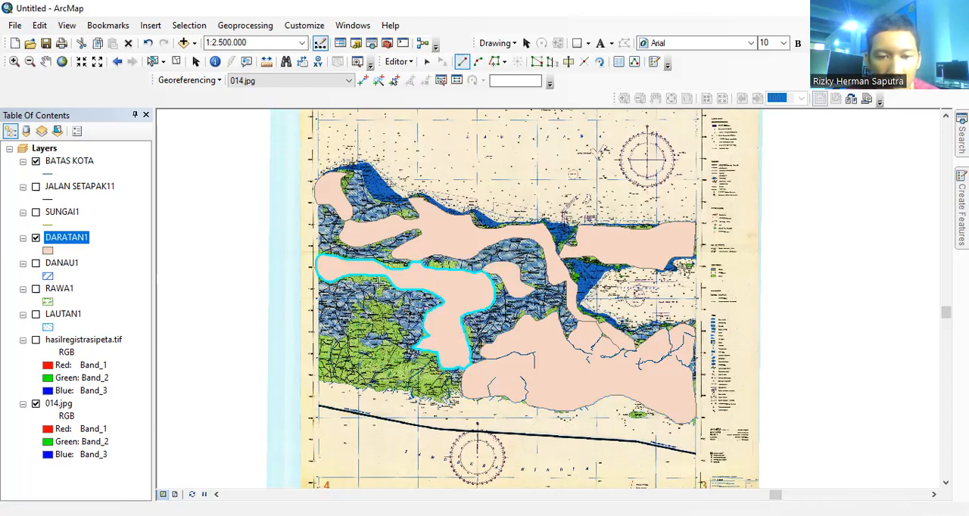
Step: Trace a DARATAN1 polygon over the southwestern green area, from below the central band down to the south coast
left_click(358, 277)
left_click(347, 277)
left_click(343, 279)
left_click(351, 285)
left_click(363, 294)
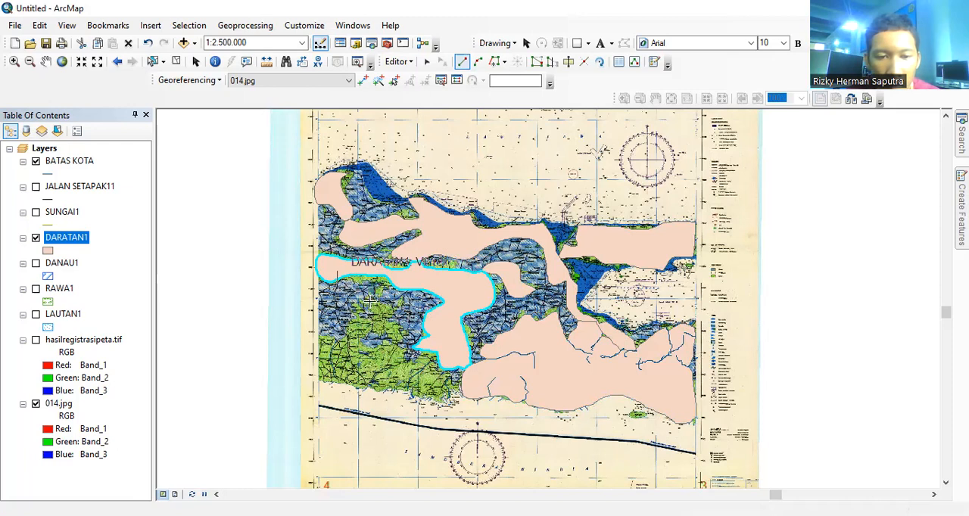
left_click(369, 303)
left_click(369, 311)
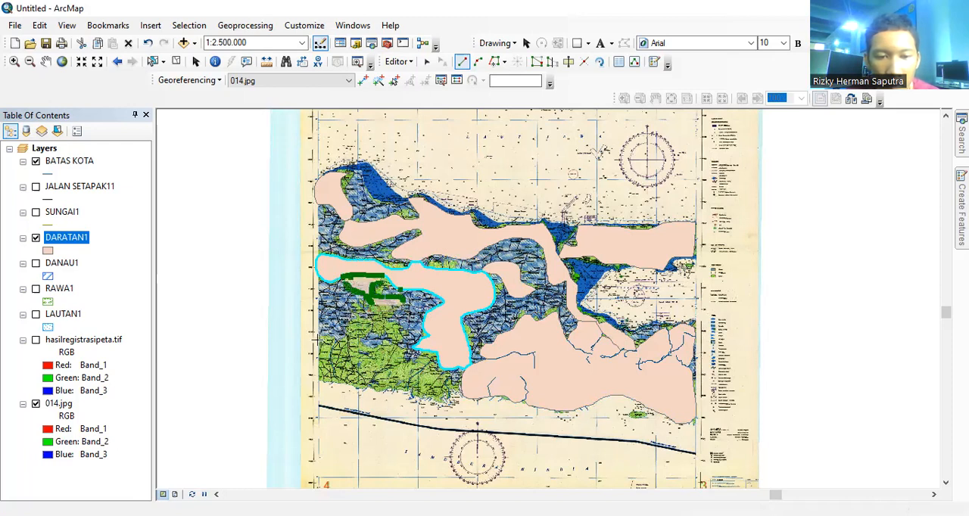
left_click(328, 383)
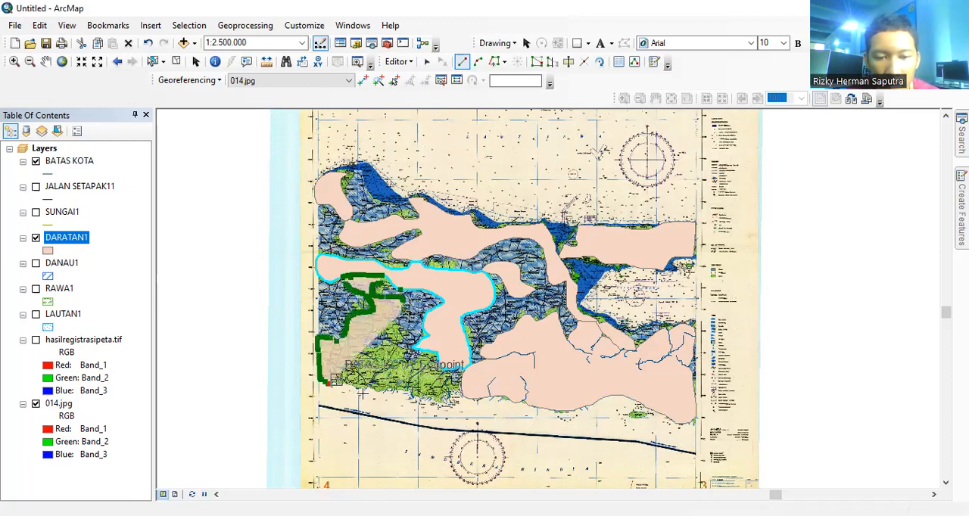
left_click(363, 393)
left_click(396, 392)
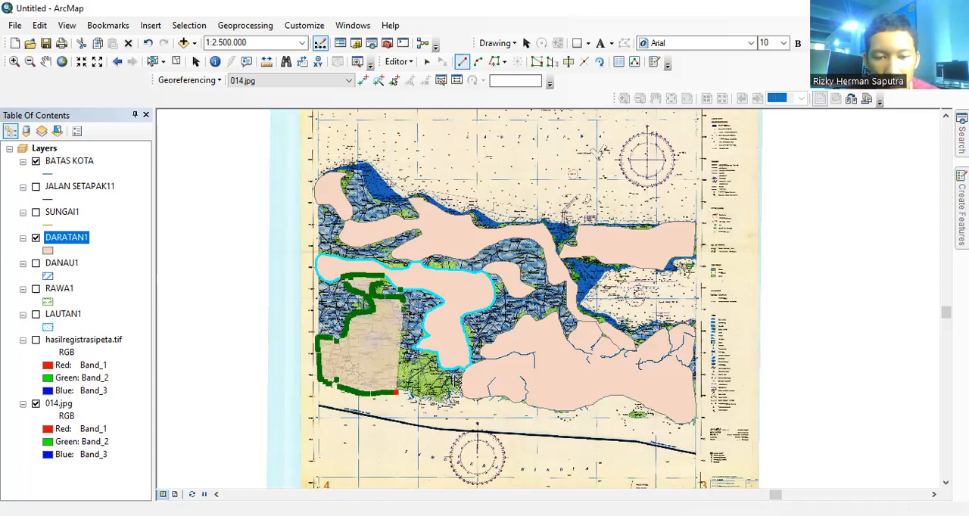
left_click(457, 382)
left_click(428, 358)
left_click(402, 312)
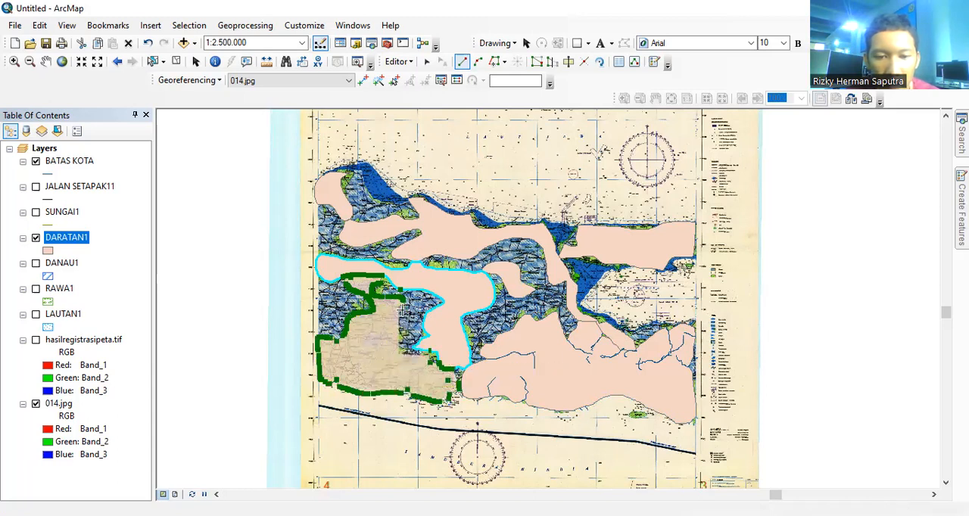
double_click(402, 307)
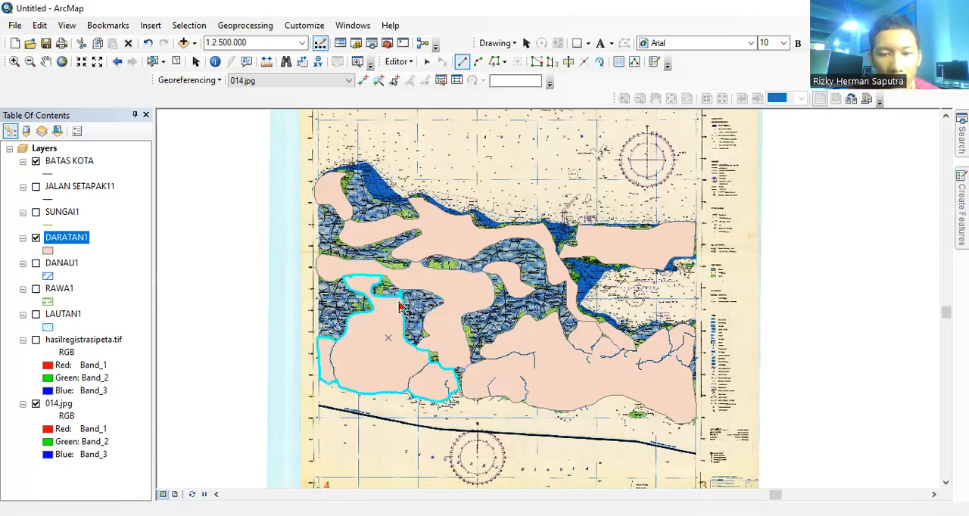
left_click(402, 309)
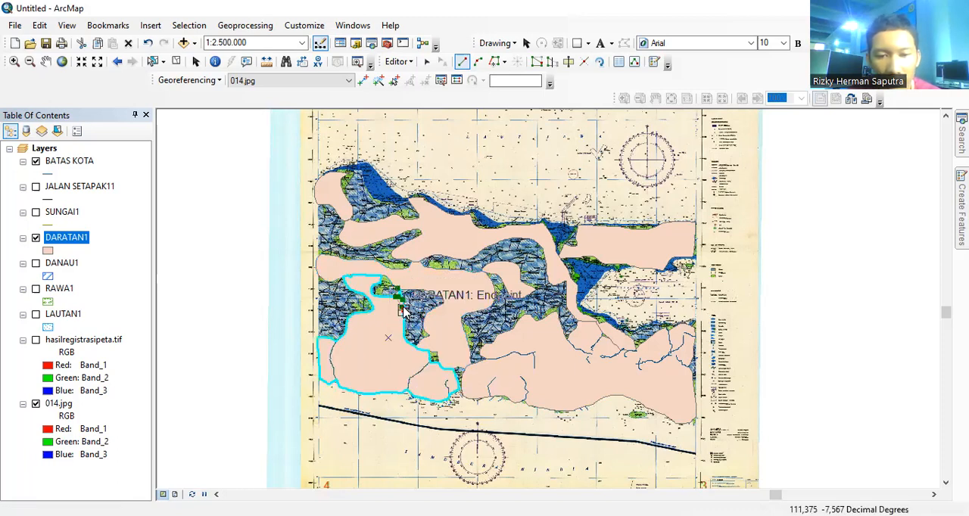
right_click(402, 311)
left_click(456, 253)
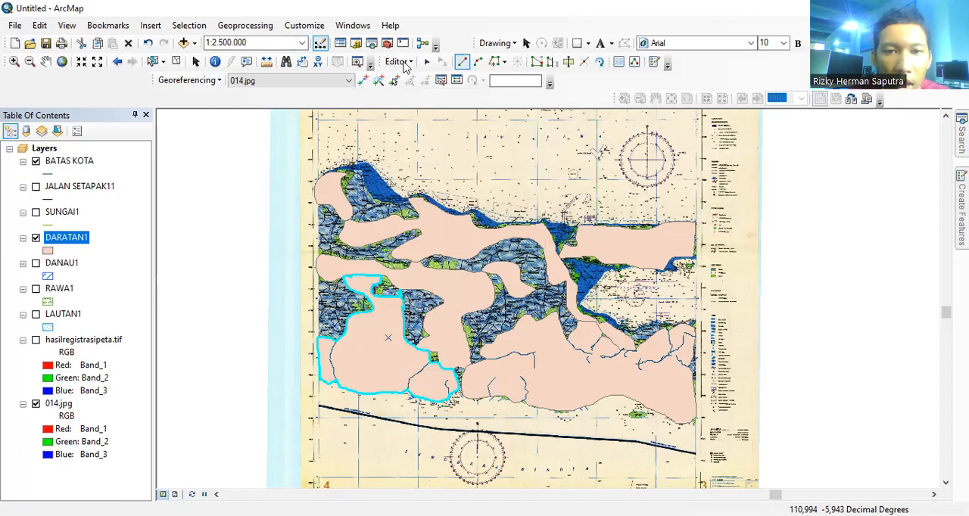
Step: End the editing session and turn on the JALAN SETAPAK11, SUNGAI1, DANAU1, RAWA1, LAUTAN1 and hasilregistrasipeta.tif layers
left_click(401, 63)
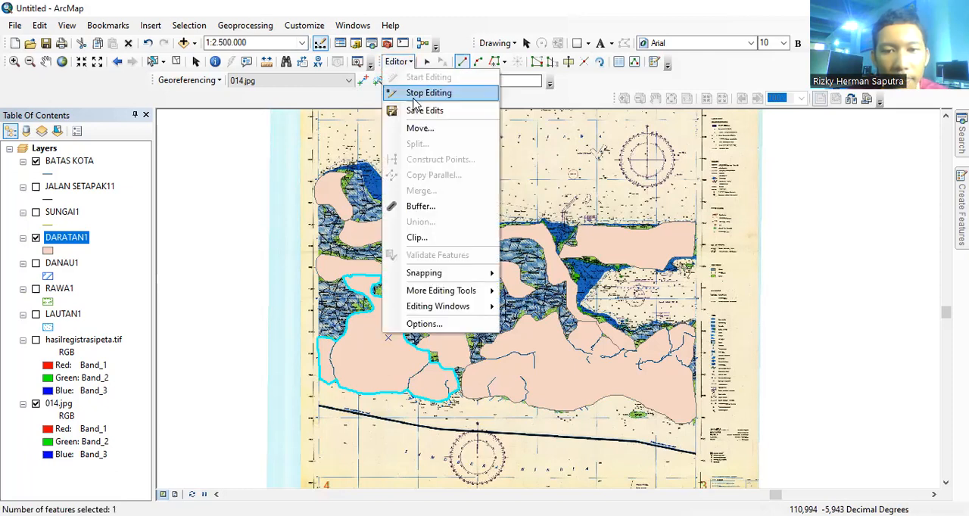
key("Return")
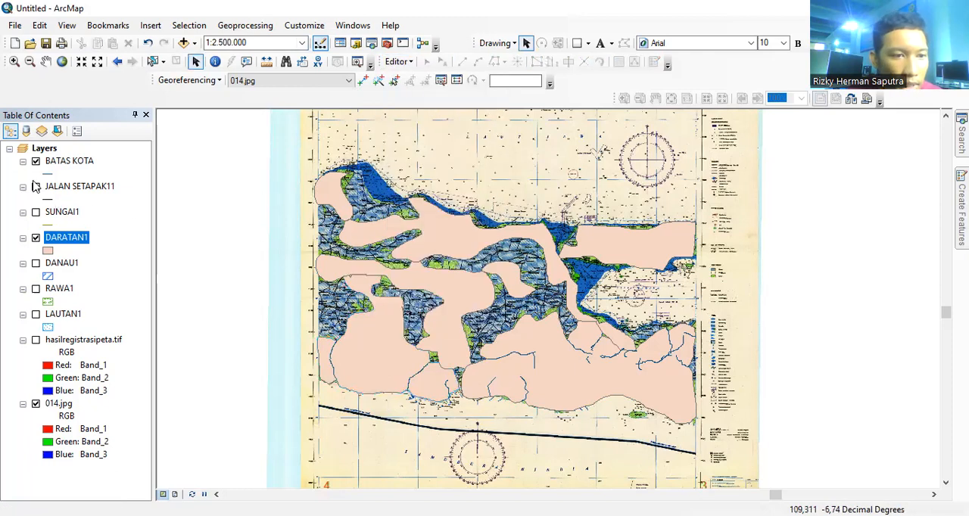
left_click(36, 188)
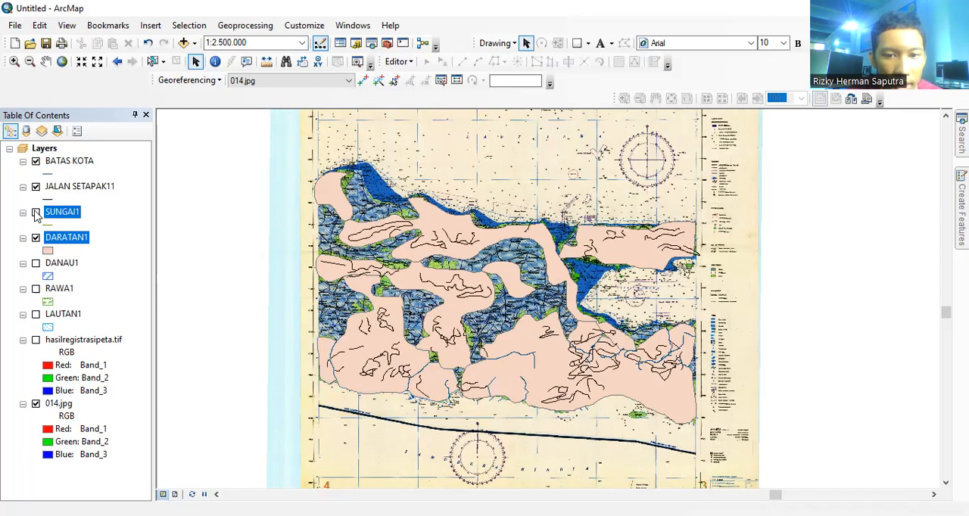
left_click(36, 264)
left_click(35, 290)
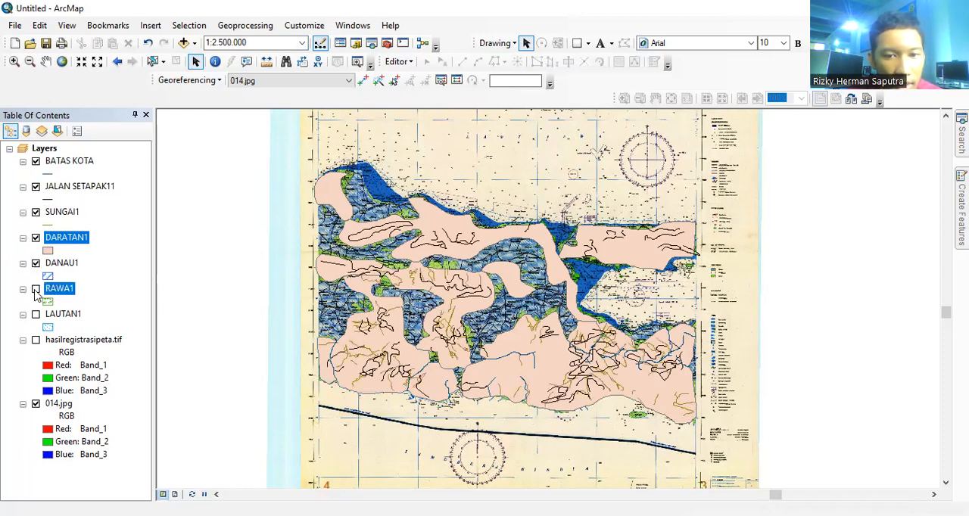
left_click(35, 340)
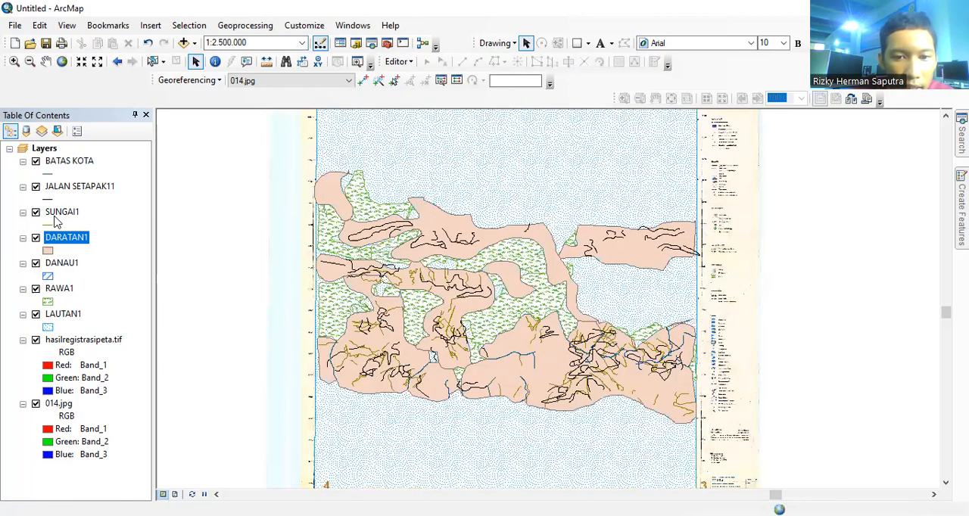
Step: Try the Mangrove symbol as the fill of the DARATAN1 layer
left_click(50, 251)
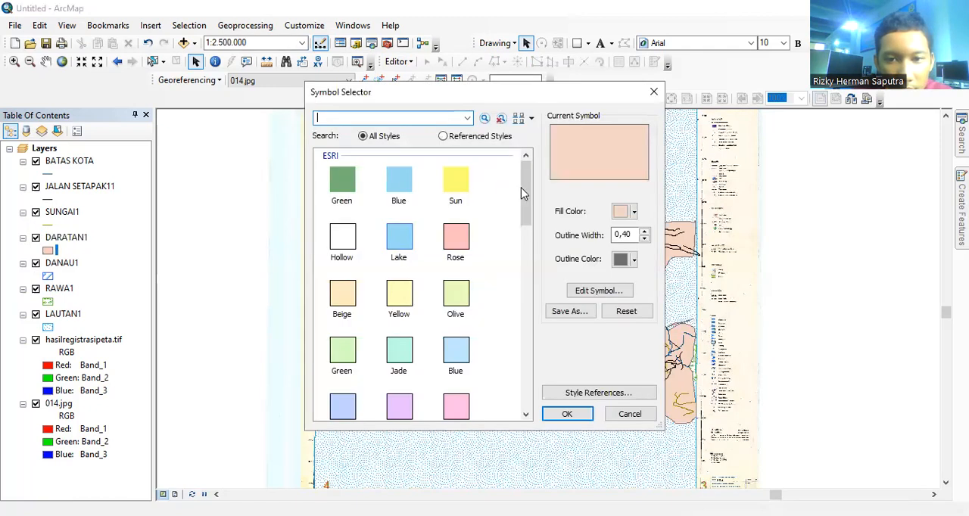
left_click(526, 281)
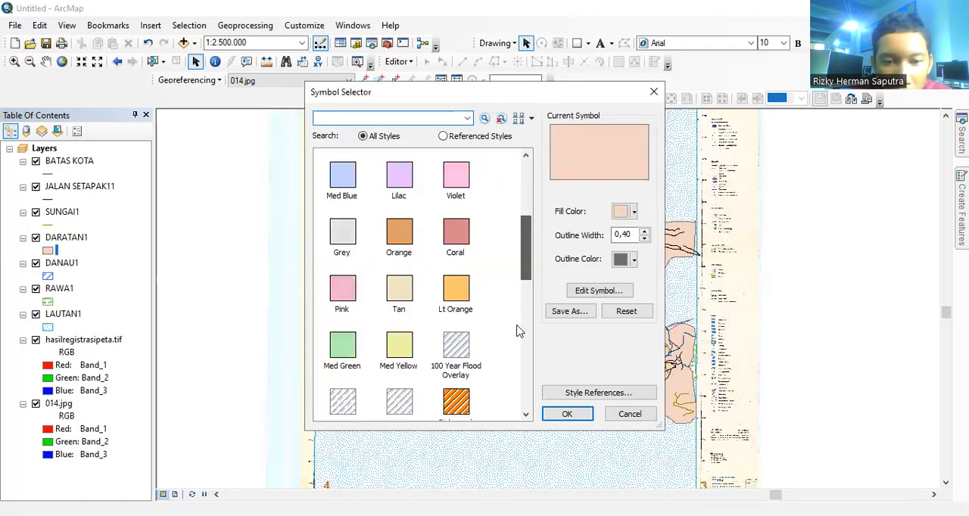
left_click(530, 344)
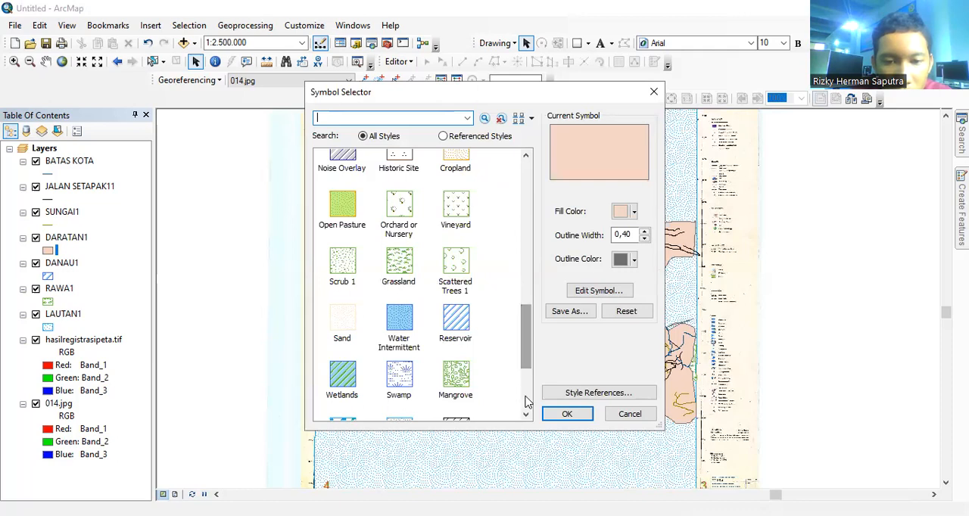
scroll(507, 381, "down", 3)
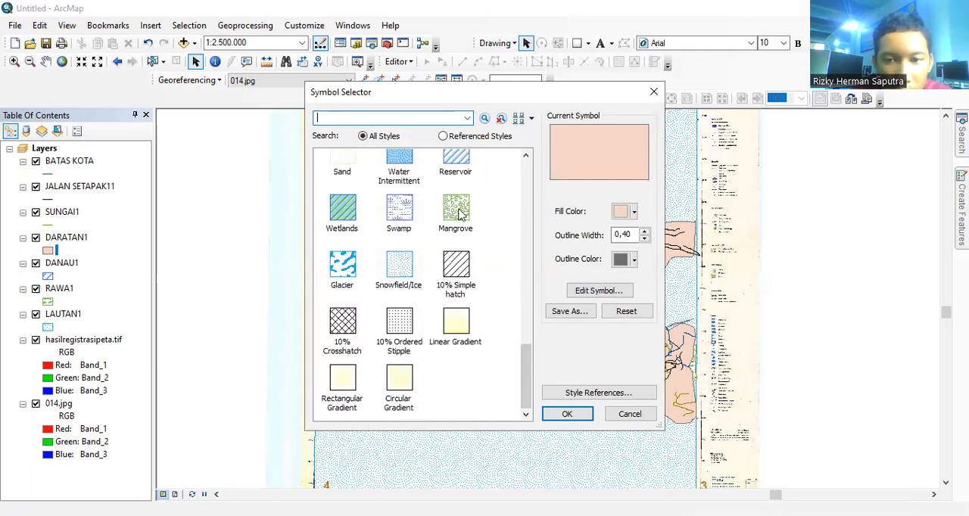
left_click(456, 212)
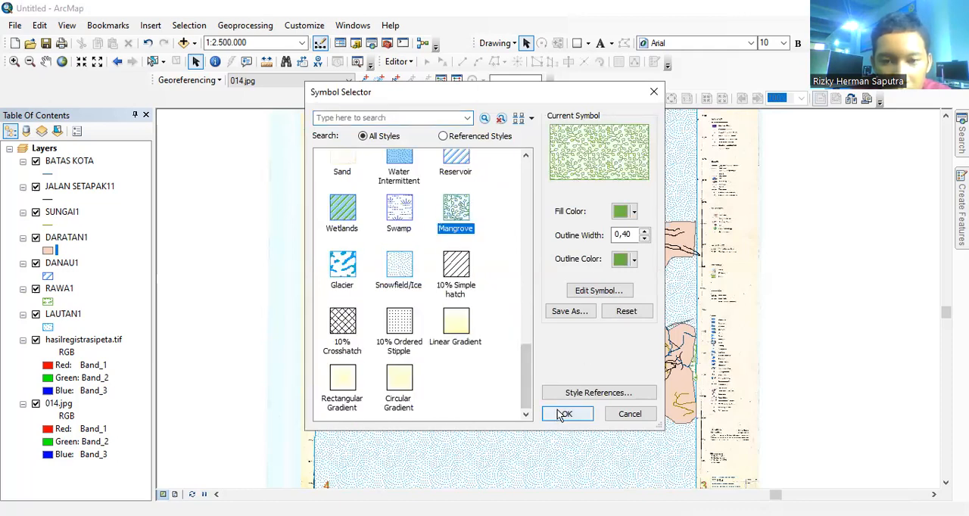
left_click(565, 414)
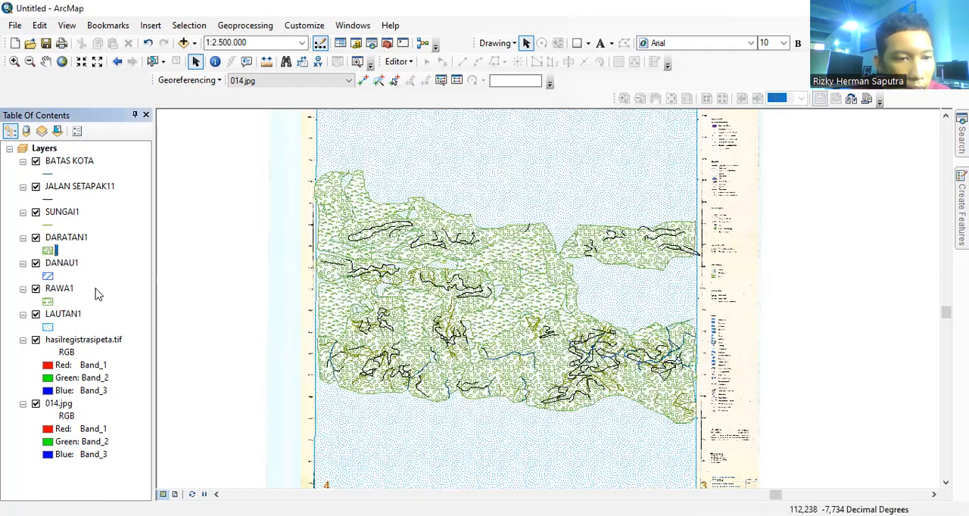
Step: Apply the solid dark Green ESRI symbol, without outline width, to the DARATAN1 layer
left_click(45, 250)
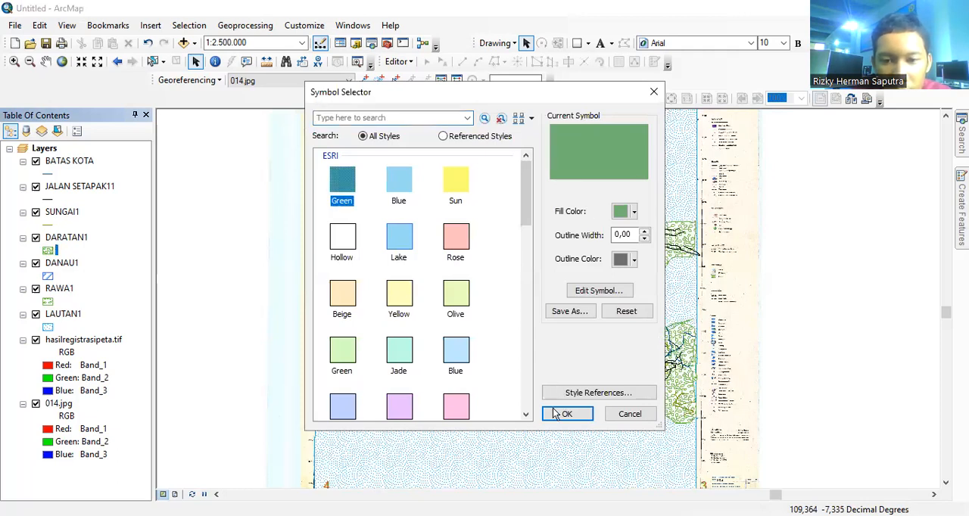
left_click(565, 414)
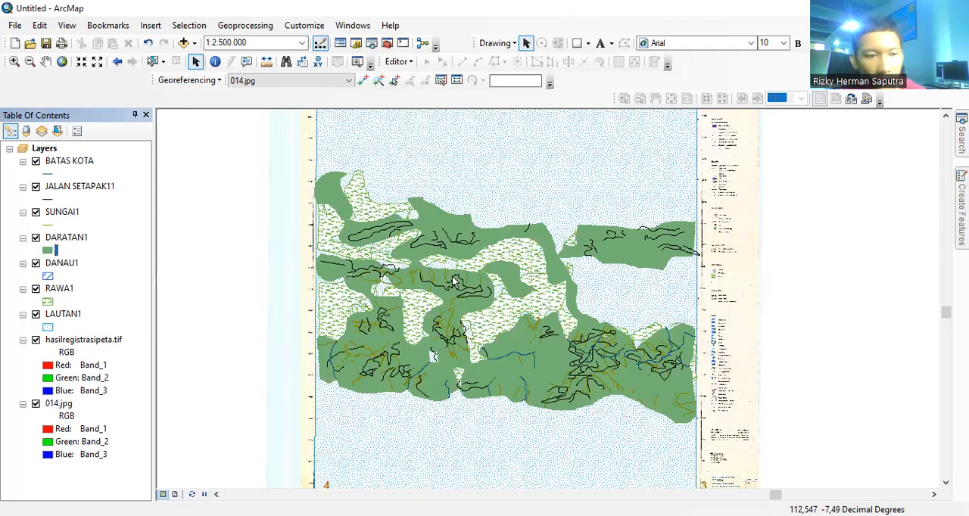
Step: Hide and redisplay the LAUTAN1, RAWA1, DANAU1, DARATAN1 and SUNGAI1 layers to check each against the scanned map
left_click(36, 314)
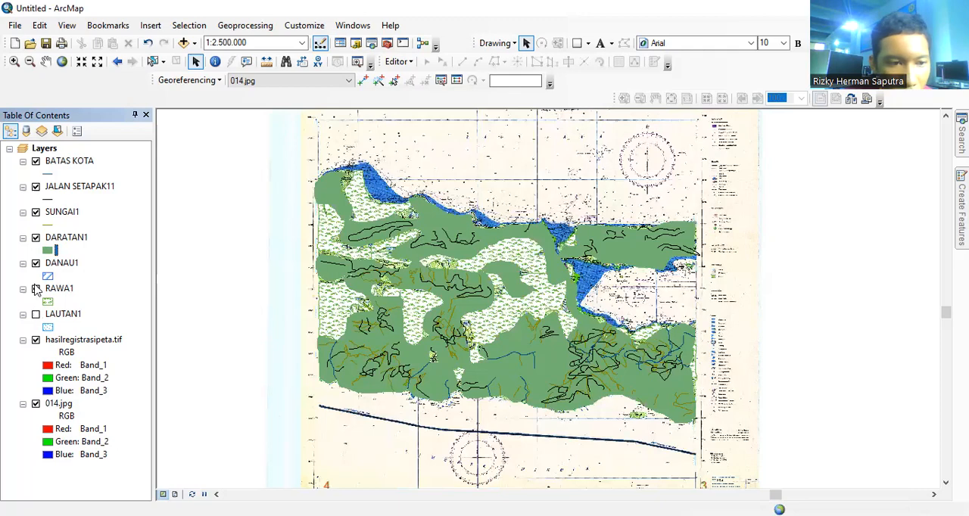
left_click(35, 289)
left_click(35, 263)
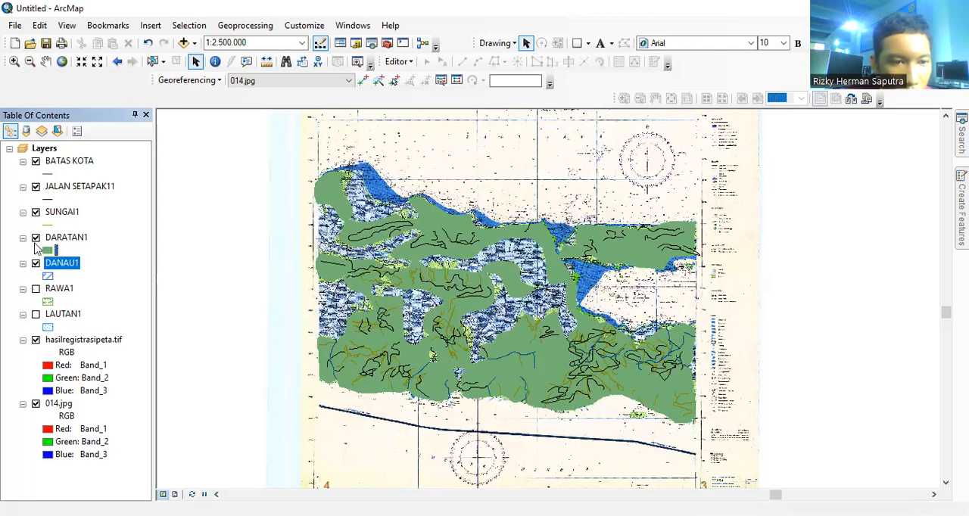
left_click(36, 238)
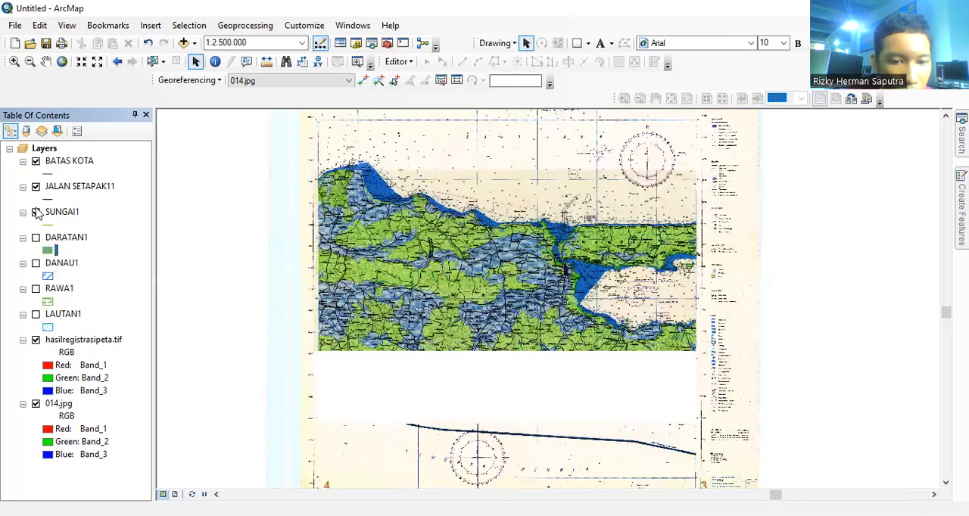
left_click(36, 212)
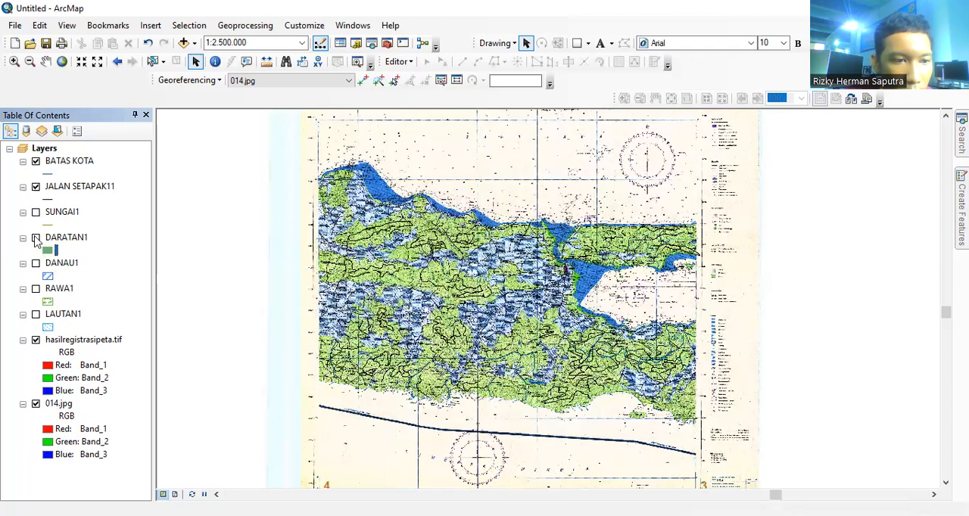
left_click(35, 238)
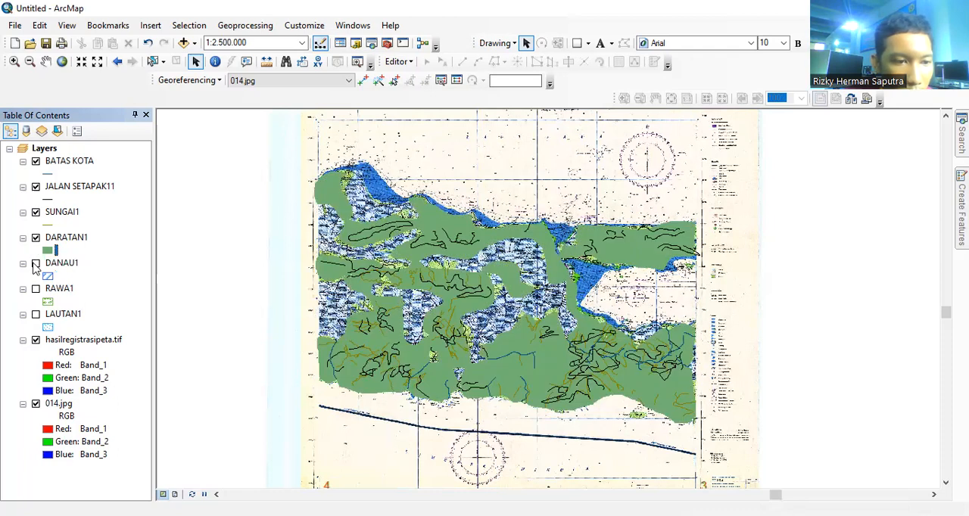
left_click(35, 264)
left_click(36, 290)
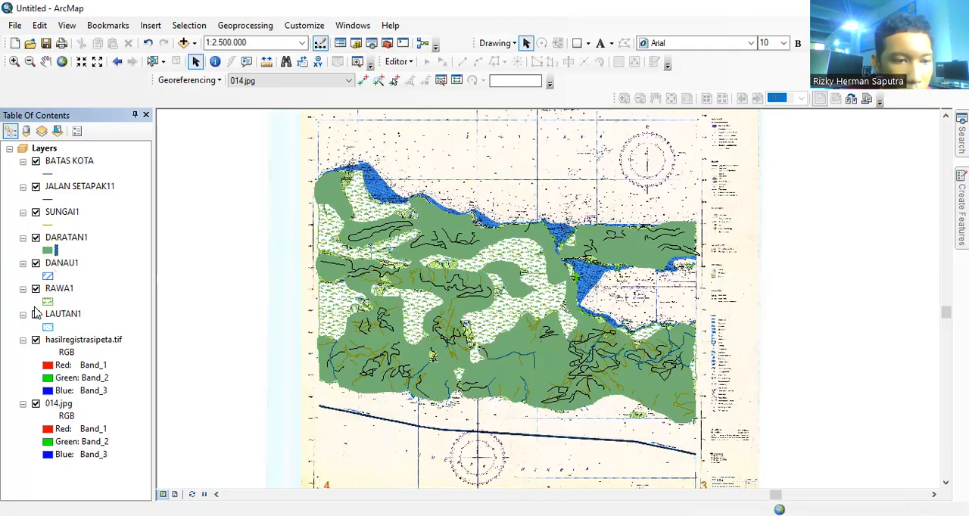
left_click(35, 315)
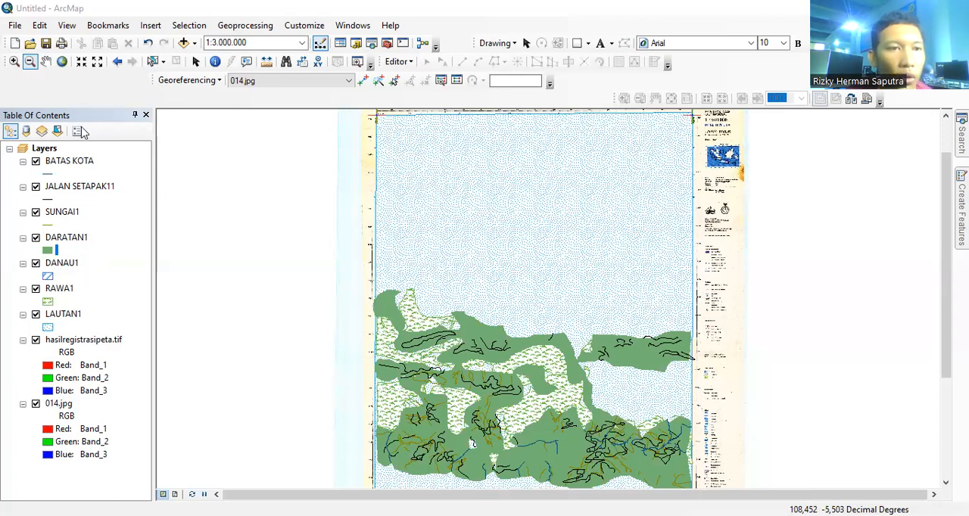
Step: Set the A4 page to landscape orientation, scaling map elements proportionally to changes in page size
left_click(16, 26)
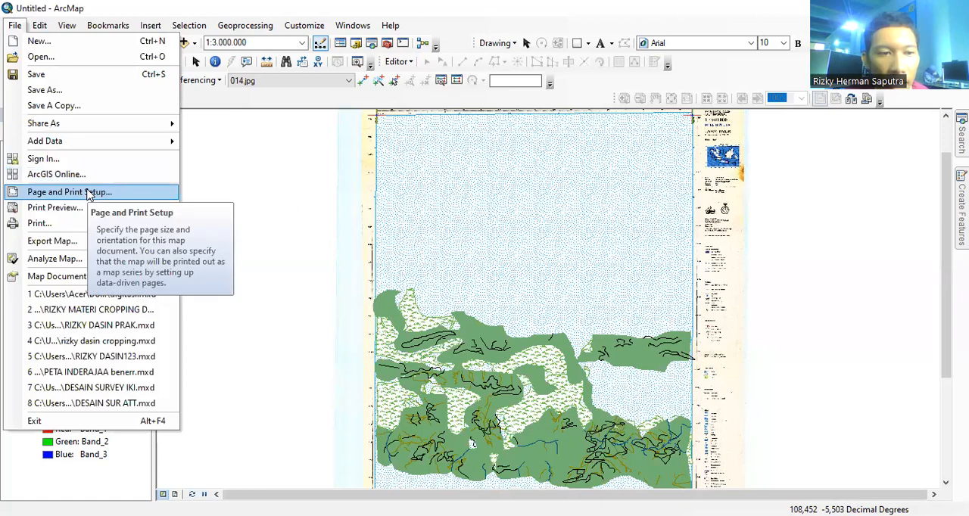
left_click(89, 192)
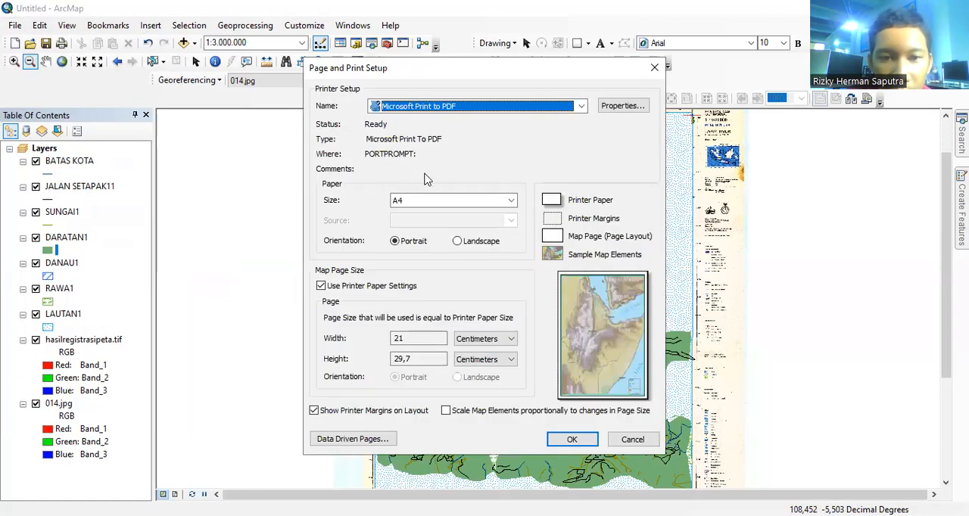
left_click(457, 241)
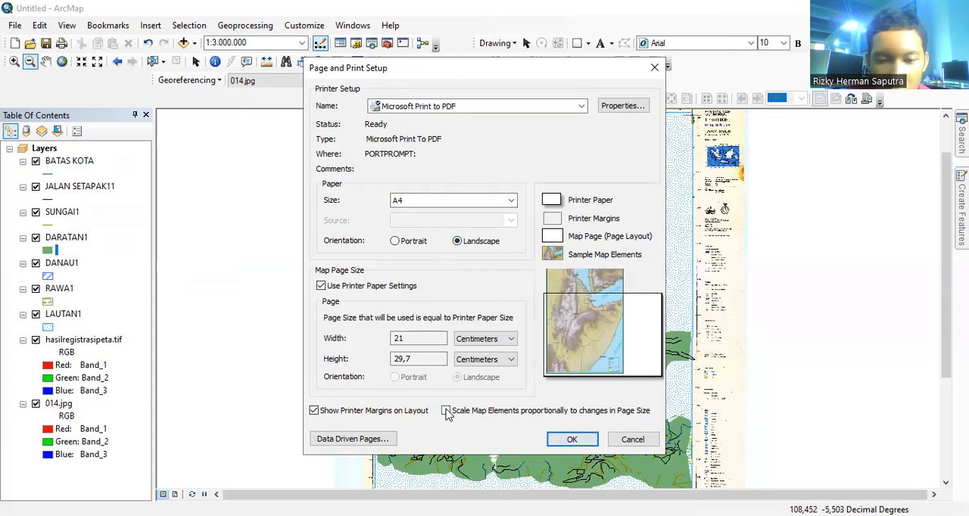
left_click(572, 439)
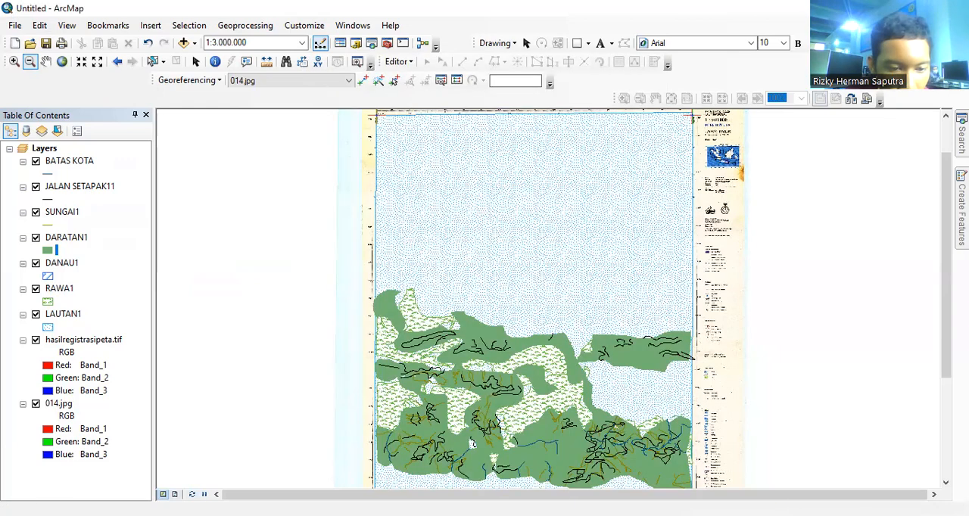
Step: Switch to layout view and shape the map frame to fill about the left half of the landscape page
left_click(174, 494)
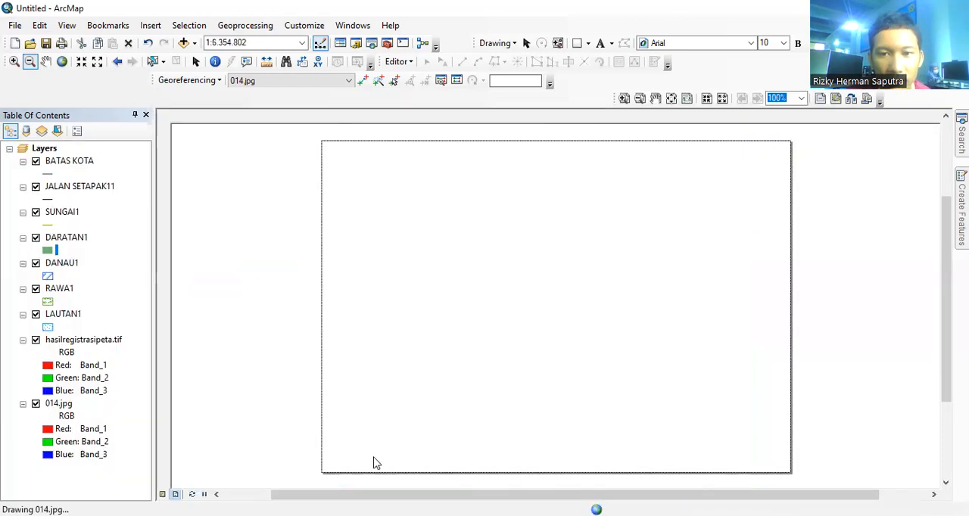
left_click_drag(566, 203, 448, 201)
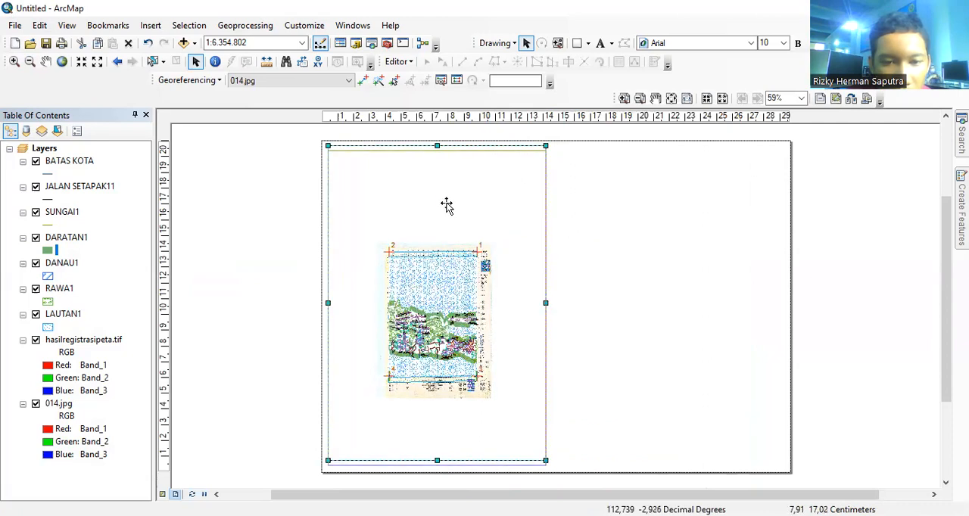
Step: Enlarge the map inside its frame to 1:2.000.000 and position the digitized island around the middle of the frame
left_click(13, 62)
left_click(439, 282)
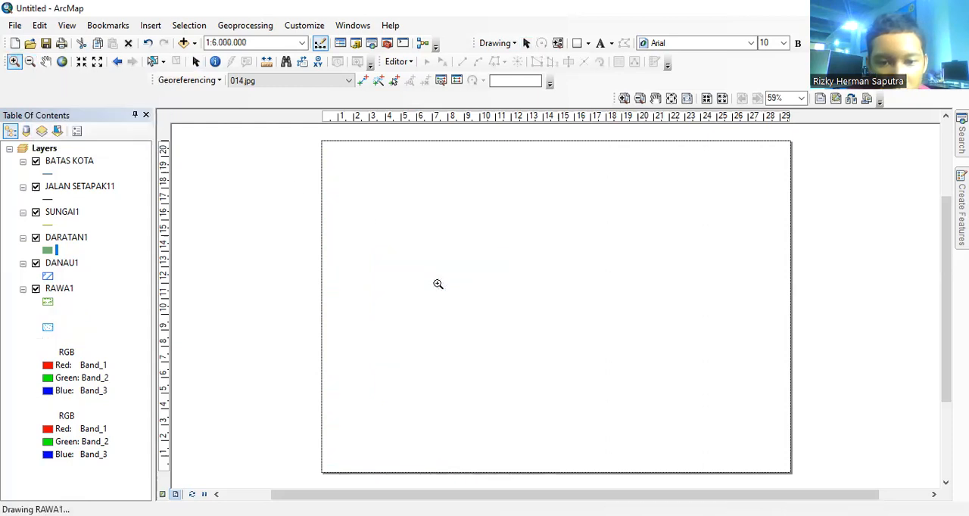
left_click(438, 284)
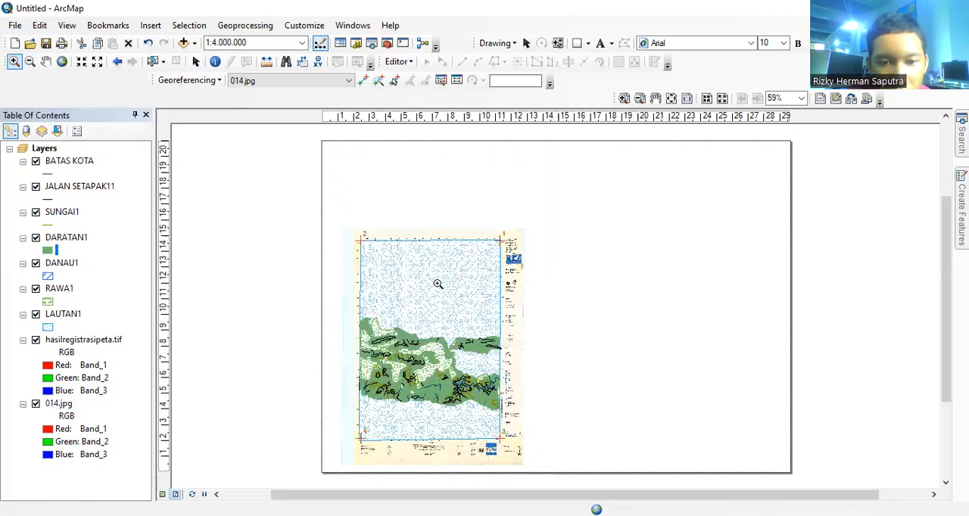
left_click(389, 284)
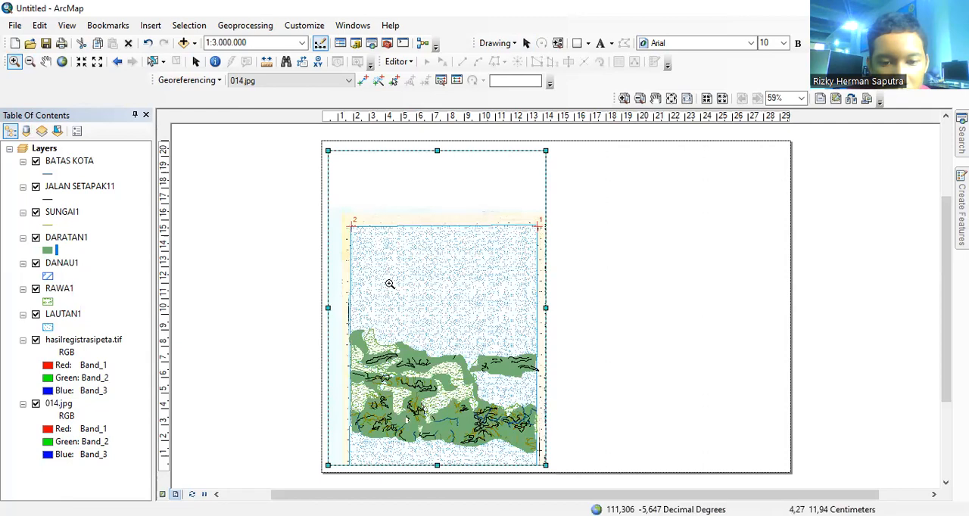
left_click(389, 284)
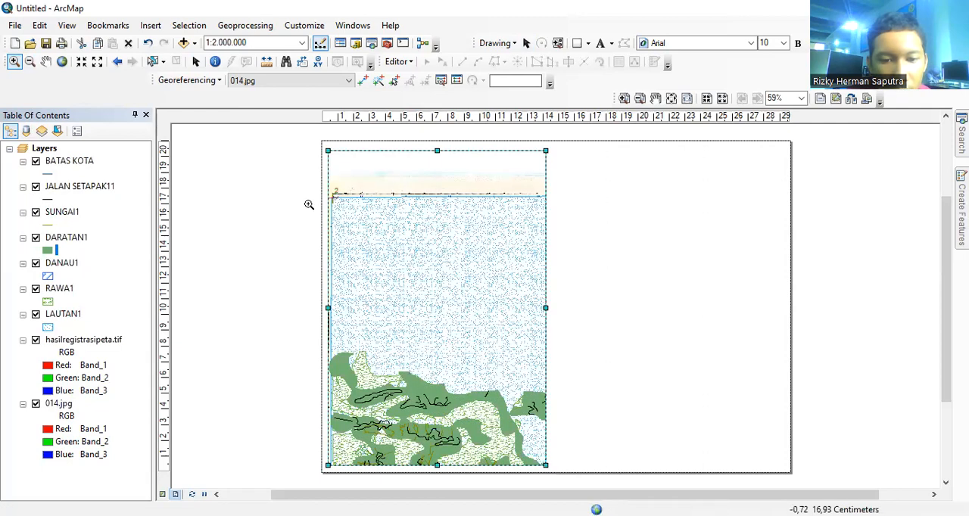
left_click(45, 61)
left_click_drag(374, 270, 364, 192)
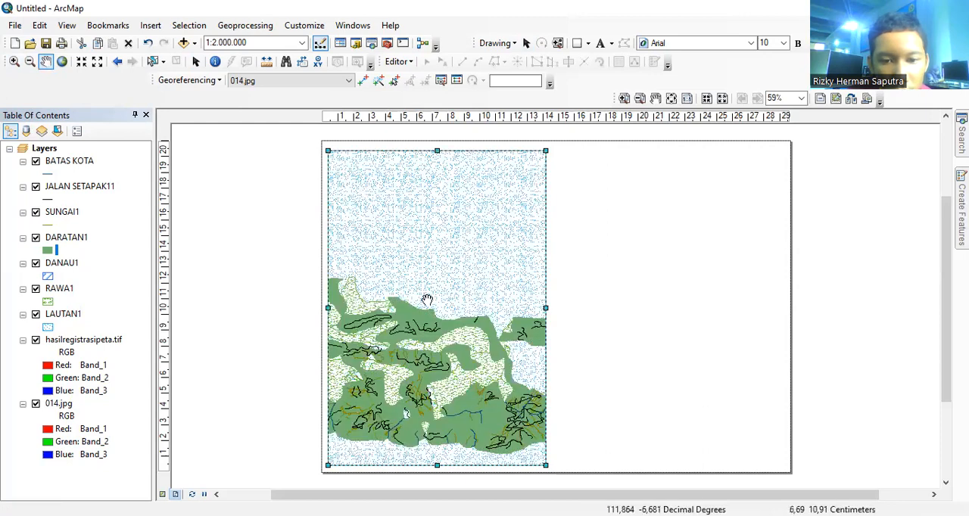
left_click_drag(433, 369, 444, 315)
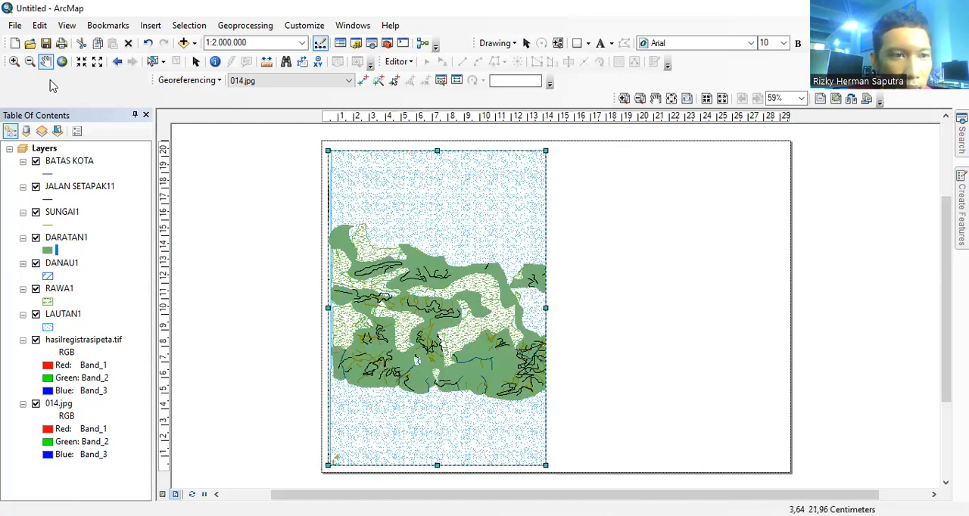
Step: Stretch the map frame's upper edge slightly closer to the top of the page
left_click(526, 44)
left_click(434, 151)
left_click_drag(434, 151, 435, 146)
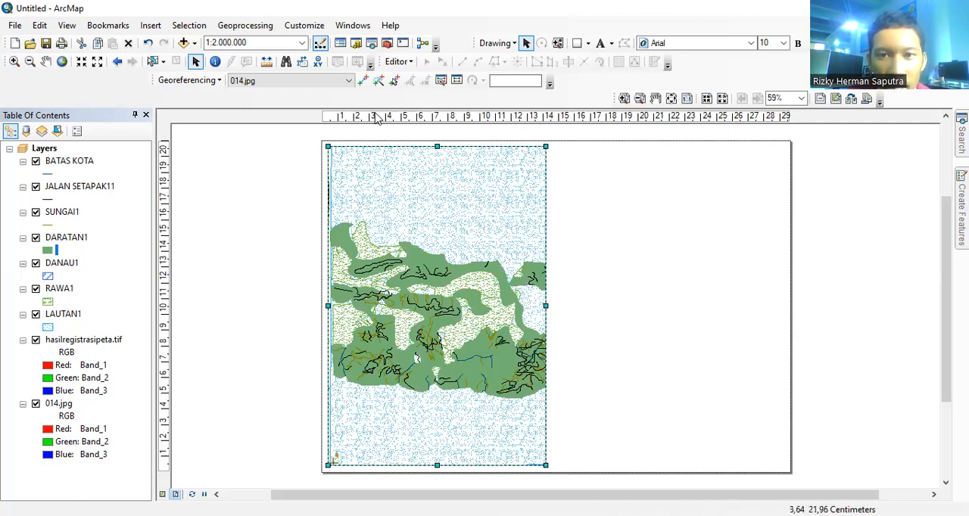
Step: Draw a rectangle about 13.5 cm wide and 3 cm high in the page's upper right area, beside the map frame
left_click(579, 44)
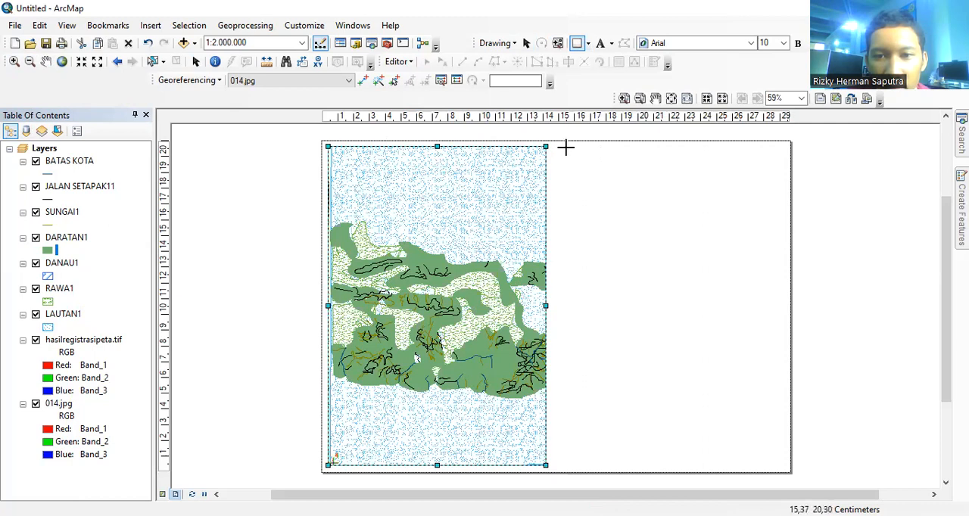
left_click_drag(566, 148, 781, 198)
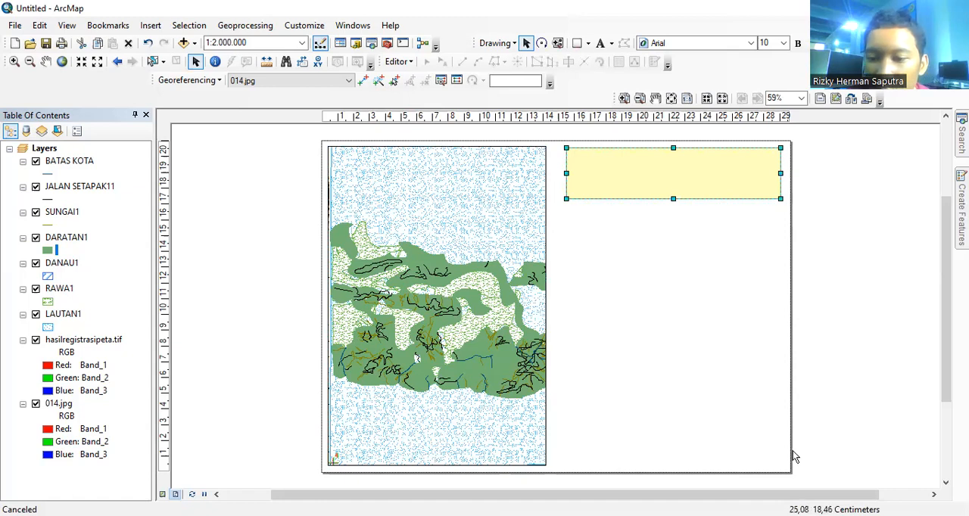
Step: Set the fill of the rectangle beside the map frame to No Color
right_click(718, 183)
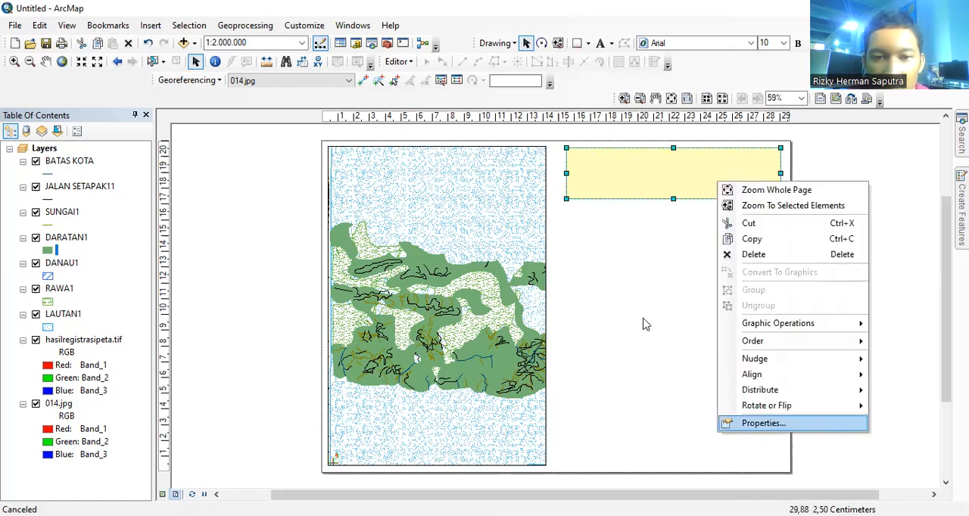
key("Return")
left_click(442, 201)
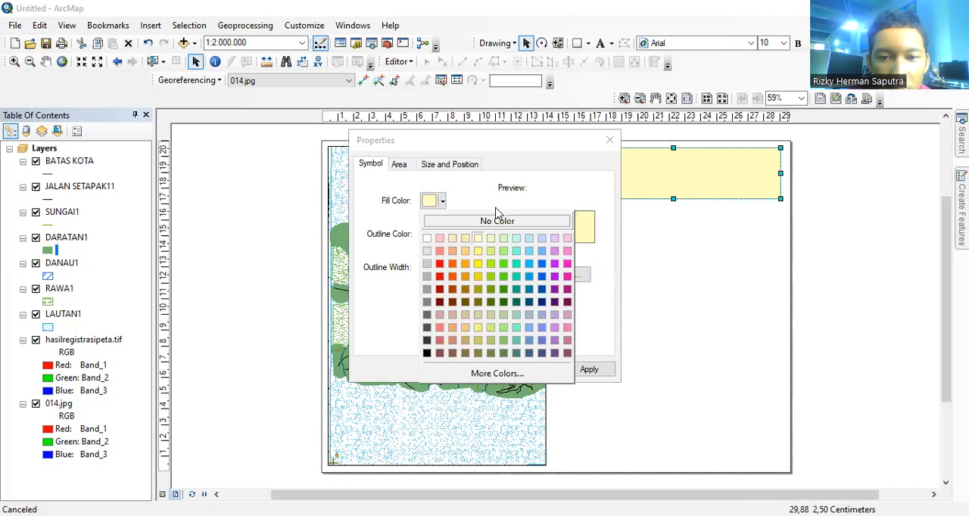
left_click(497, 221)
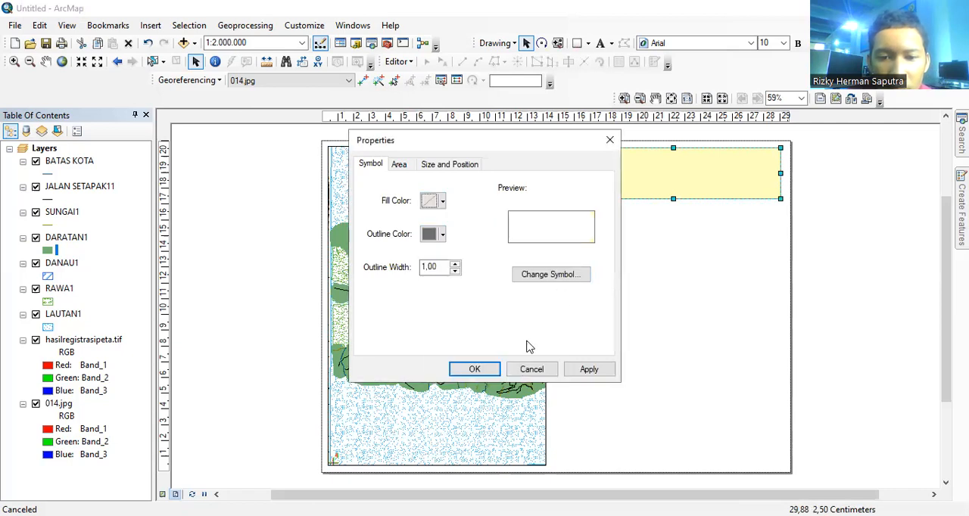
left_click(494, 371)
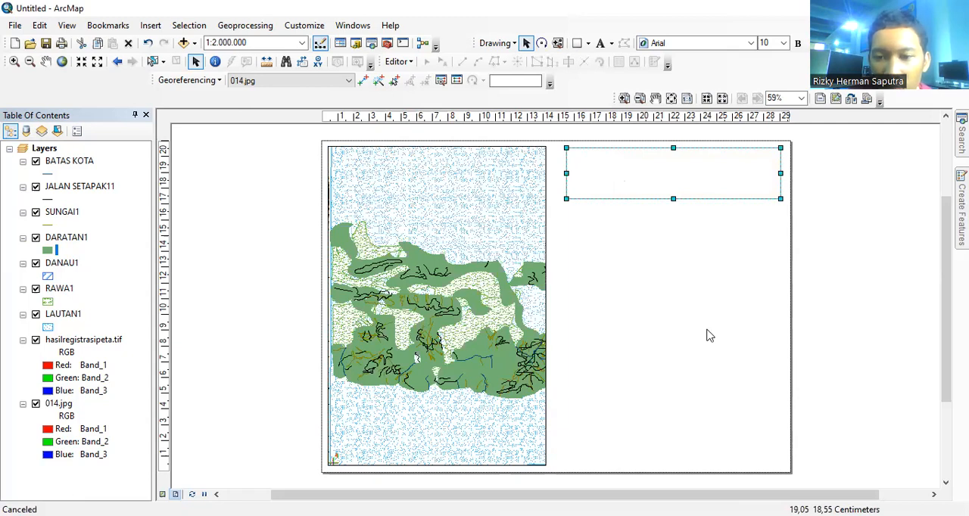
Step: Duplicate the unfilled rectangle and place the copy directly beneath the original, with their side edges aligned
right_click(622, 180)
left_click(674, 239)
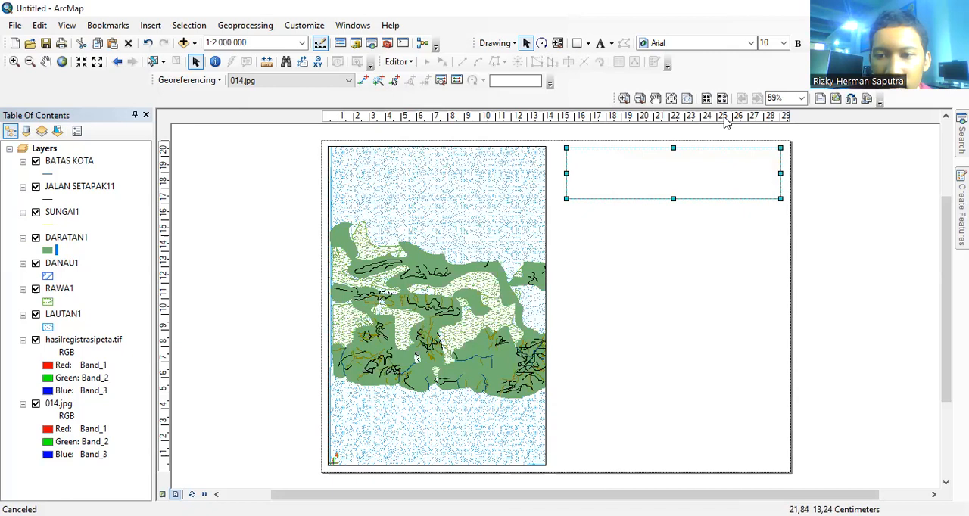
key("ctrl+v")
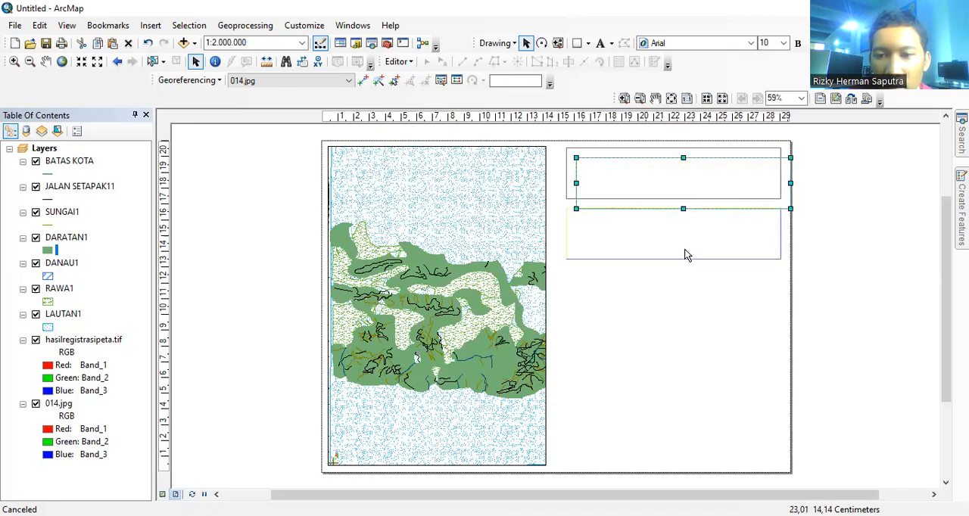
left_click_drag(687, 255, 687, 255)
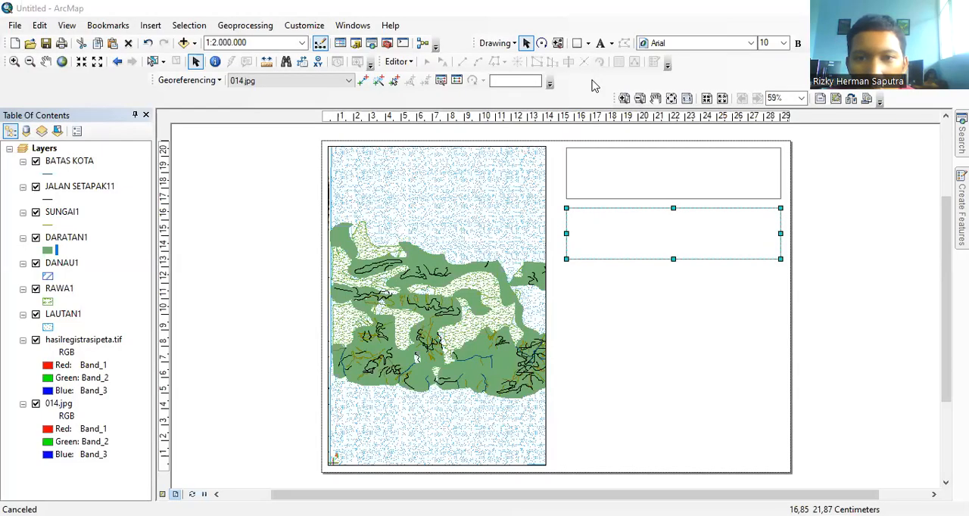
Step: Add a text element in the upper rectangle reading "LAYOUT DIGITASI PETA PRAKTIKUM SURVEI DAN PEMETAAN SUMBERDAYA LAUT DAN ESTUARIA"
left_click(601, 43)
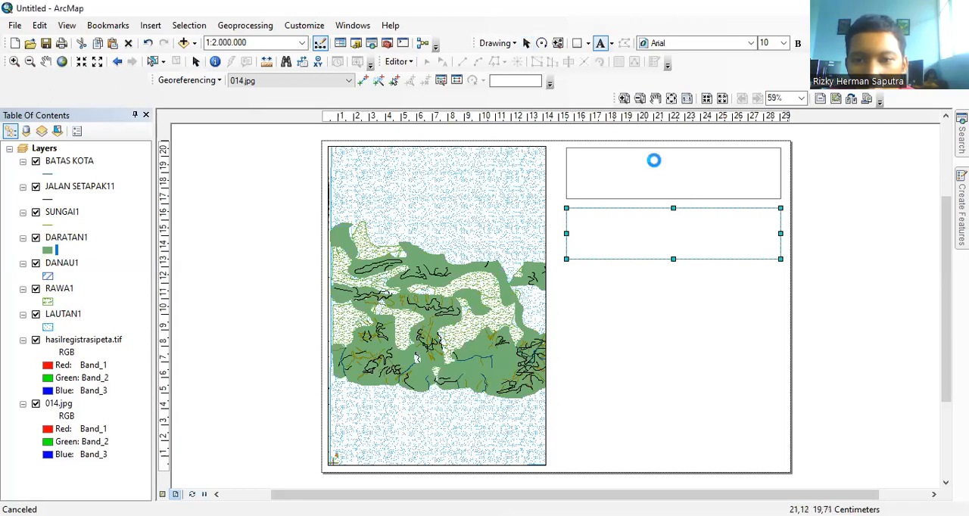
left_click(655, 160)
right_click(656, 161)
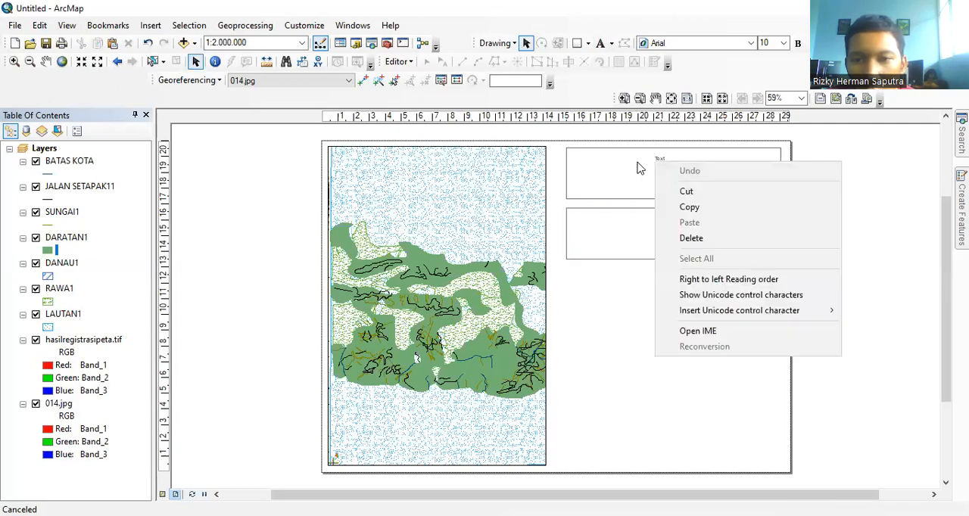
left_click(638, 162)
double_click(661, 161)
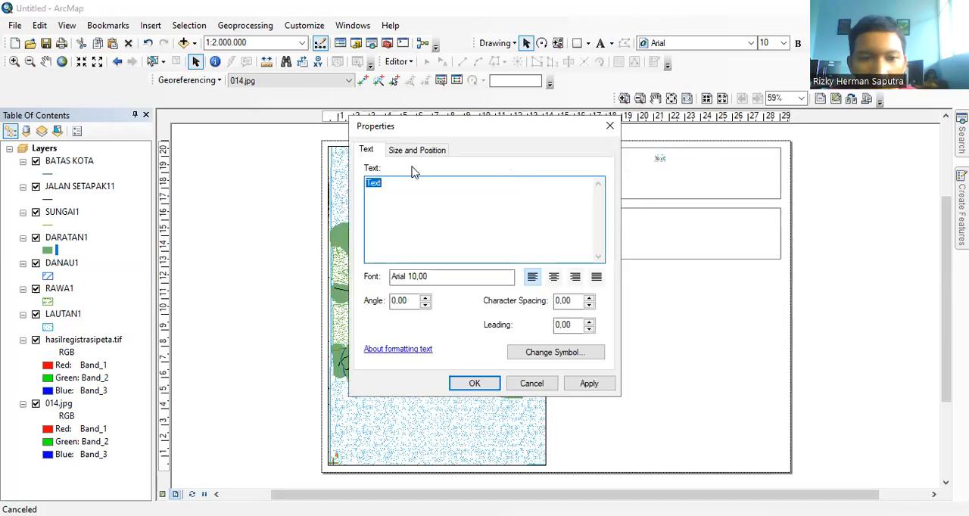
key("BackSpace")
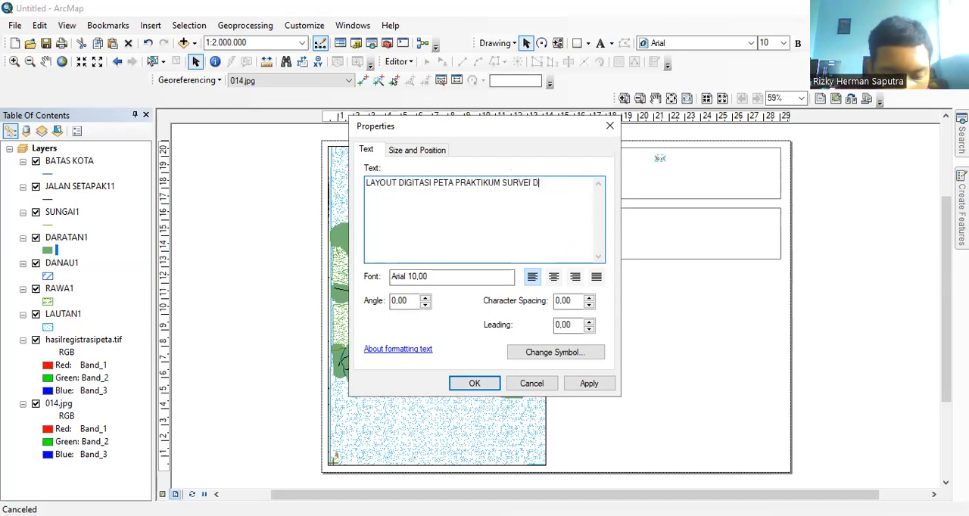
type("P")
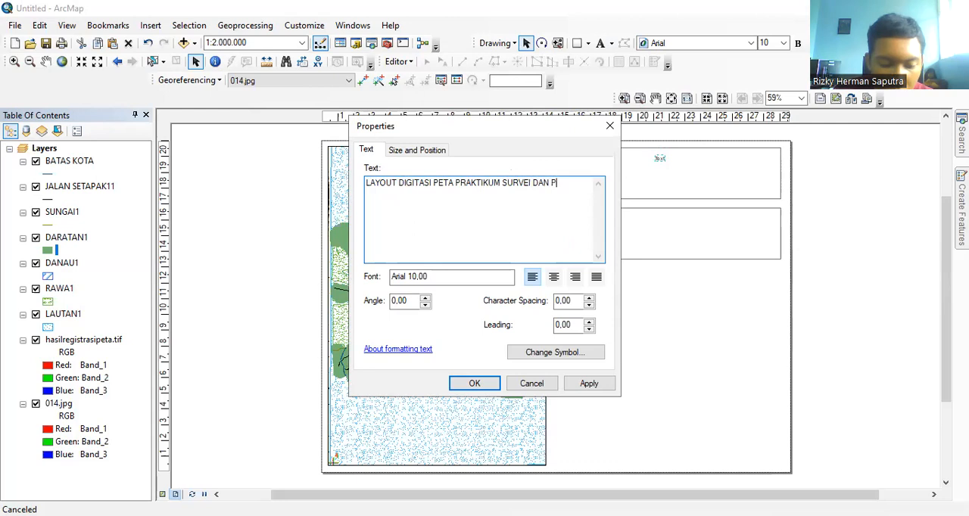
type("EMETAA")
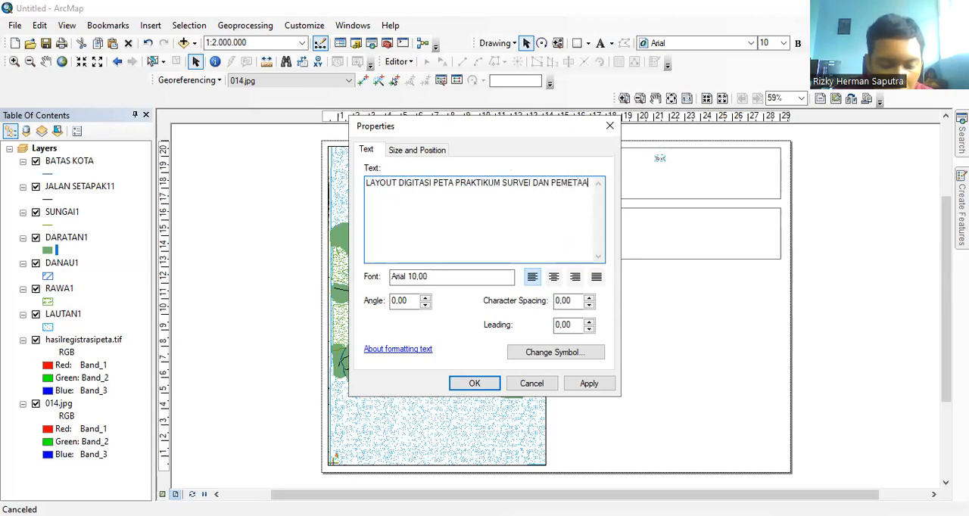
type("N SUMBERDAYA LAUT DAN ESTUARIA")
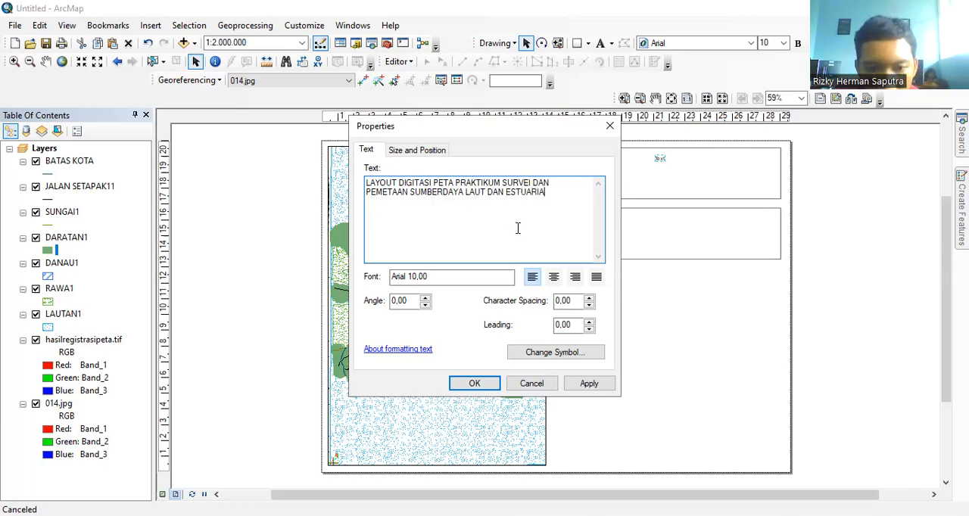
Step: Format the title text in Times New Roman, size 12
left_click(553, 278)
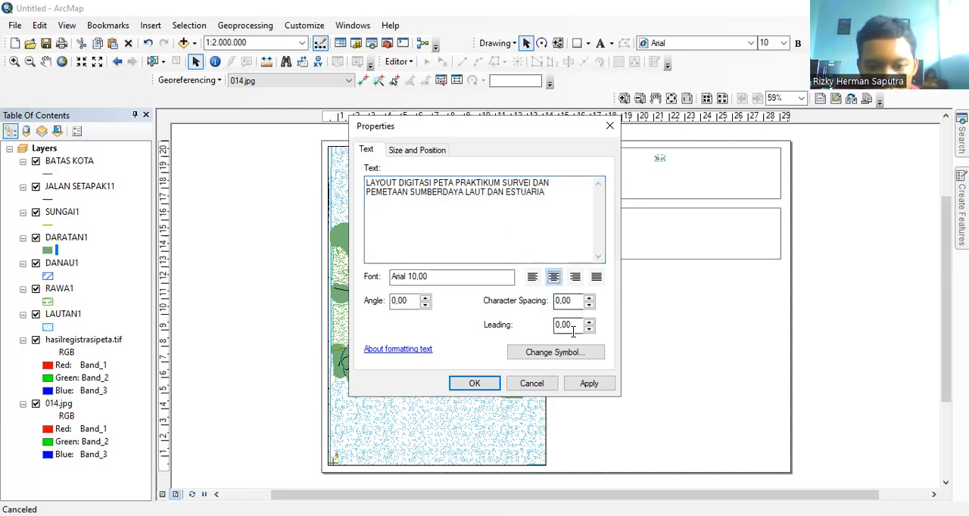
left_click(564, 355)
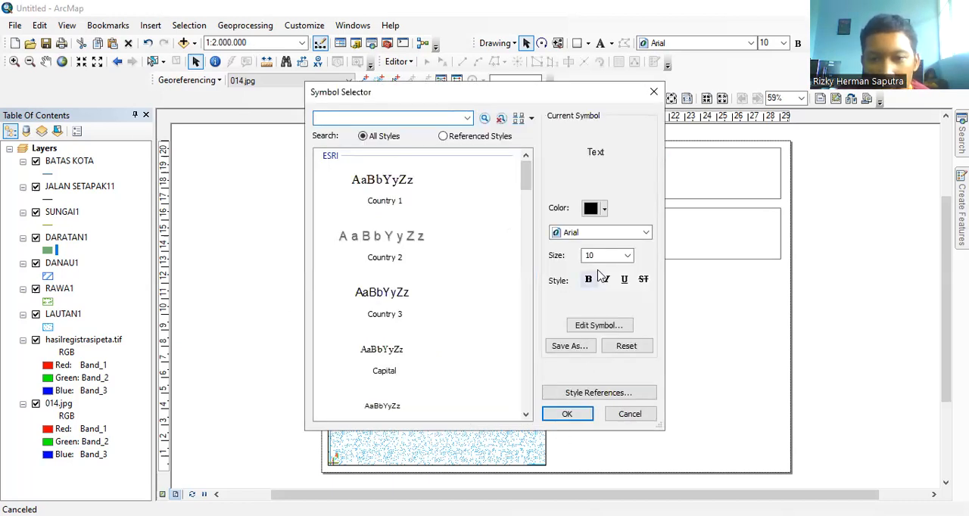
left_click(643, 234)
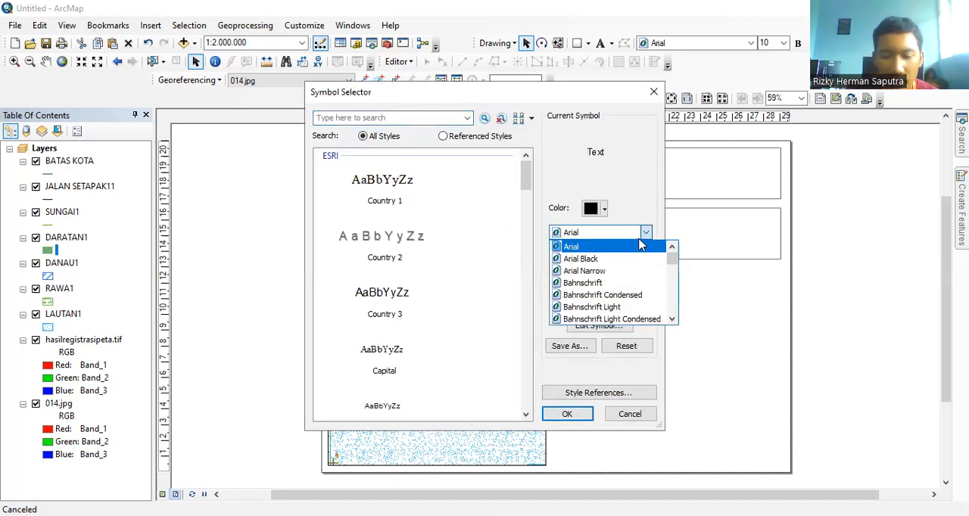
type("ti")
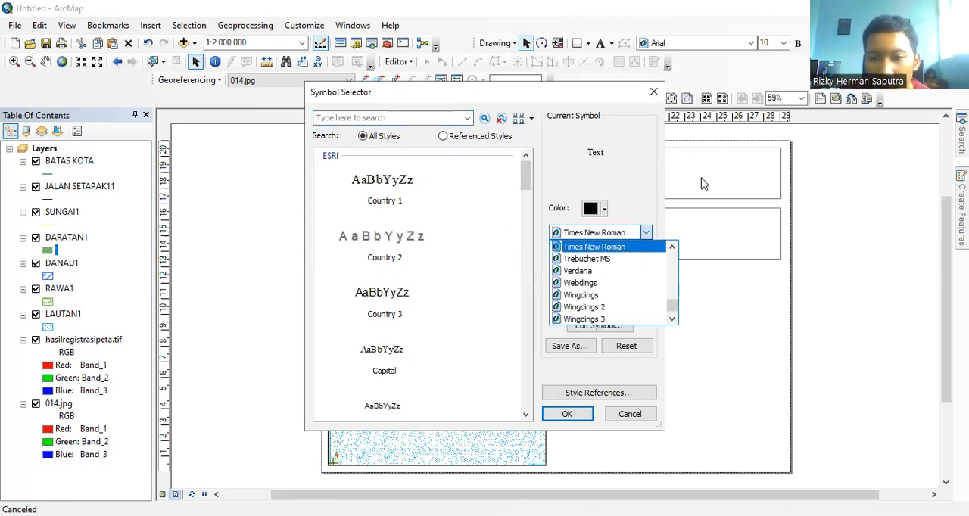
key("Return")
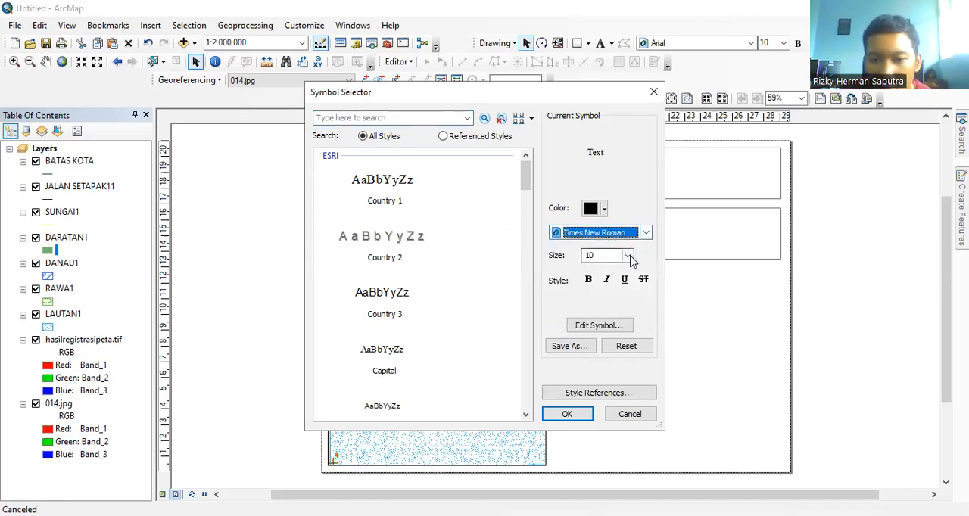
left_click(628, 256)
left_click(594, 295)
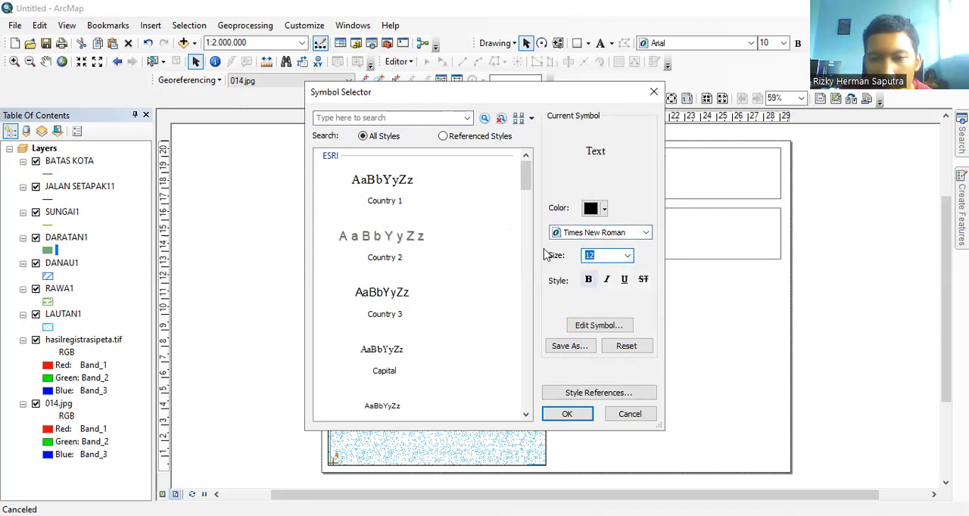
left_click(567, 414)
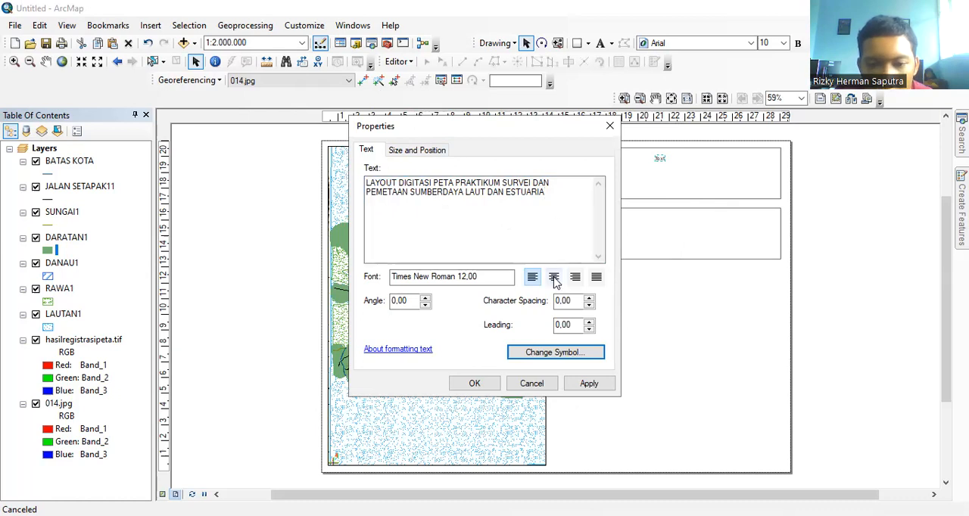
left_click(473, 383)
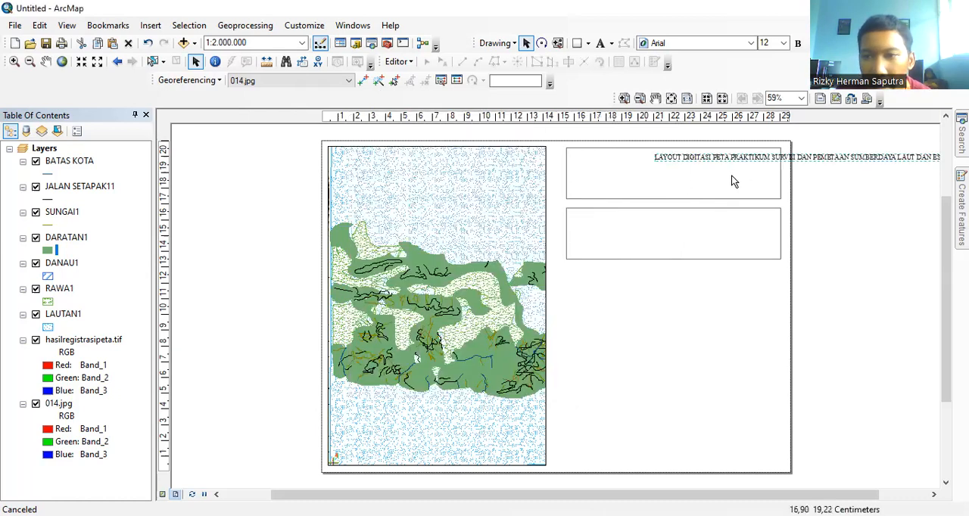
Step: Move the title to start at the upper rectangle's left edge and break the line before "SUMBERDAYA"
left_click_drag(757, 154, 676, 161)
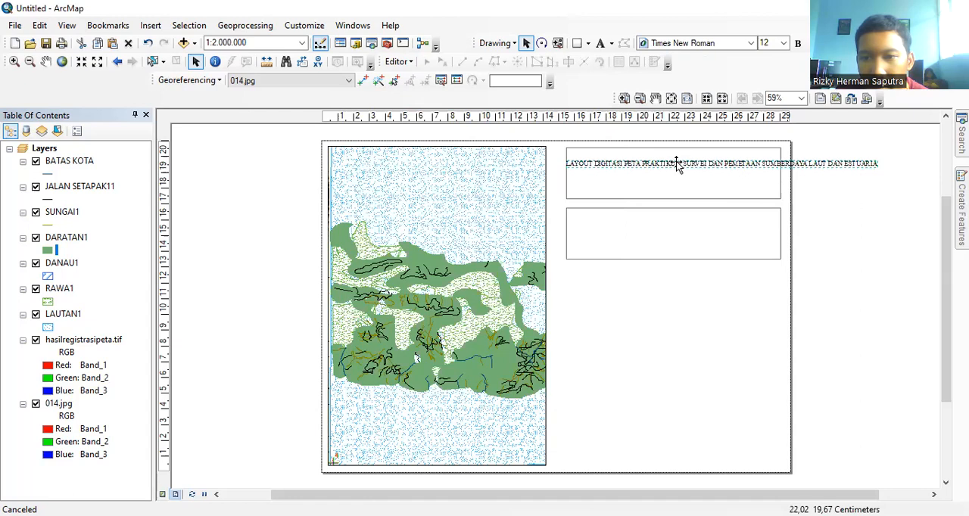
left_click(676, 161)
double_click(644, 174)
left_click(456, 195)
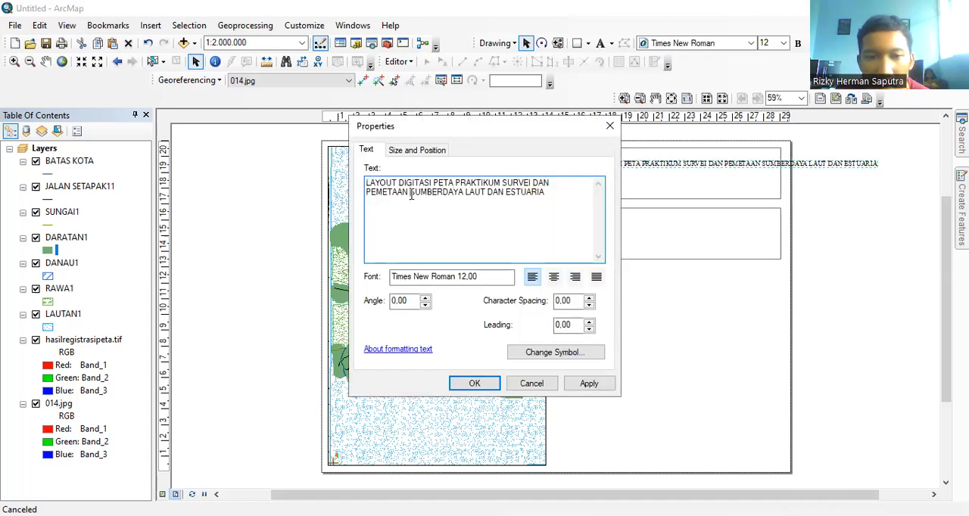
key("Return")
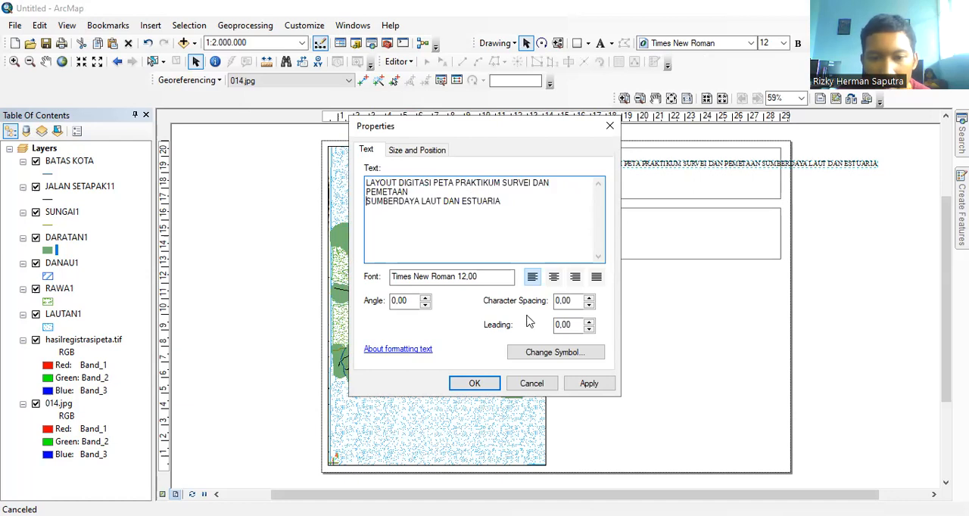
left_click(484, 384)
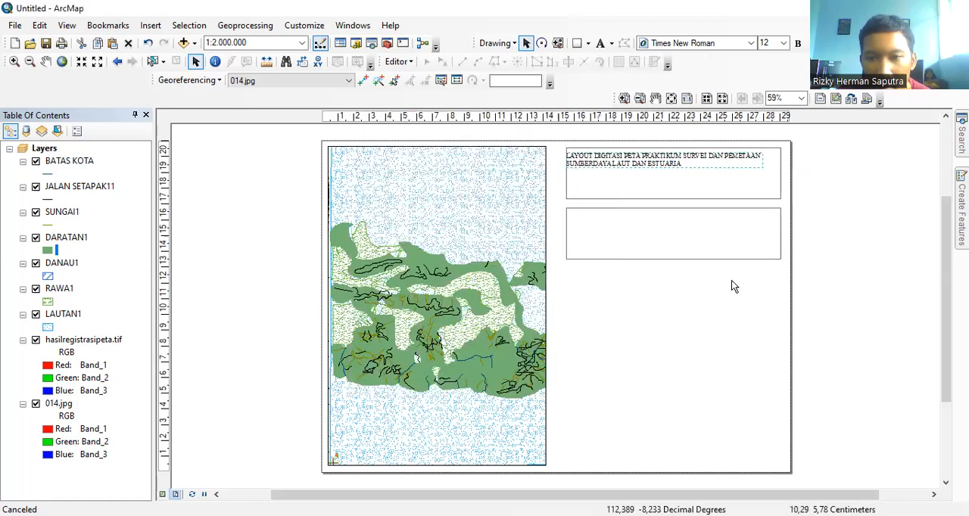
Step: Center-align the two-line title and position it around the middle height of the upper rectangle
left_click_drag(678, 168, 681, 177)
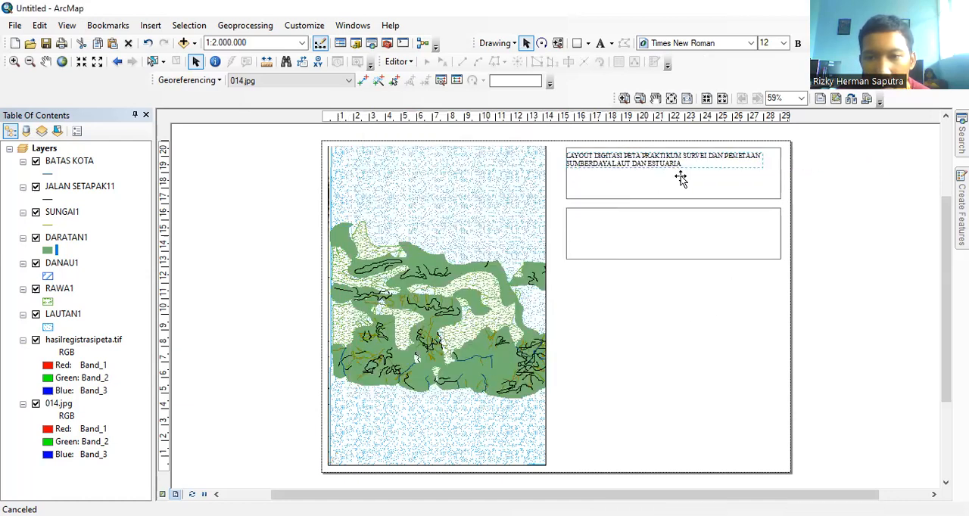
double_click(660, 176)
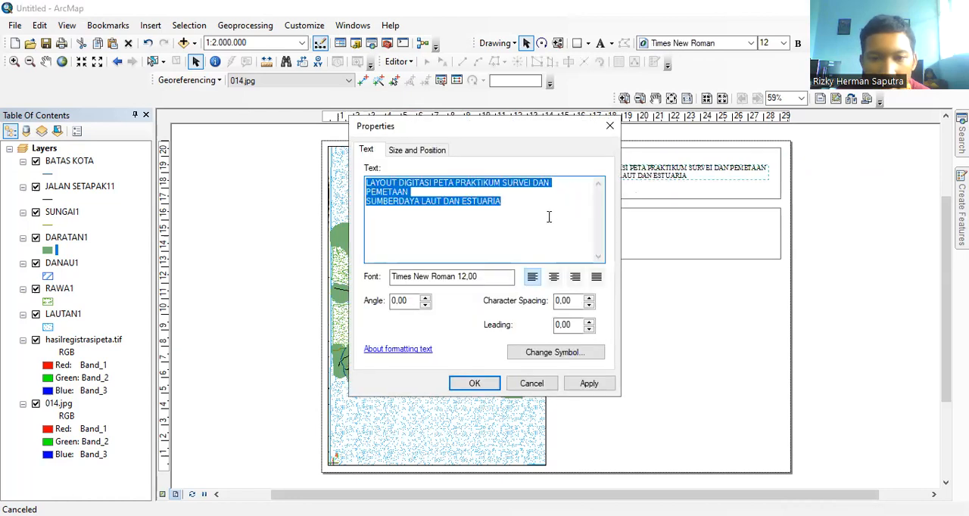
left_click(553, 277)
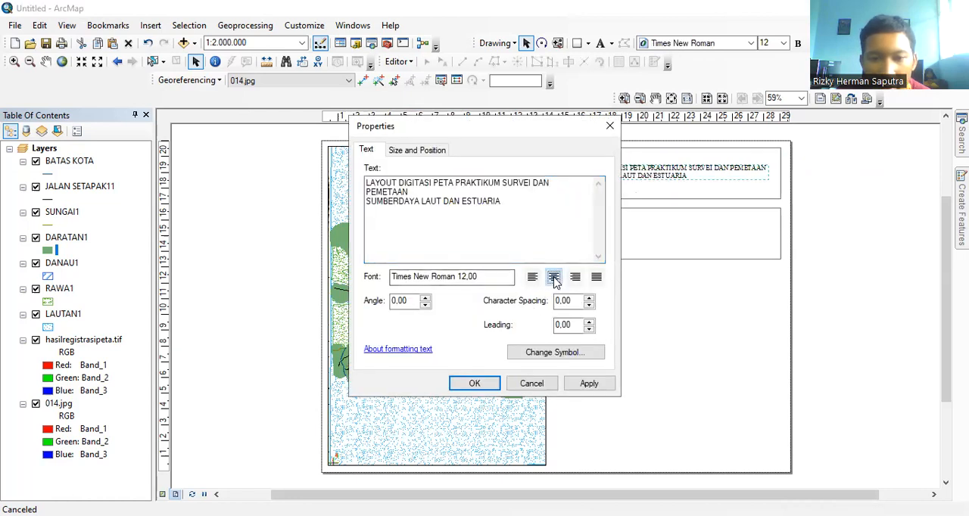
left_click(480, 383)
left_click_drag(569, 174, 659, 168)
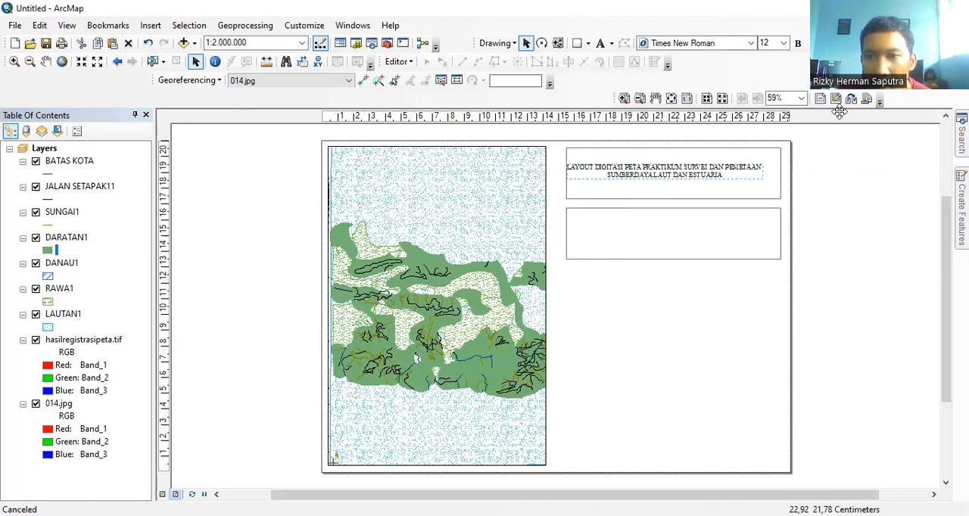
Step: Set the title's font size to 18 and break it before "SURVEI", fitting the three lines inside the upper rectangle
left_click(784, 43)
left_click(773, 132)
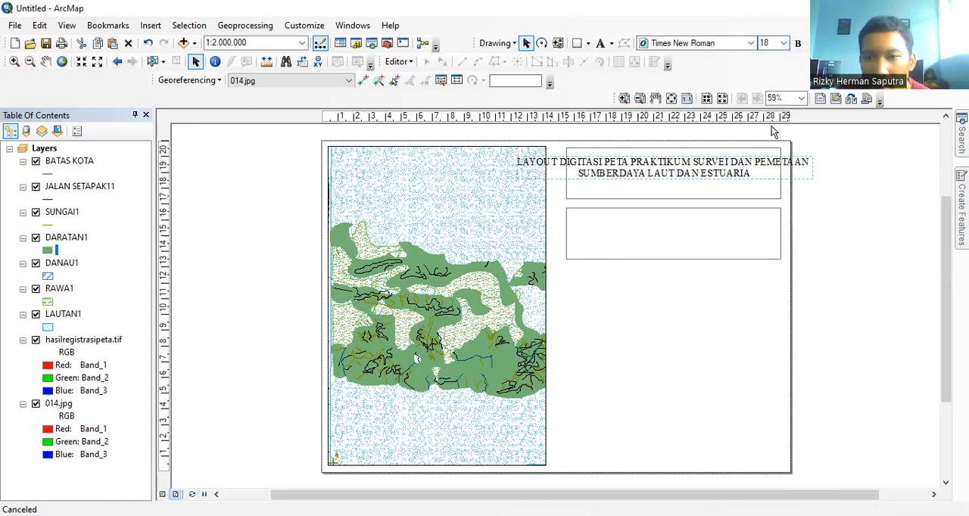
double_click(709, 173)
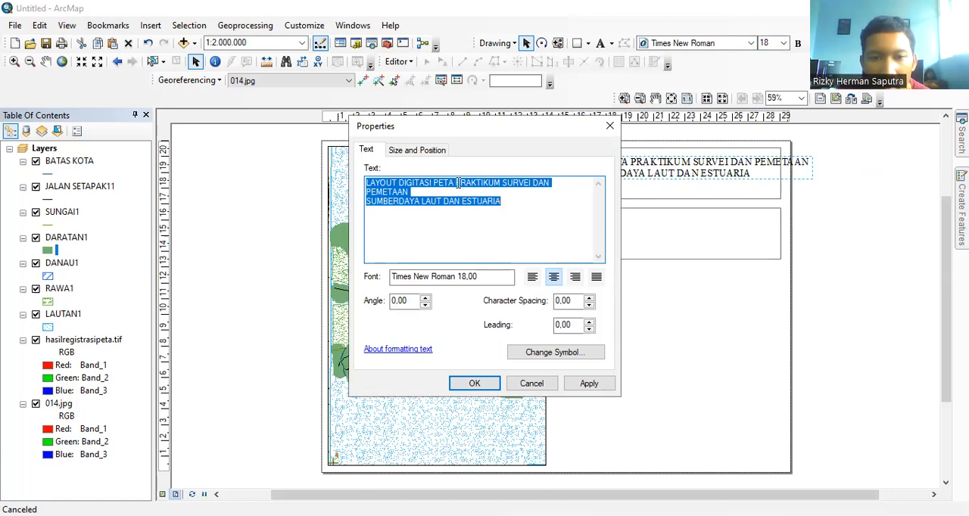
left_click(502, 183)
key("Return")
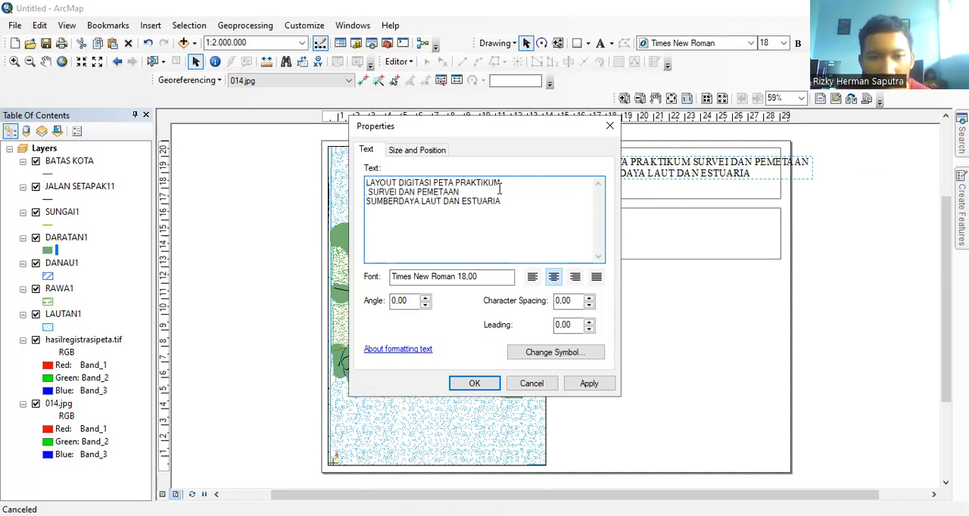
left_click(474, 384)
left_click_drag(638, 163, 636, 172)
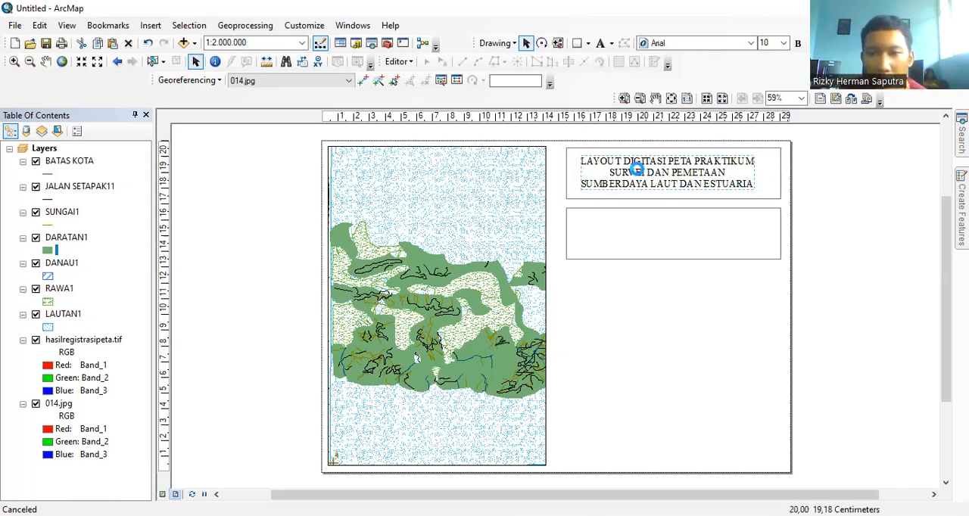
Step: Make the three-line title bold and shift the empty rectangle below it slightly downward
double_click(628, 185)
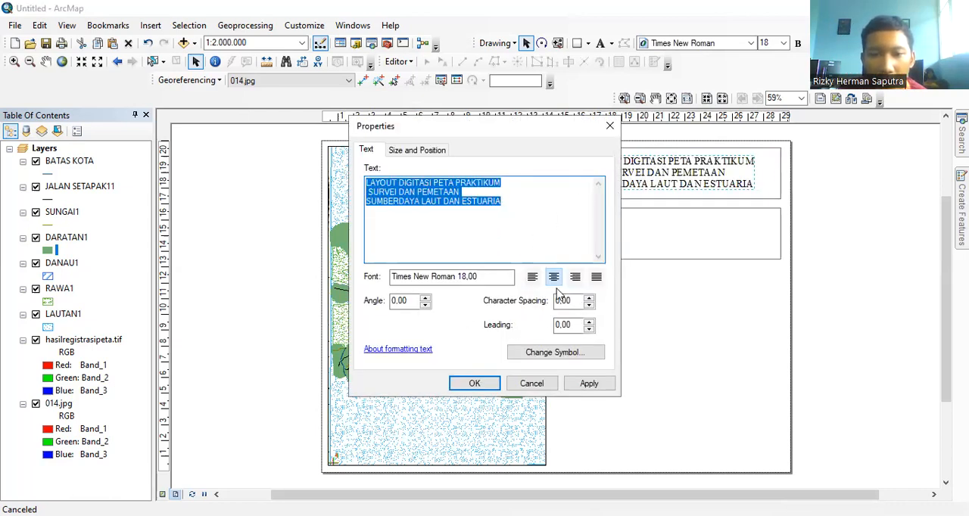
left_click(610, 126)
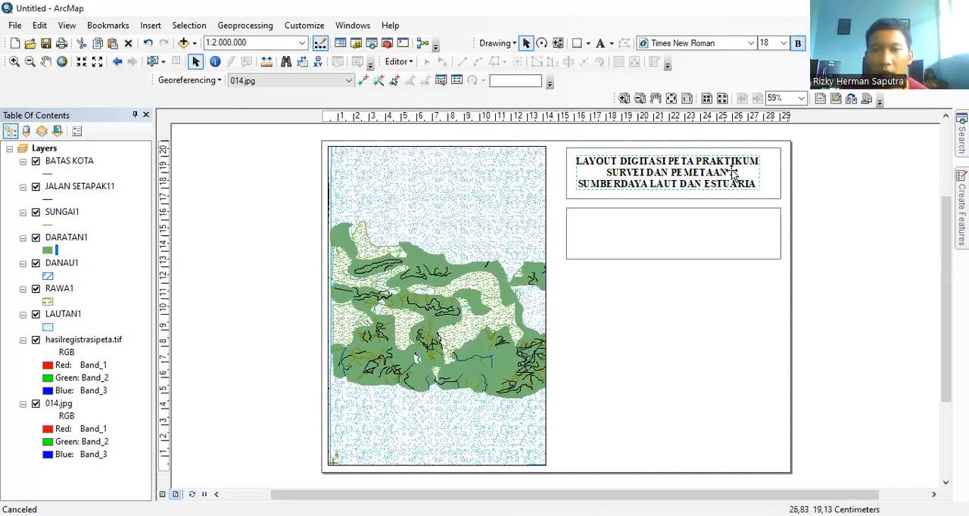
left_click(708, 237)
left_click_drag(667, 255, 668, 261)
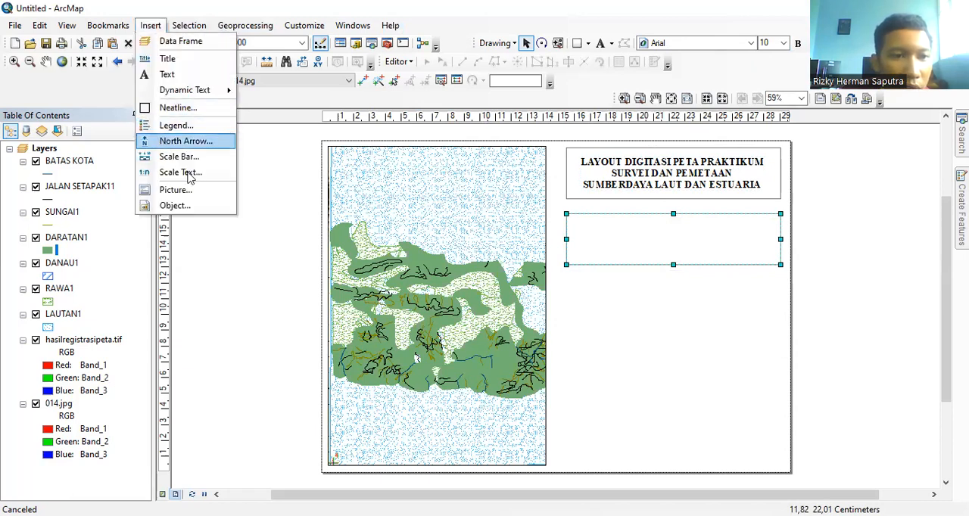
Step: Insert the ESRI North 7 north arrow, placing it at the upper middle of the second rectangle, moved up closer to the title box
left_click(47, 234)
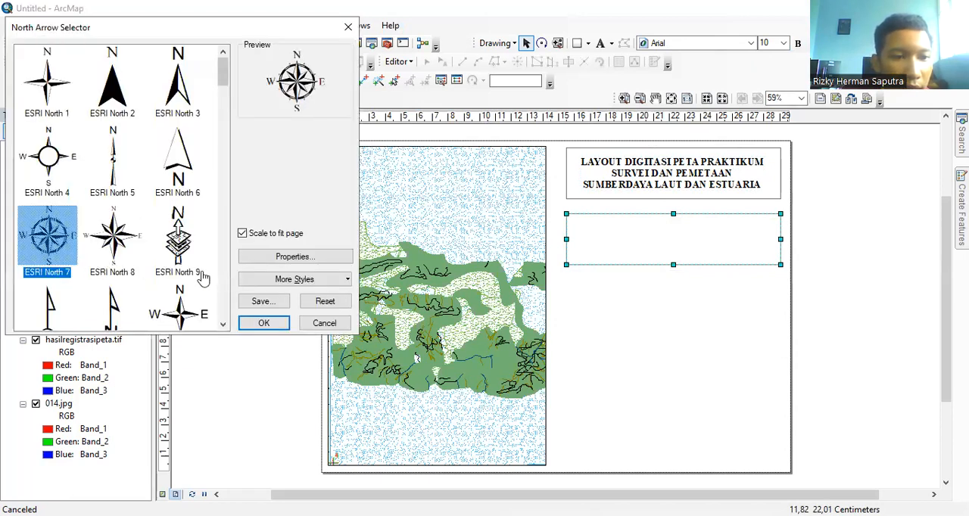
left_click(262, 324)
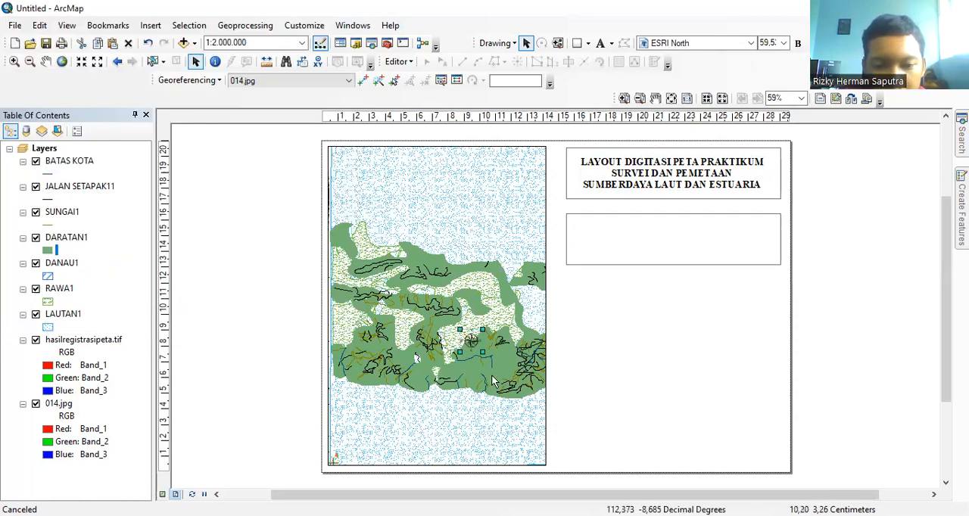
left_click_drag(468, 339, 679, 300)
left_click_drag(670, 240, 669, 230)
left_click(682, 301)
left_click_drag(681, 294, 669, 217)
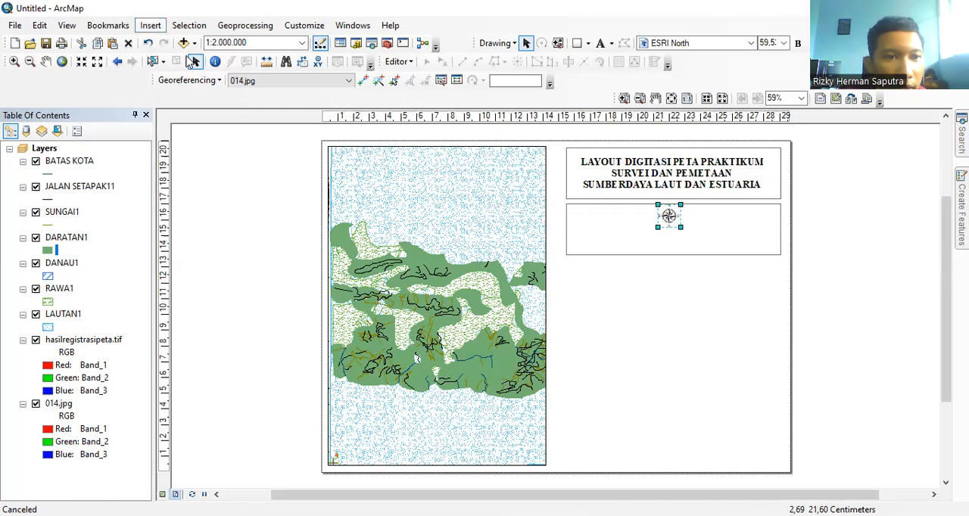
Step: Insert a scale bar in the basic Scale Bar style and place it just below the north arrow in the second rectangle
left_click(151, 26)
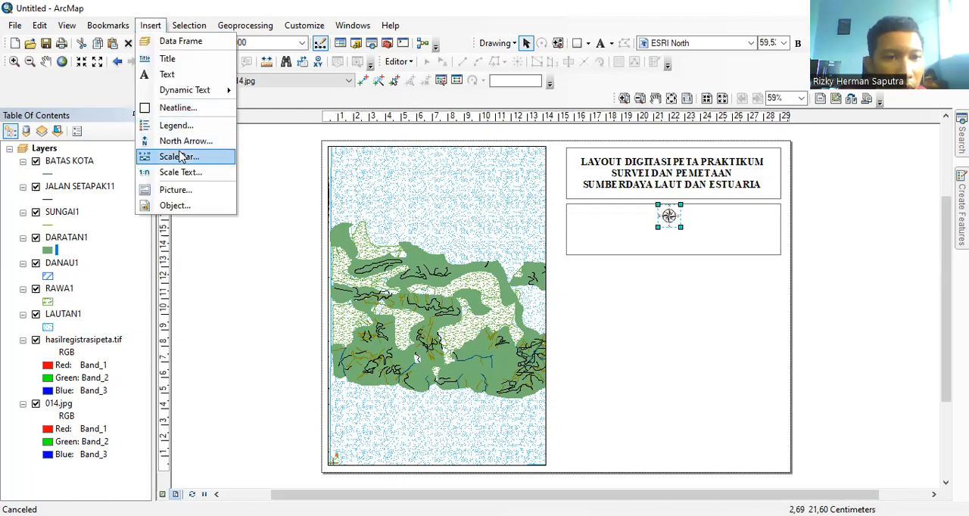
left_click(179, 156)
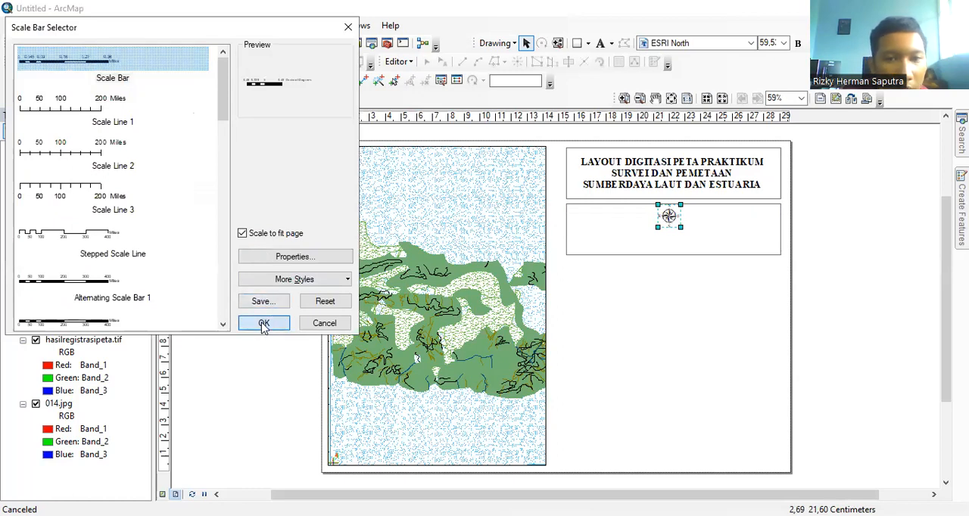
left_click(262, 323)
left_click_drag(564, 311, 673, 227)
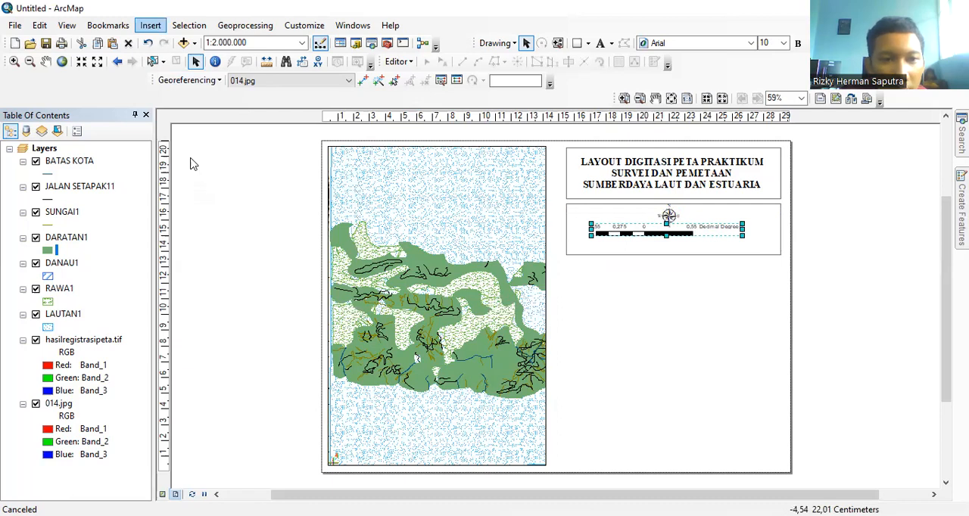
Step: Insert scale text in the absolute style, place it centered beneath the scale bar, and enlarge it slightly
left_click(282, 260)
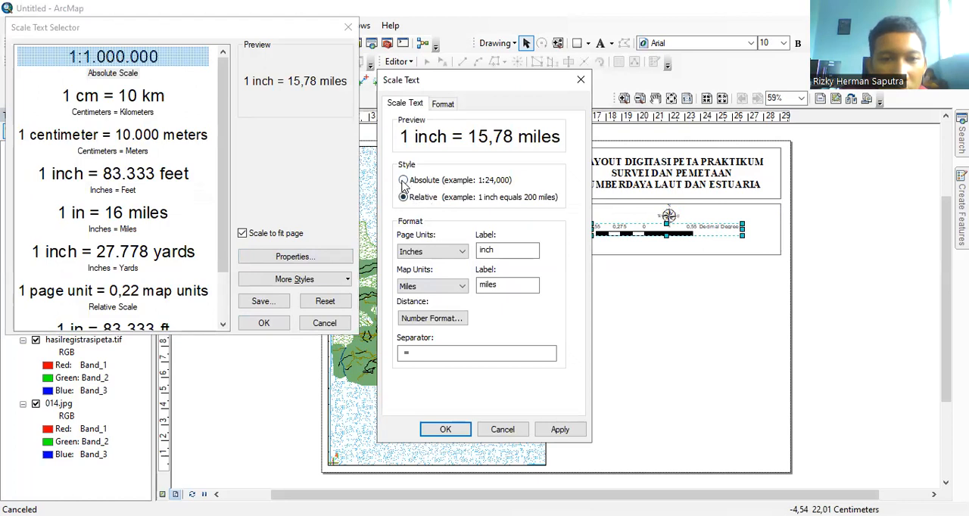
left_click(403, 181)
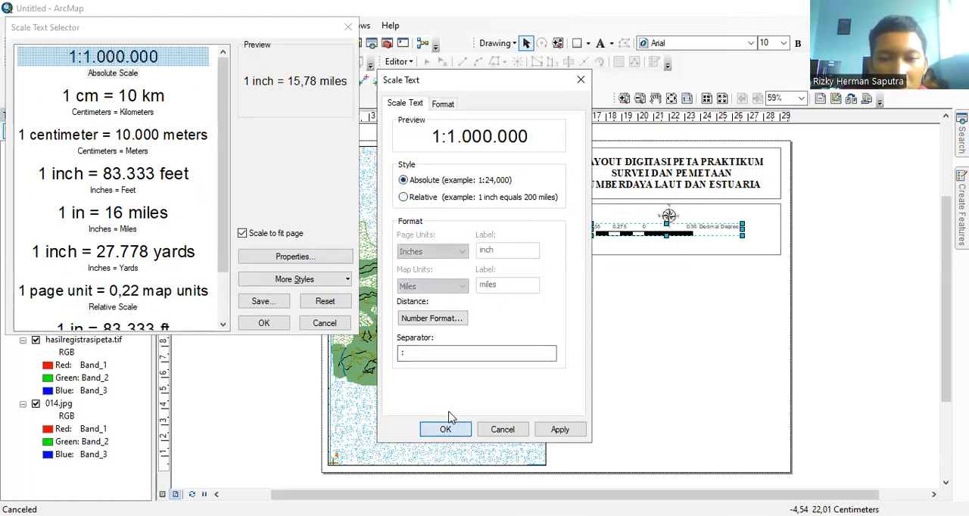
key("Return")
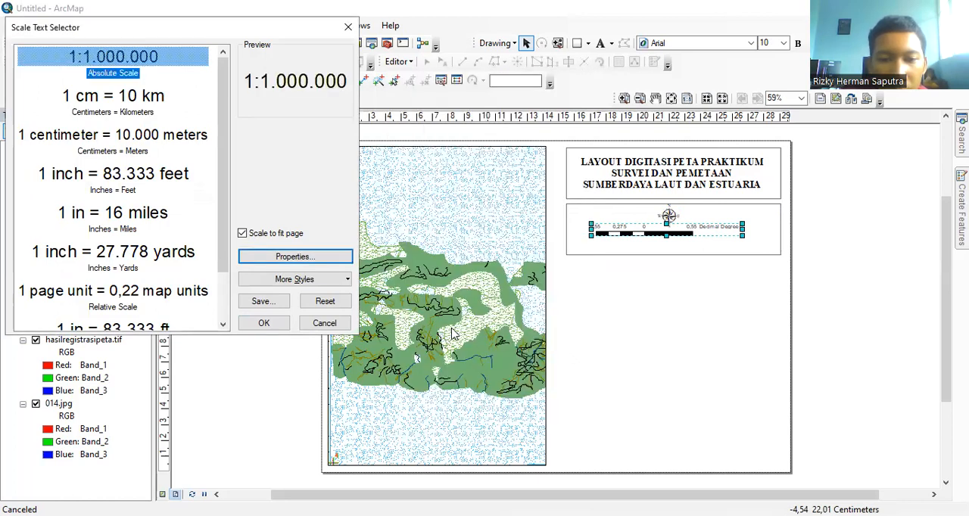
left_click(263, 323)
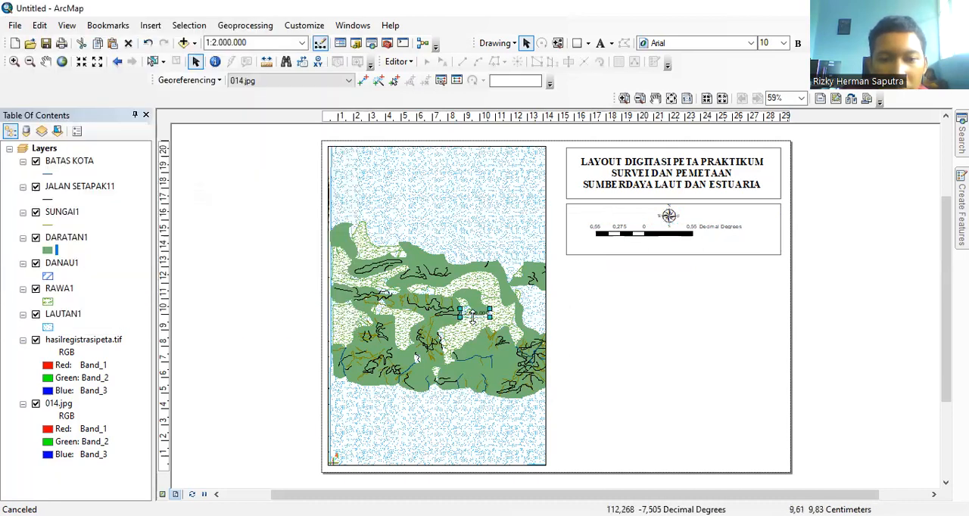
left_click_drag(473, 317, 664, 249)
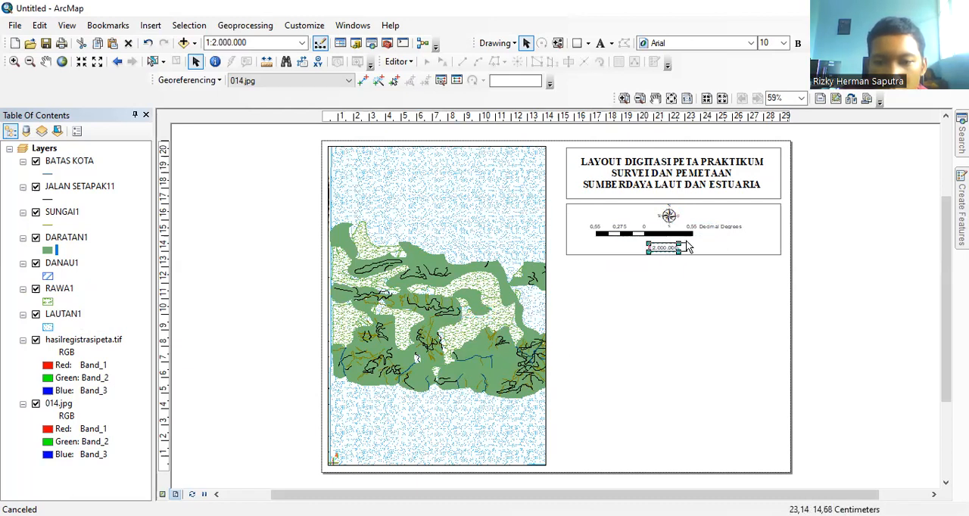
left_click_drag(688, 238, 673, 248)
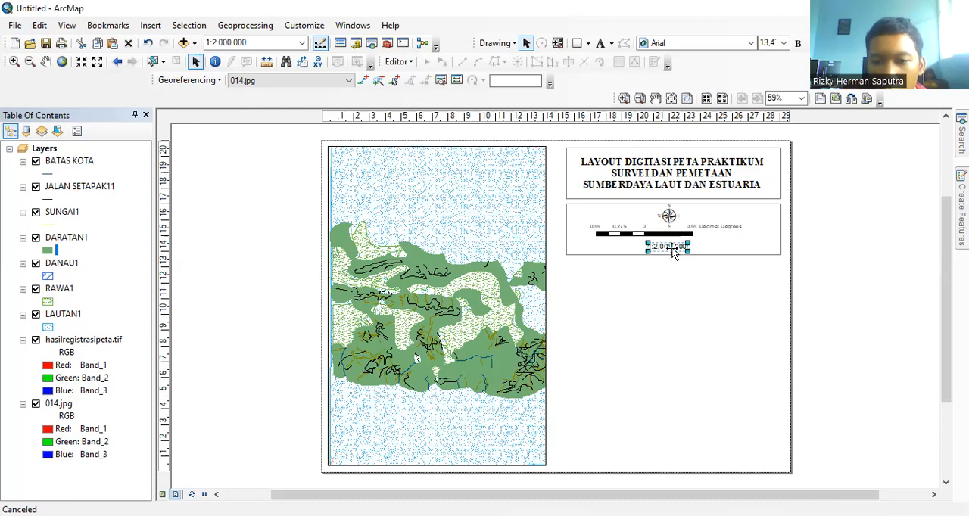
left_click(689, 283)
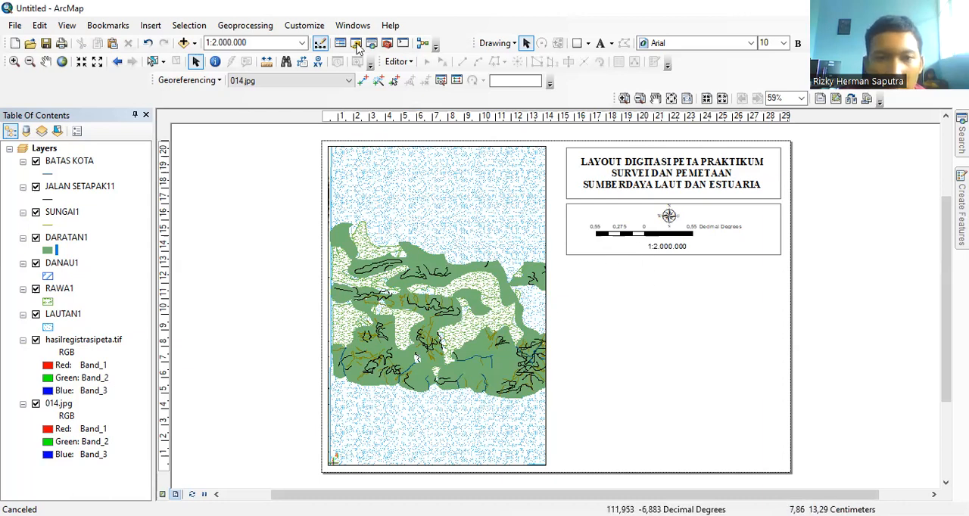
Step: Duplicate the second rectangle, place the copy directly below it with aligned edges, and stretch the copy to about twice the height
left_click(773, 232)
right_click(795, 299)
left_click(792, 295)
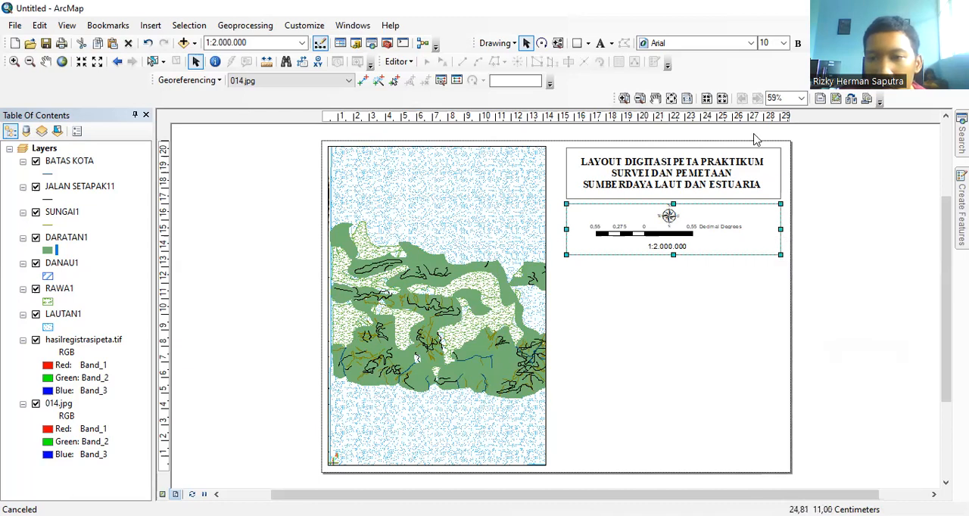
right_click(713, 300)
left_click(760, 143)
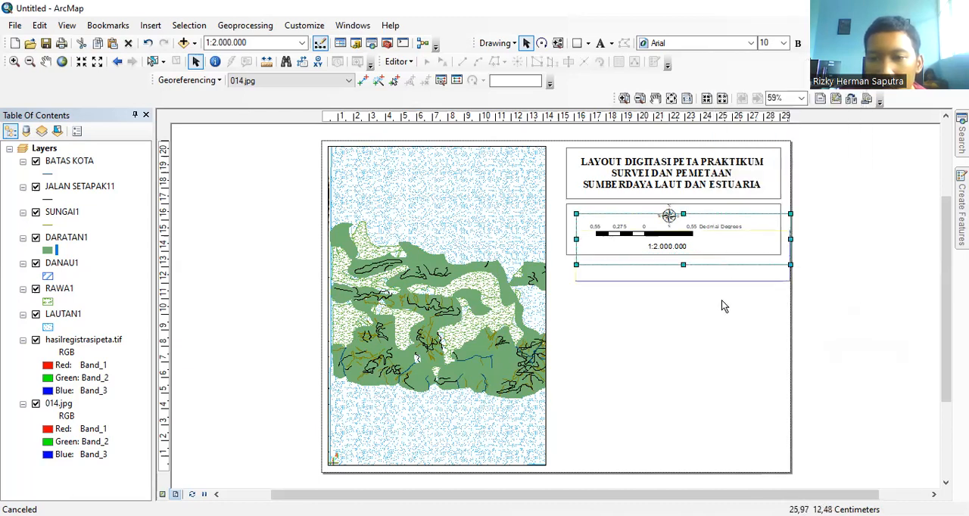
left_click_drag(721, 310, 676, 374)
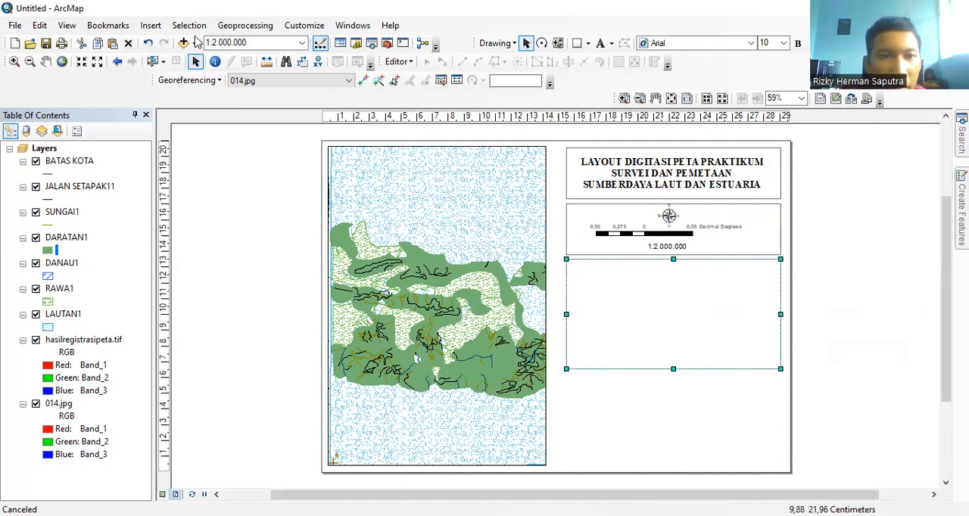
Step: Insert a new data frame and shrink it to fit the upper middle of the third rectangle
left_click(150, 33)
left_click(199, 42)
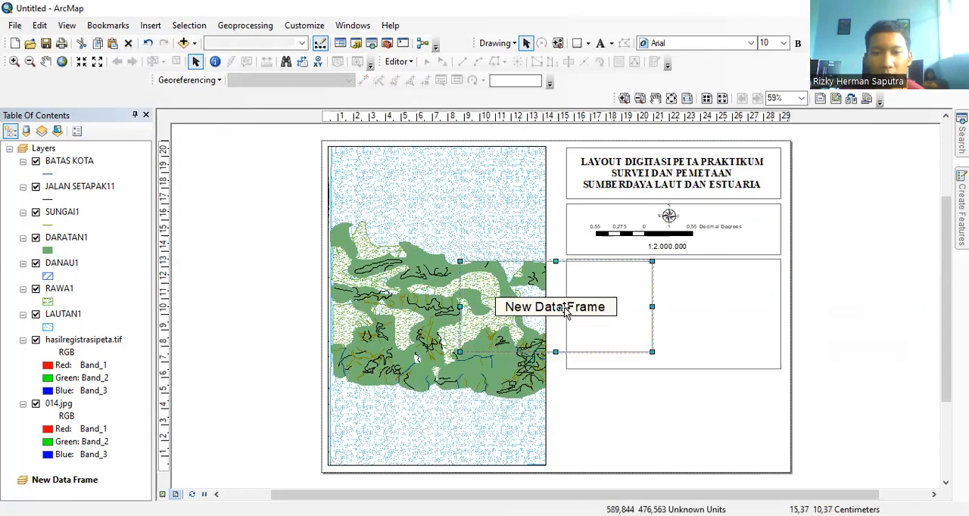
left_click_drag(676, 326, 677, 313)
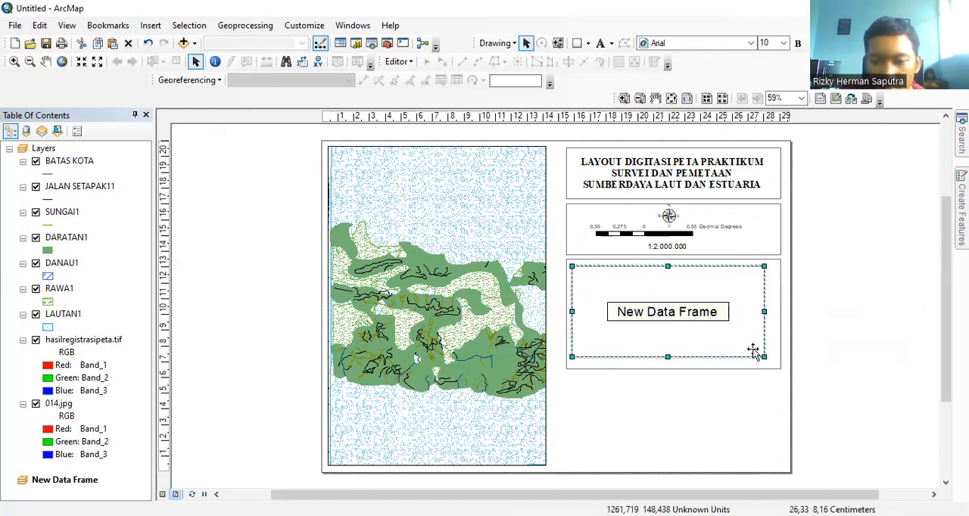
left_click_drag(759, 354, 688, 303)
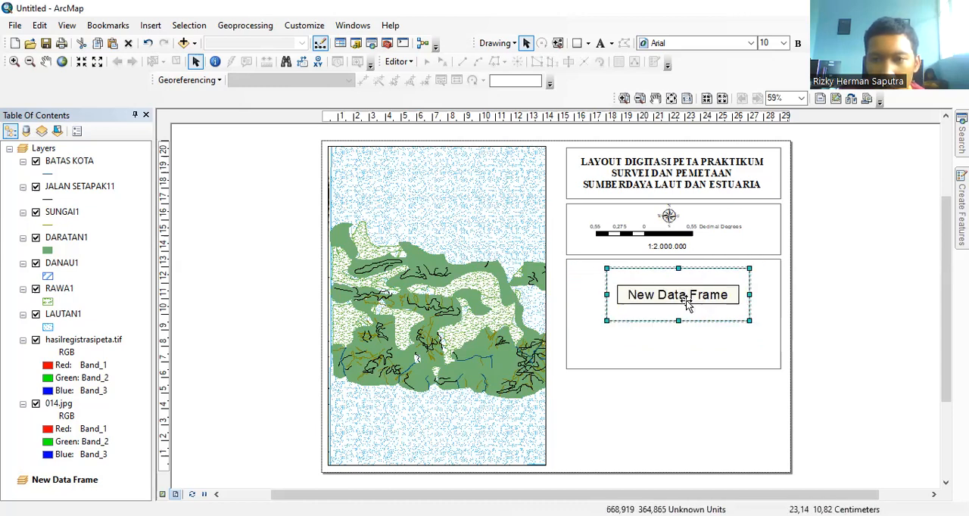
Step: Add hasilrizky.tif to the new data frame, and delete that data frame from the layout
right_click(684, 303)
left_click(716, 38)
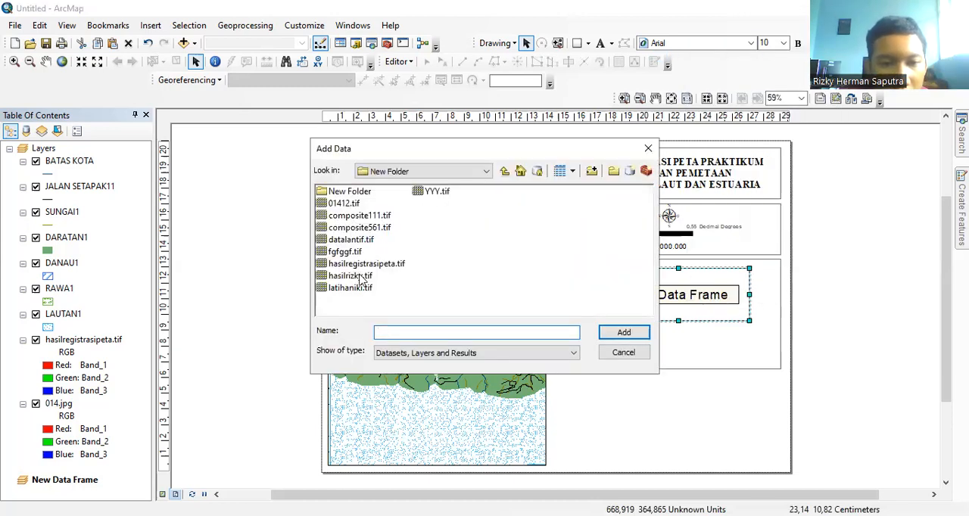
left_click(359, 279)
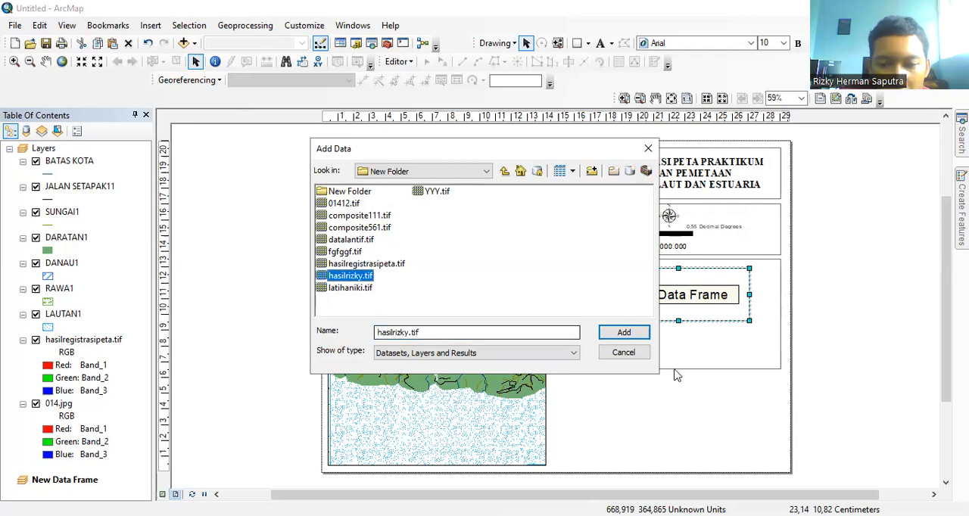
left_click(625, 333)
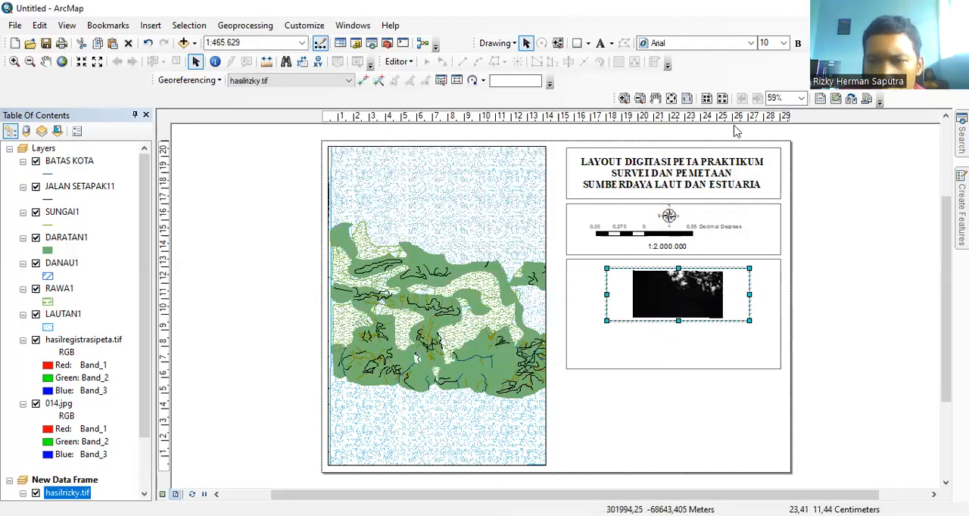
right_click(740, 149)
left_click(727, 149)
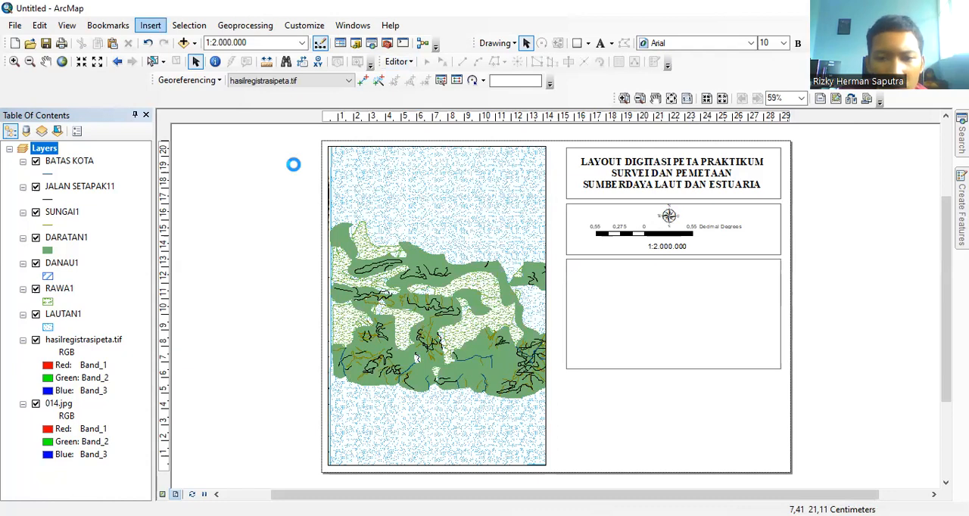
Step: Insert a fresh data frame inside the third rectangle and add hasilregistrasipeta.tif to it
left_click_drag(713, 297, 732, 300)
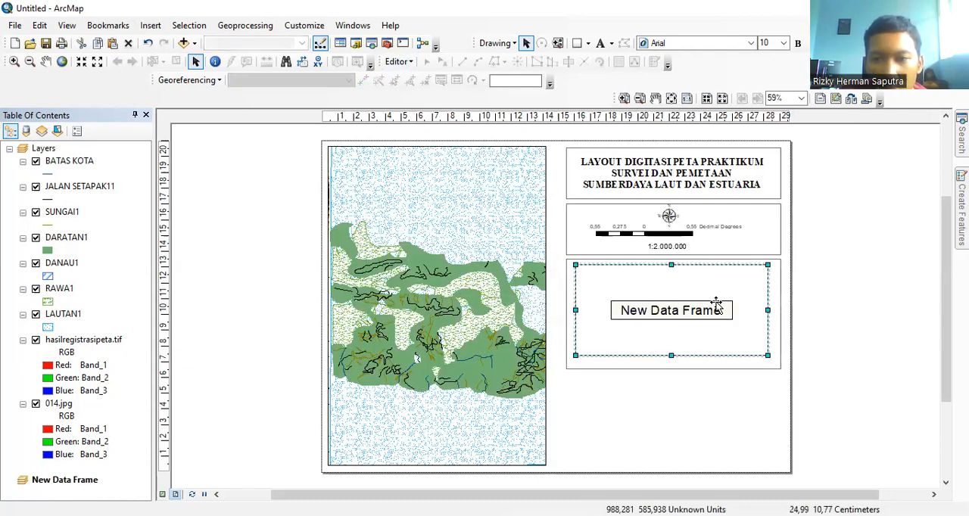
right_click(776, 77)
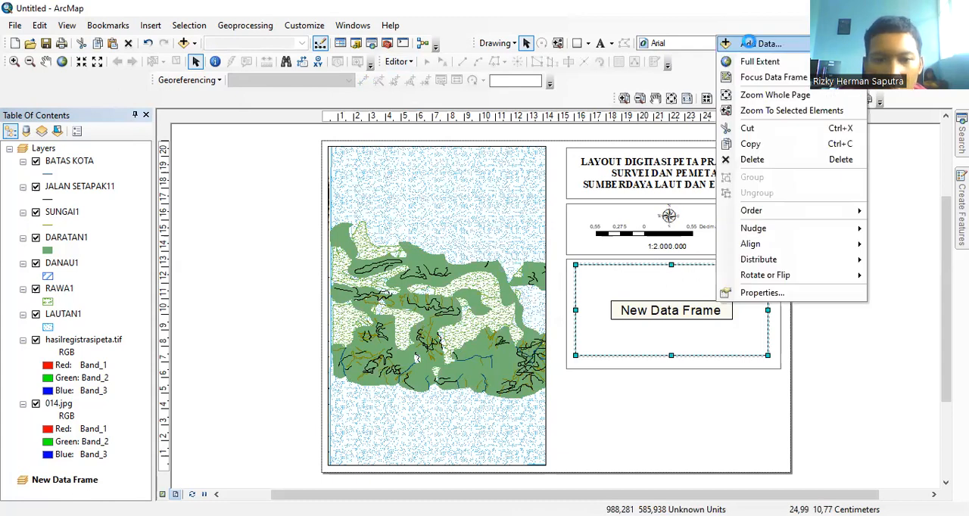
left_click(751, 44)
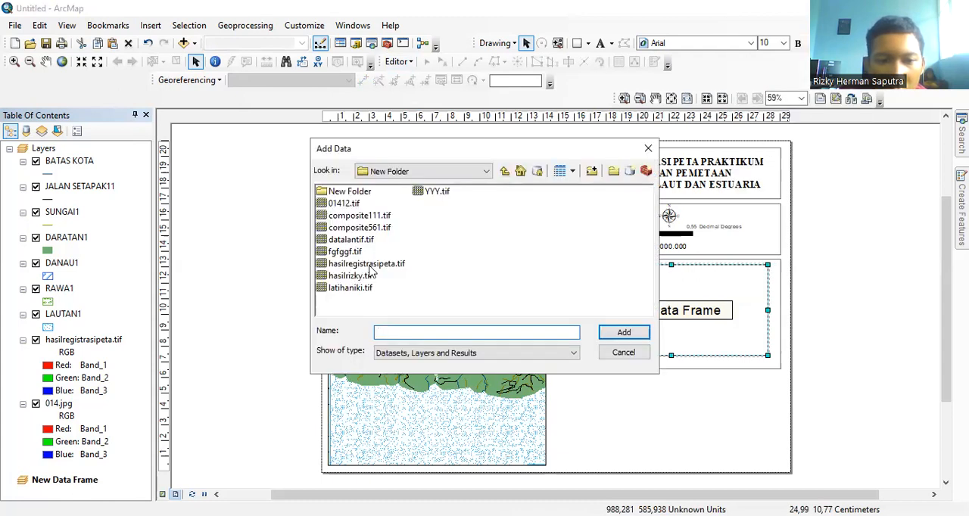
left_click(371, 265)
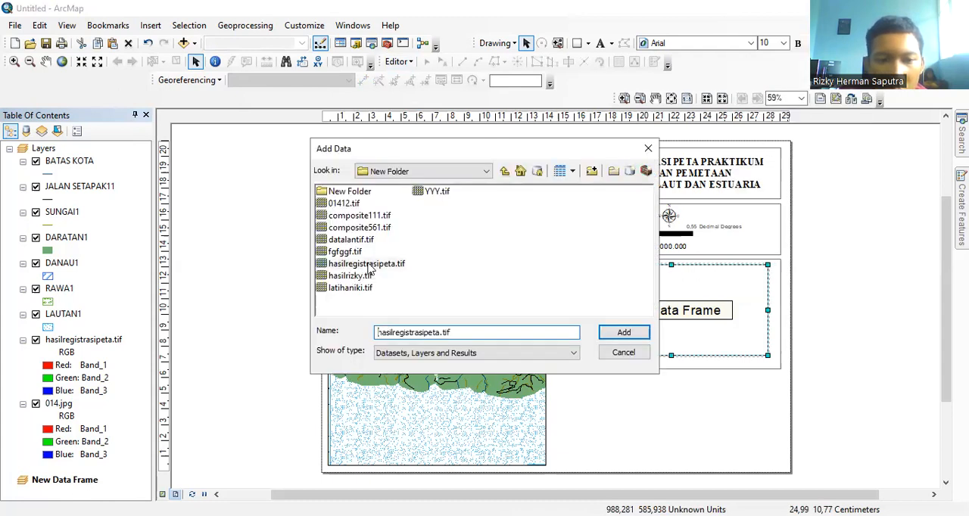
left_click(625, 334)
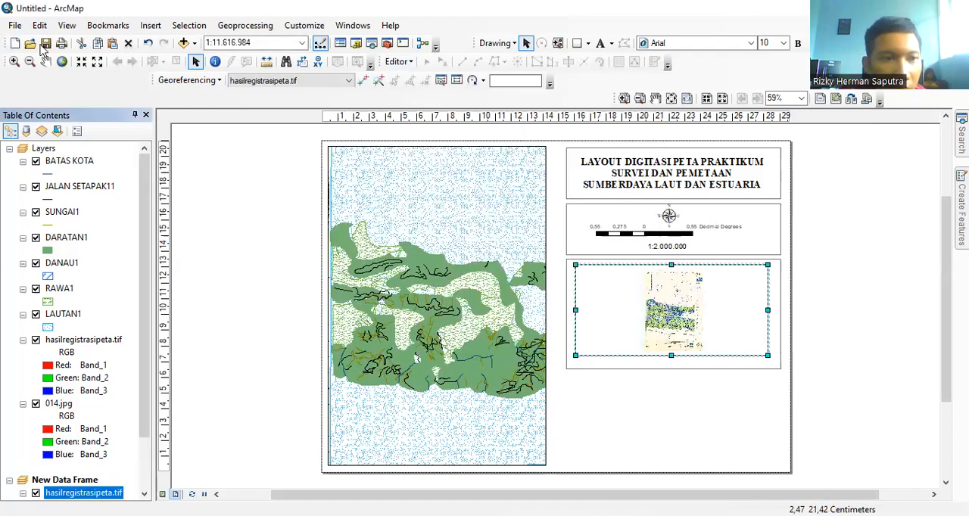
Step: Zoom the map in the new data frame in on the colored land area until it fills the frame
left_click(14, 62)
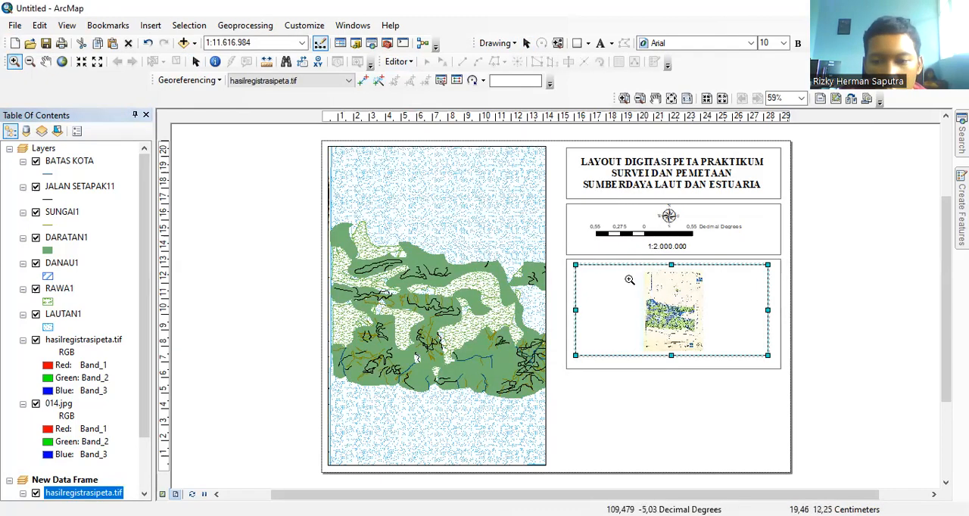
left_click_drag(645, 285, 707, 340)
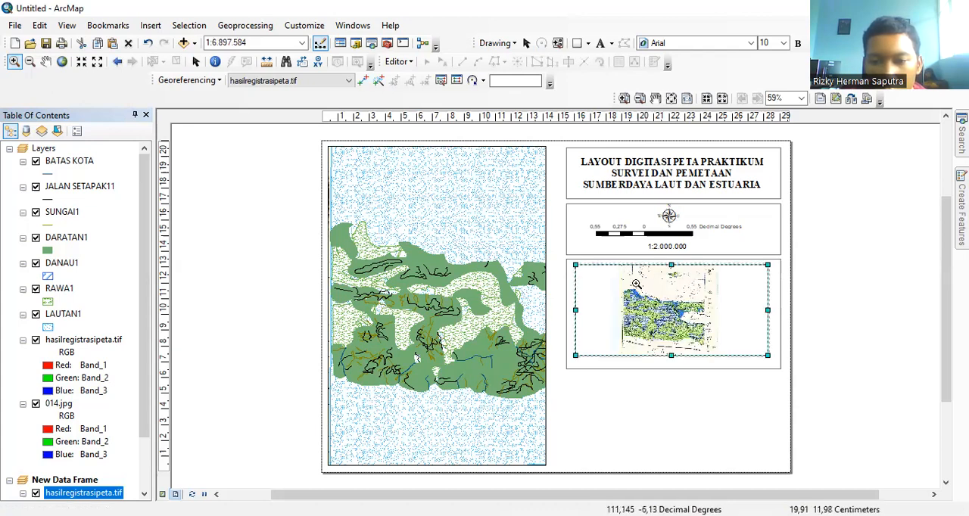
left_click_drag(635, 285, 723, 357)
left_click_drag(590, 279, 717, 351)
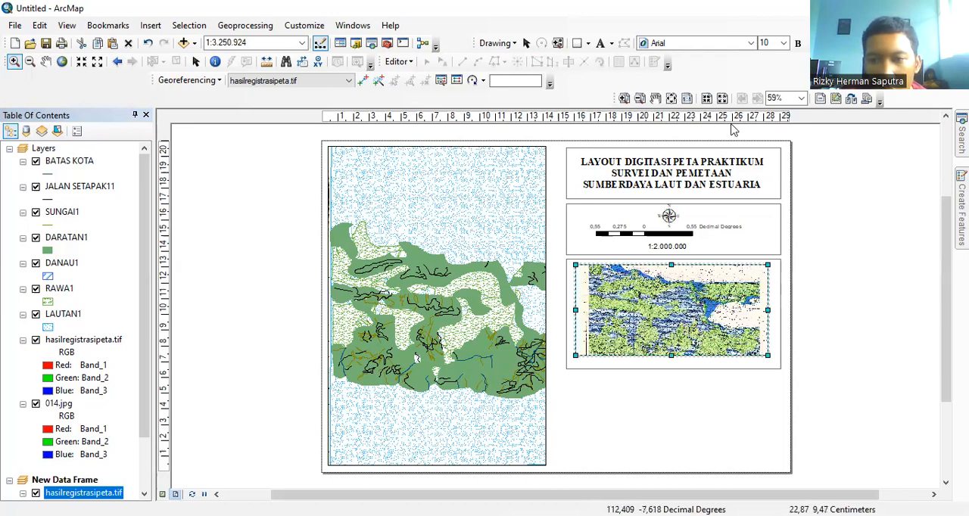
Step: Delete the inset data frame from the layout and place a newly inserted data frame inside the third rectangle
right_click(749, 204)
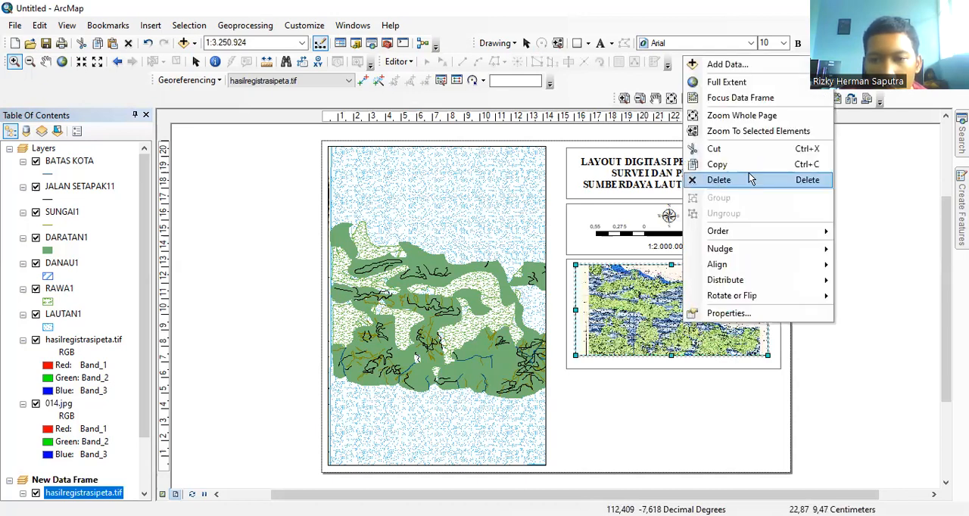
left_click(749, 178)
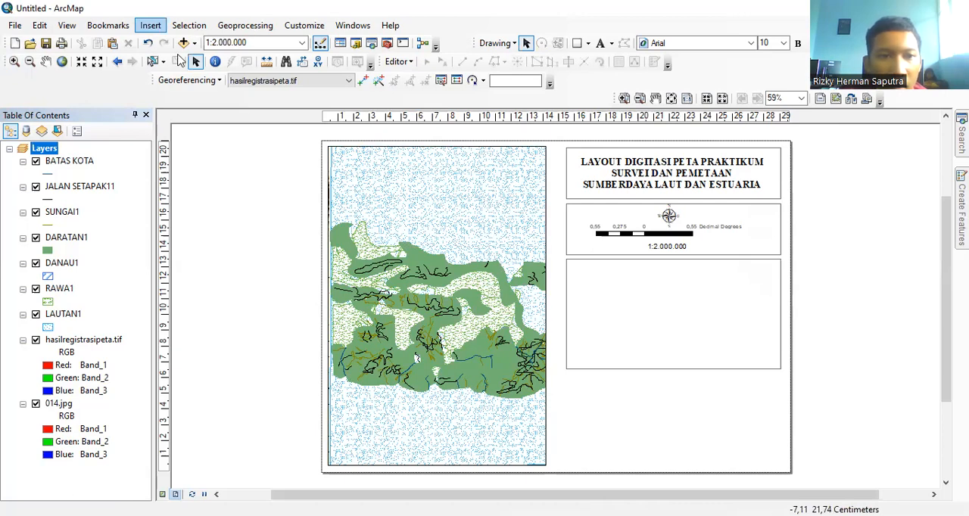
left_click(150, 25)
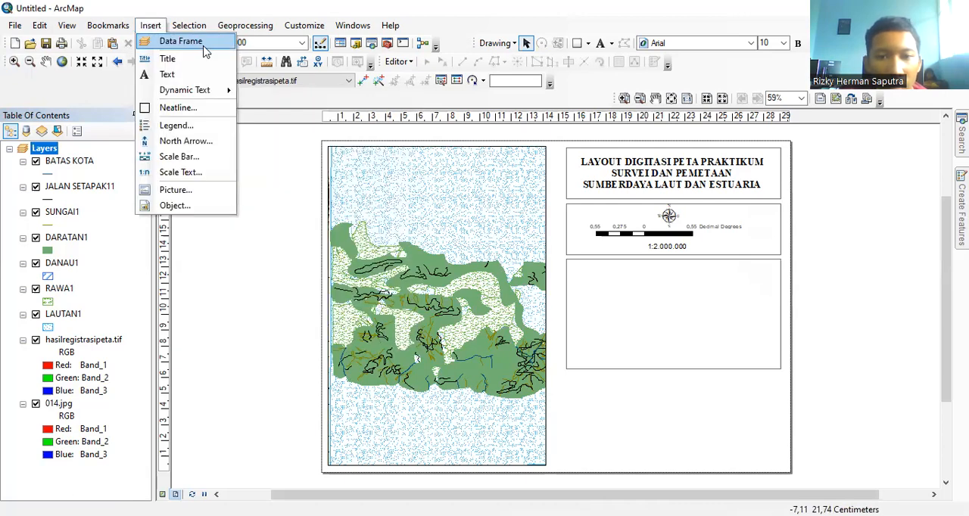
left_click(189, 39)
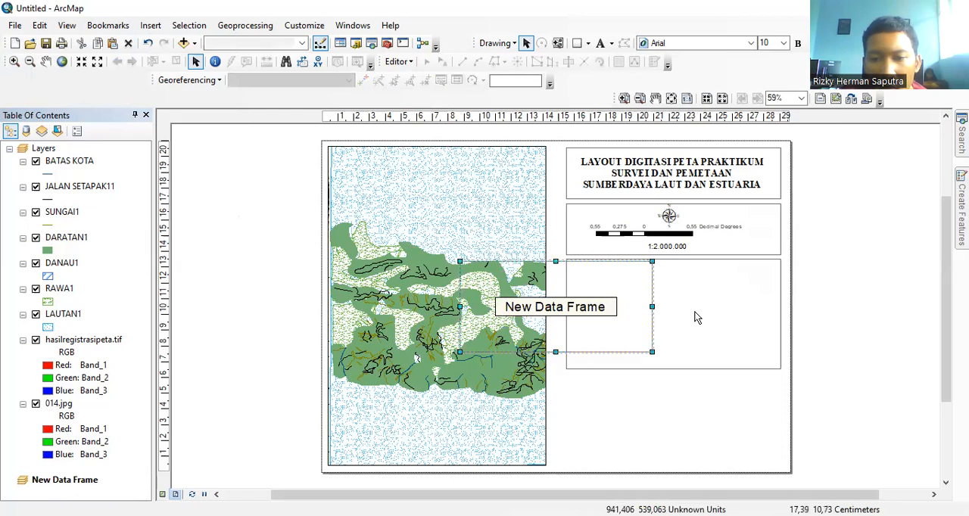
left_click_drag(709, 318, 701, 313)
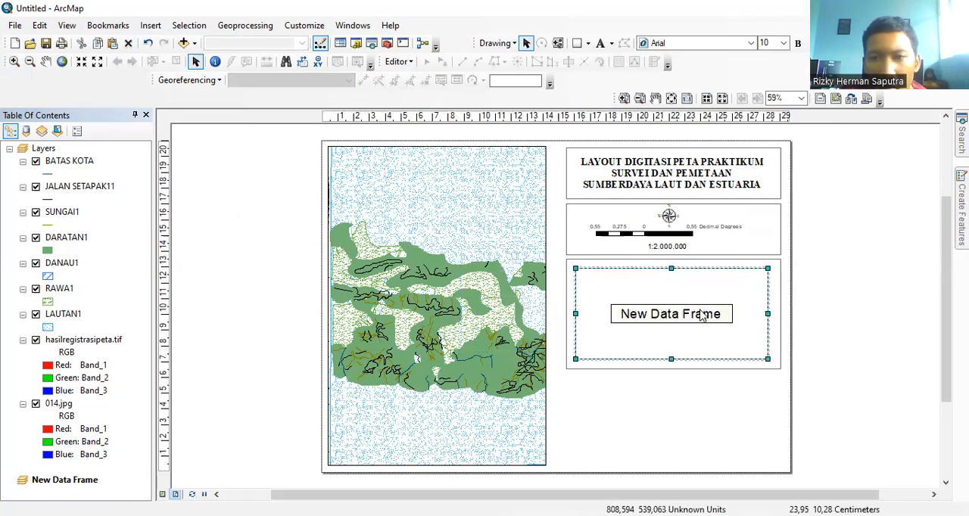
Step: Add 014.jpg from the C:\Users\Acer\Downloads folder to the new data frame
right_click(701, 315)
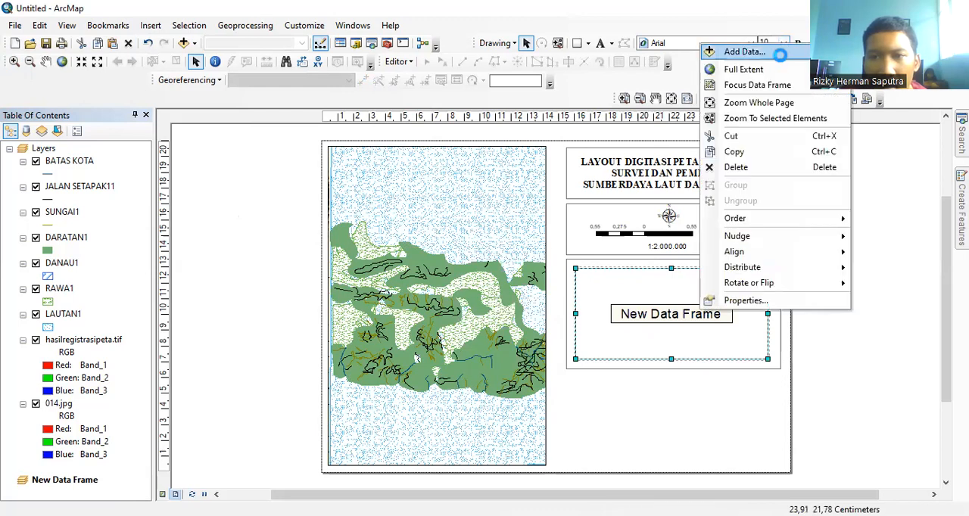
left_click(780, 53)
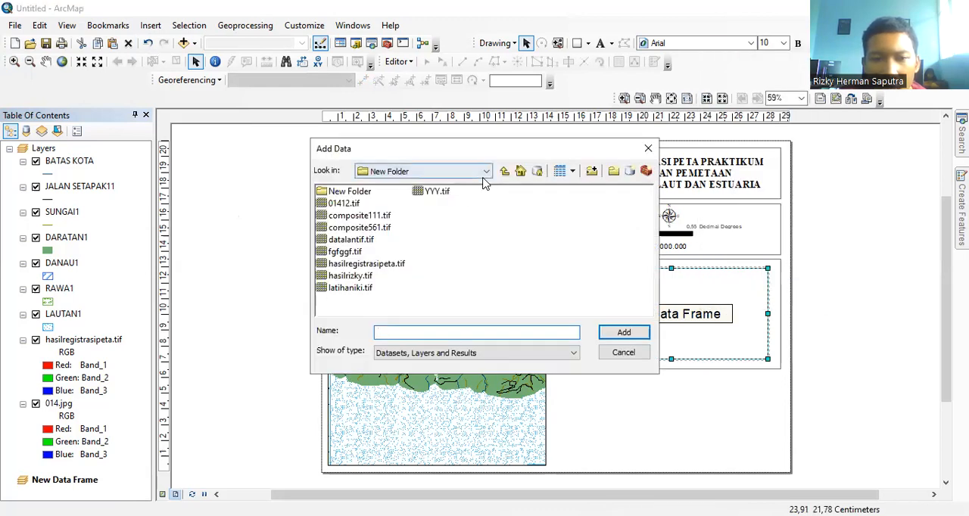
left_click(486, 173)
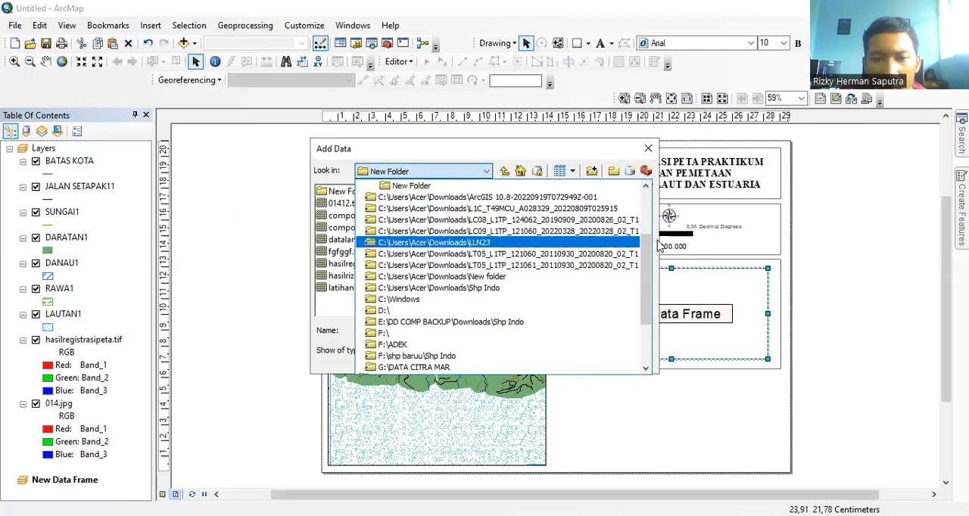
scroll(465, 244, "up", 2)
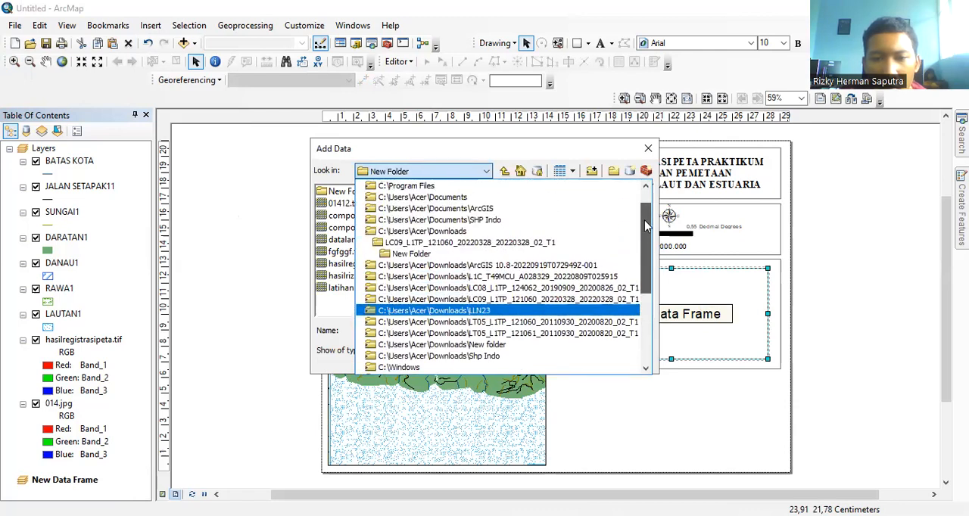
left_click(468, 231)
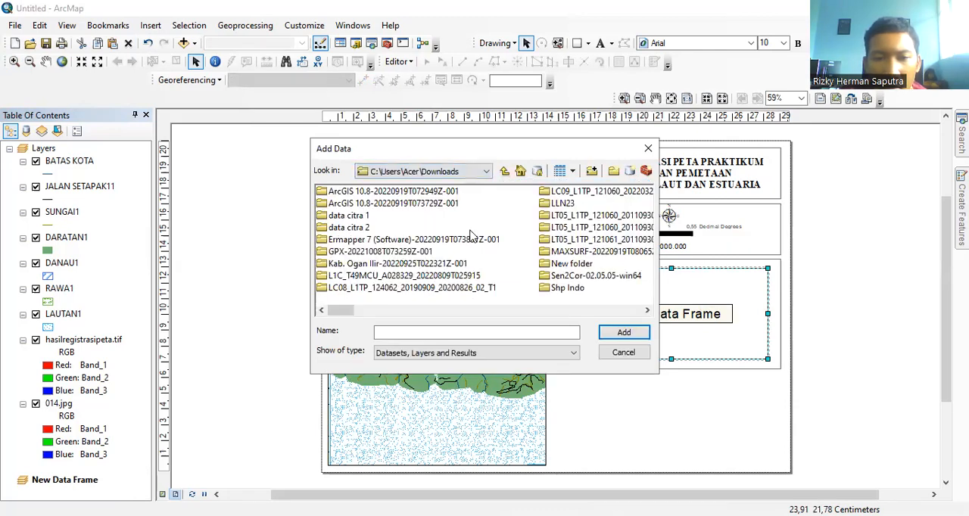
left_click(491, 311)
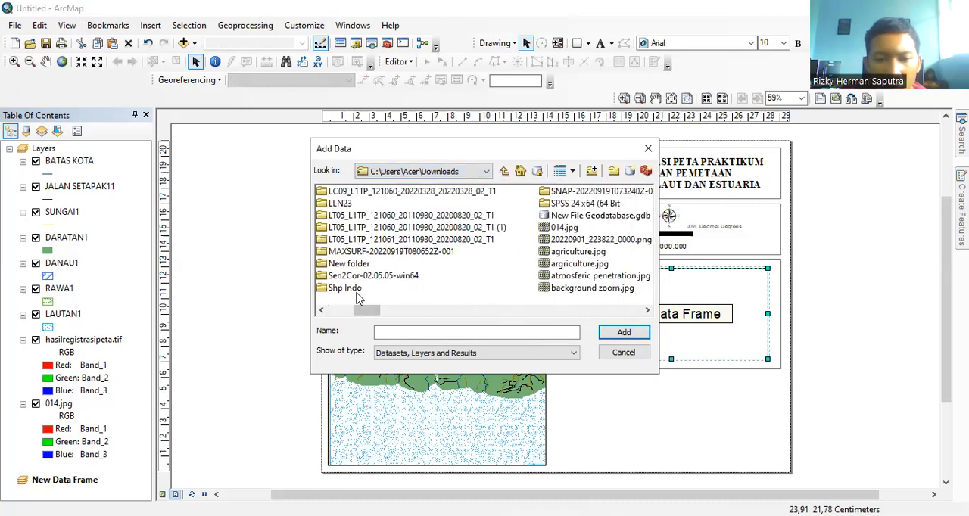
left_click(647, 310)
left_click(336, 229)
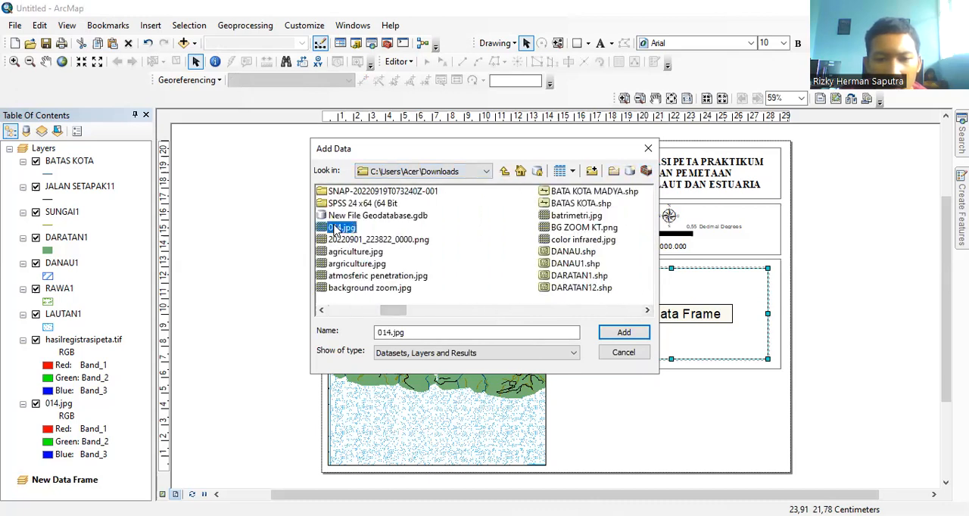
left_click(606, 335)
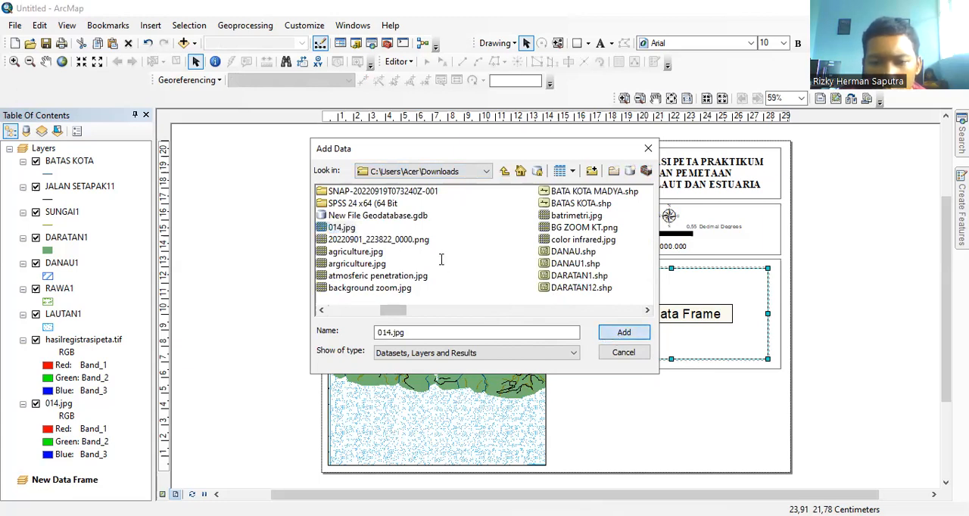
left_click(580, 329)
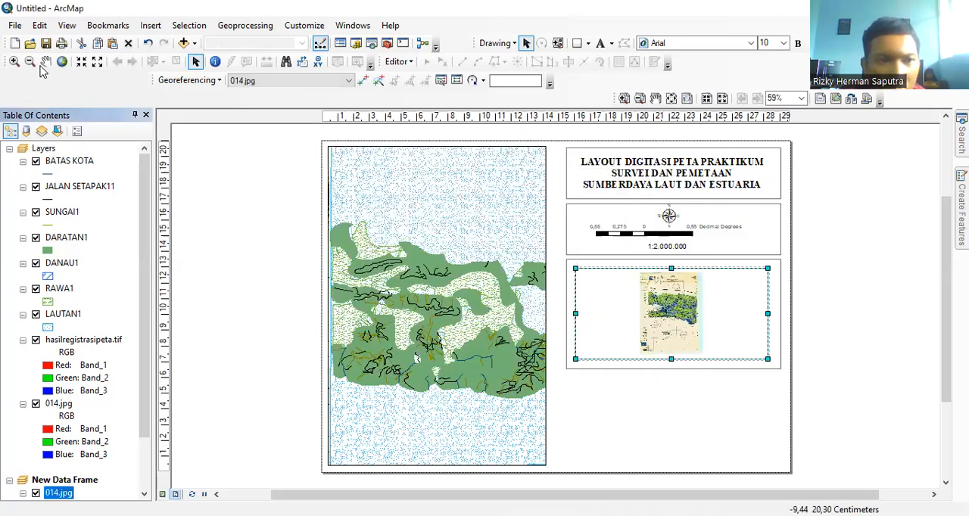
Step: Zoom the 014.jpg inset in on the colored land area and pan it so the land fills most of the frame
left_click(14, 61)
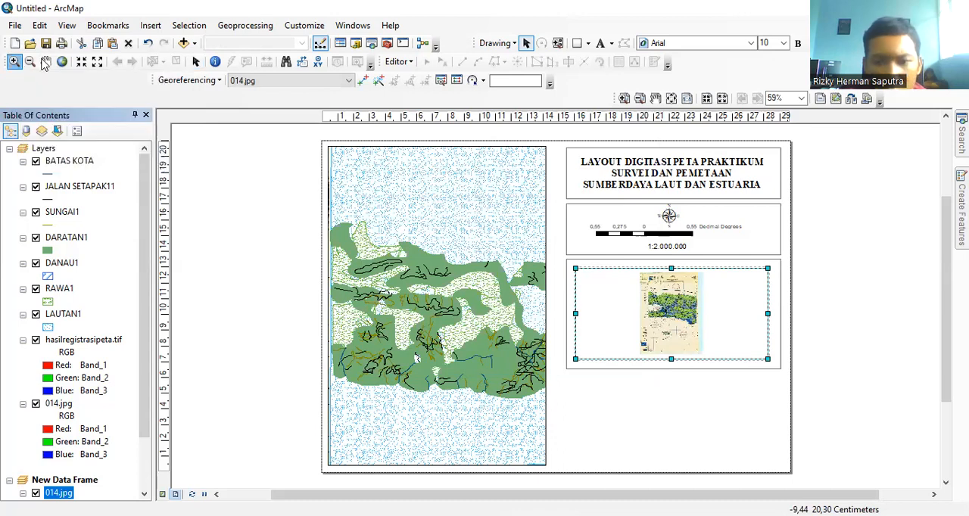
left_click_drag(627, 292, 714, 336)
left_click(712, 329)
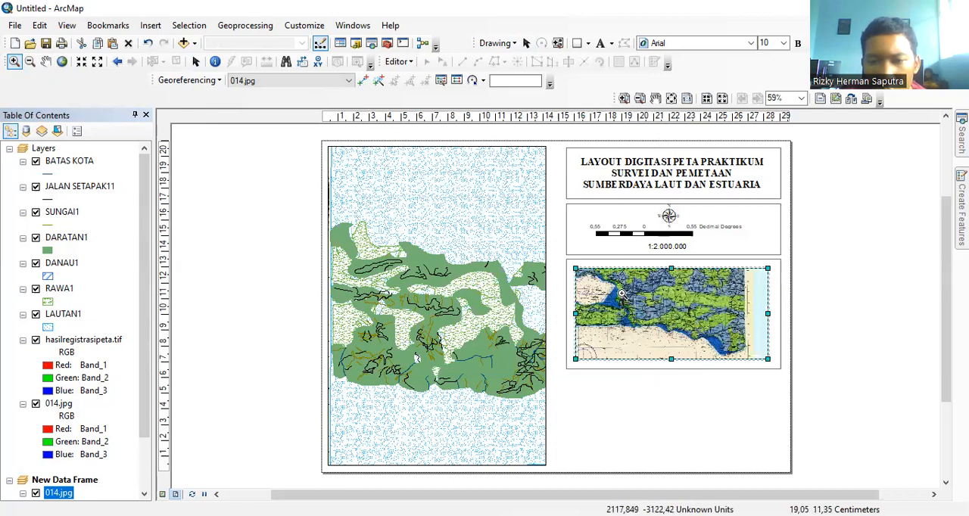
left_click_drag(752, 356, 752, 357)
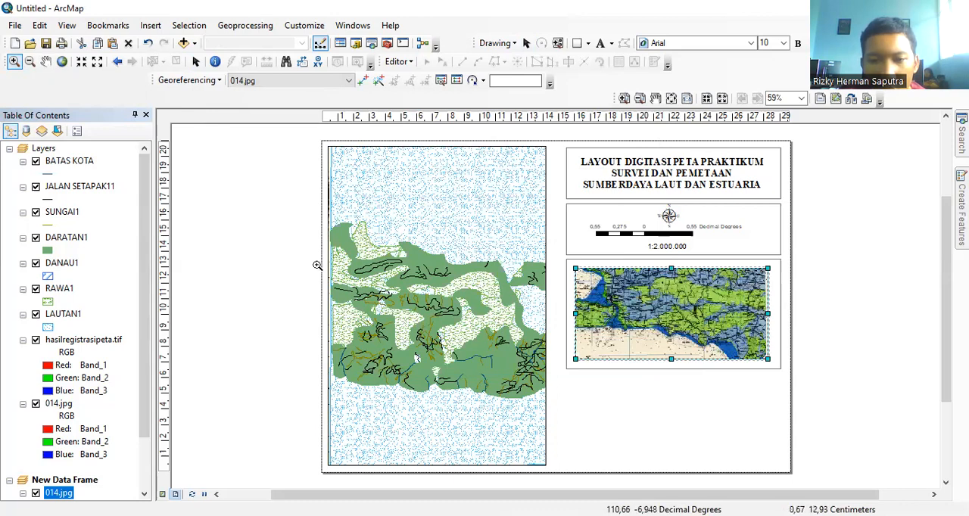
left_click(46, 61)
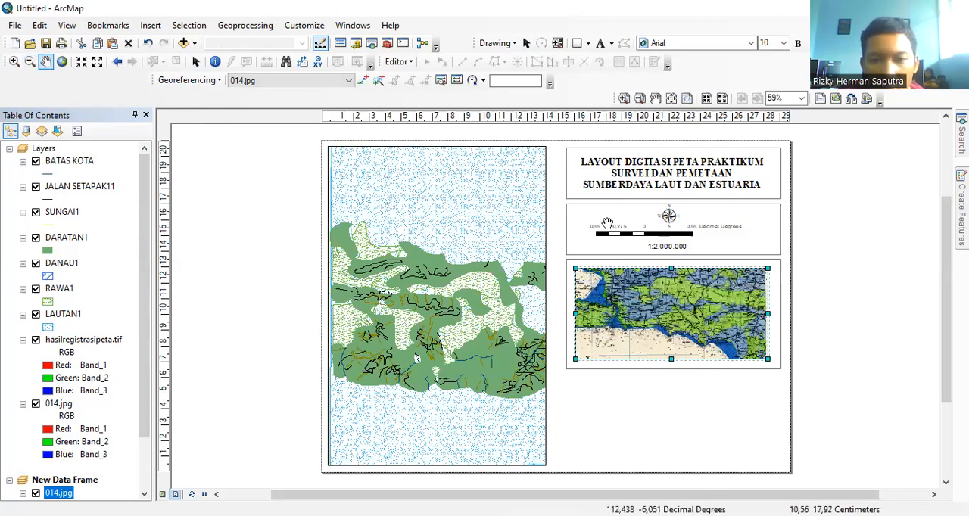
mouse_move(664, 329)
left_mouse_down()
mouse_move(663, 339)
mouse_move(663, 312)
left_mouse_up()
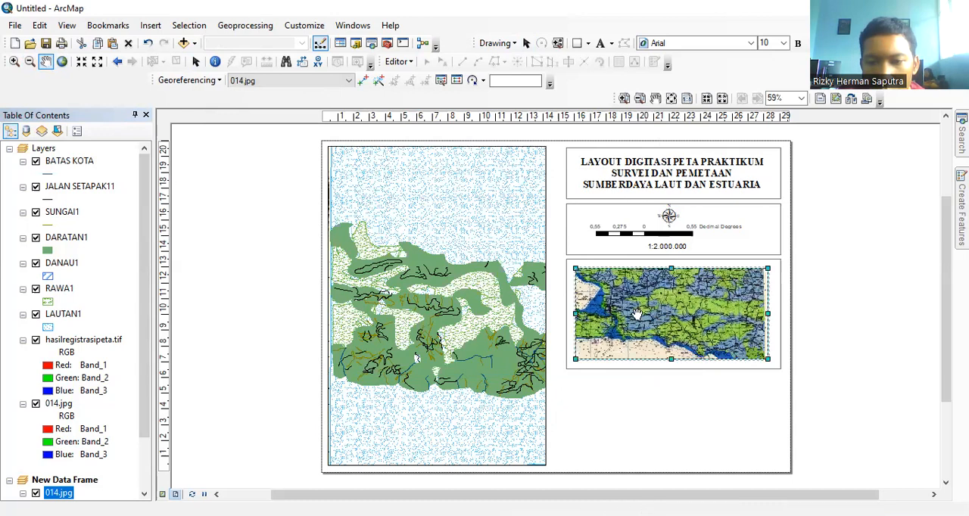
Step: Move the inset data frame up to the third rectangle's upper edge and reduce its height to leave space below it
left_click(526, 44)
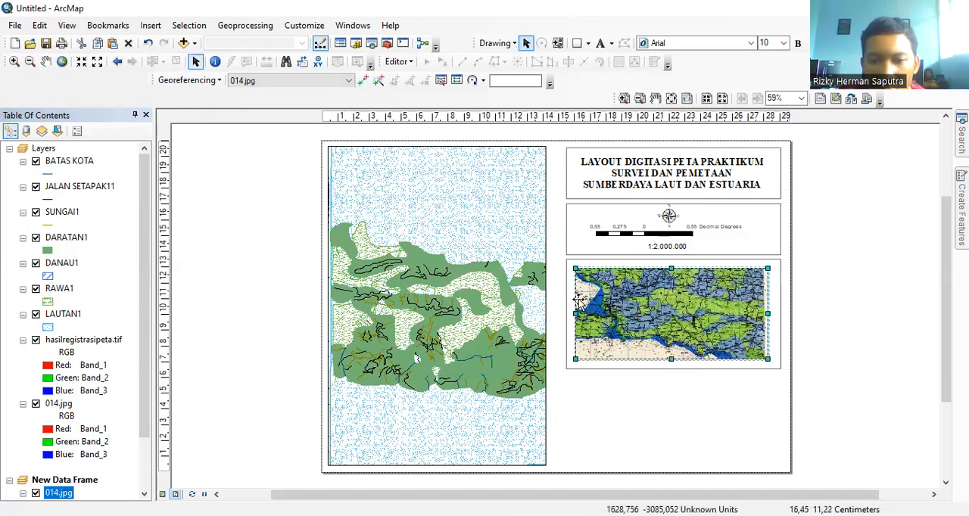
left_click_drag(624, 288, 626, 282)
left_click_drag(670, 350, 671, 333)
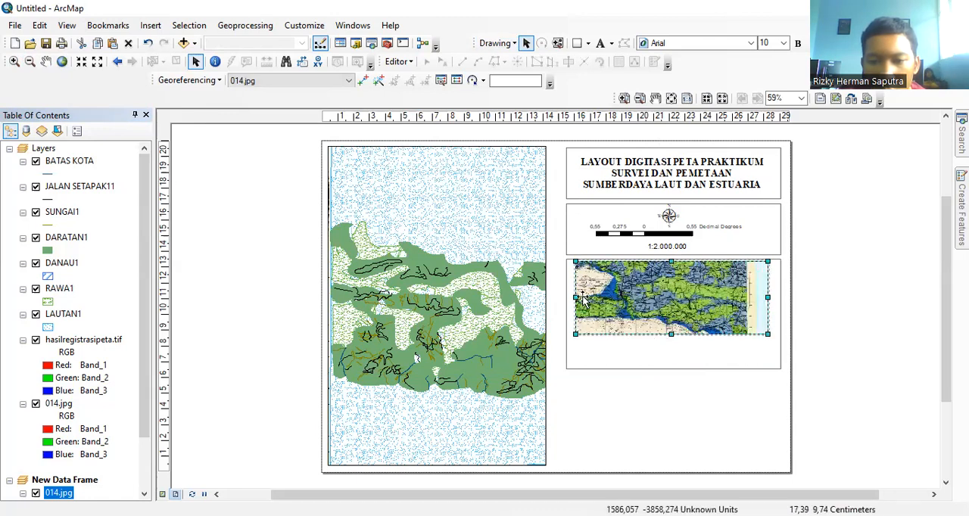
left_click(606, 346)
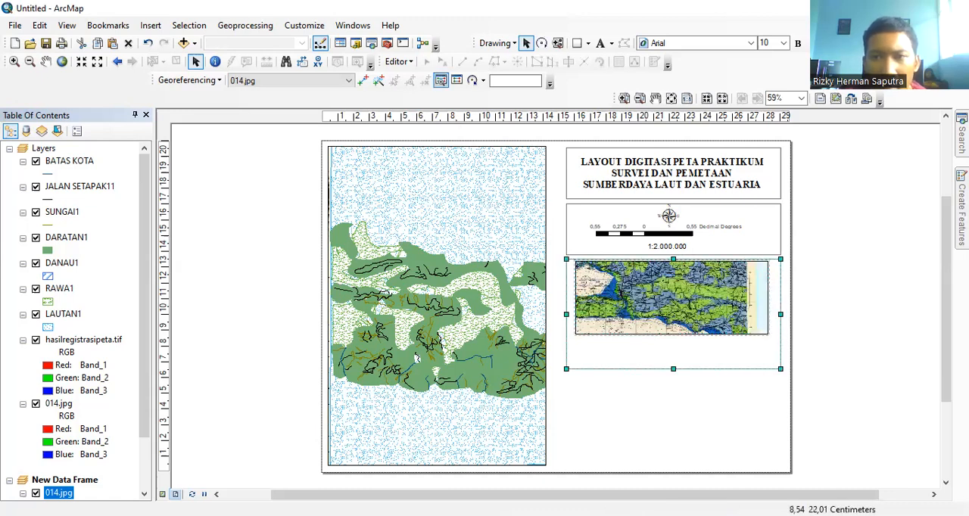
Step: Add a text element below the inset map with the lines "Sumber: Proyeksi Peta Indonesia" and "Proyeksi: WGS 84"
left_click(600, 42)
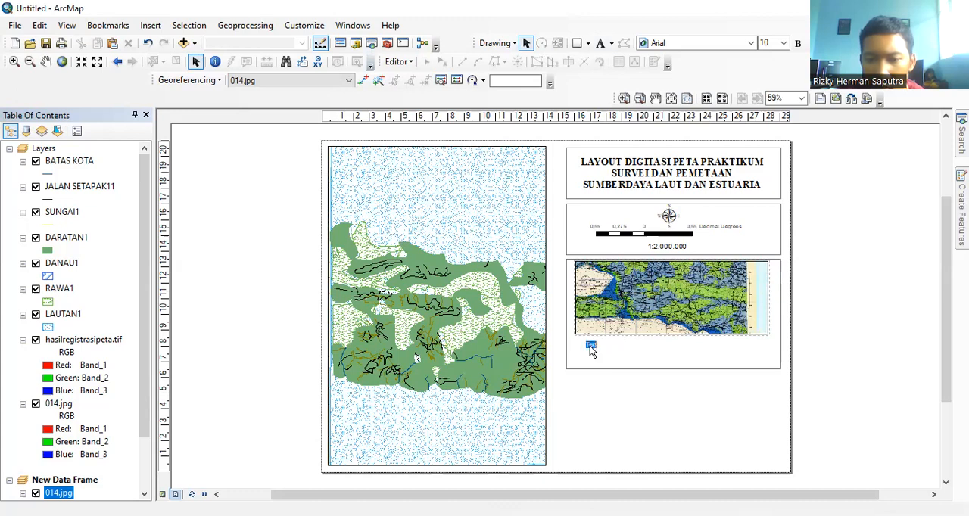
left_click(585, 346)
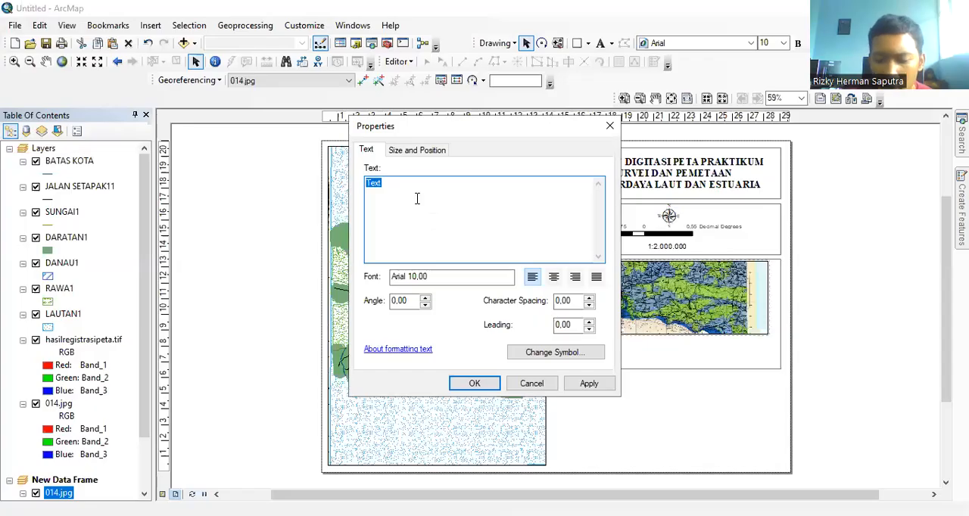
key("BackSpace")
type("si Peta Indonesia")
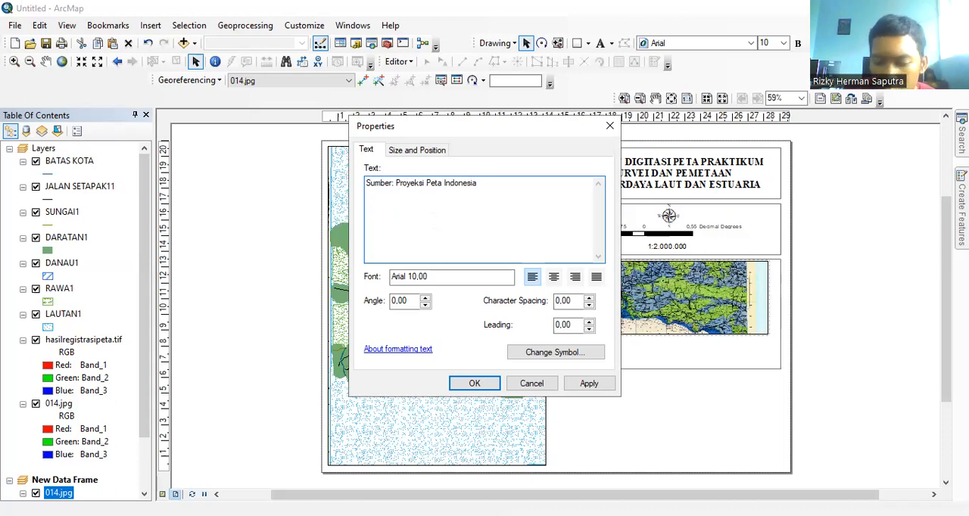
key("Return")
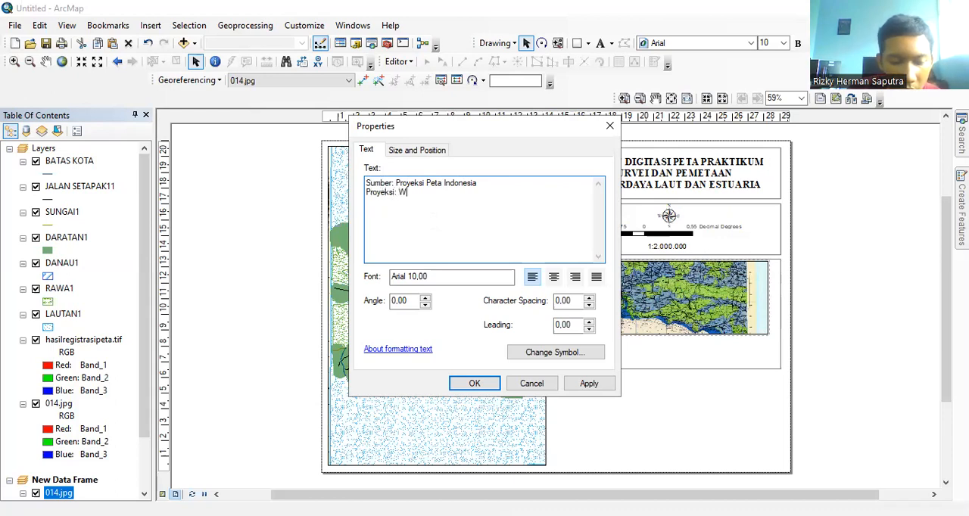
type("Proyeksi: WGS 8")
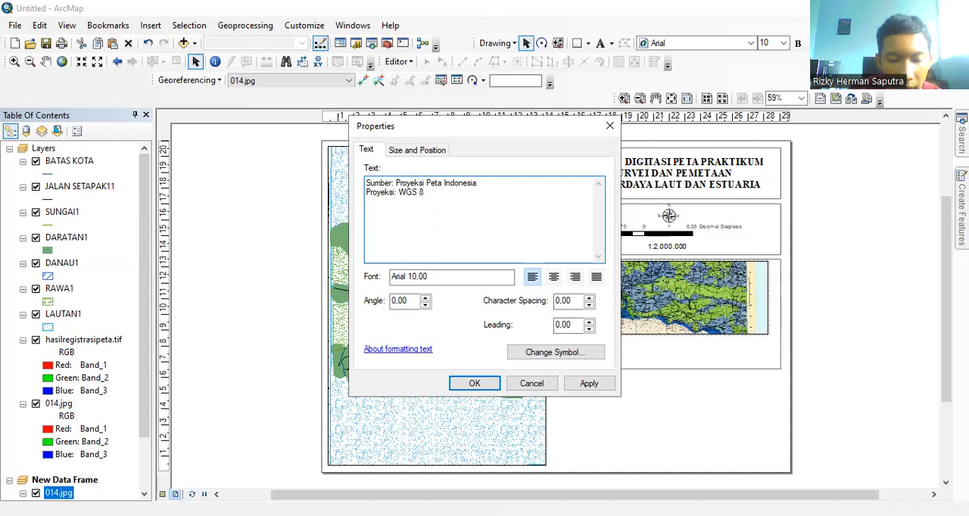
type("4")
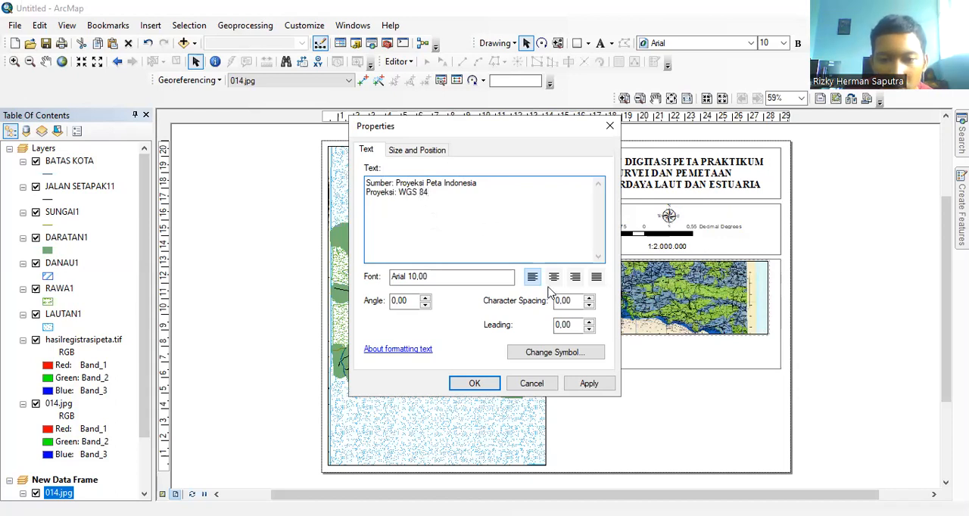
Step: Format the source and projection text in Times New Roman, size 12, and apply its properties
left_click(570, 356)
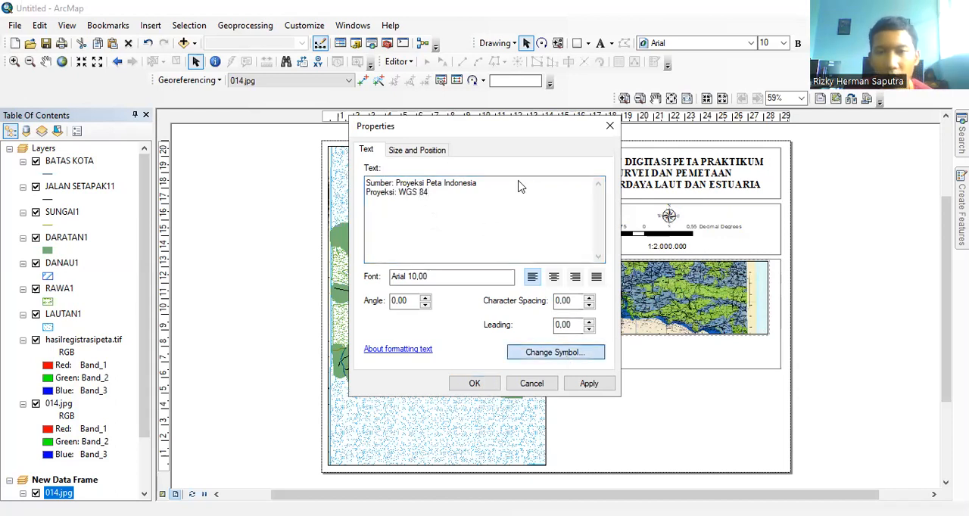
left_click(646, 233)
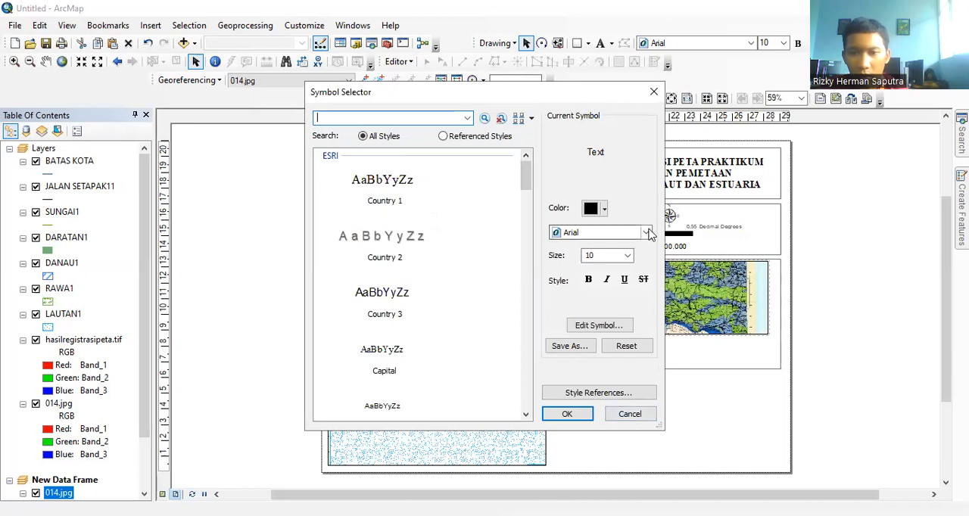
key("t")
key("t")
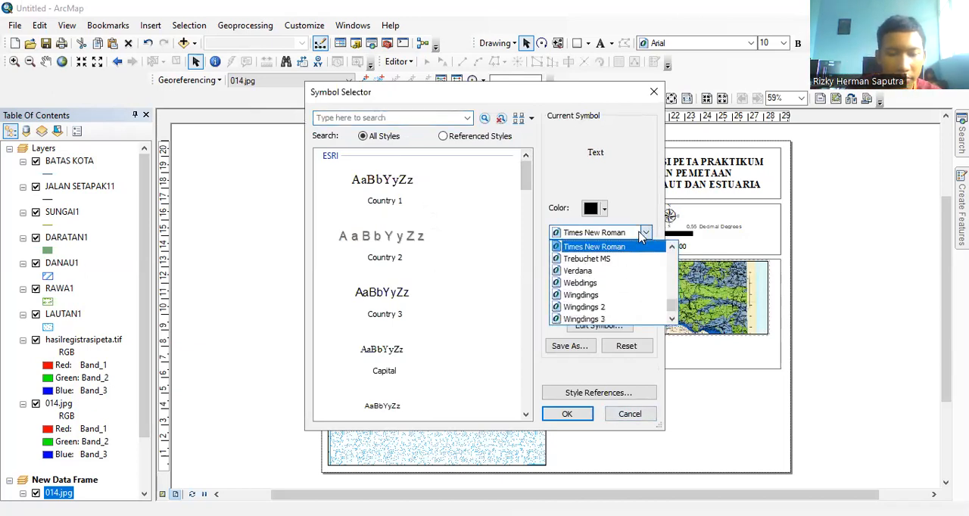
left_click(616, 248)
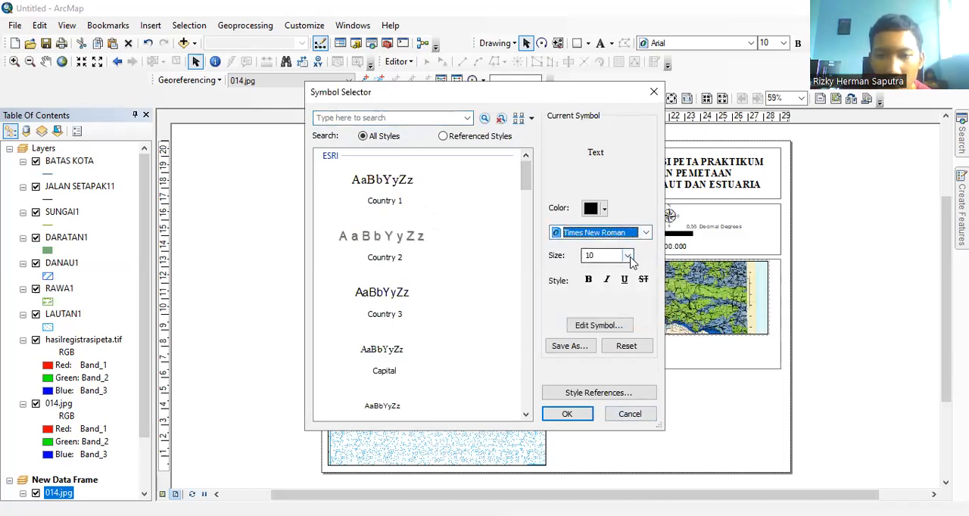
left_click(627, 256)
left_click(590, 287)
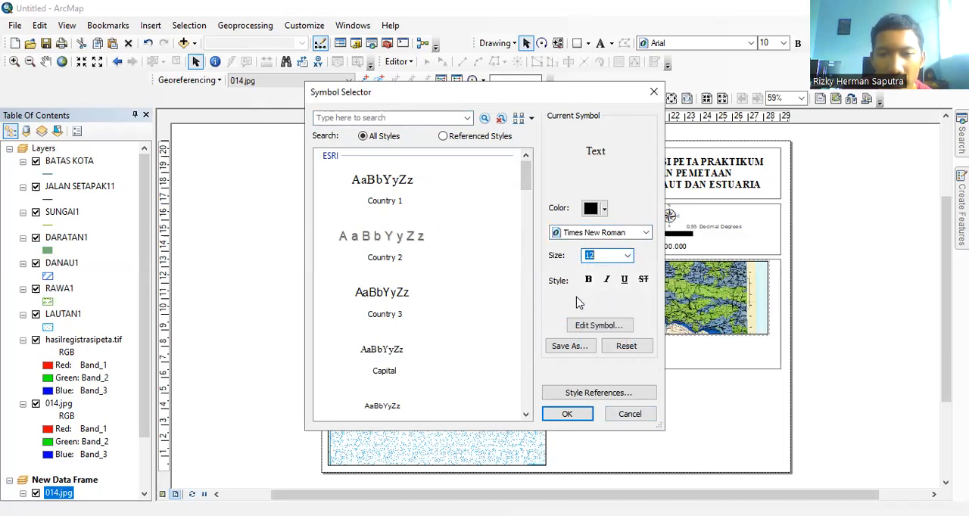
left_click(568, 415)
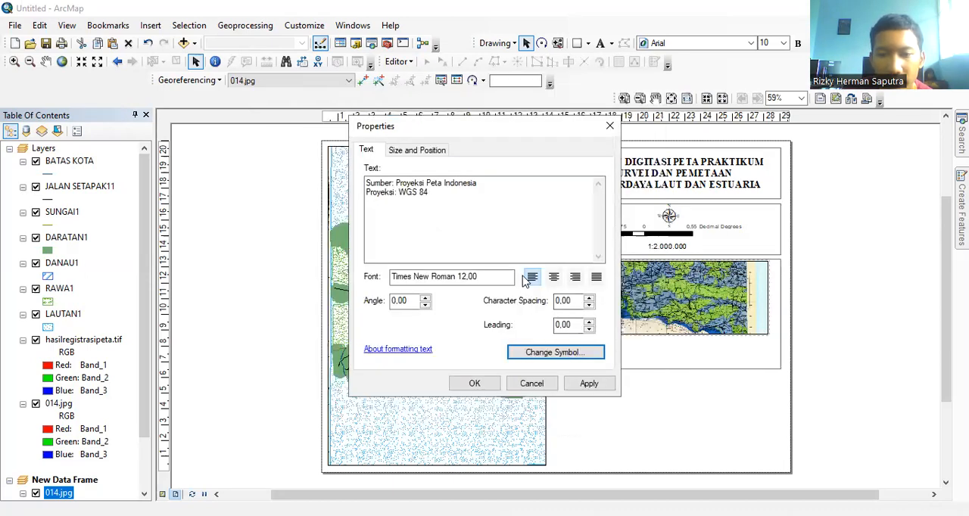
left_click(475, 385)
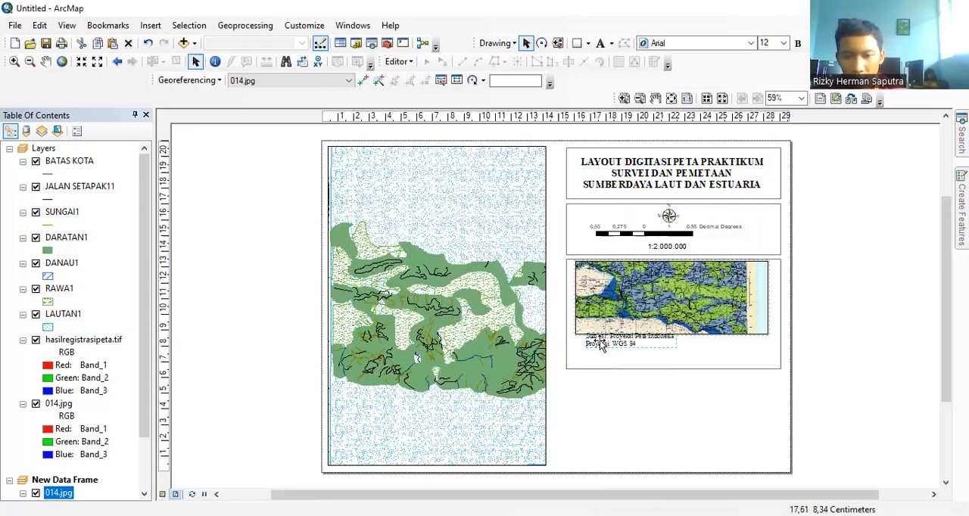
Step: Move the source and projection text clear below the inset map and stretch the third rectangle further down the page
left_click_drag(602, 346, 592, 354)
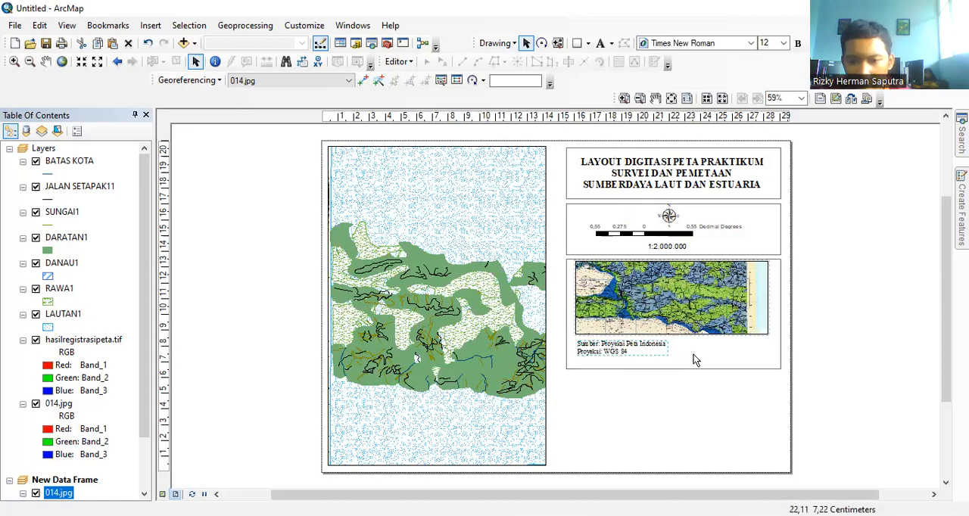
left_click(733, 358)
left_click_drag(673, 370, 684, 437)
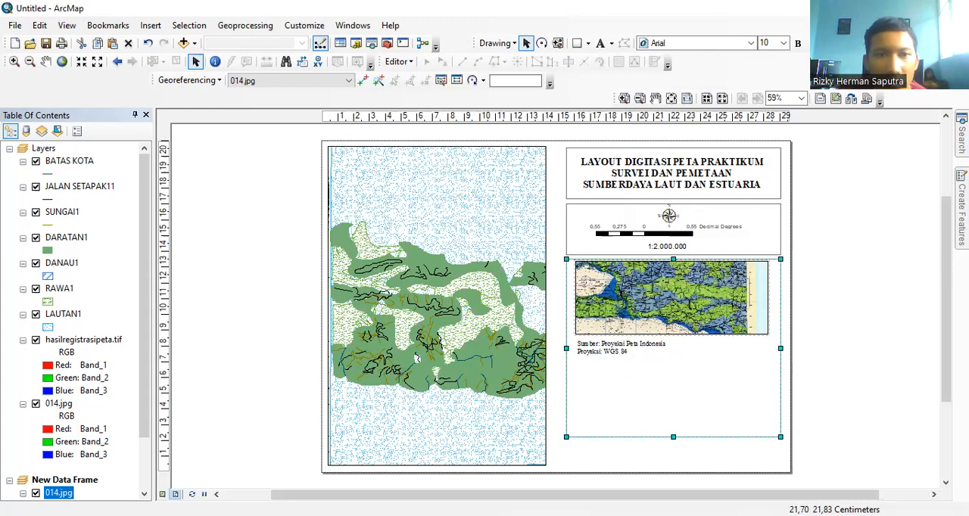
Step: Pan the 014.jpg inset map so the colored land fills the frame up to its right edge
left_click(46, 61)
left_click_drag(679, 290, 700, 290)
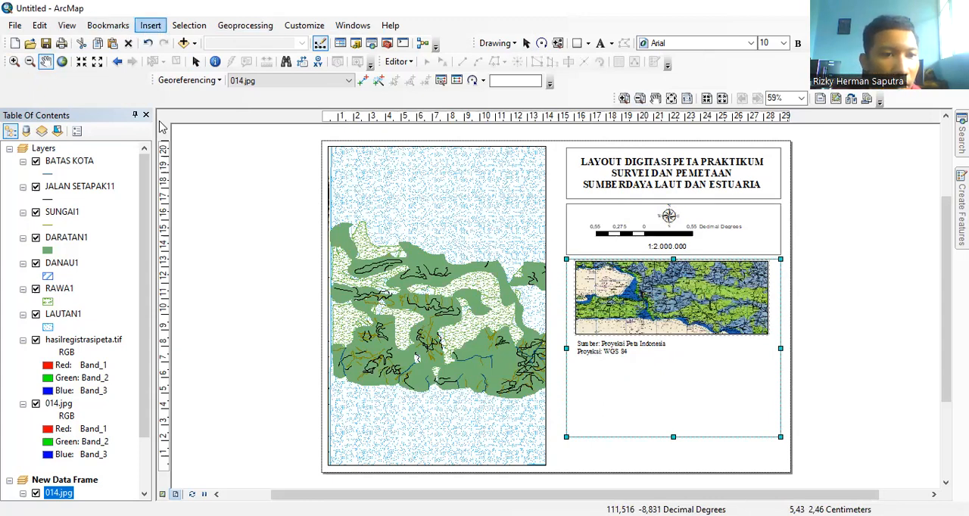
left_click(148, 28)
left_click(183, 131)
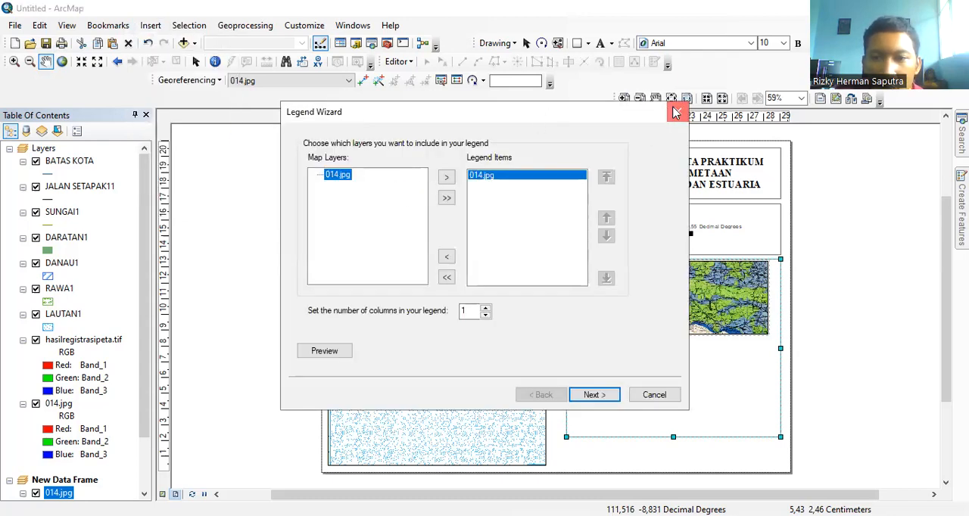
left_click(676, 112)
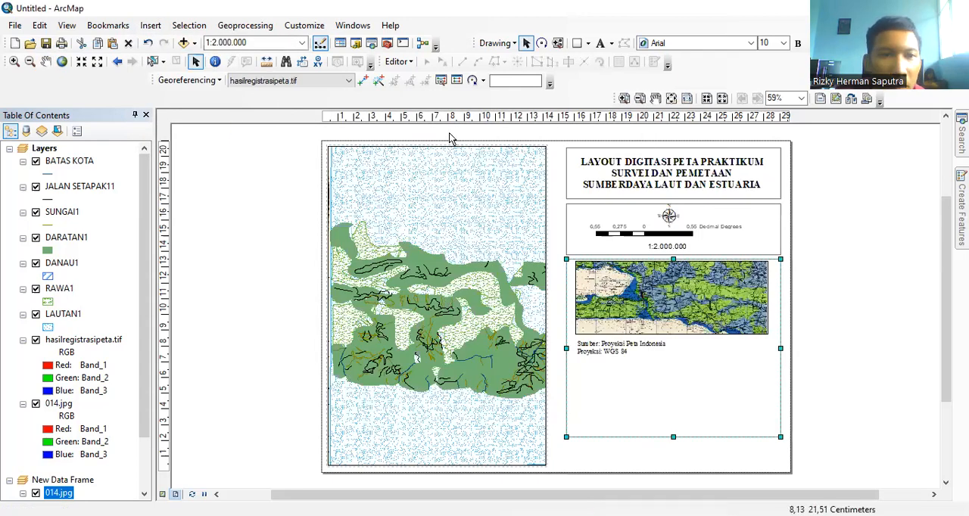
left_click(152, 27)
left_click(174, 125)
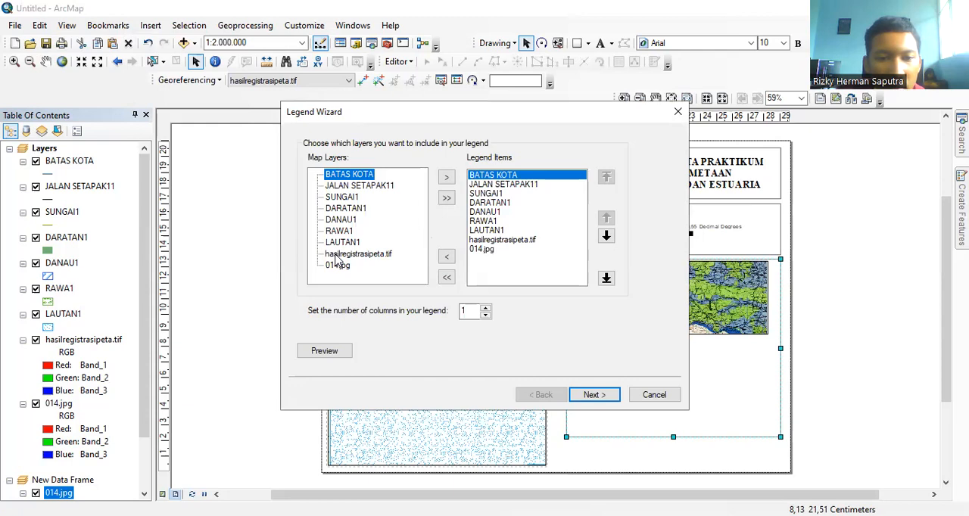
left_click(338, 255)
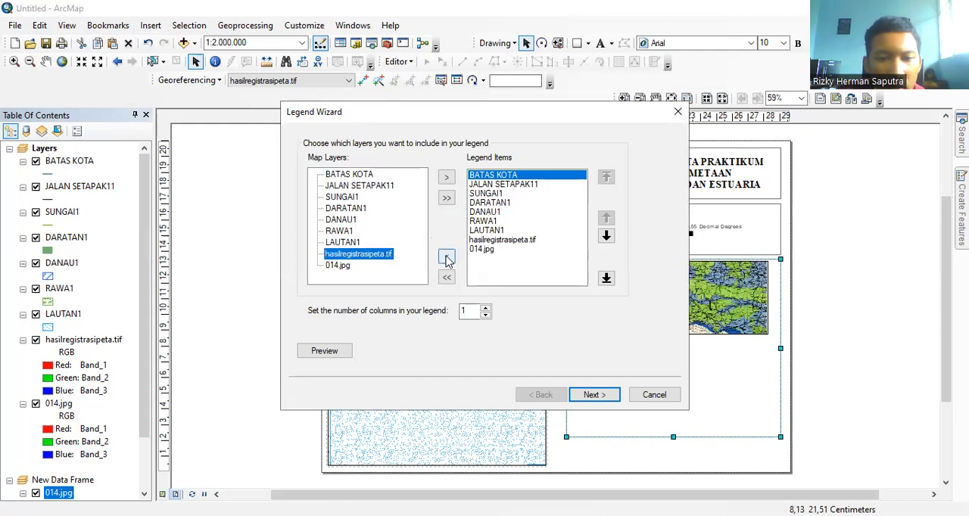
left_click(447, 259)
left_click(372, 259)
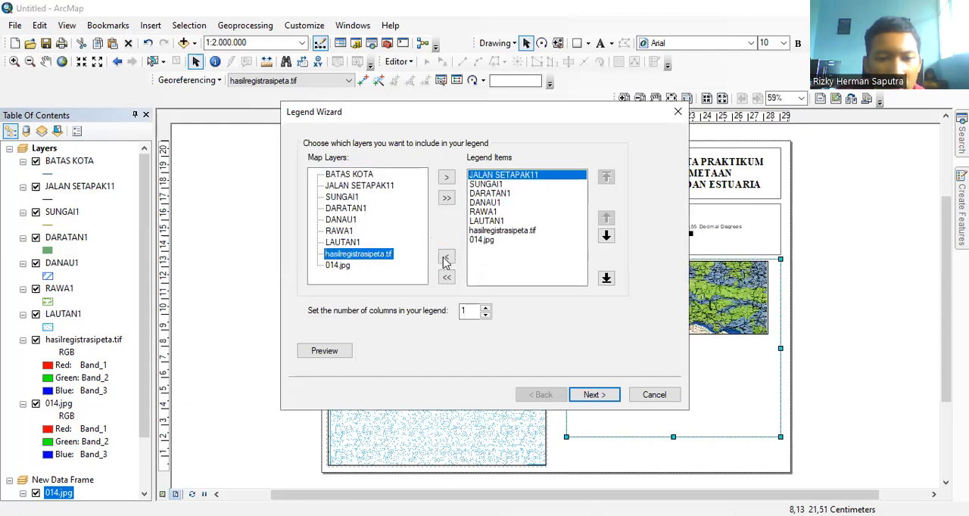
left_click(446, 179)
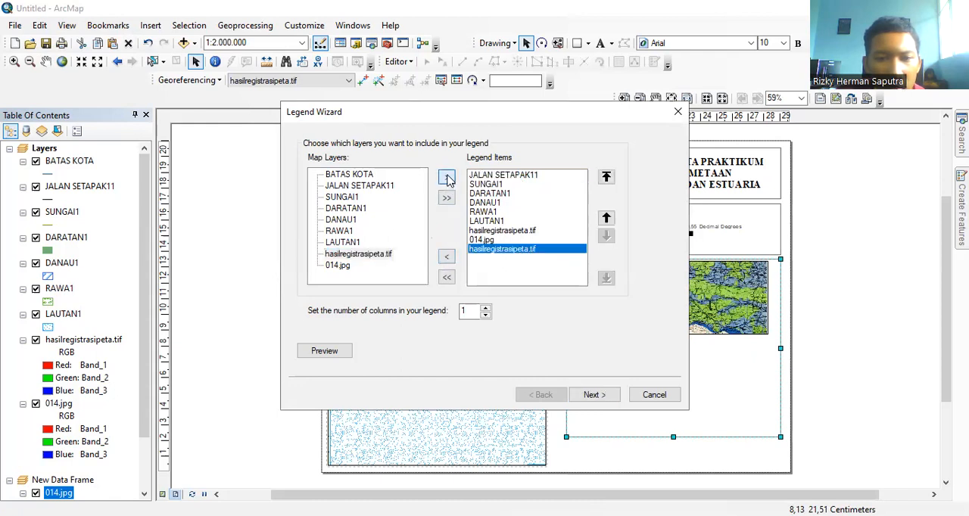
left_click(352, 254)
left_click(447, 180)
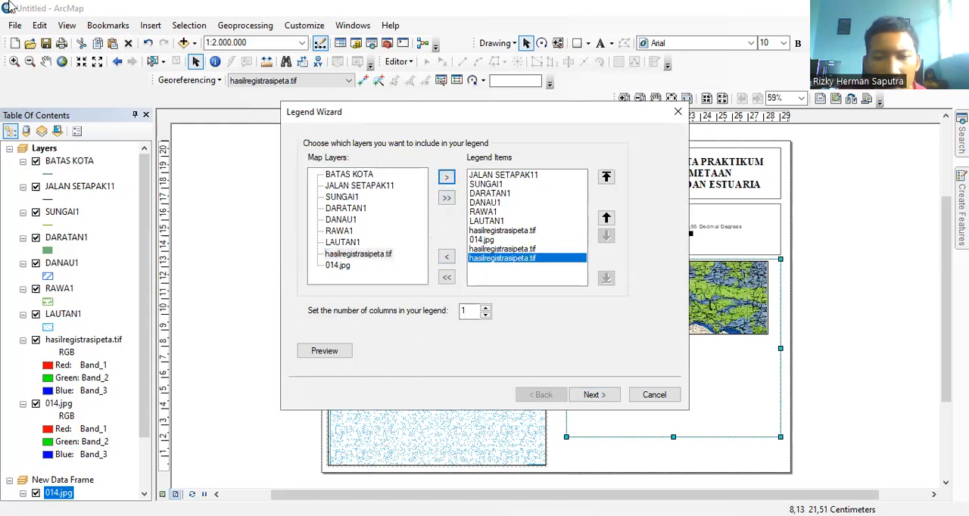
left_click(678, 112)
Step: Insert a one-column legend for all layers of the main data frame, titled "Legenda", keeping the default patch and spacing settings
left_click(150, 27)
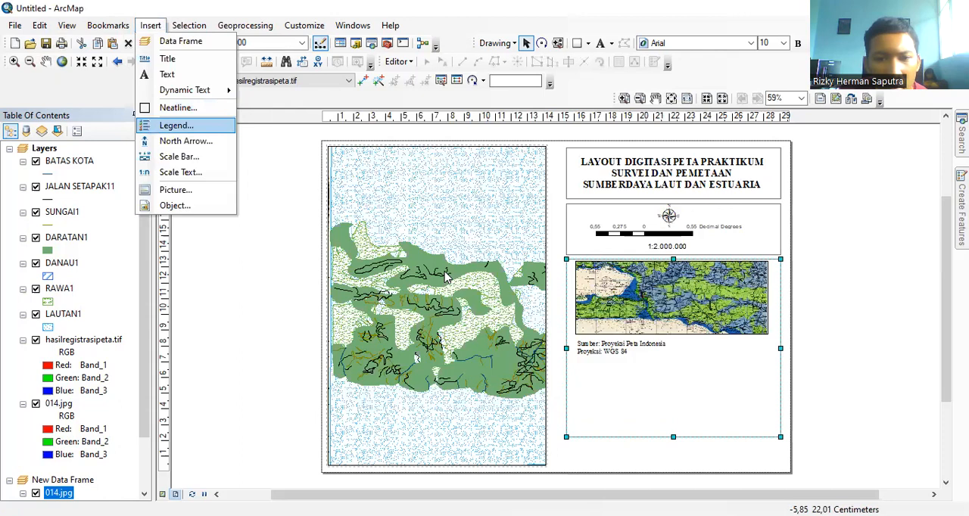
key("Return")
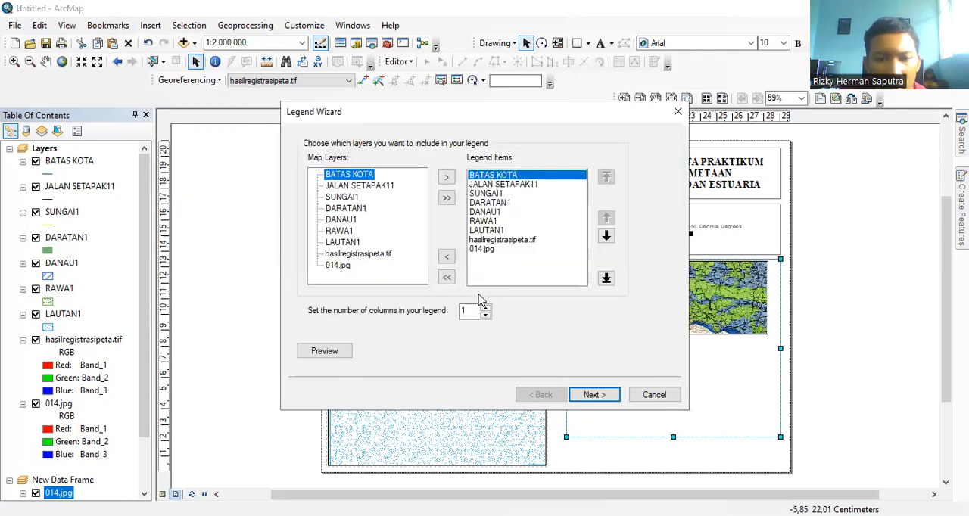
left_click(595, 395)
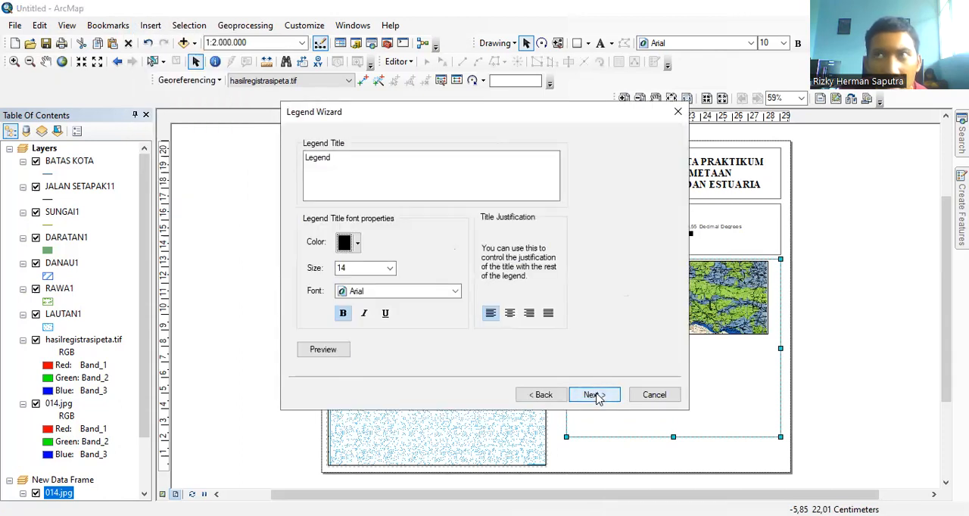
left_click(343, 156)
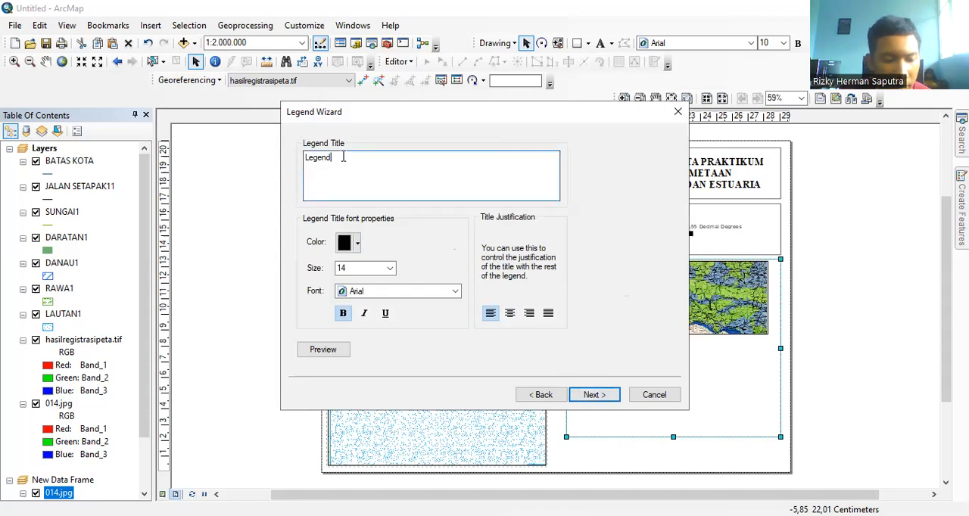
left_click(588, 398)
left_click(588, 396)
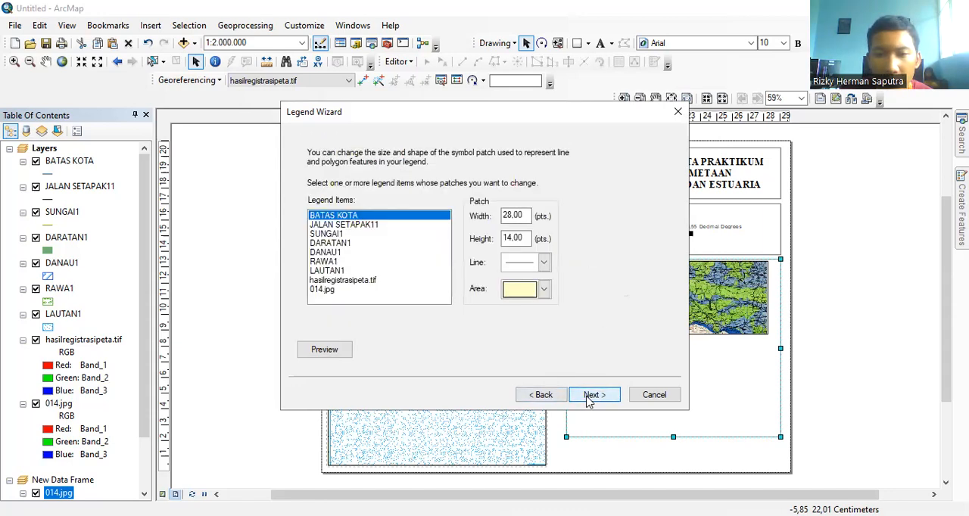
left_click(588, 399)
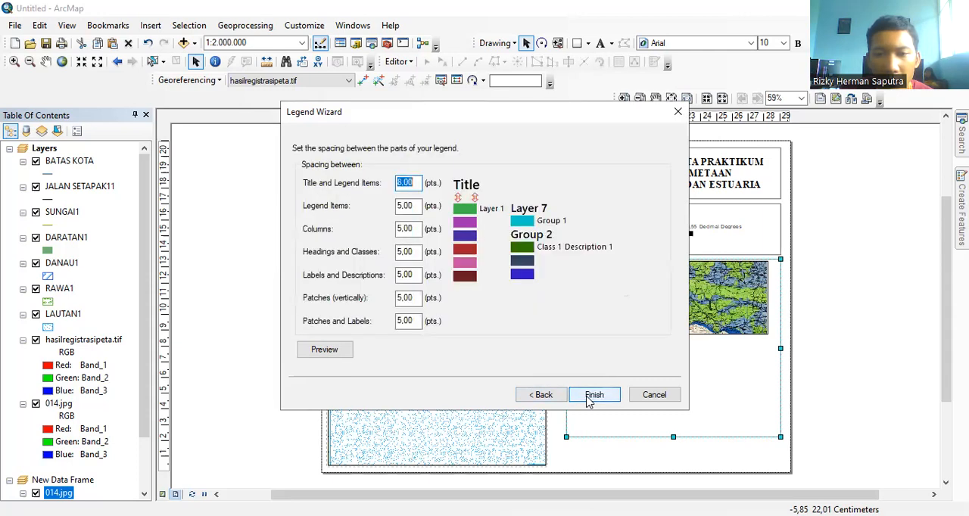
left_click(584, 397)
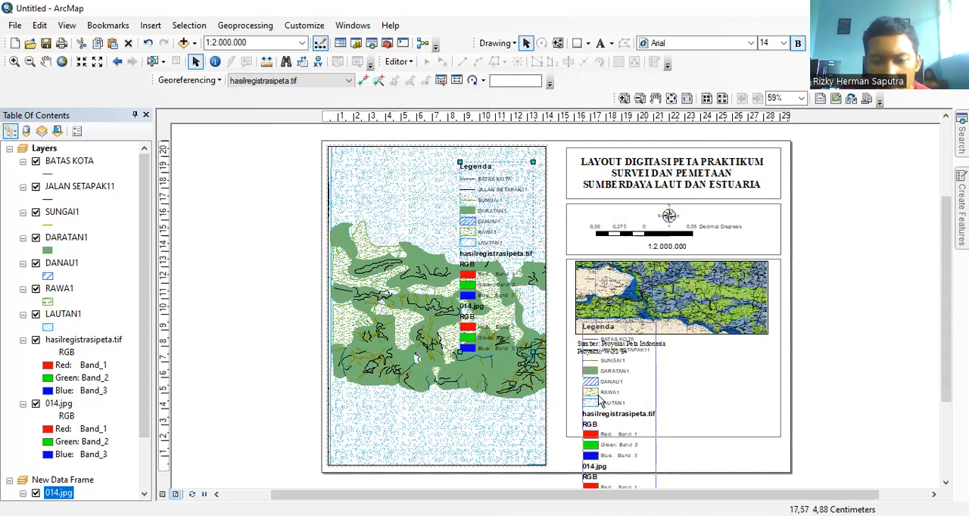
Step: Move the legend into the third rectangle and shrink it to fit in the space below the inset map
left_click_drag(475, 234, 590, 391)
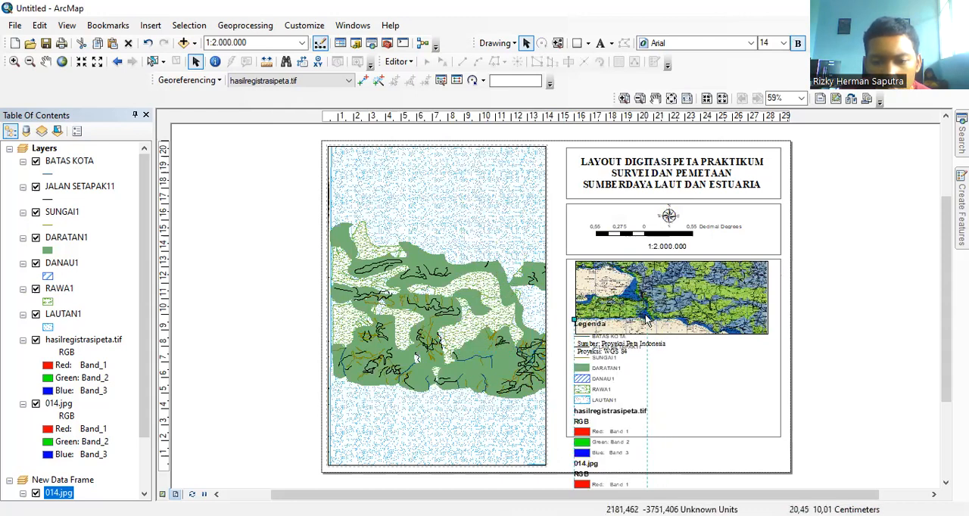
left_click_drag(647, 319, 591, 415)
left_click_drag(580, 483, 715, 400)
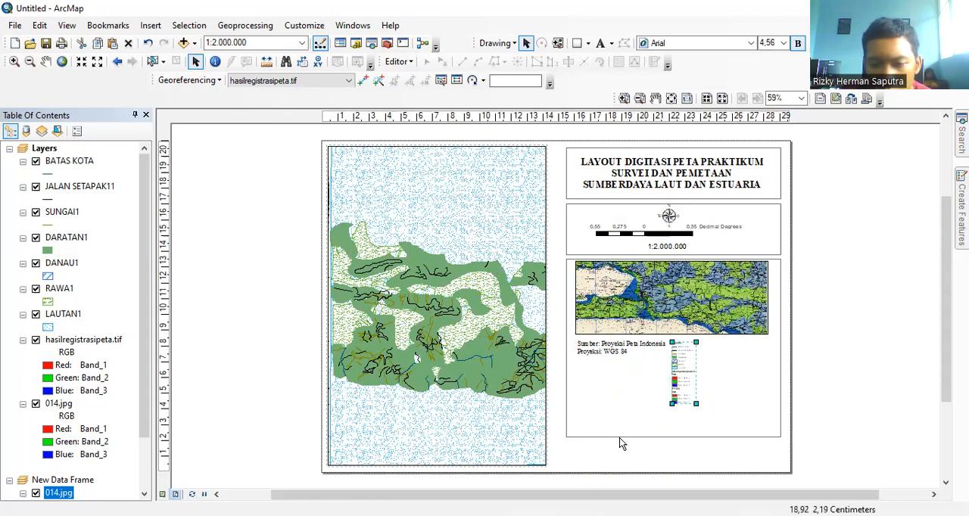
left_click(620, 443)
mouse_move(676, 392)
left_mouse_down()
mouse_move(605, 390)
mouse_move(670, 384)
left_mouse_up()
left_click(670, 383)
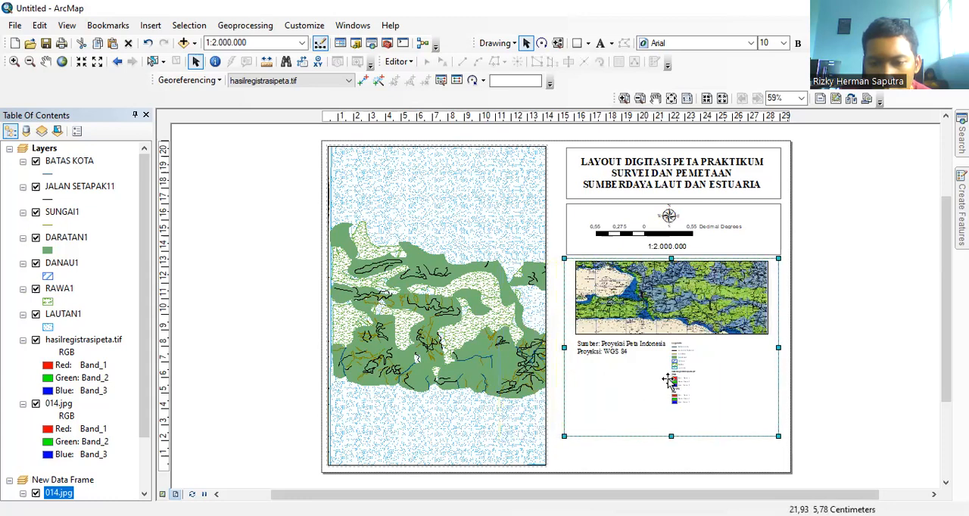
left_click(625, 351)
left_click_drag(624, 351, 746, 358)
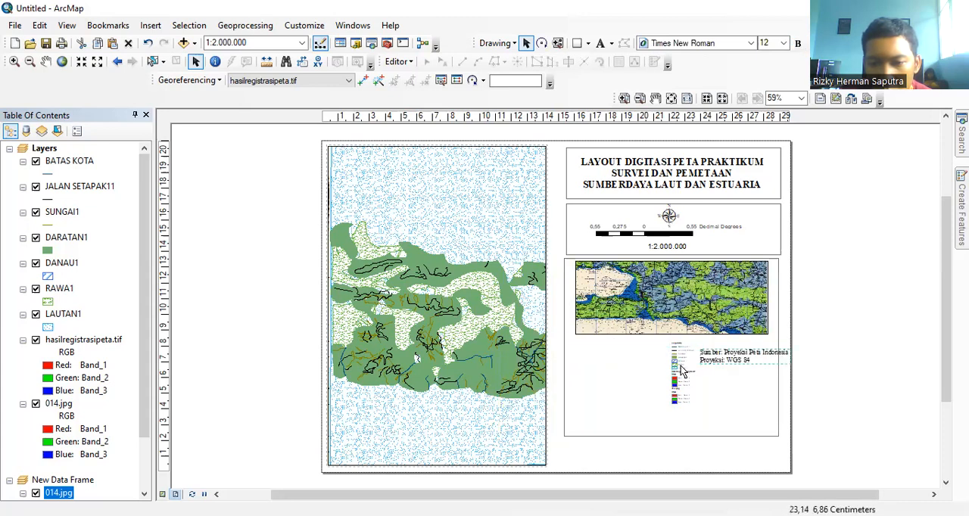
left_click(675, 369)
double_click(675, 369)
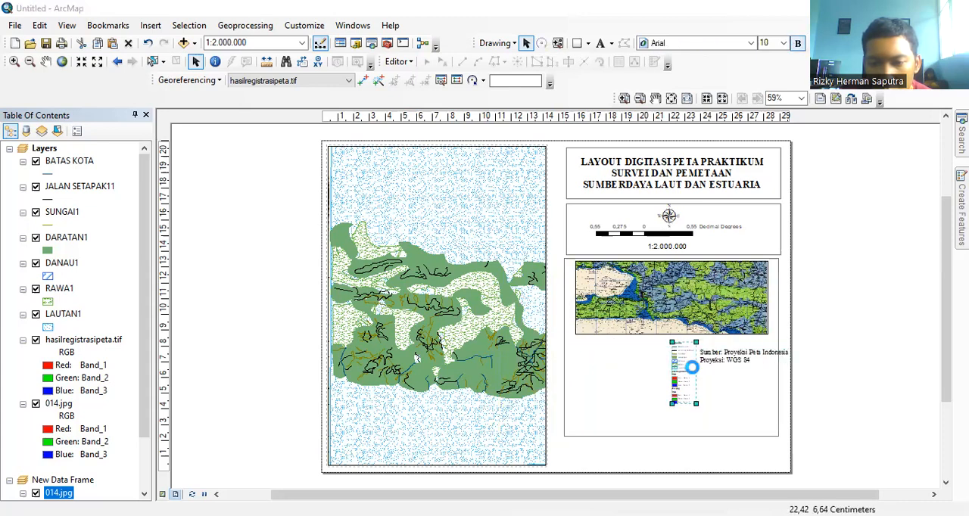
double_click(681, 369)
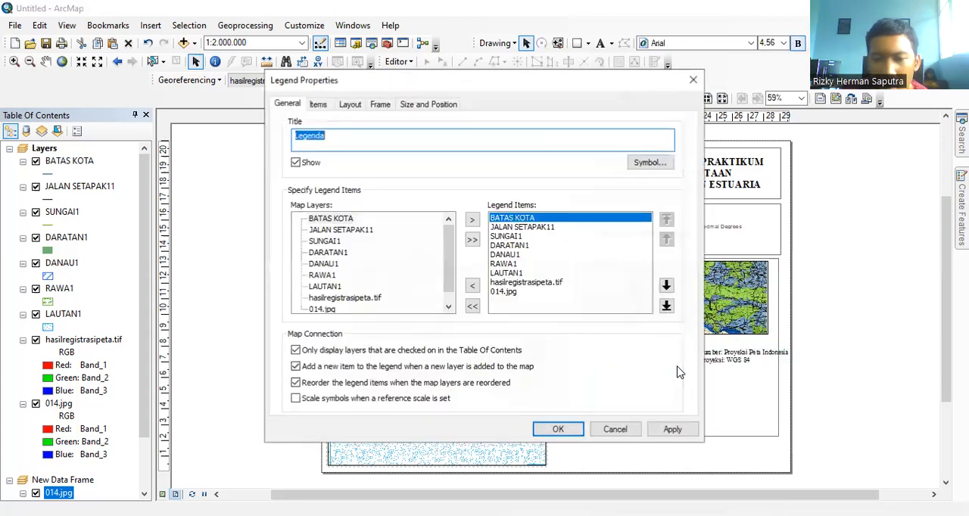
left_click(696, 79)
Step: Arrange the legend and source text side by side below the inset map, and shorten the third rectangle to just below the legend
left_click_drag(626, 367, 595, 360)
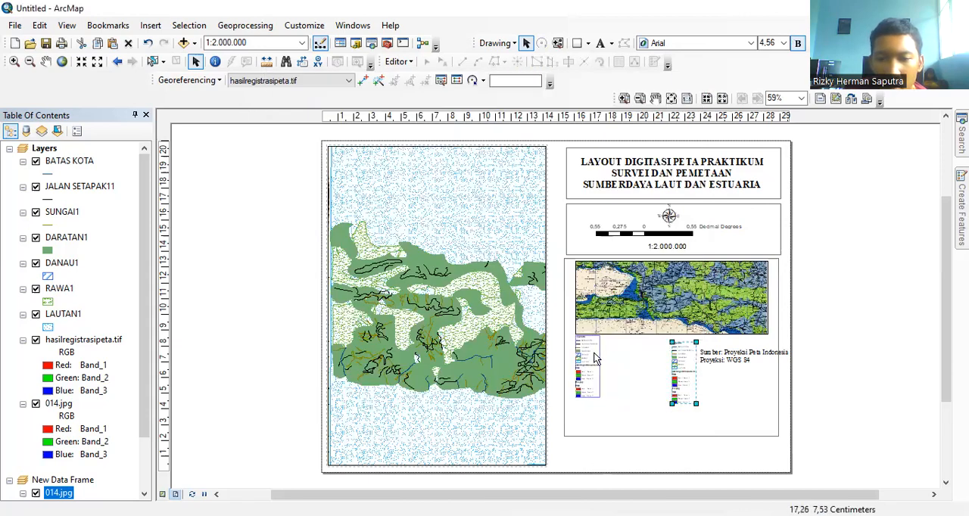
left_click(742, 361)
left_click_drag(742, 361, 654, 351)
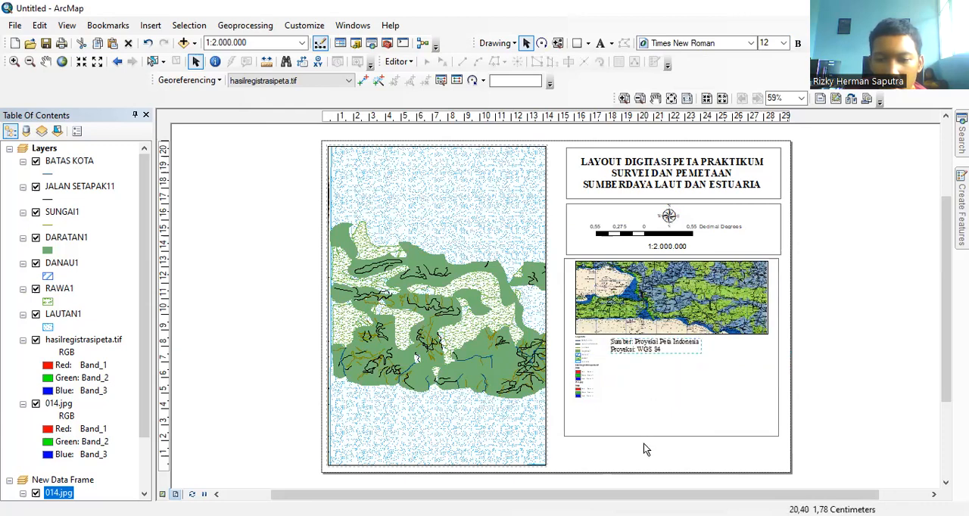
left_click(670, 432)
left_click_drag(670, 435, 673, 404)
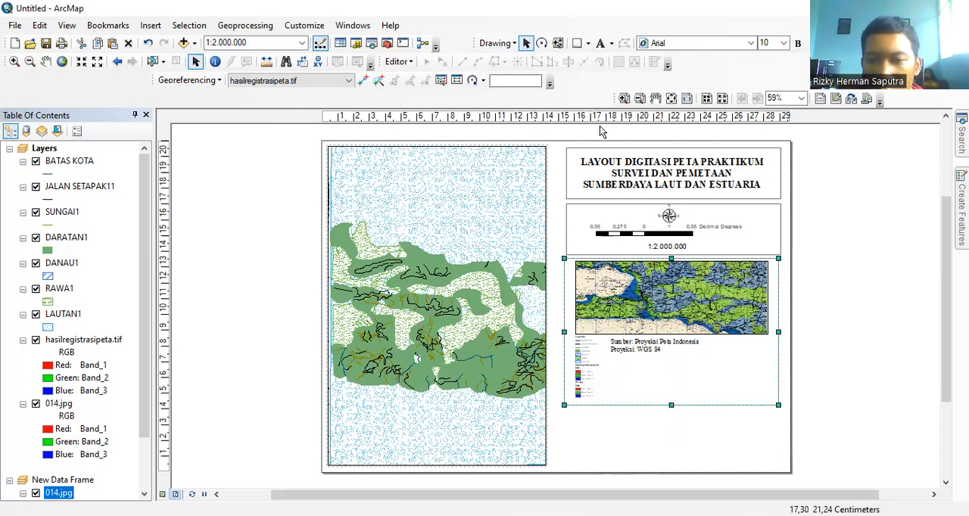
Step: Duplicate the rectangle around the north arrow and scale, and place the copy below the third rectangle
left_click(771, 226)
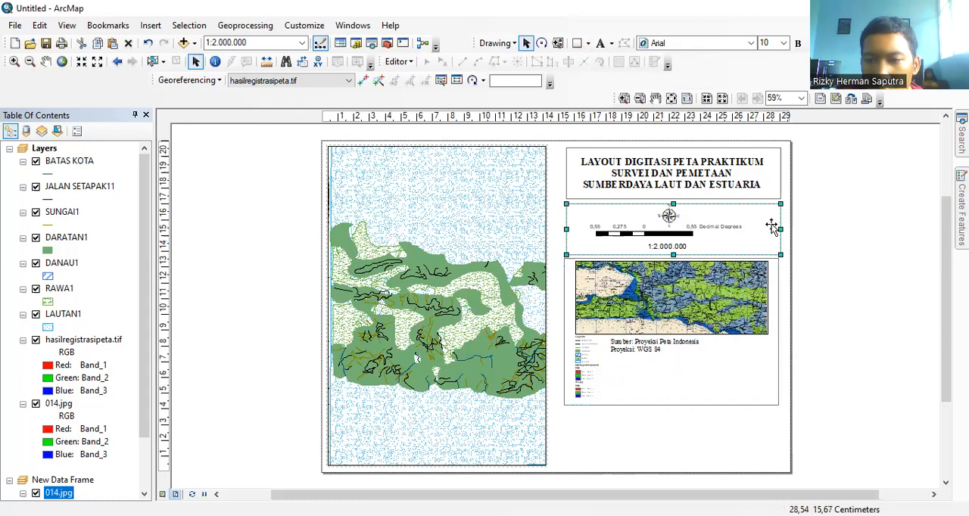
right_click(772, 226)
left_click(804, 281)
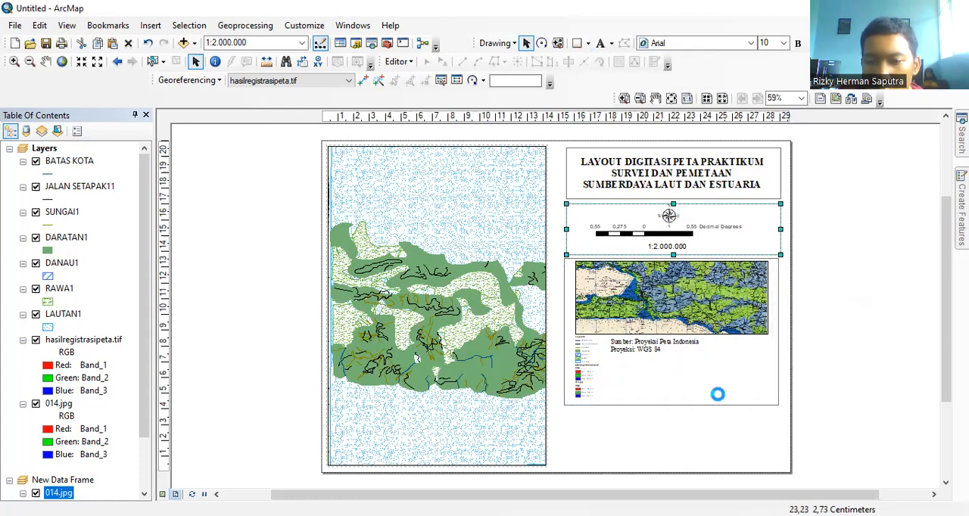
key("ctrl+v")
left_click_drag(774, 235, 760, 434)
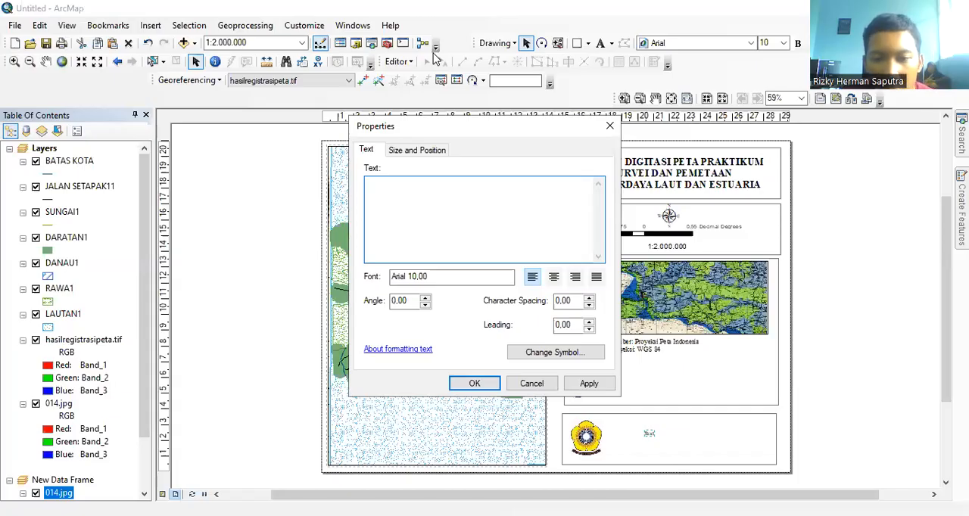
Step: Enter four lines of author text: the author's full name, student number, ILMU KELAUTAN A 2021 and UNIVERSITAS SRIWIJAYA
left_click(624, 452)
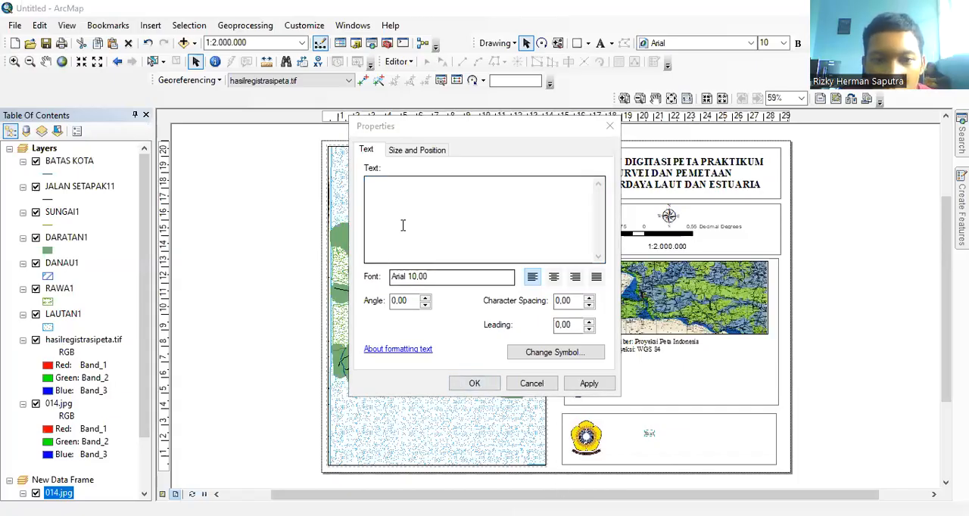
left_click(390, 189)
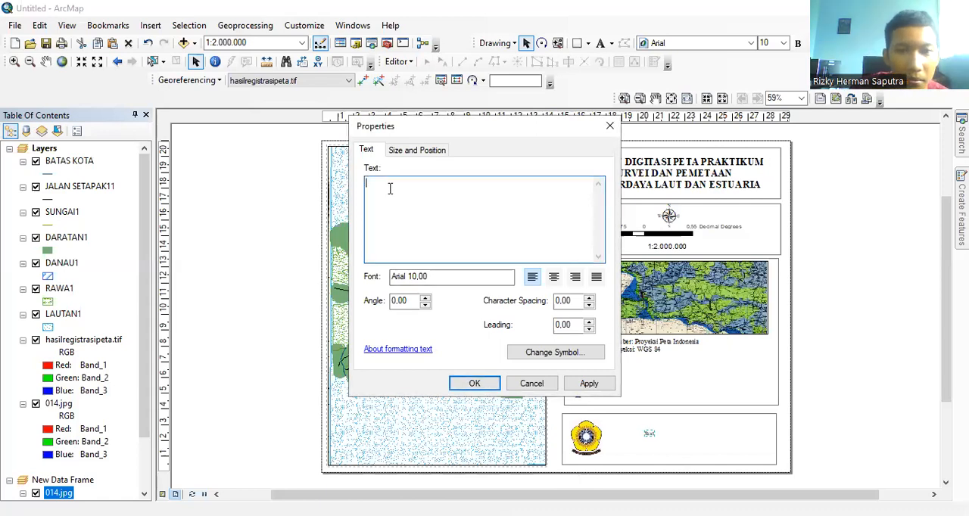
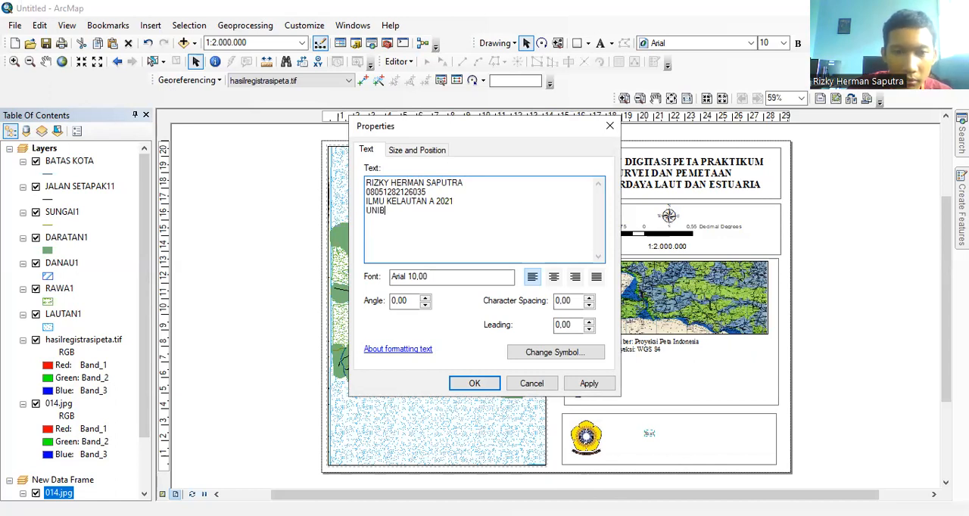
type("VERSI")
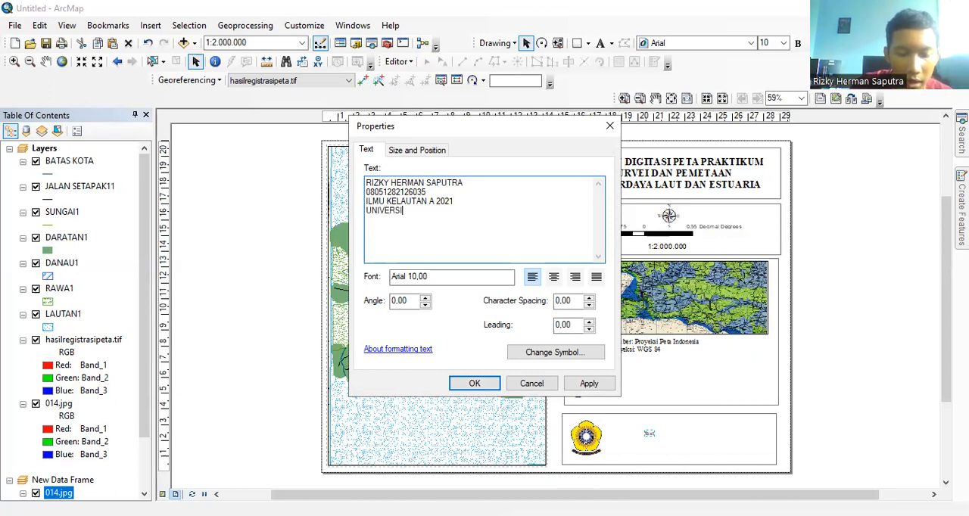
type("TAS SRIWIJAYA")
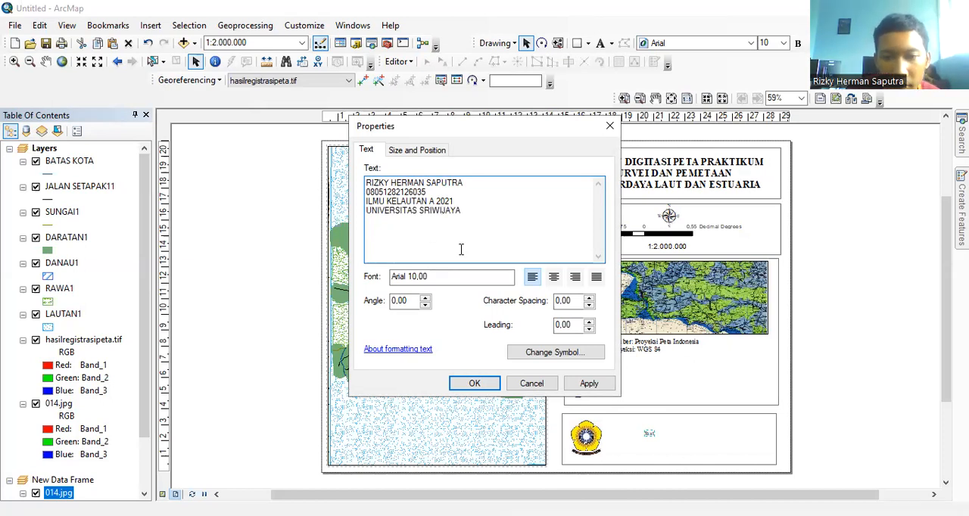
Step: Format the author text as centred, bold Times New Roman at size 12 and apply it to the layout
left_click(554, 277)
left_click(565, 353)
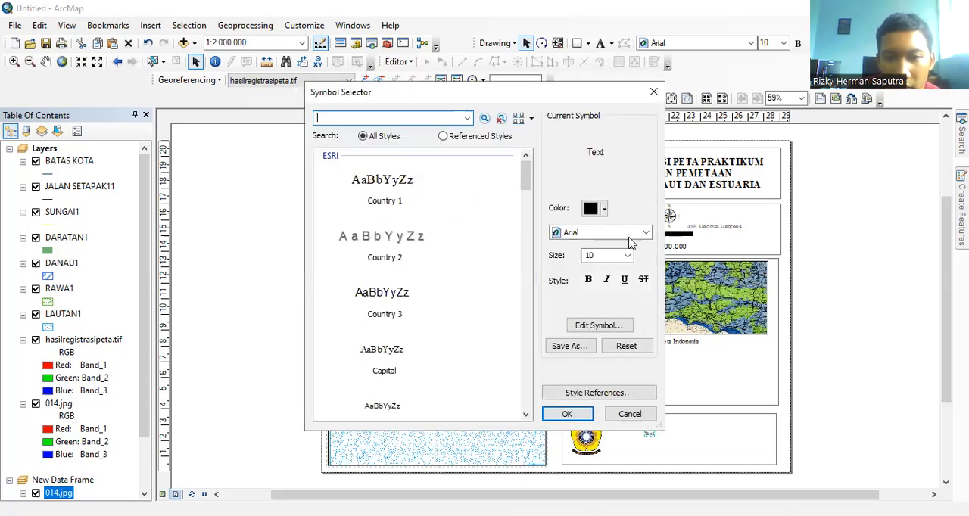
left_click(628, 233)
key("t")
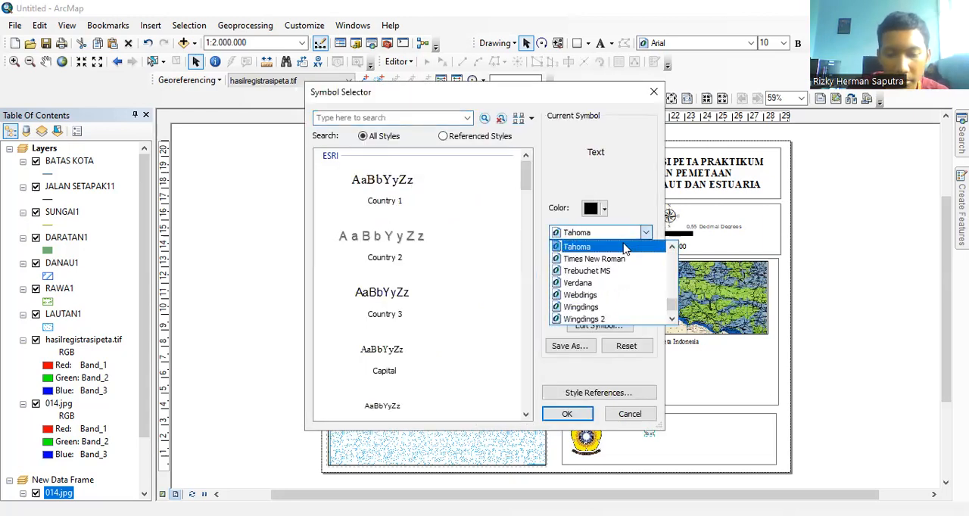
key("t")
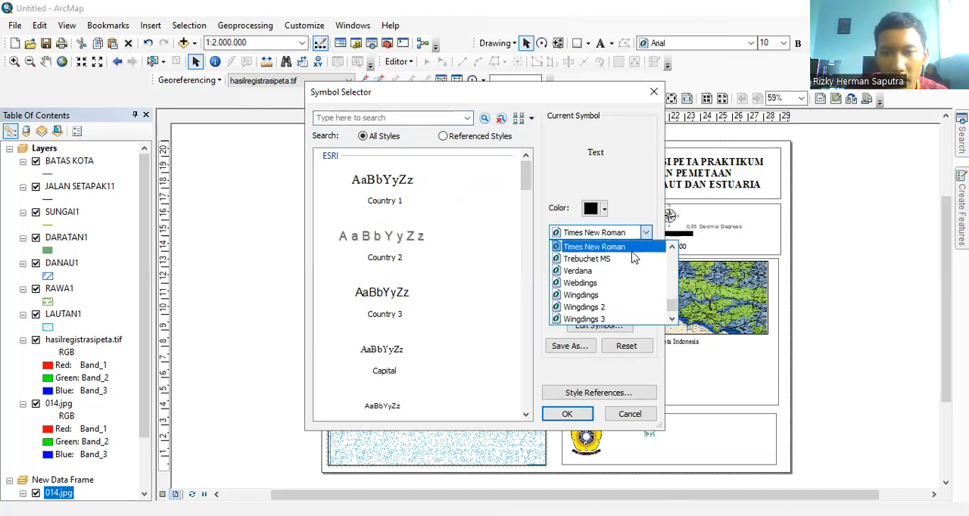
key("Return")
left_click(627, 256)
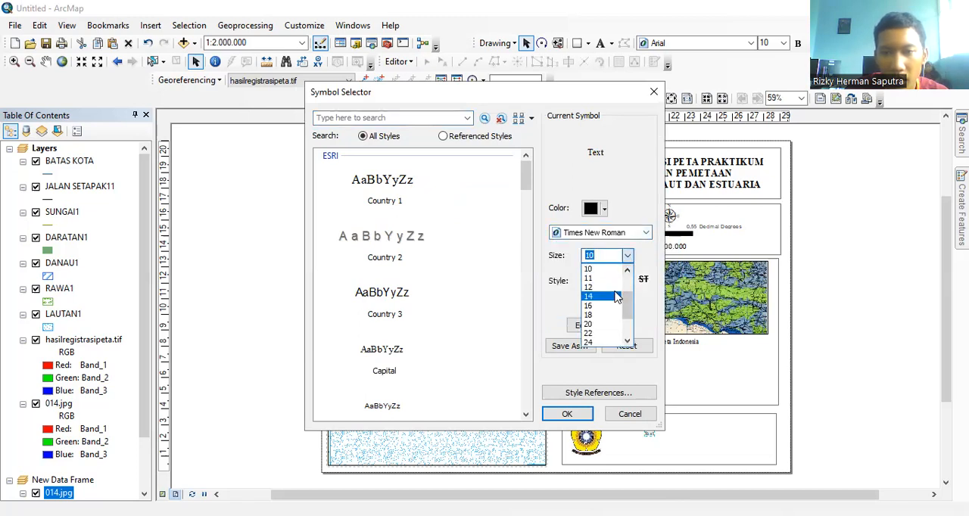
left_click(589, 286)
left_click(588, 280)
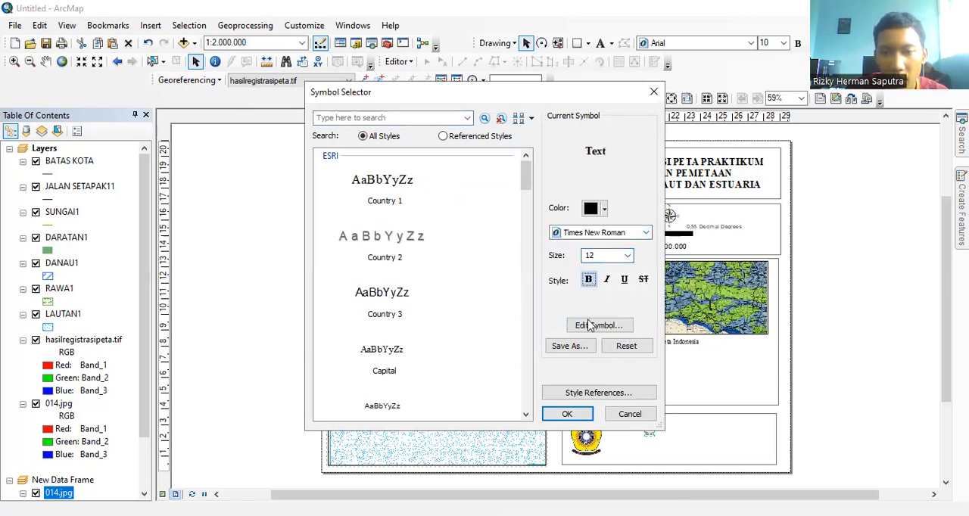
left_click(568, 414)
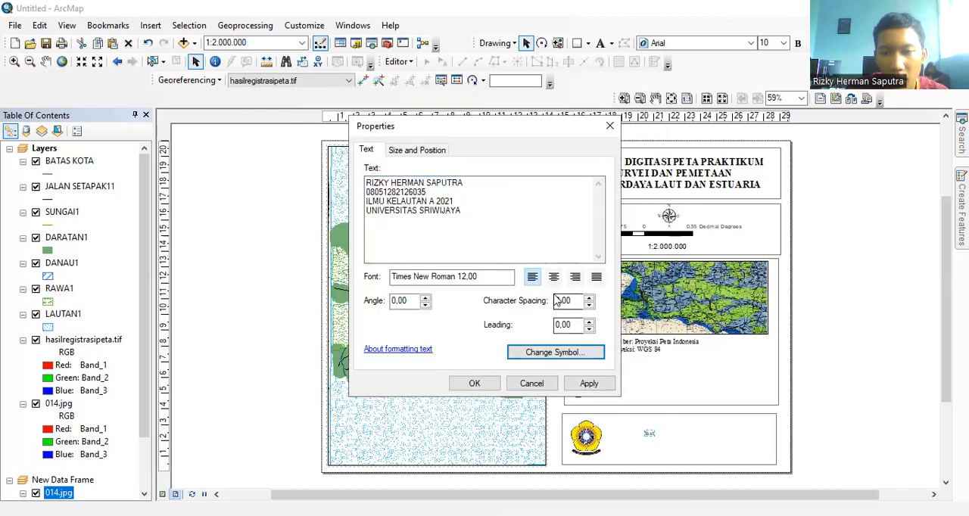
left_click(553, 277)
left_click(484, 385)
Step: Position the author text beside the logo and enlarge both to fill the lowest rectangle
left_click_drag(629, 426, 644, 444)
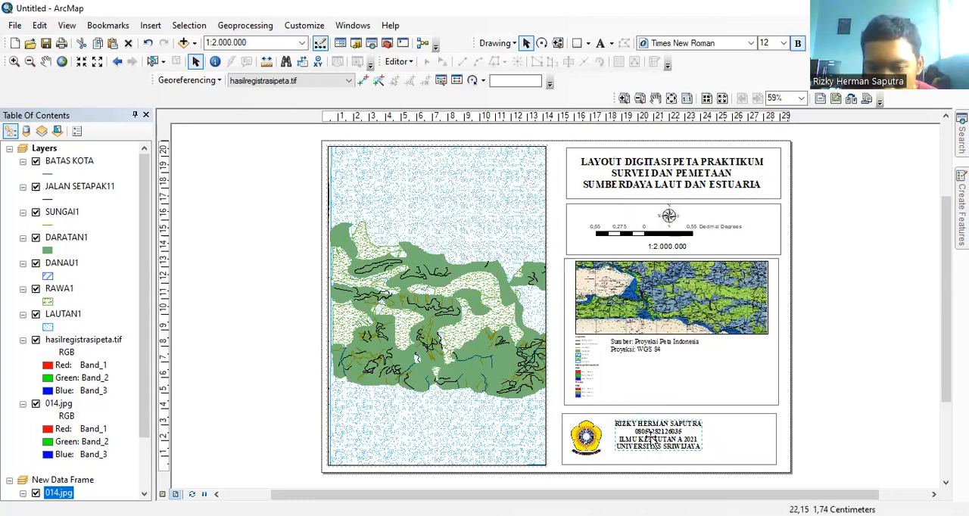
left_click(642, 436)
left_click(643, 435)
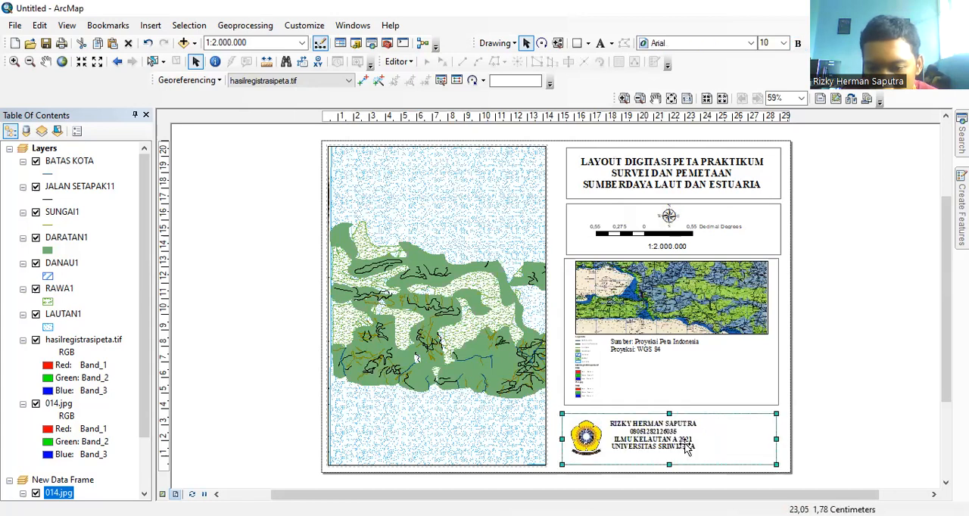
left_click(683, 442)
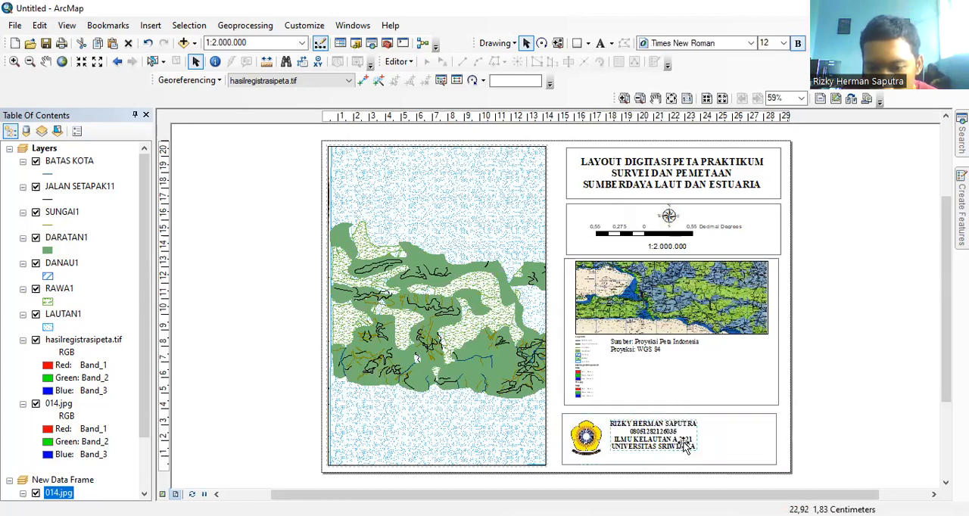
left_click(784, 43)
left_click(769, 121)
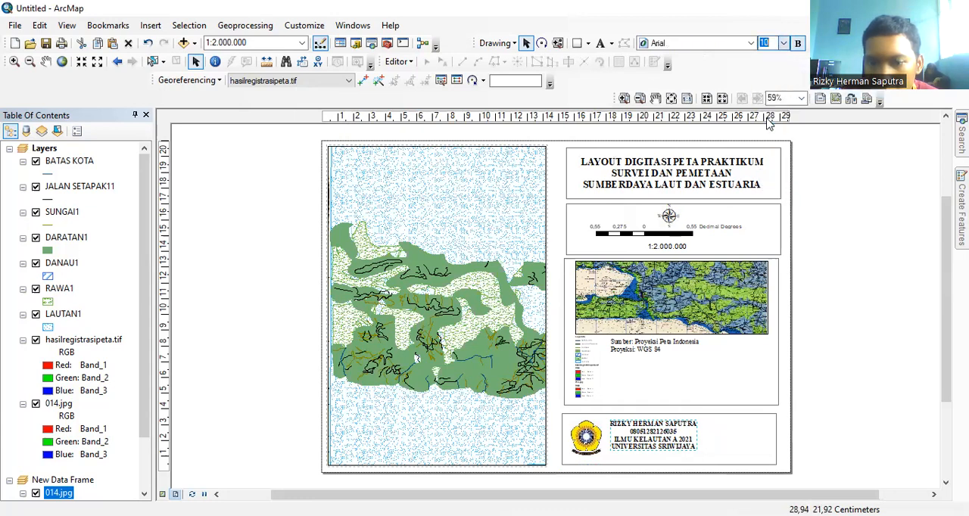
left_click_drag(654, 432, 682, 446)
left_click(596, 439)
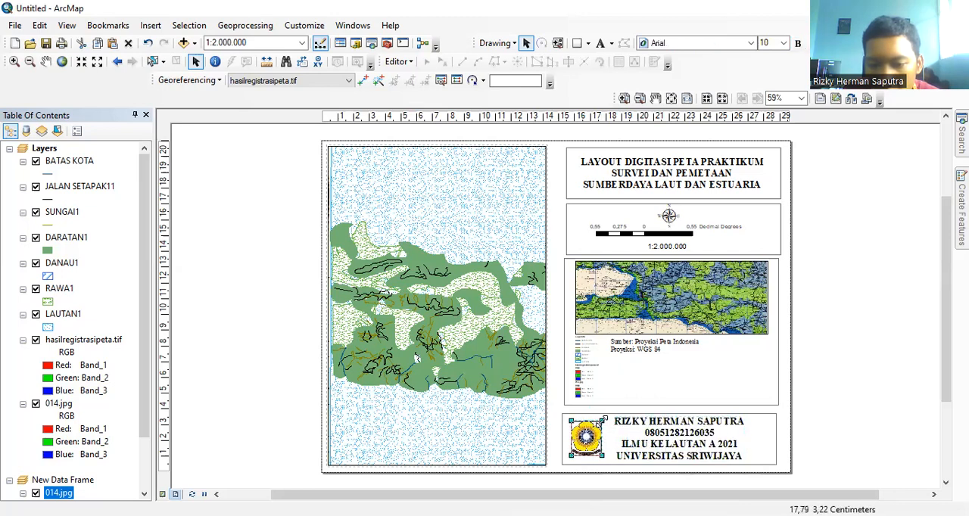
left_click_drag(603, 420, 594, 439)
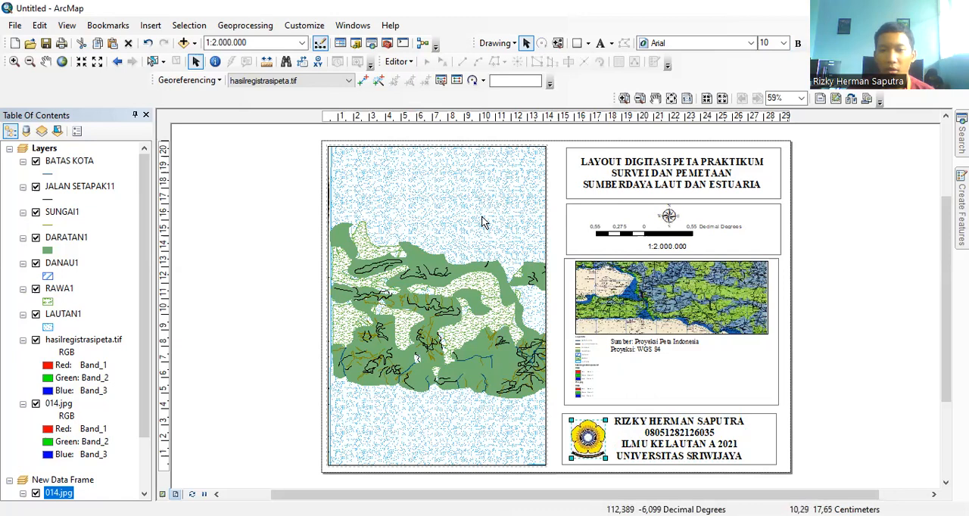